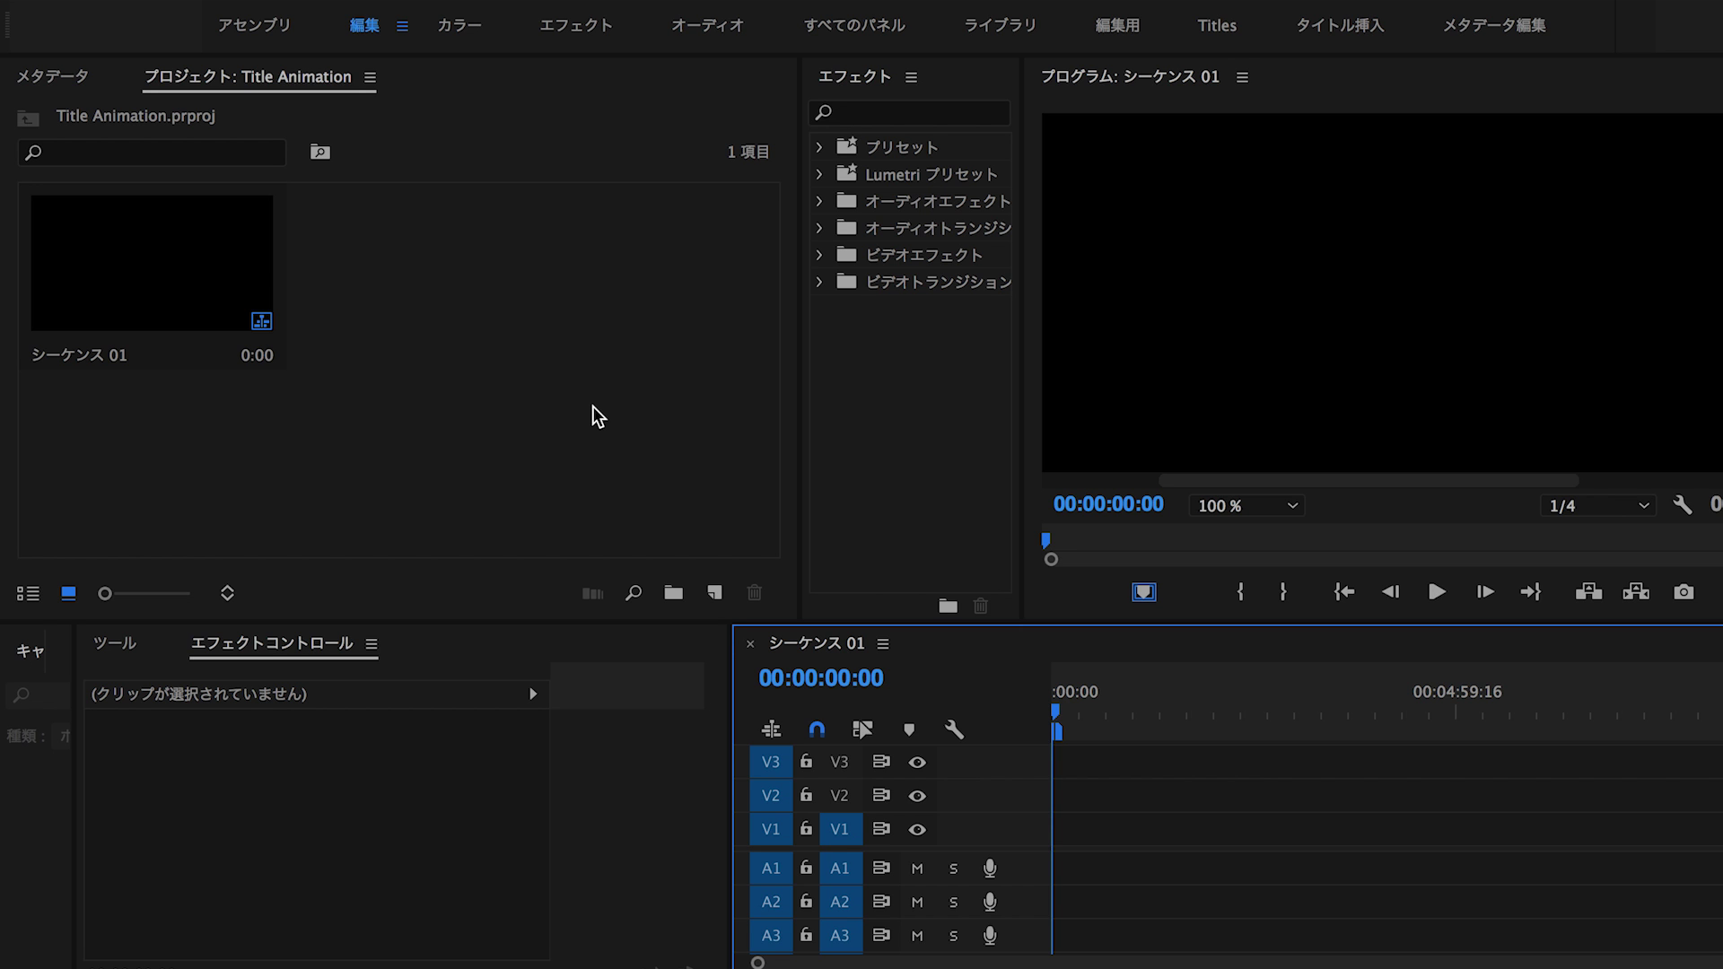
Step: Show the New Year'S Greetings - 13777.mp4 clip in the Downloads folder in Finder
{"action": "left_click", "coordinate": [72, 950]}
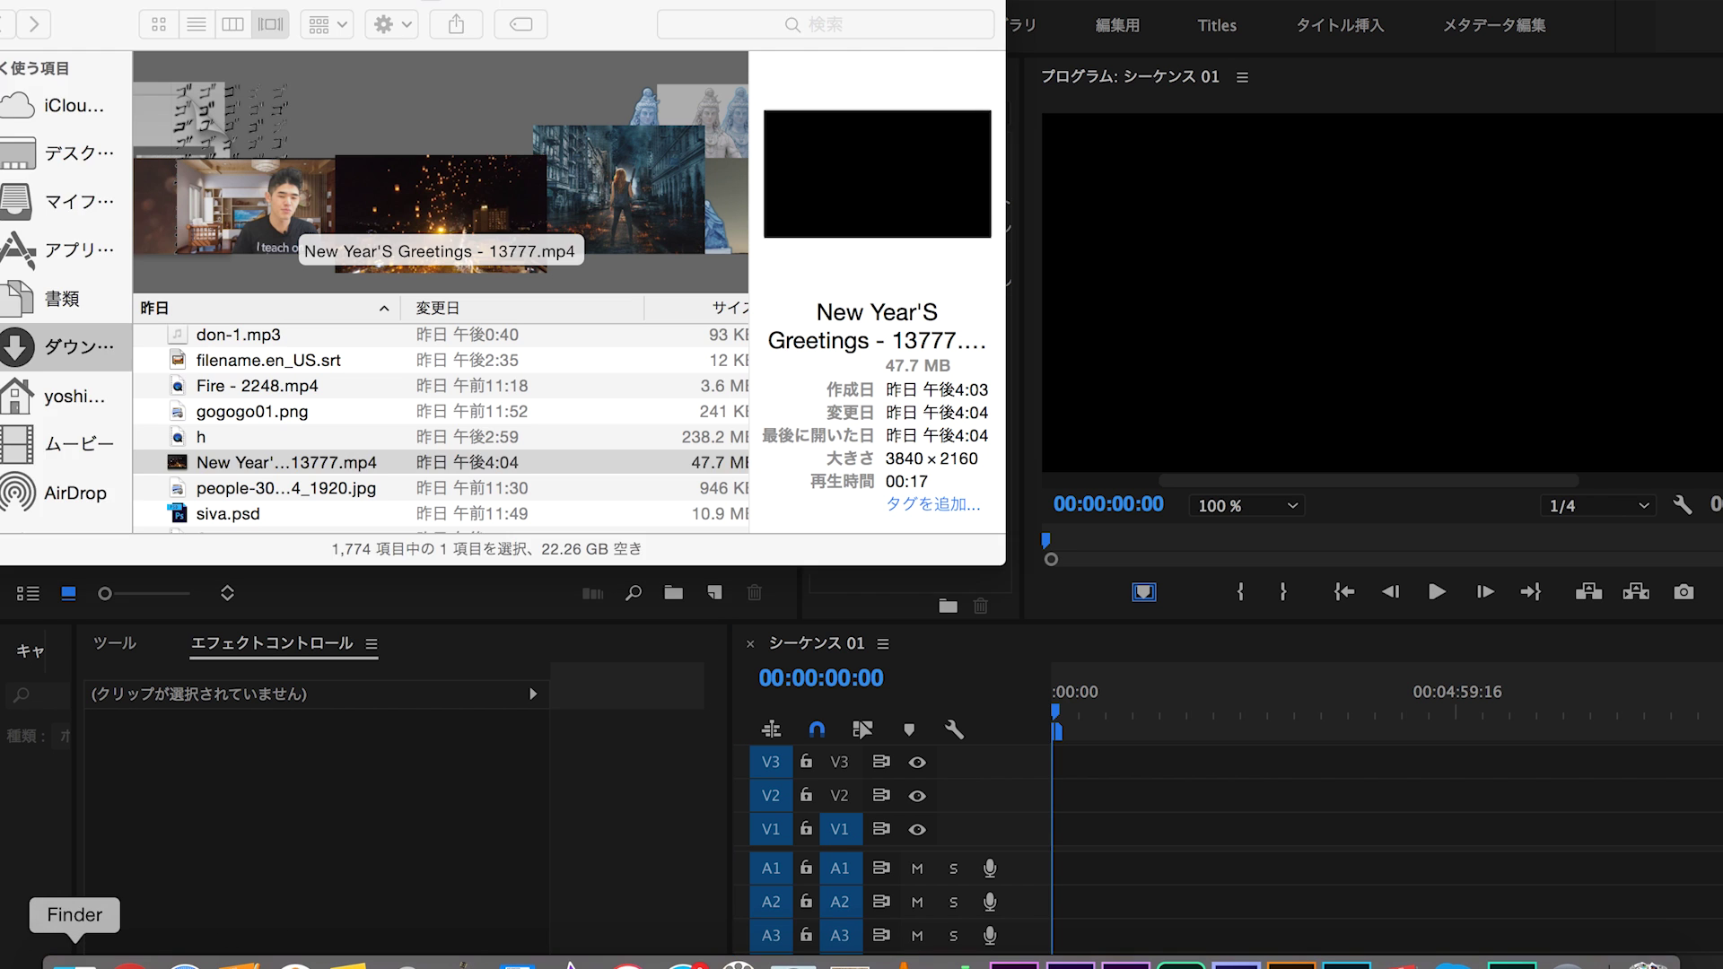
Step: Place New Year'S Greetings - 13777.mp4 on V1 of シーケンス 01, keeping the current sequence settings
{"action": "mouse_move", "coordinate": [440, 220]}
{"action": "left_mouse_down"}
{"action": "mouse_move", "coordinate": [1074, 834]}
{"action": "mouse_move", "coordinate": [1059, 824]}
{"action": "left_mouse_up"}
{"action": "left_click", "coordinate": [1151, 574]}
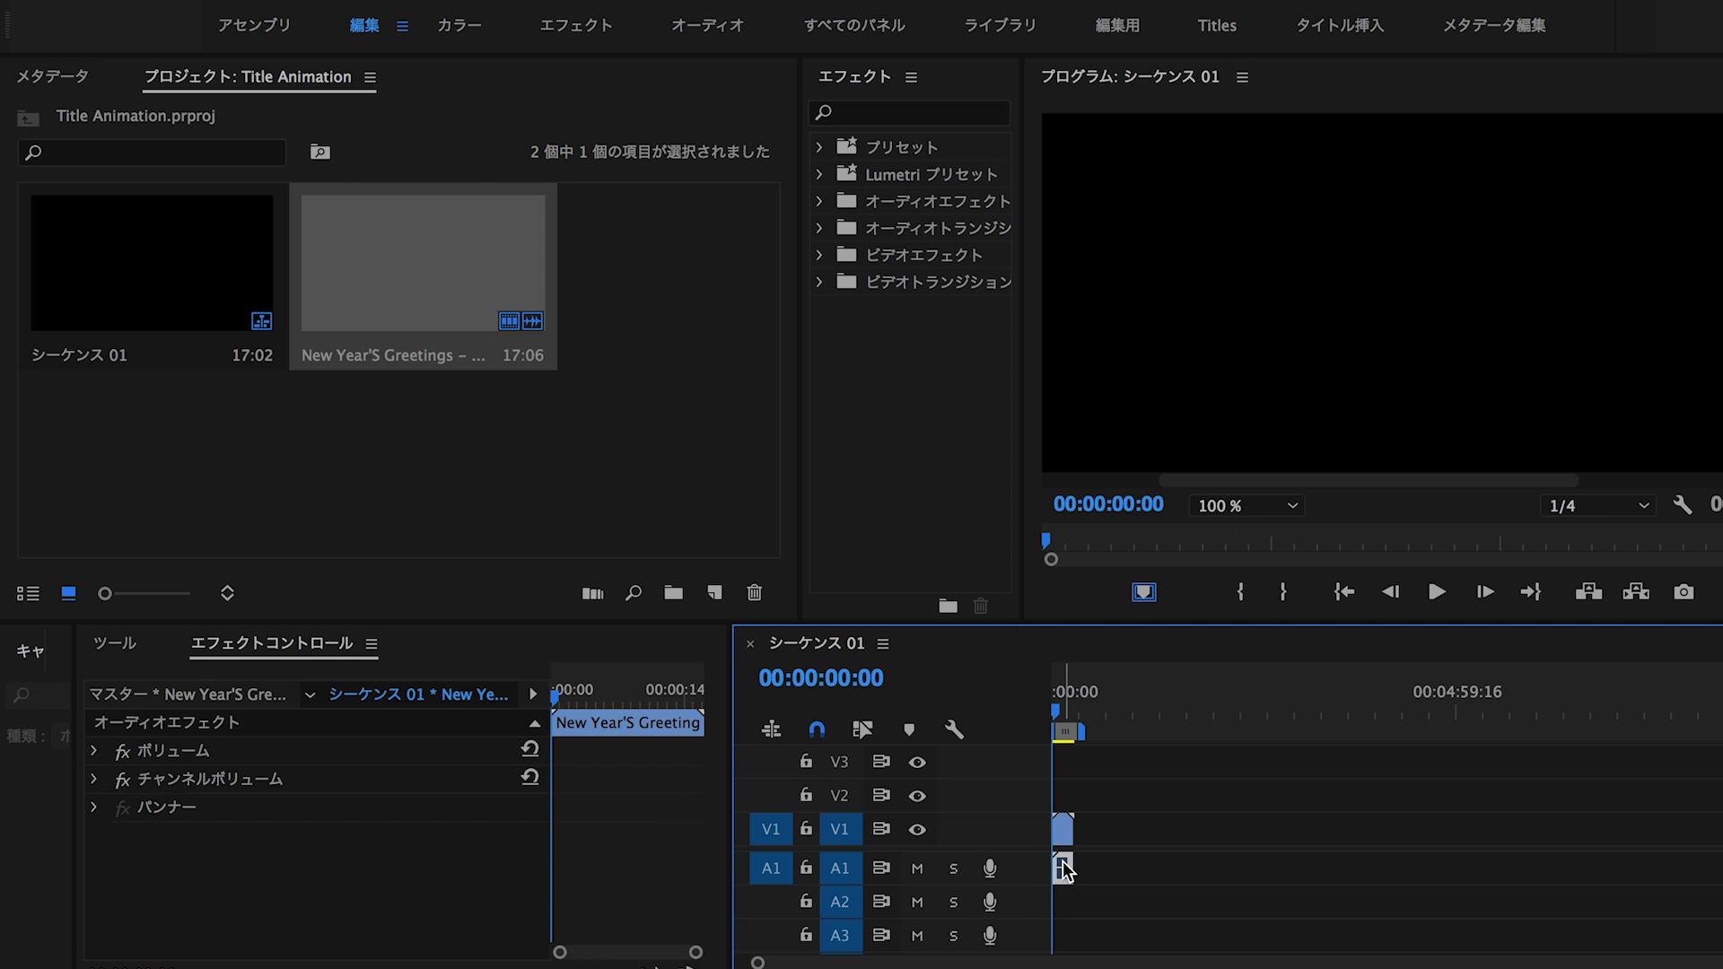
{"action": "key", "text": "backslash"}
{"action": "left_click_drag", "start_coordinate": [1048, 705], "coordinate": [1021, 715]}
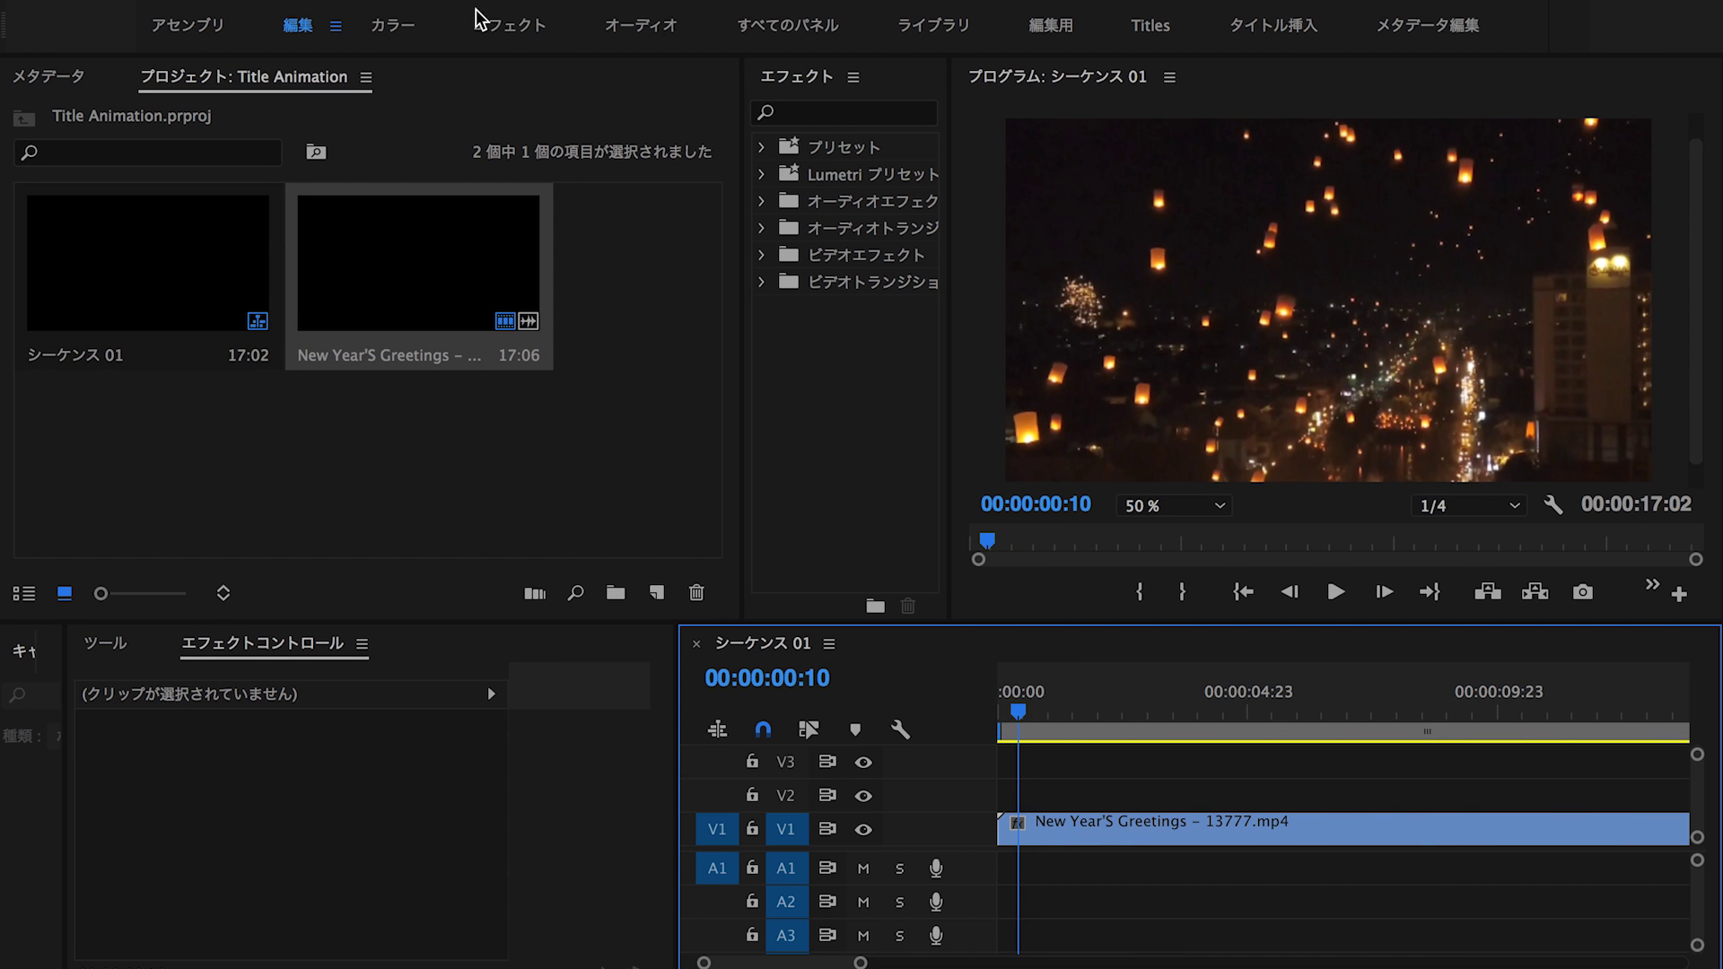
Step: Create a new legacy title and type カンタンにできる on the canvas
{"action": "left_click", "coordinate": [63, 16]}
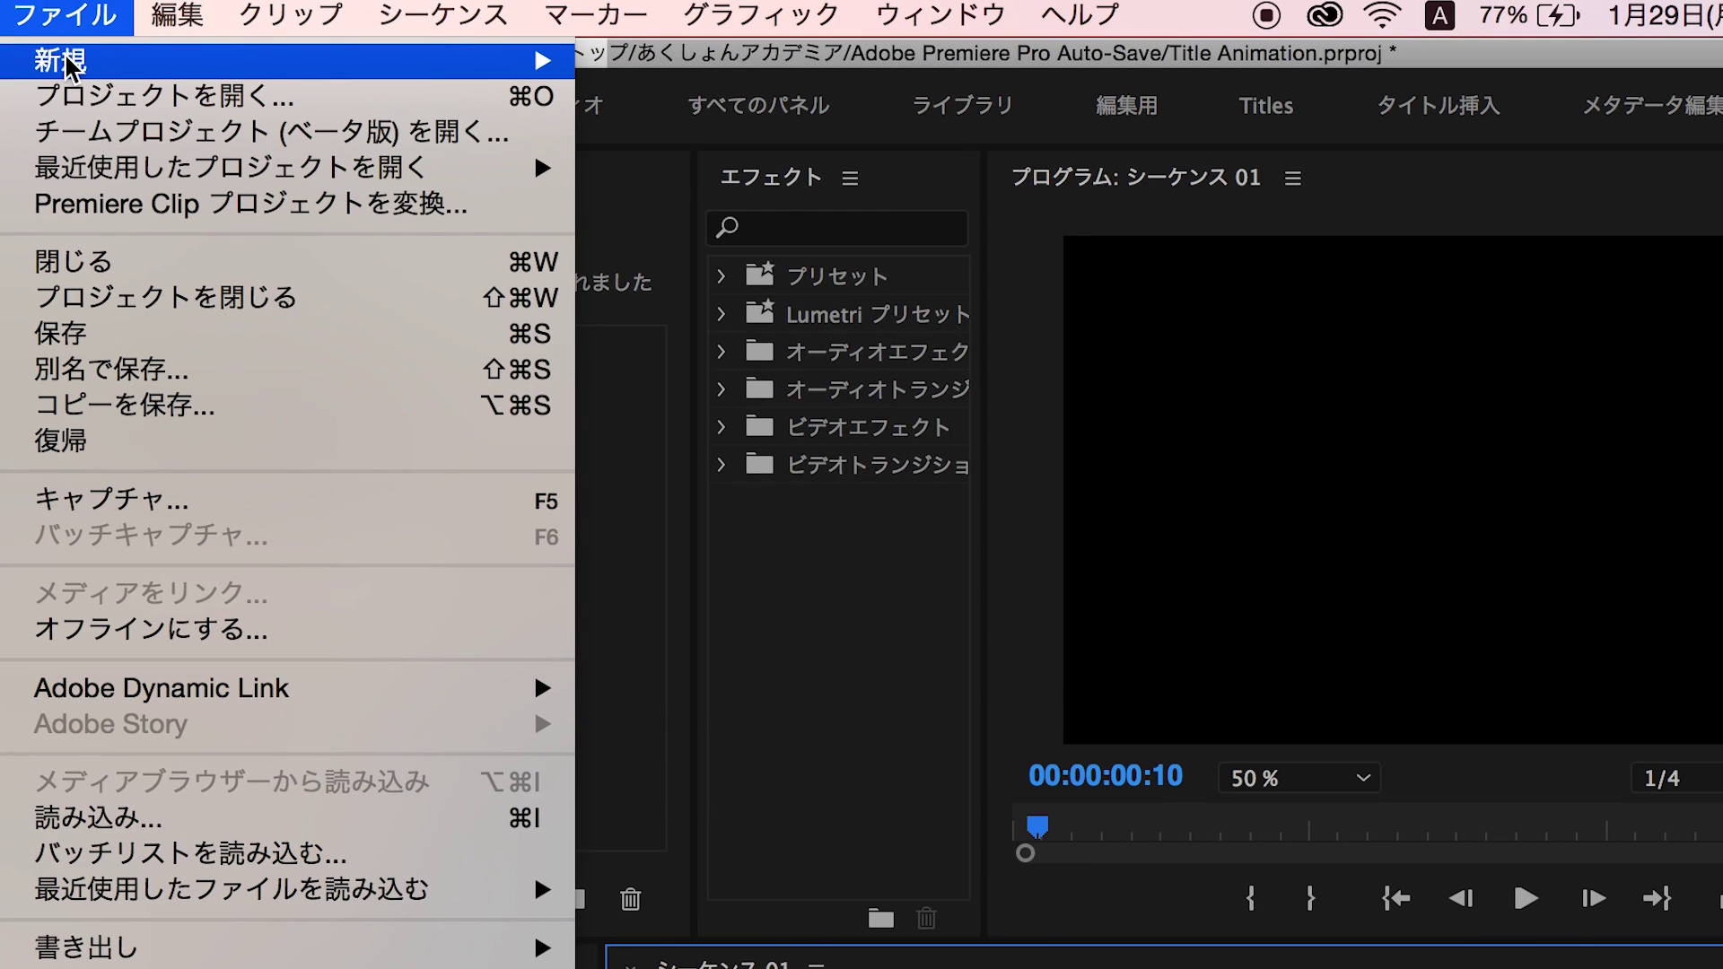
{"action": "mouse_move", "coordinate": [199, 67]}
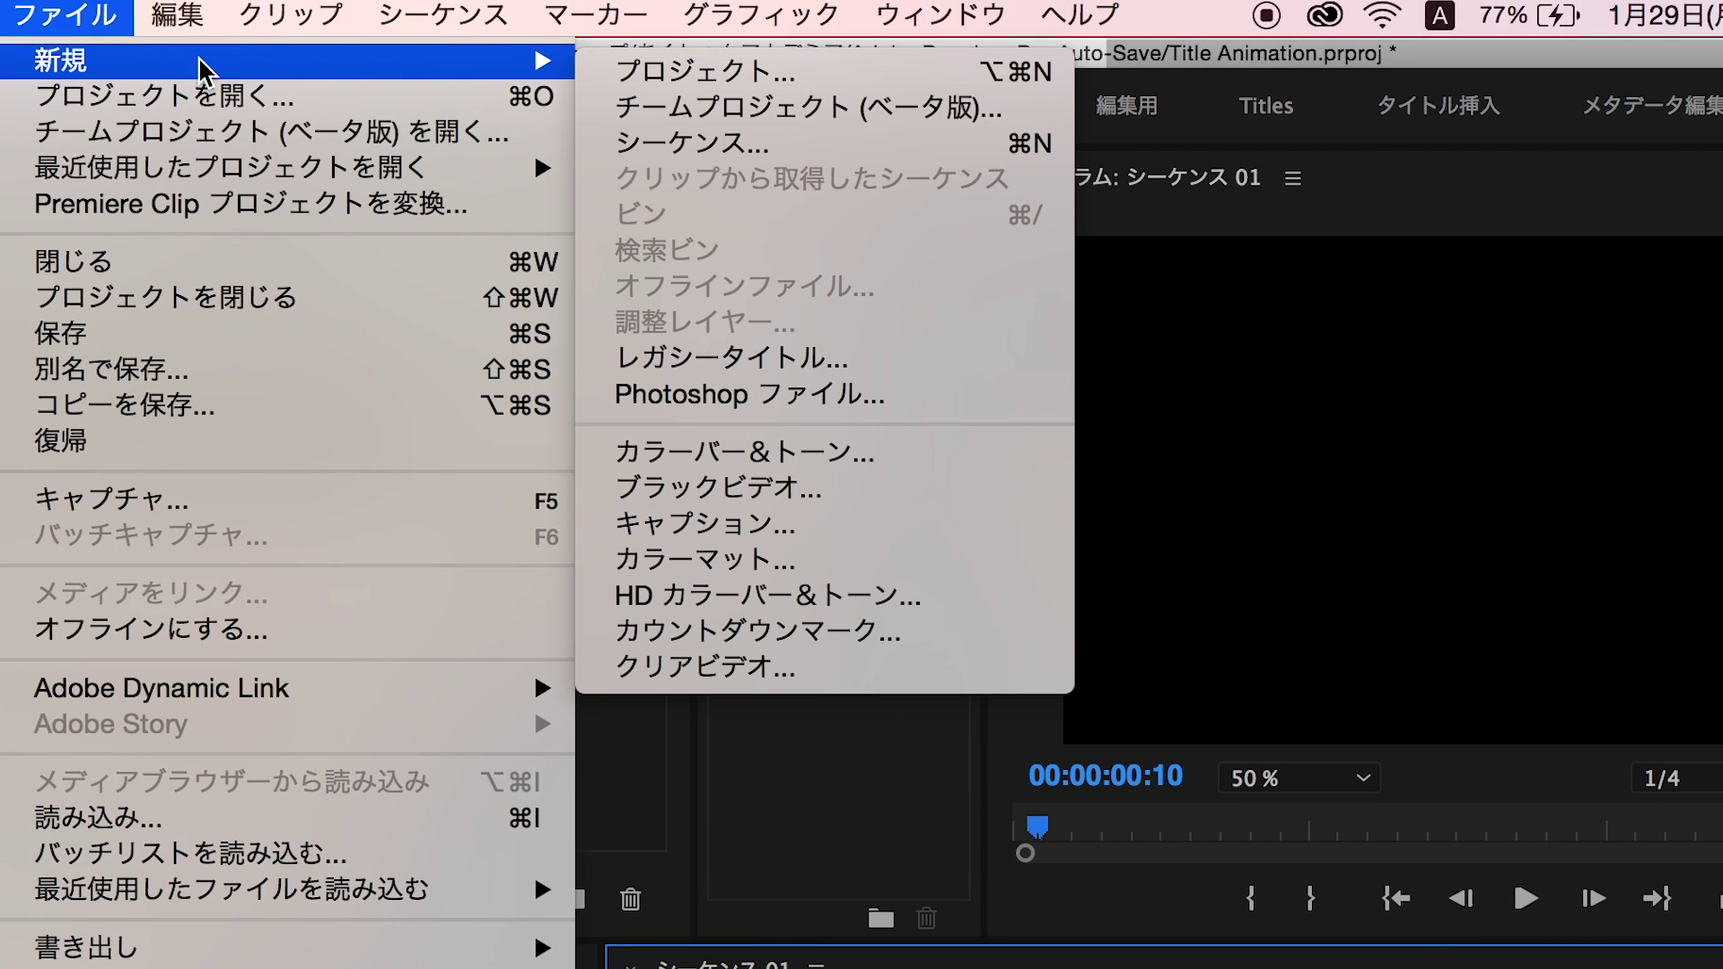
{"action": "left_click", "coordinate": [666, 357]}
{"action": "left_click", "coordinate": [1082, 953]}
{"action": "left_click", "coordinate": [665, 549]}
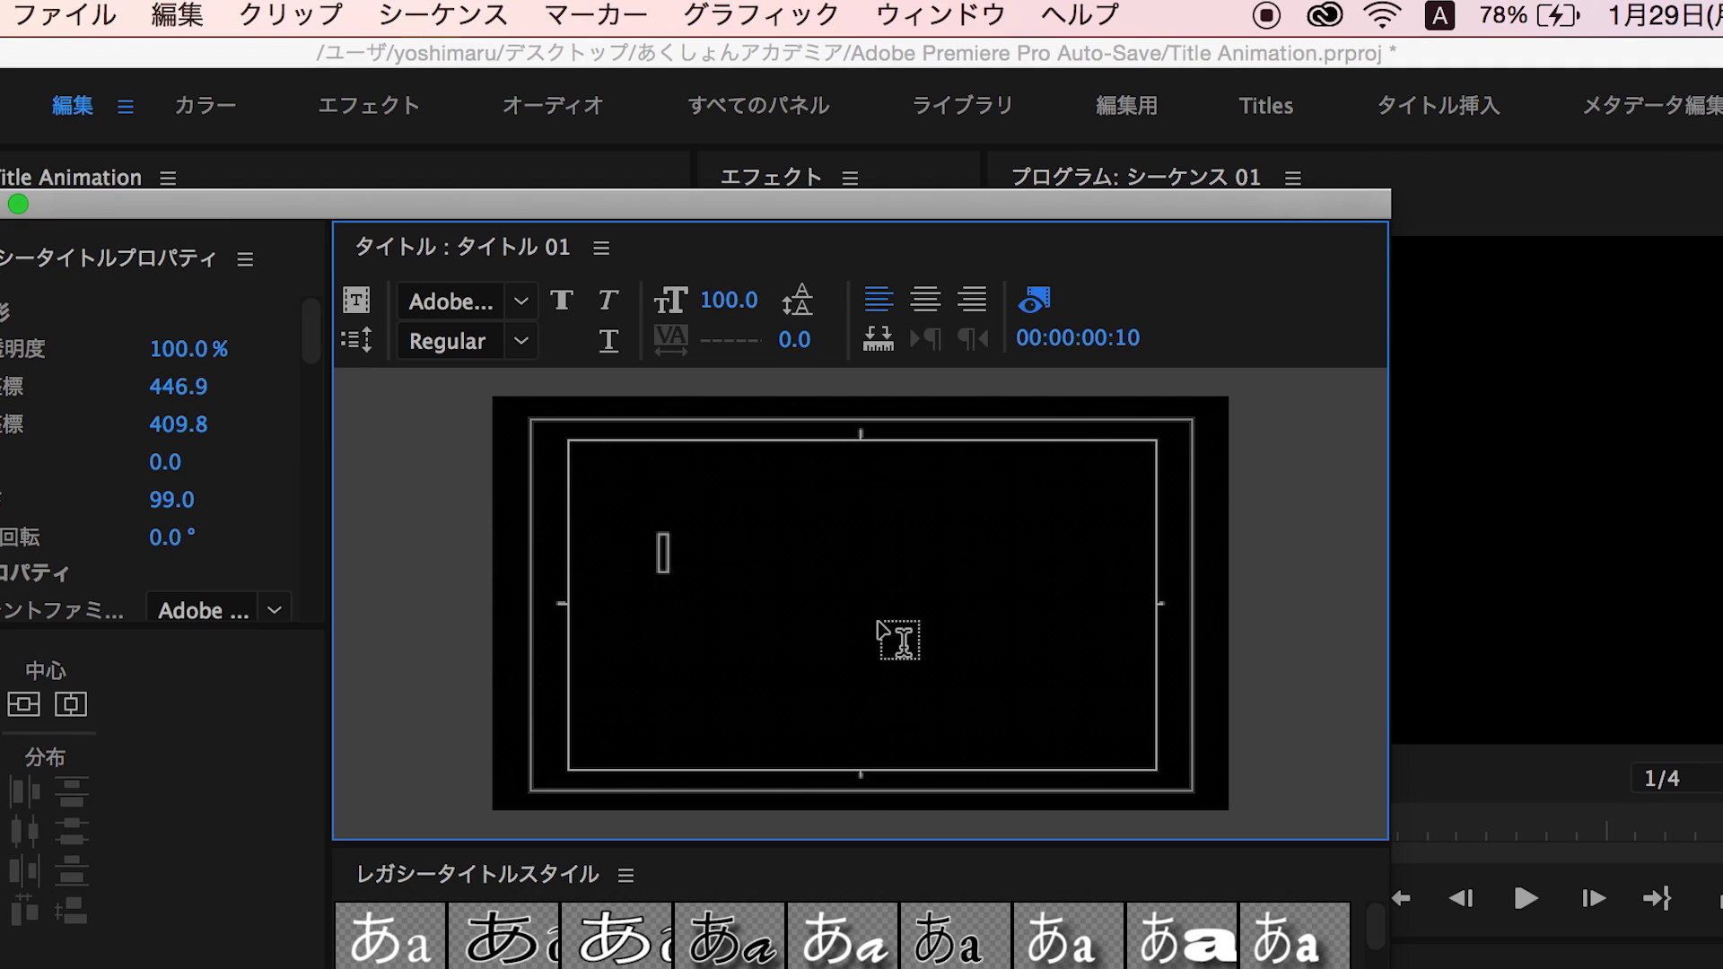
{"action": "type", "text": "カンタンにできる"}
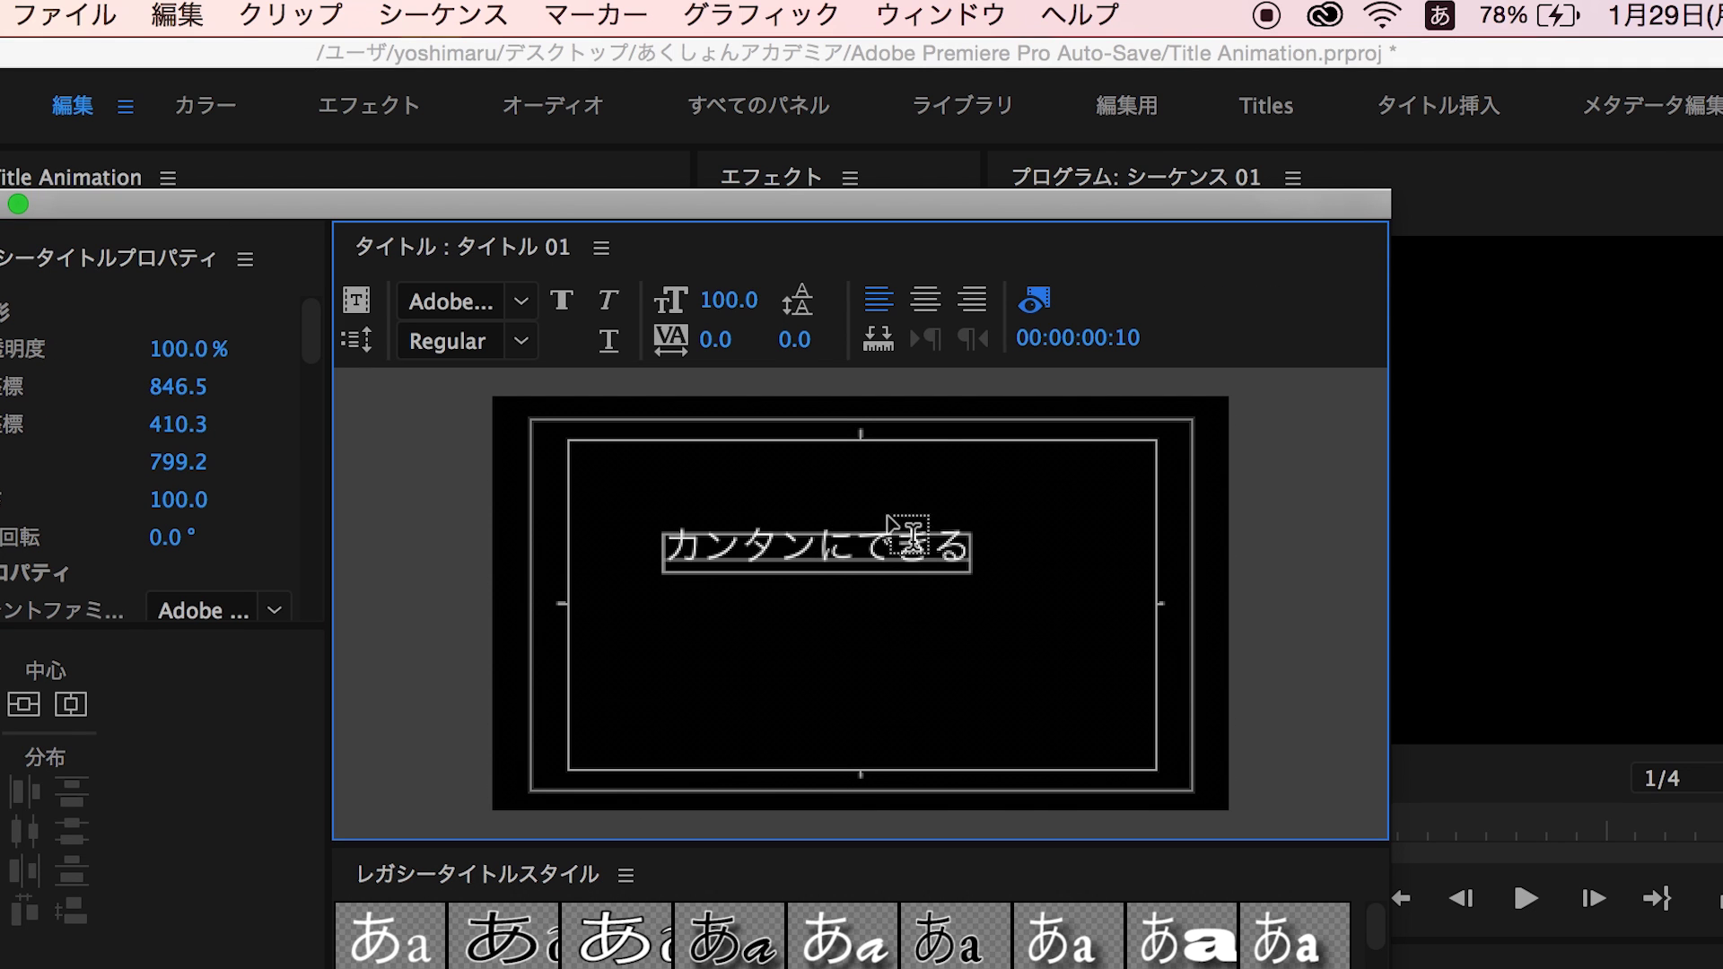
{"action": "left_click_drag", "start_coordinate": [974, 552], "coordinate": [669, 583]}
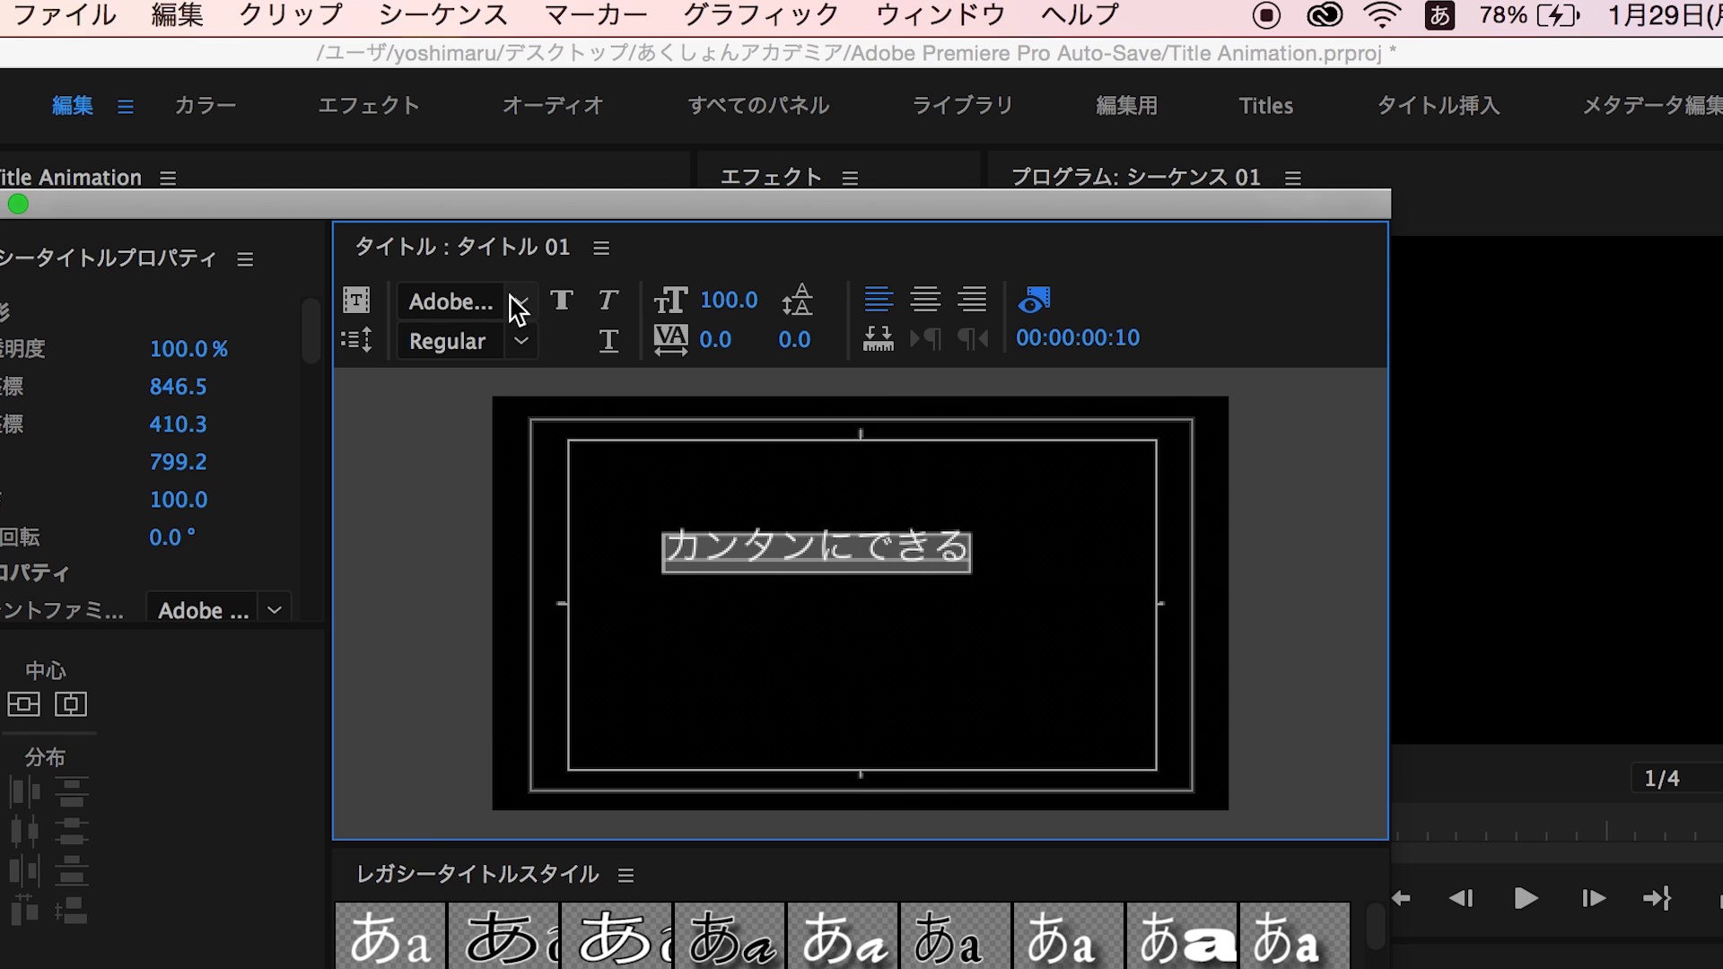
Step: Set the title font to ヒラギノ角ゴ ProN W3
{"action": "left_click", "coordinate": [513, 303]}
{"action": "scroll", "coordinate": [556, 814], "scroll_direction": "up", "scroll_amount": 3}
{"action": "scroll", "coordinate": [551, 461], "scroll_direction": "down", "scroll_amount": 10}
{"action": "scroll", "coordinate": [550, 461], "scroll_direction": "down", "scroll_amount": 5}
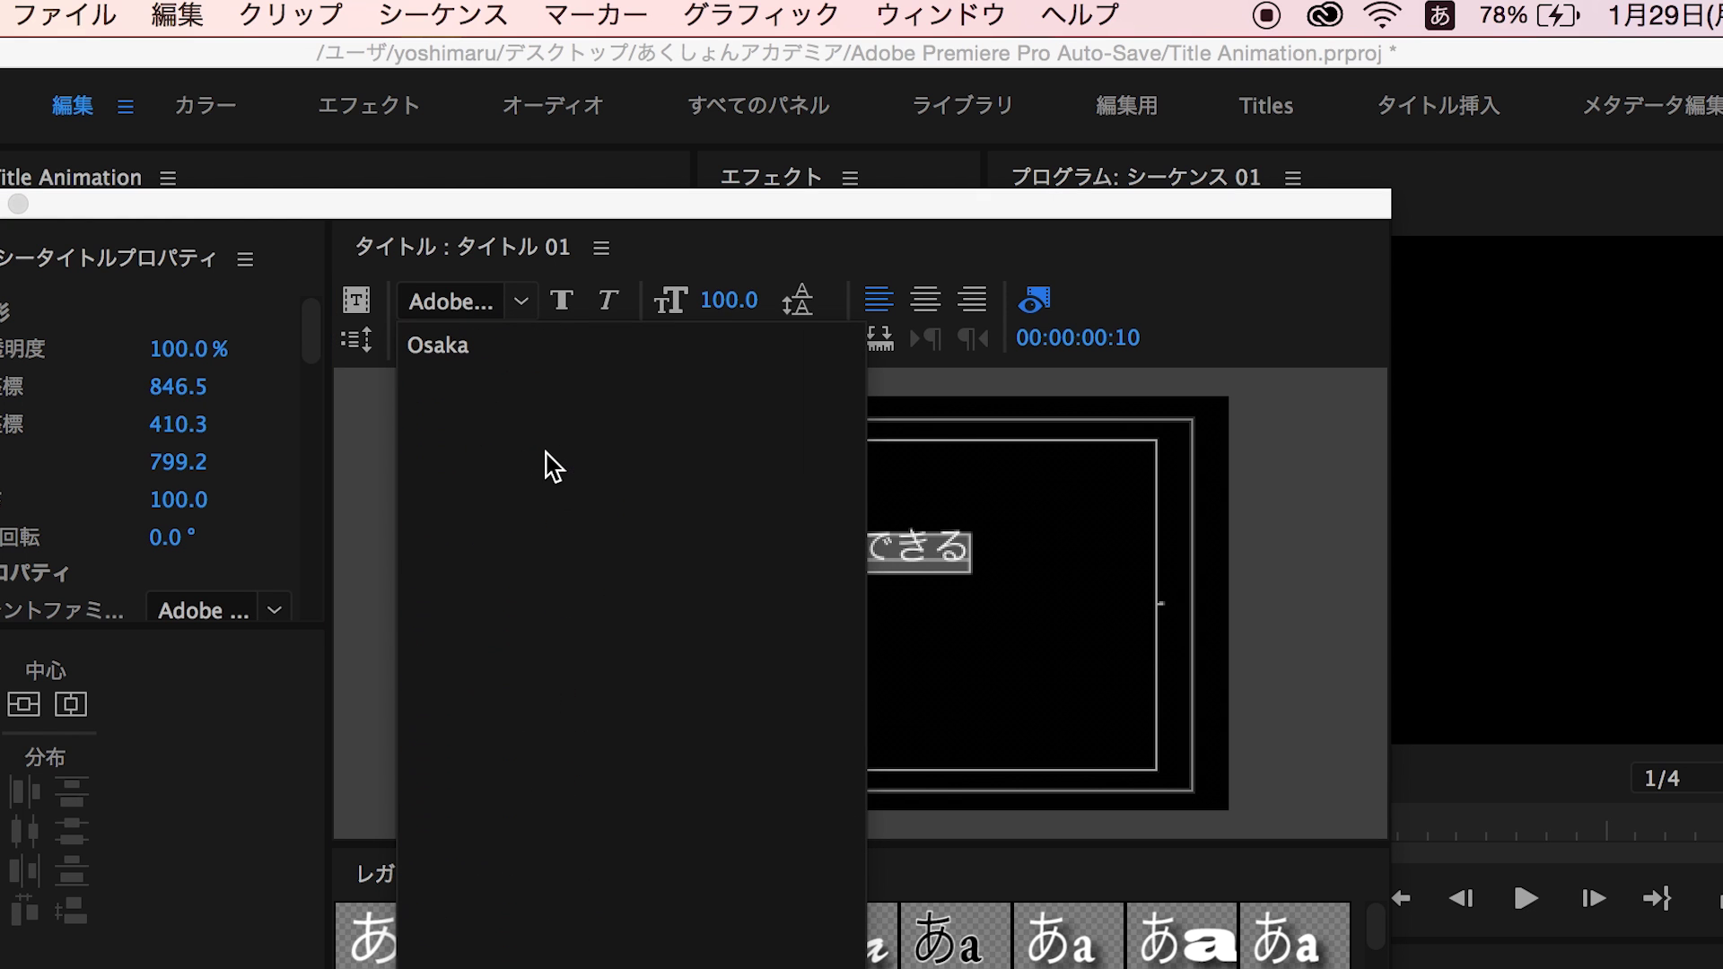
{"action": "left_click", "coordinate": [513, 626]}
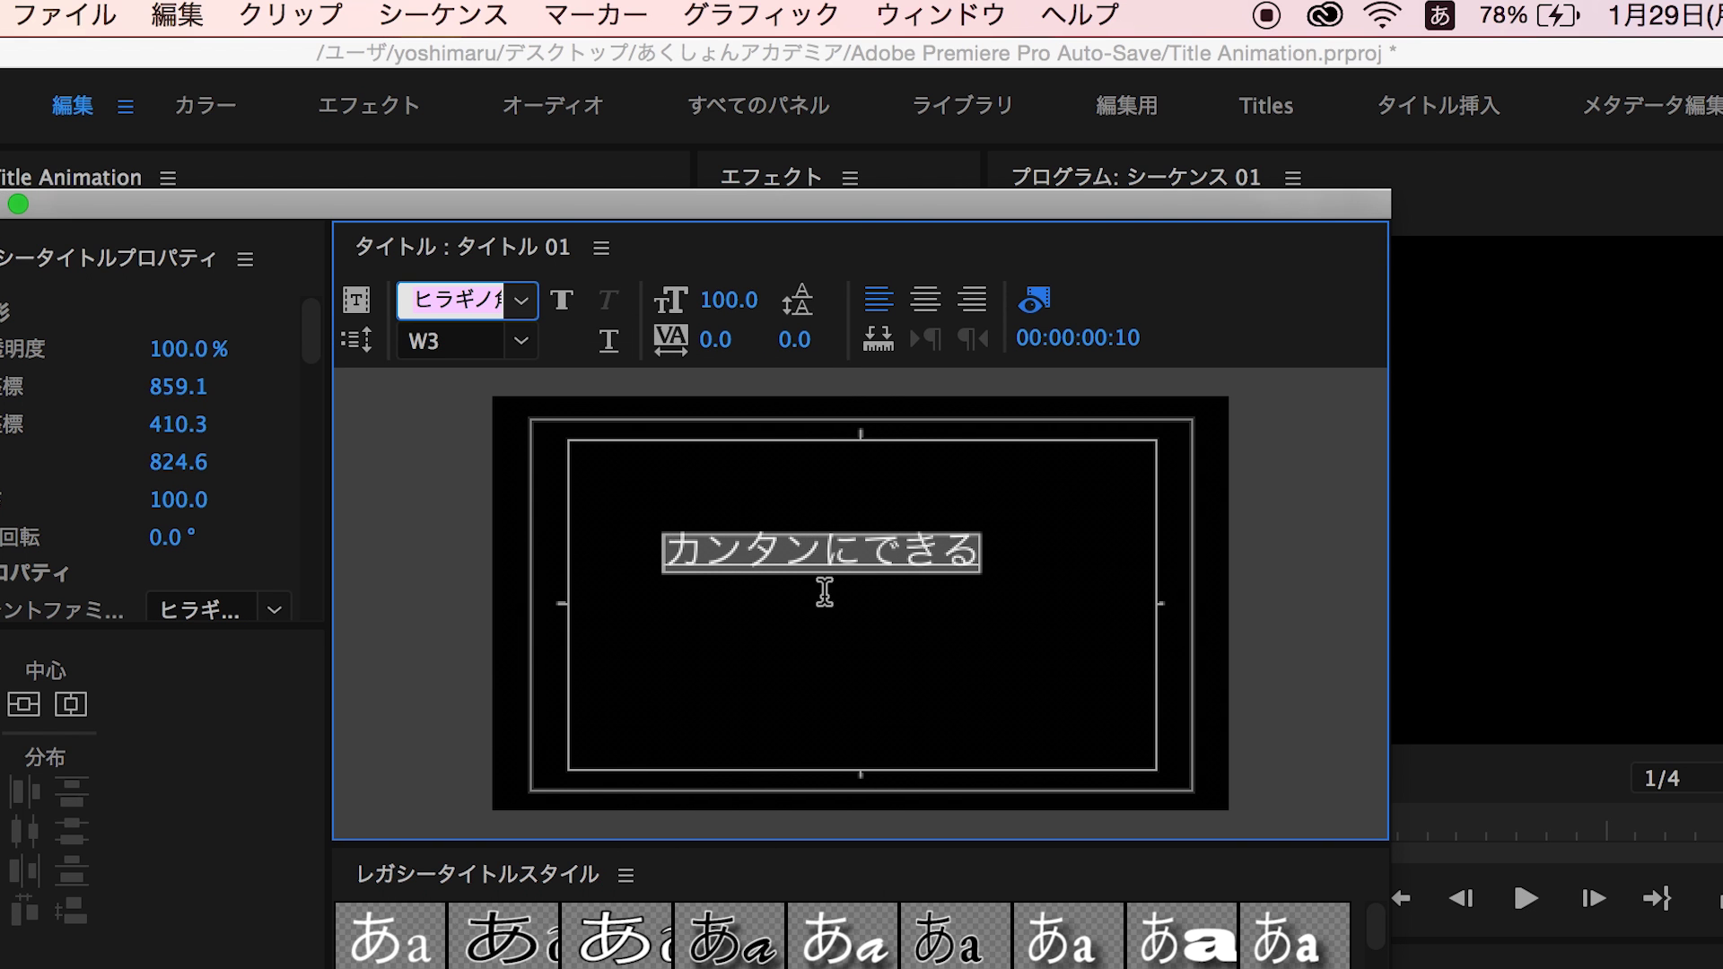
Step: Try a thick red outer stroke, then disable it and set the font size to 96
{"action": "scroll", "coordinate": [98, 462], "scroll_direction": "down", "scroll_amount": 5}
{"action": "scroll", "coordinate": [98, 462], "scroll_direction": "down", "scroll_amount": 4}
{"action": "scroll", "coordinate": [99, 462], "scroll_direction": "down", "scroll_amount": 3}
{"action": "scroll", "coordinate": [99, 462], "scroll_direction": "down", "scroll_amount": 2}
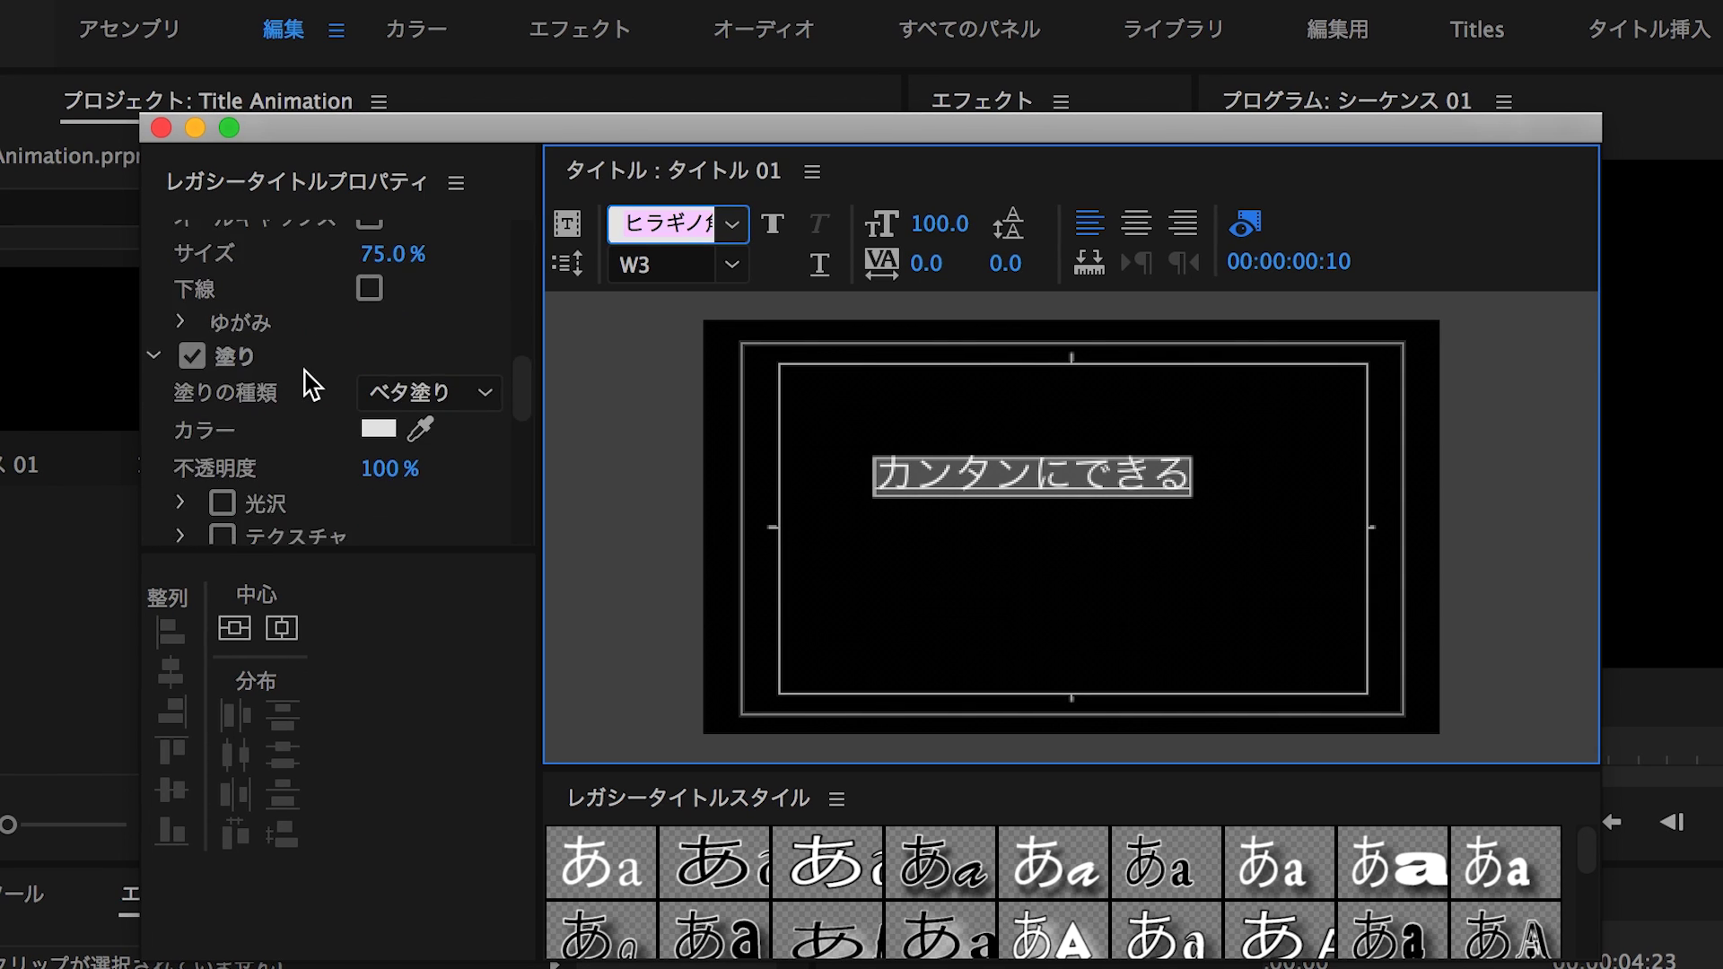
{"action": "scroll", "coordinate": [336, 402], "scroll_direction": "down", "scroll_amount": 1}
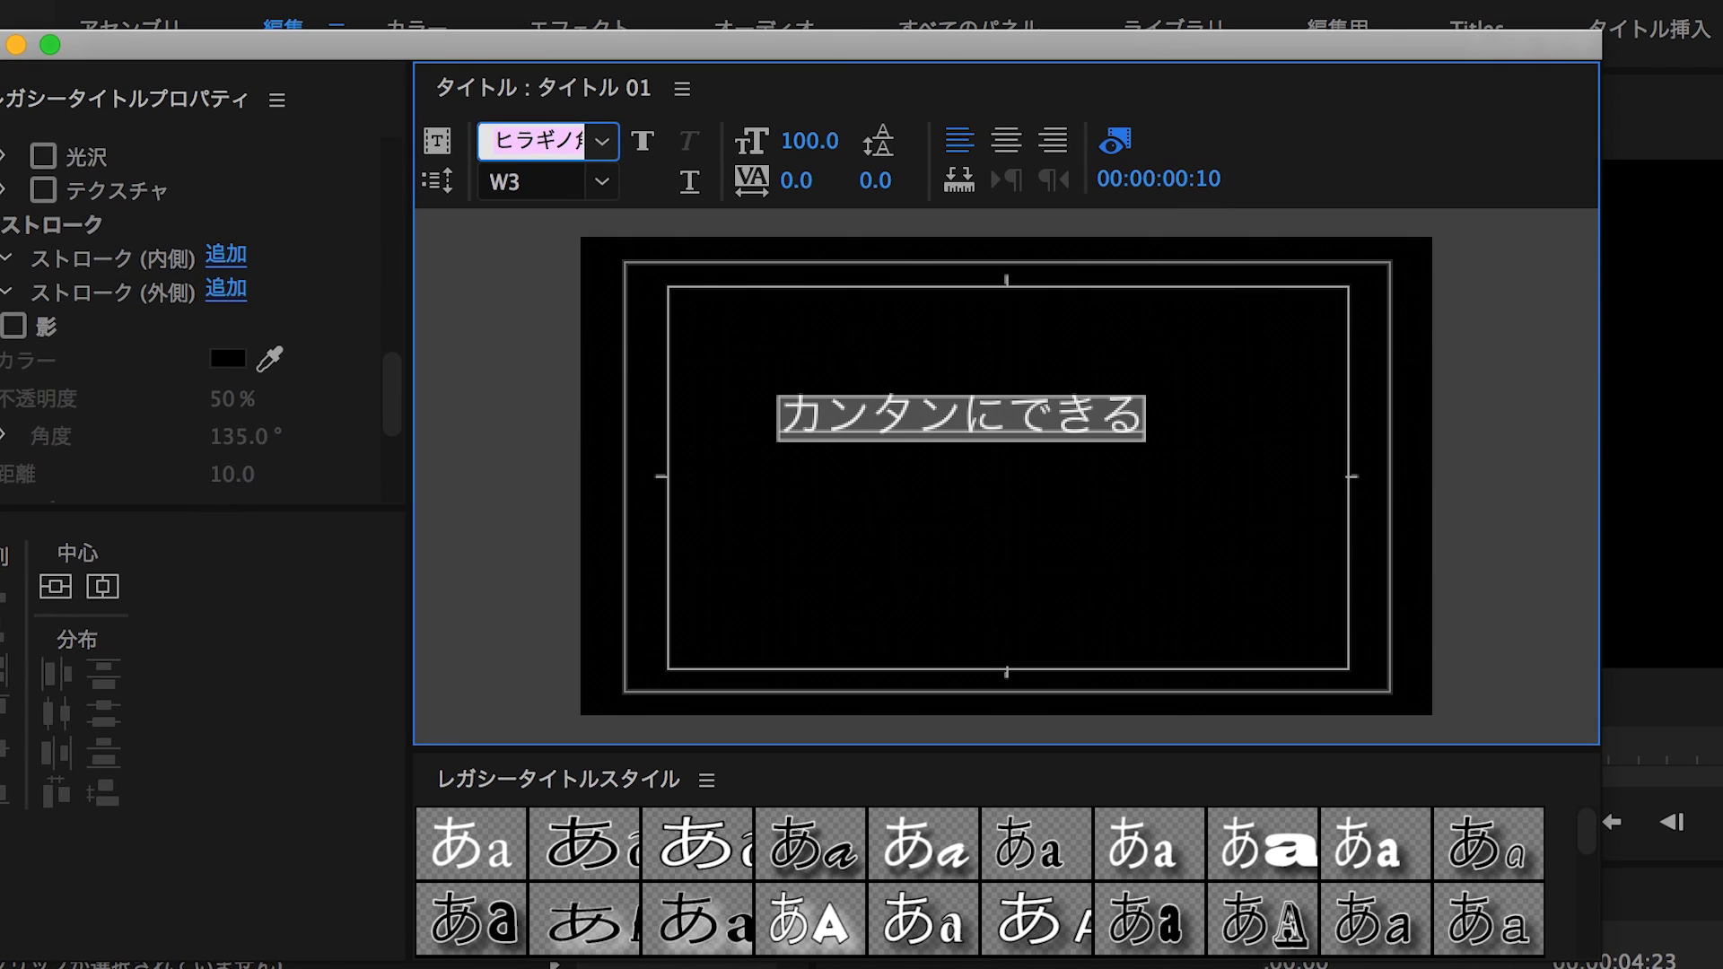
{"action": "left_click", "coordinate": [229, 294]}
{"action": "left_click", "coordinate": [229, 409]}
{"action": "left_click", "coordinate": [1086, 676]}
{"action": "left_click", "coordinate": [1499, 258]}
{"action": "left_click_drag", "start_coordinate": [229, 336], "coordinate": [238, 337]}
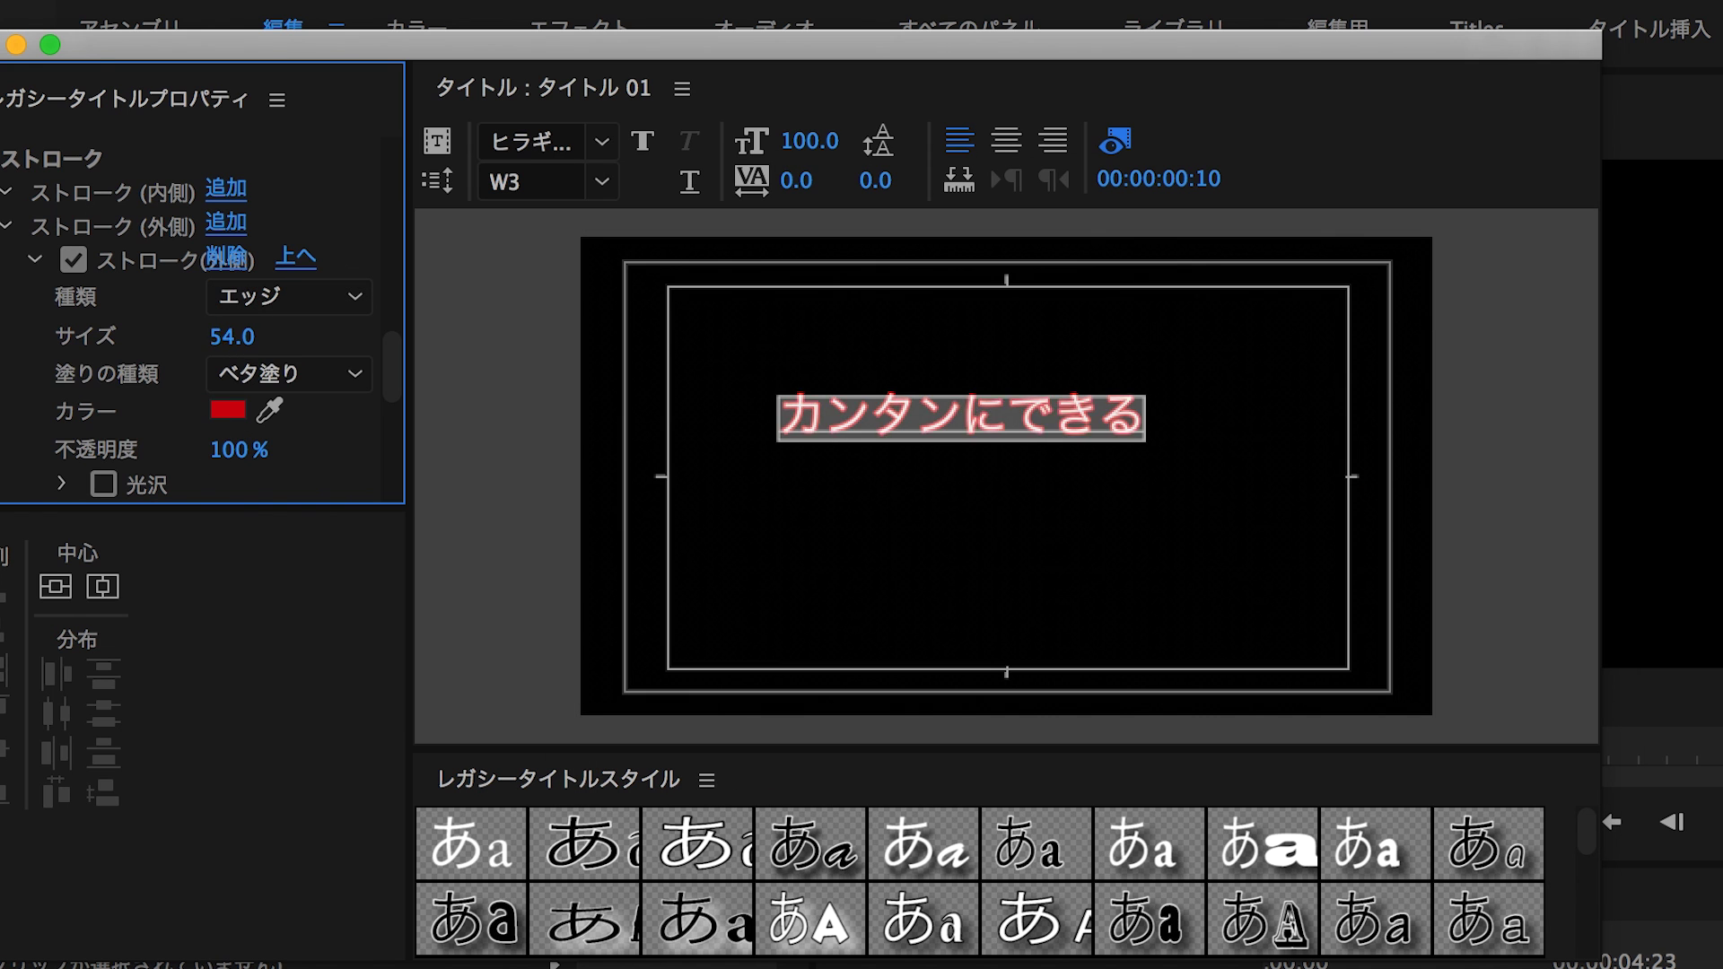
{"action": "left_click", "coordinate": [73, 261]}
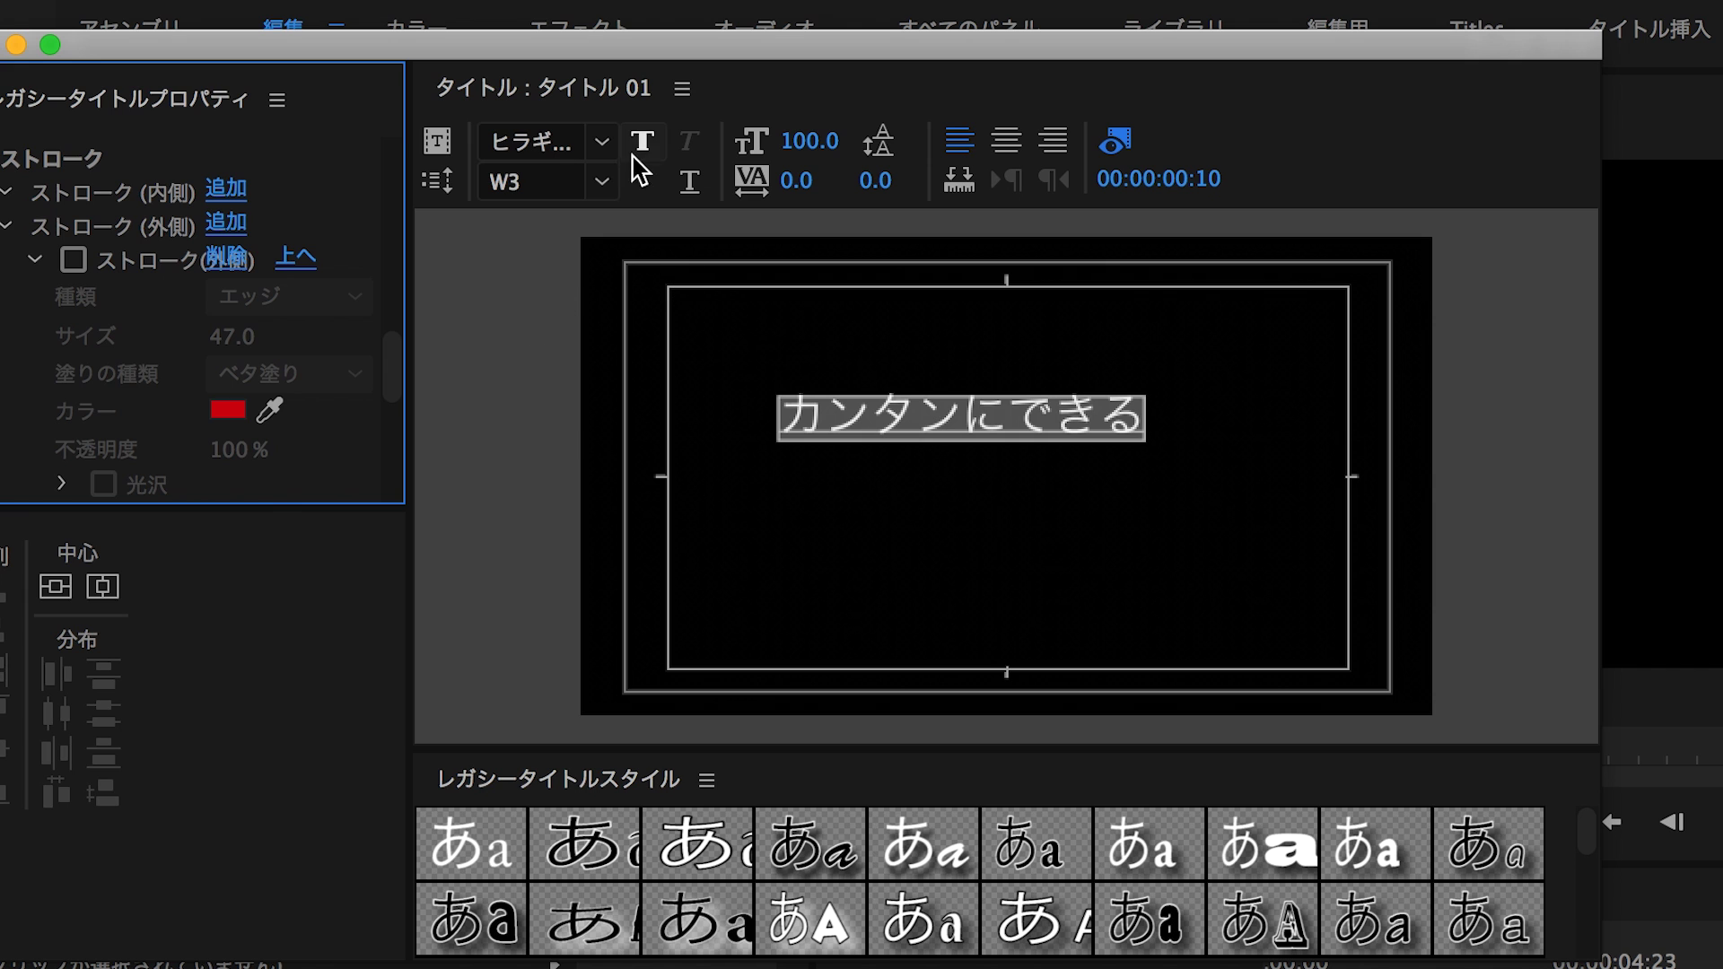
{"action": "mouse_move", "coordinate": [766, 126]}
{"action": "left_mouse_down"}
{"action": "mouse_move", "coordinate": [745, 126]}
{"action": "mouse_move", "coordinate": [819, 141]}
{"action": "left_mouse_up"}
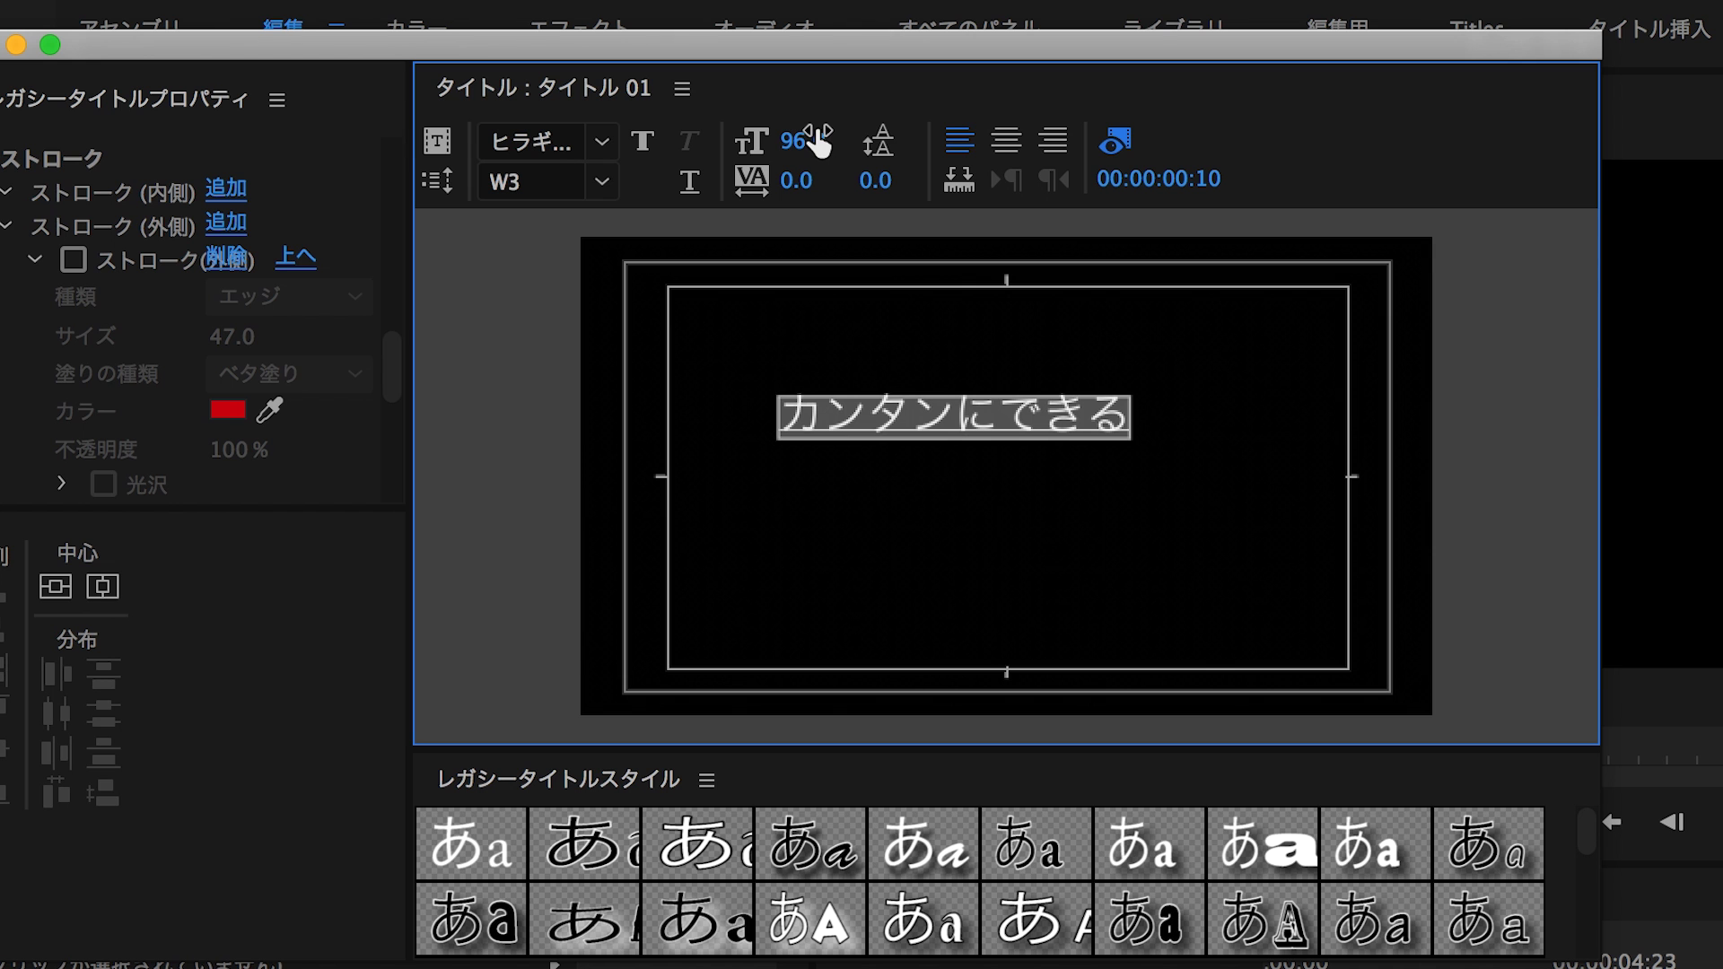
{"action": "left_click", "coordinate": [952, 396]}
Step: Centre the カンタンにできる text horizontally and vertically, nudge it up slightly, and close the editor
{"action": "left_click", "coordinate": [997, 429]}
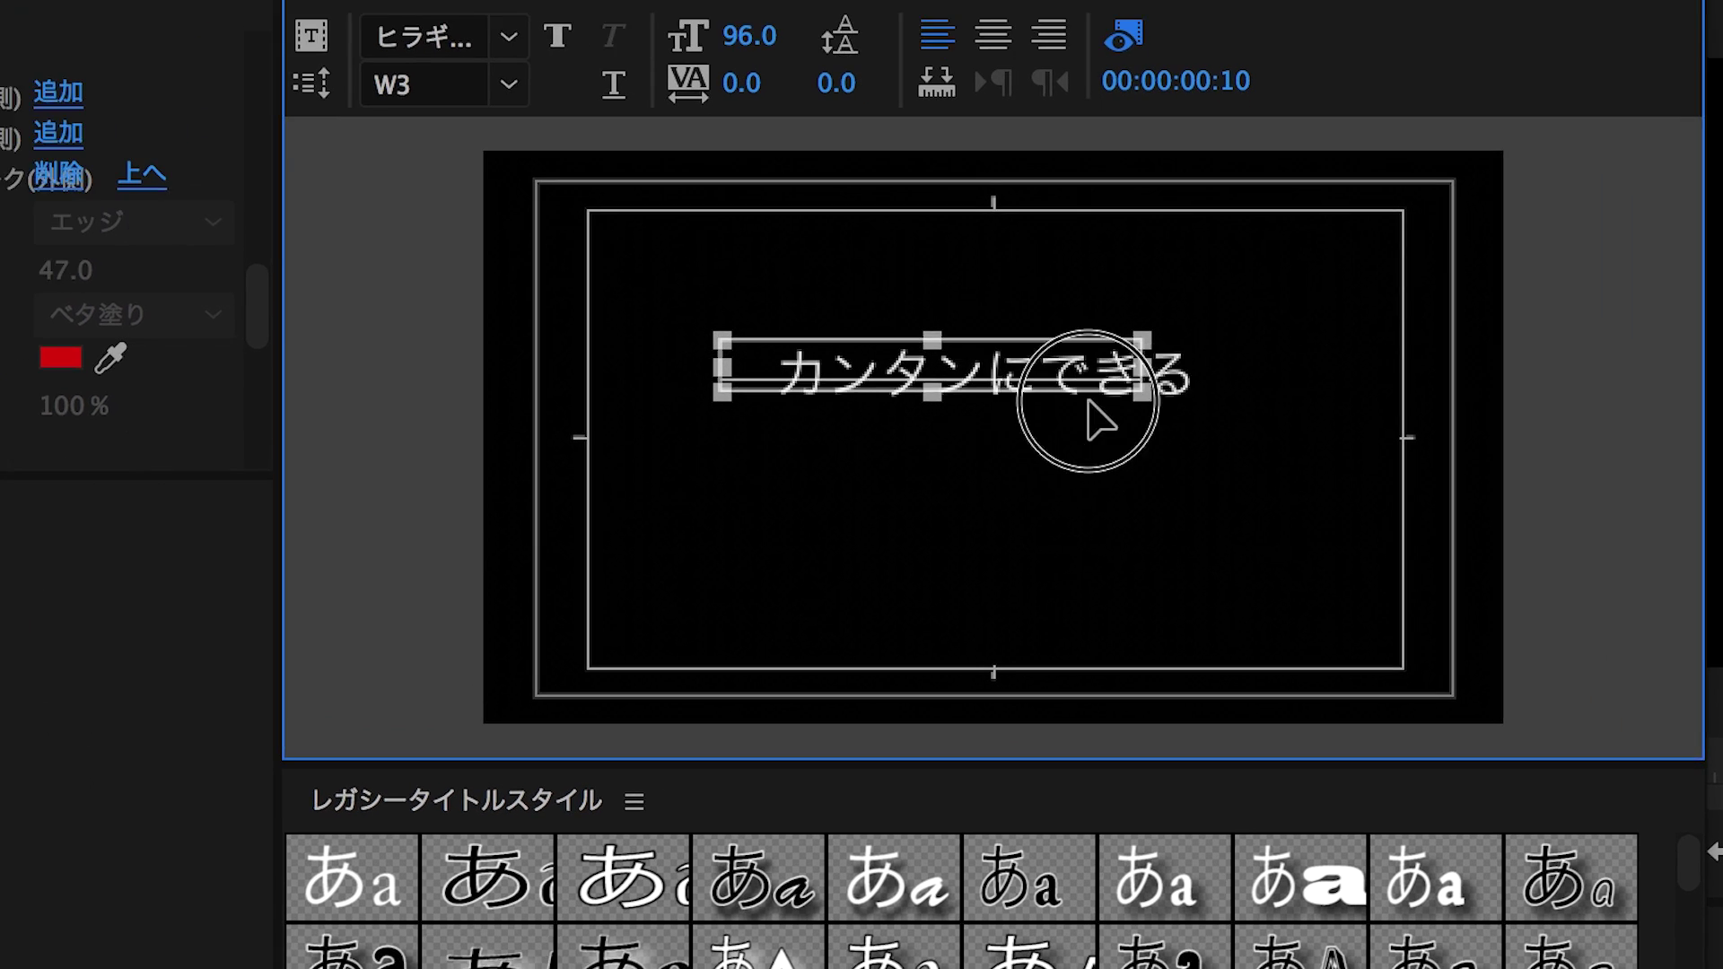
{"action": "left_click_drag", "start_coordinate": [998, 428], "coordinate": [1268, 473]}
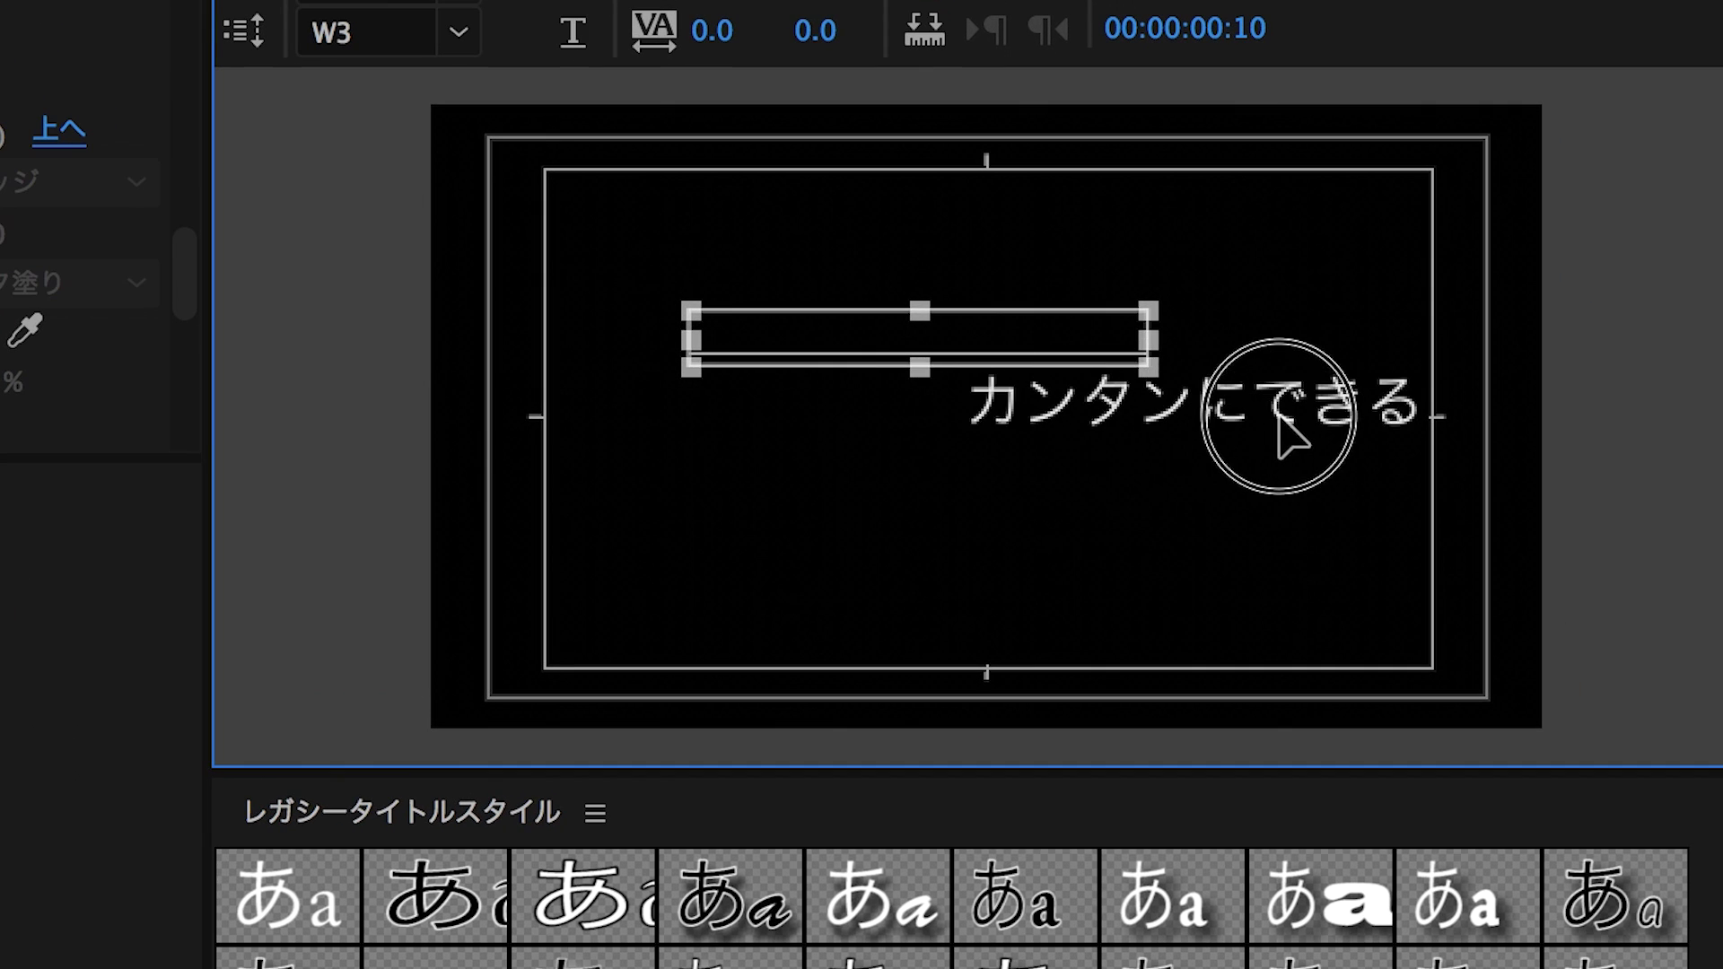
{"action": "left_click_drag", "start_coordinate": [1328, 413], "coordinate": [1317, 396]}
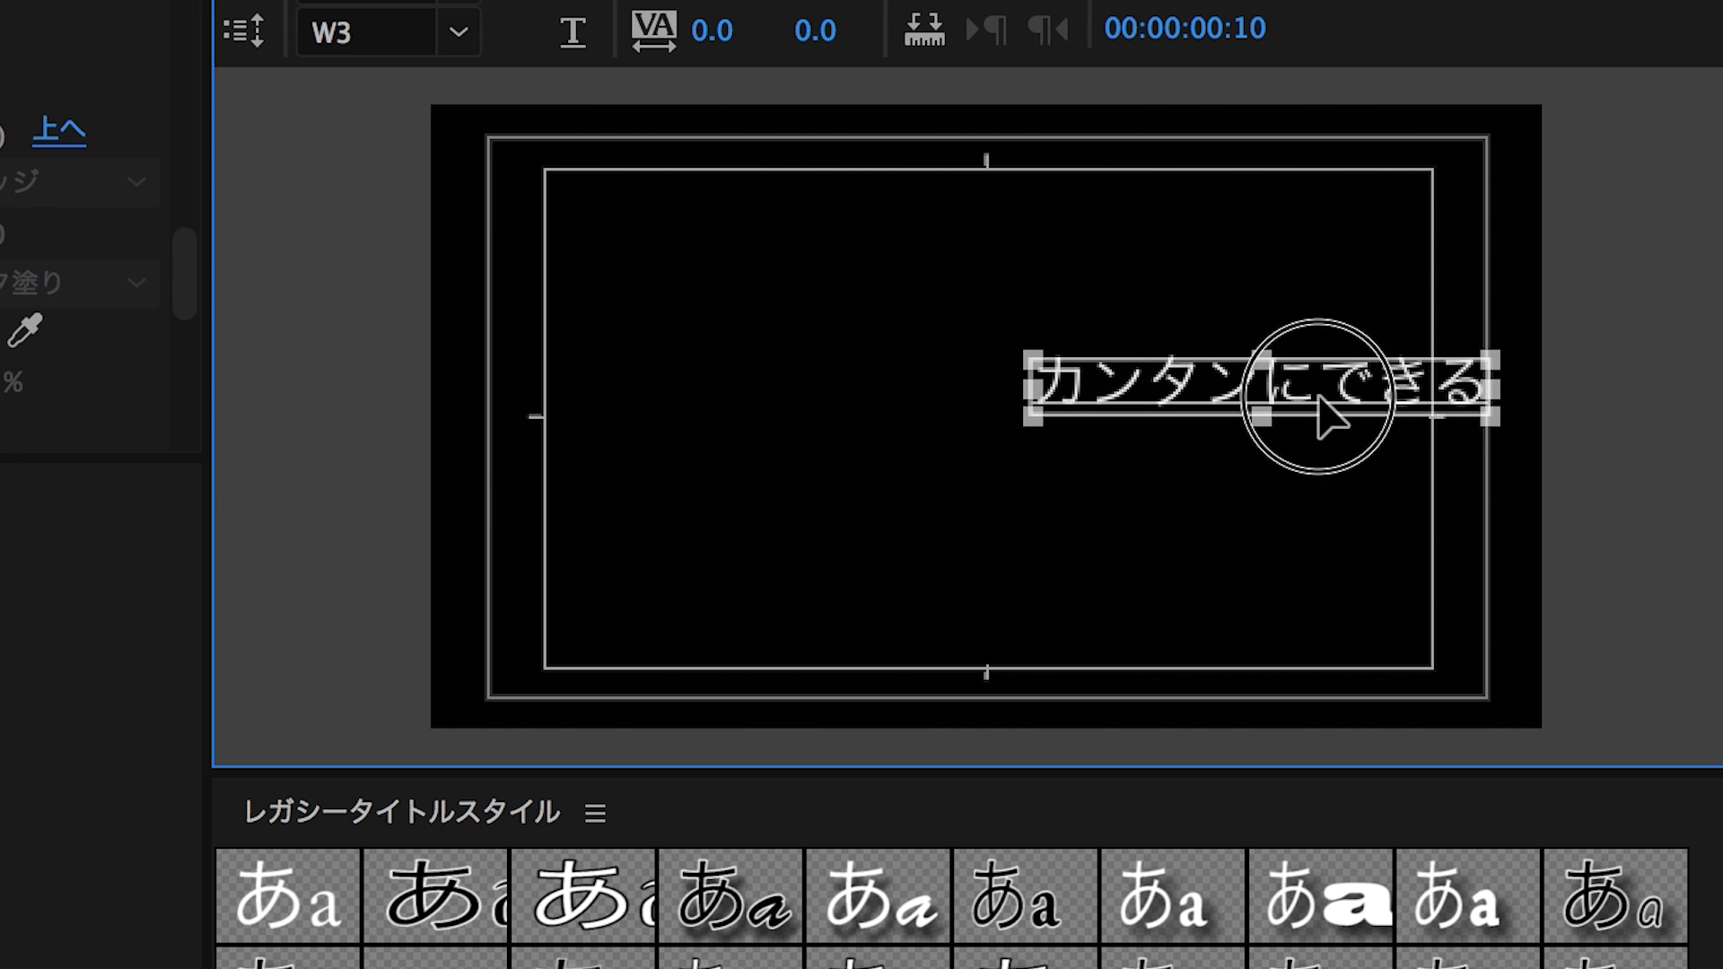
{"action": "left_click_drag", "start_coordinate": [1317, 398], "coordinate": [1320, 397]}
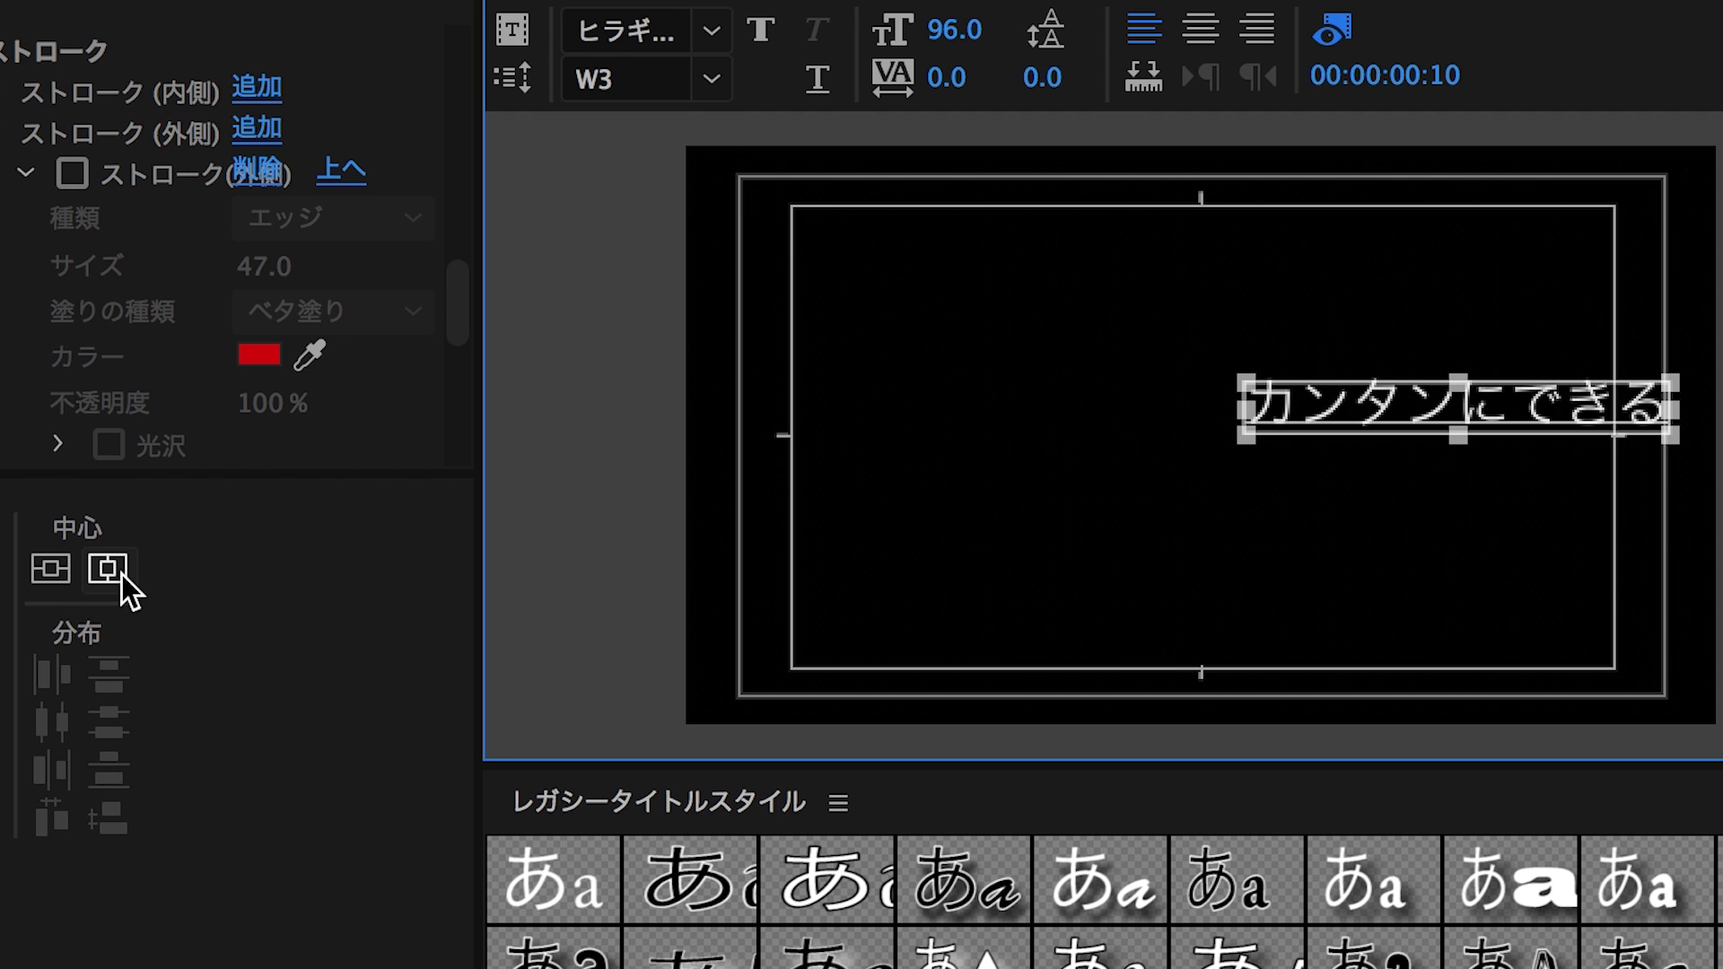
{"action": "left_click", "coordinate": [121, 575]}
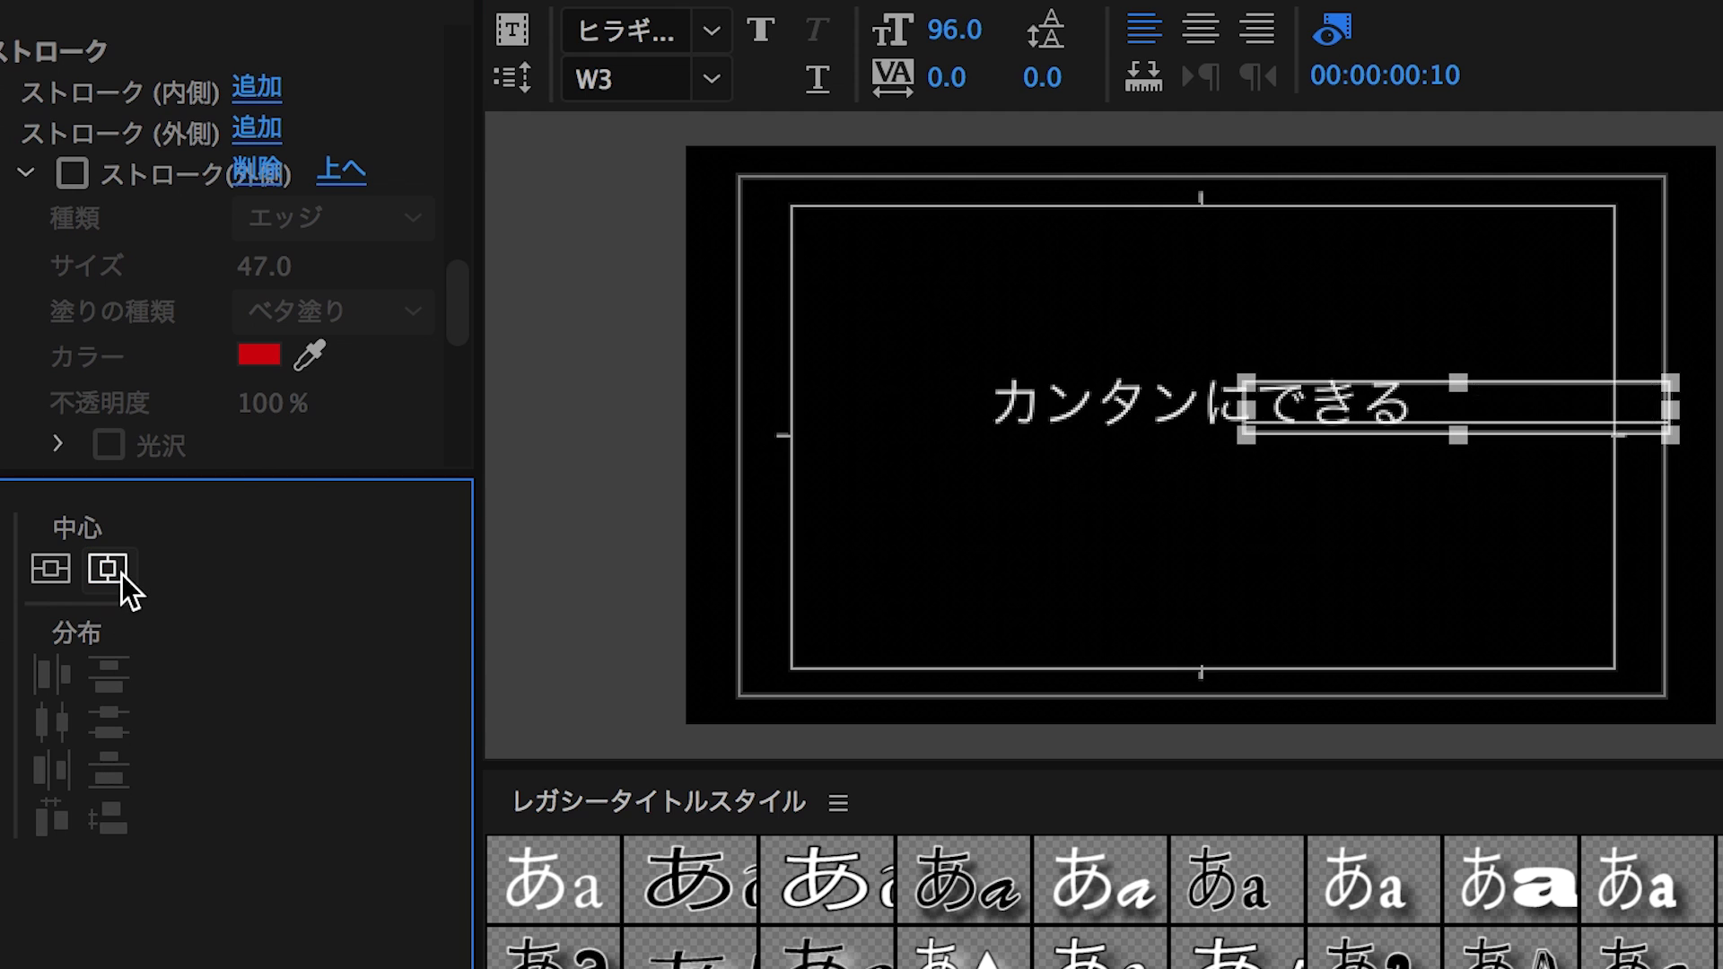
{"action": "left_click", "coordinate": [52, 575]}
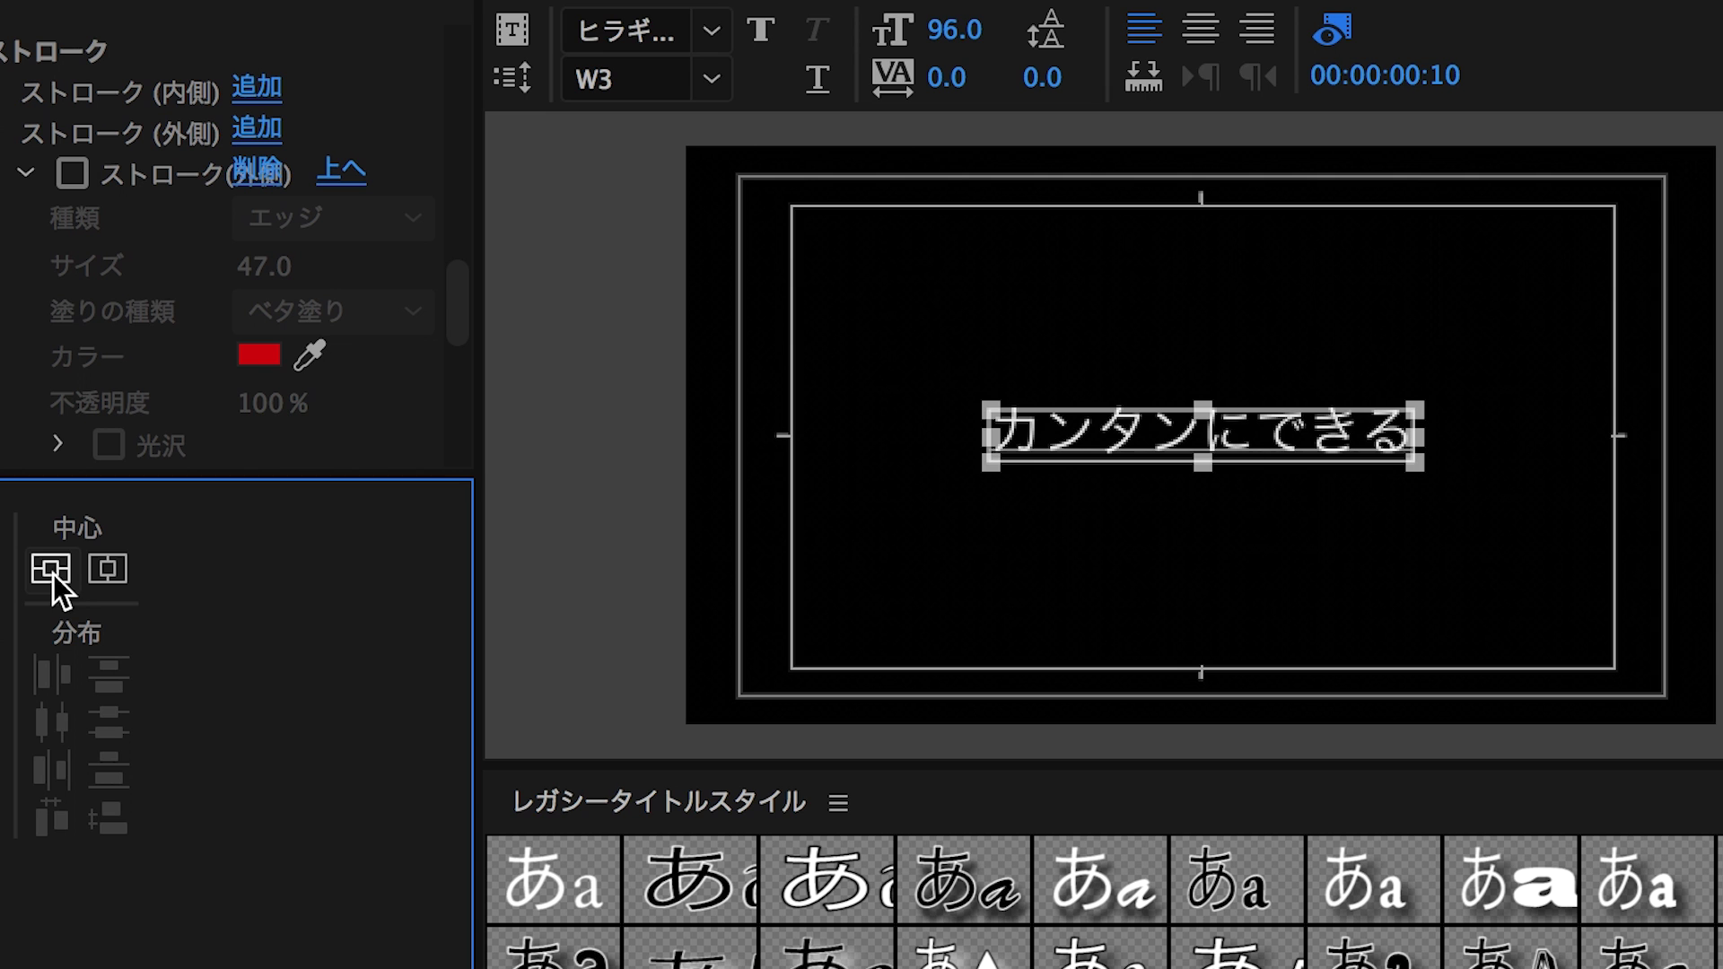
{"action": "key", "text": "shift+Up"}
{"action": "key", "text": "shift+Up"}
{"action": "key", "text": "shift+Up"}
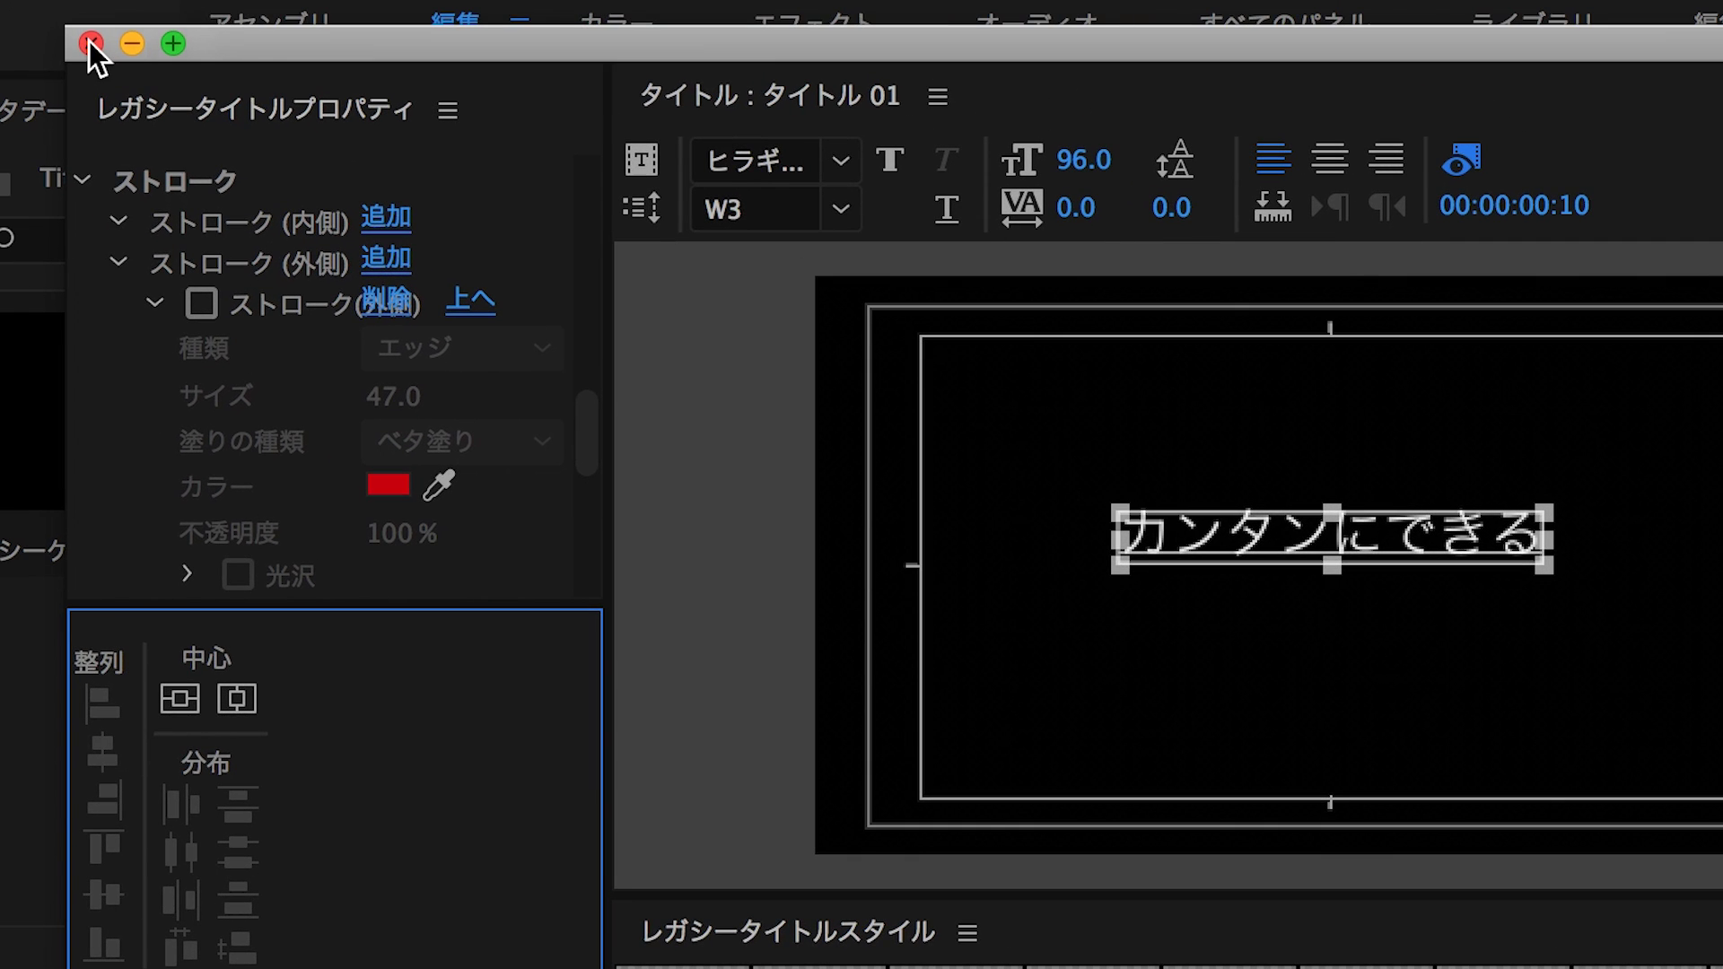
{"action": "left_click", "coordinate": [89, 41]}
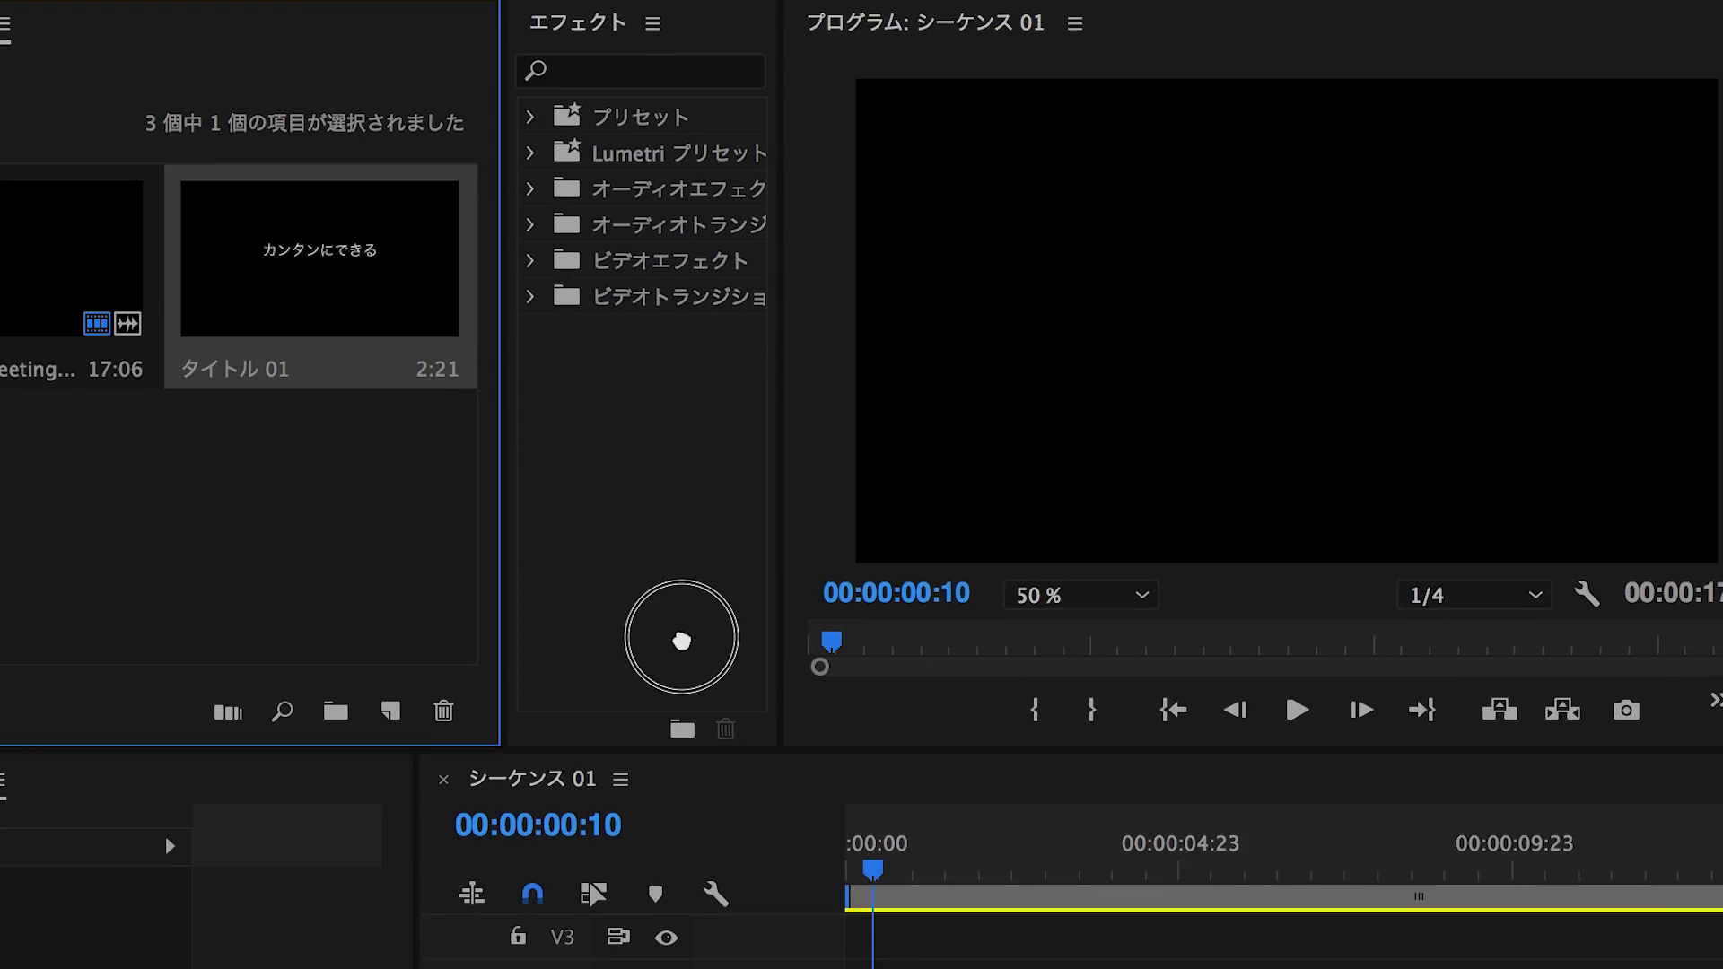
Step: Place タイトル 01 on V3 and create a second legacy title reading タイトルアニメーション
{"action": "left_click_drag", "start_coordinate": [681, 640], "coordinate": [835, 936]}
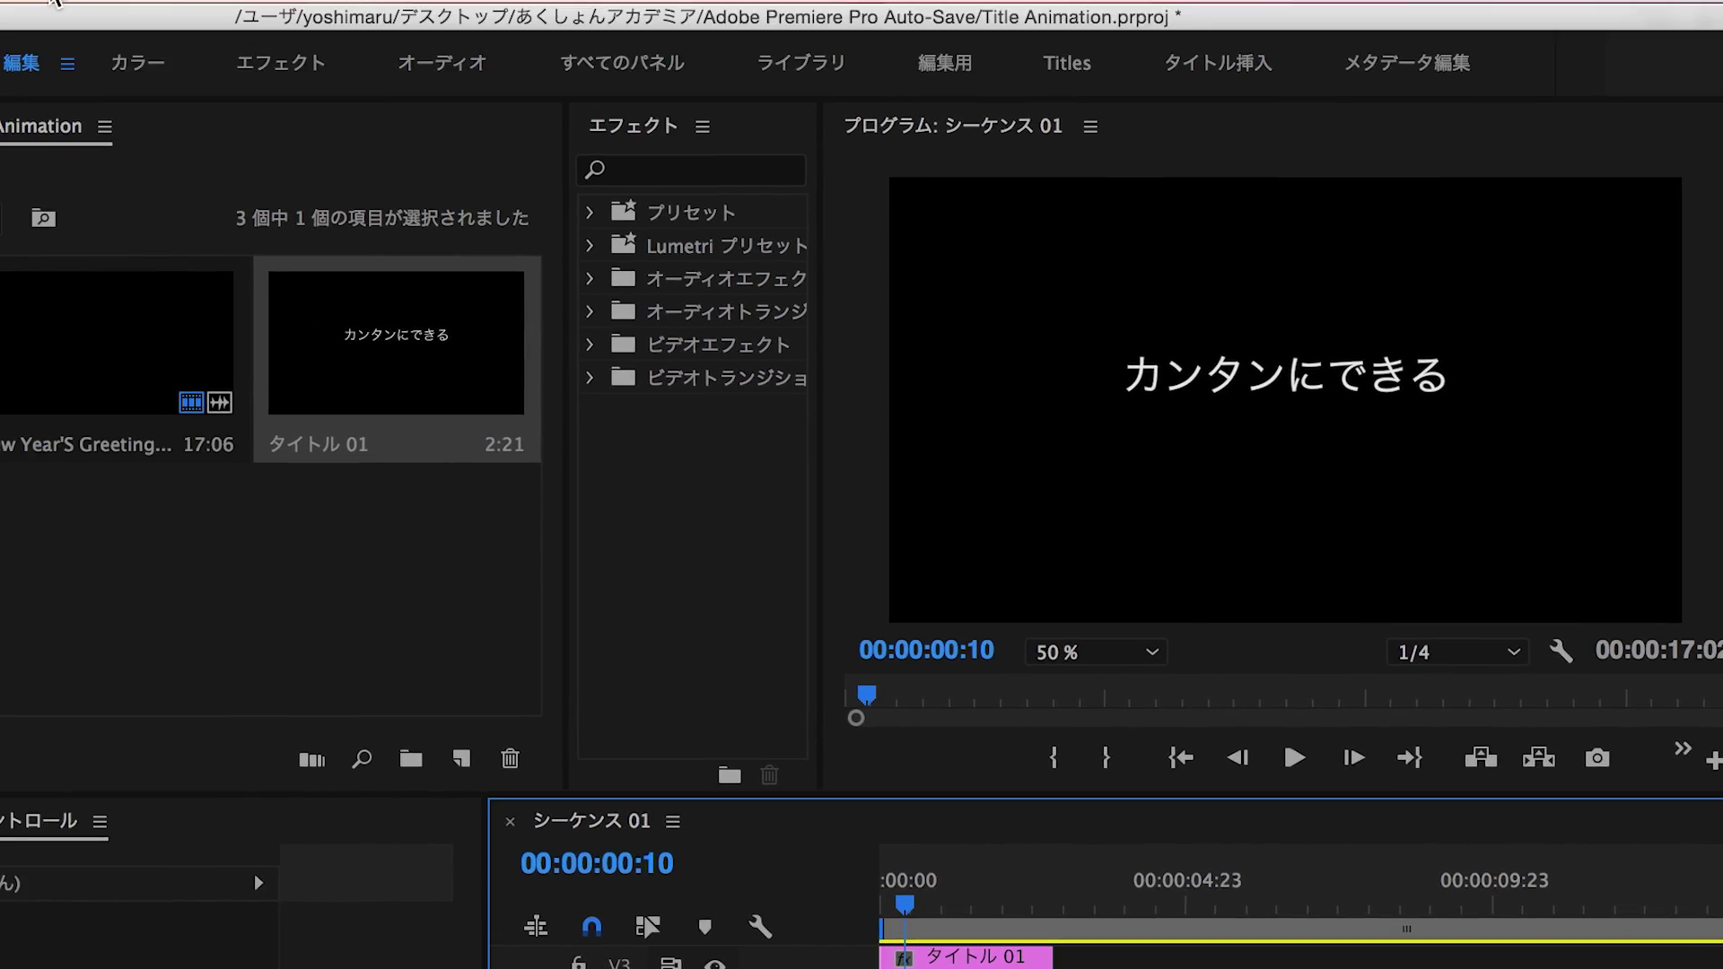
{"action": "left_click", "coordinate": [119, 18]}
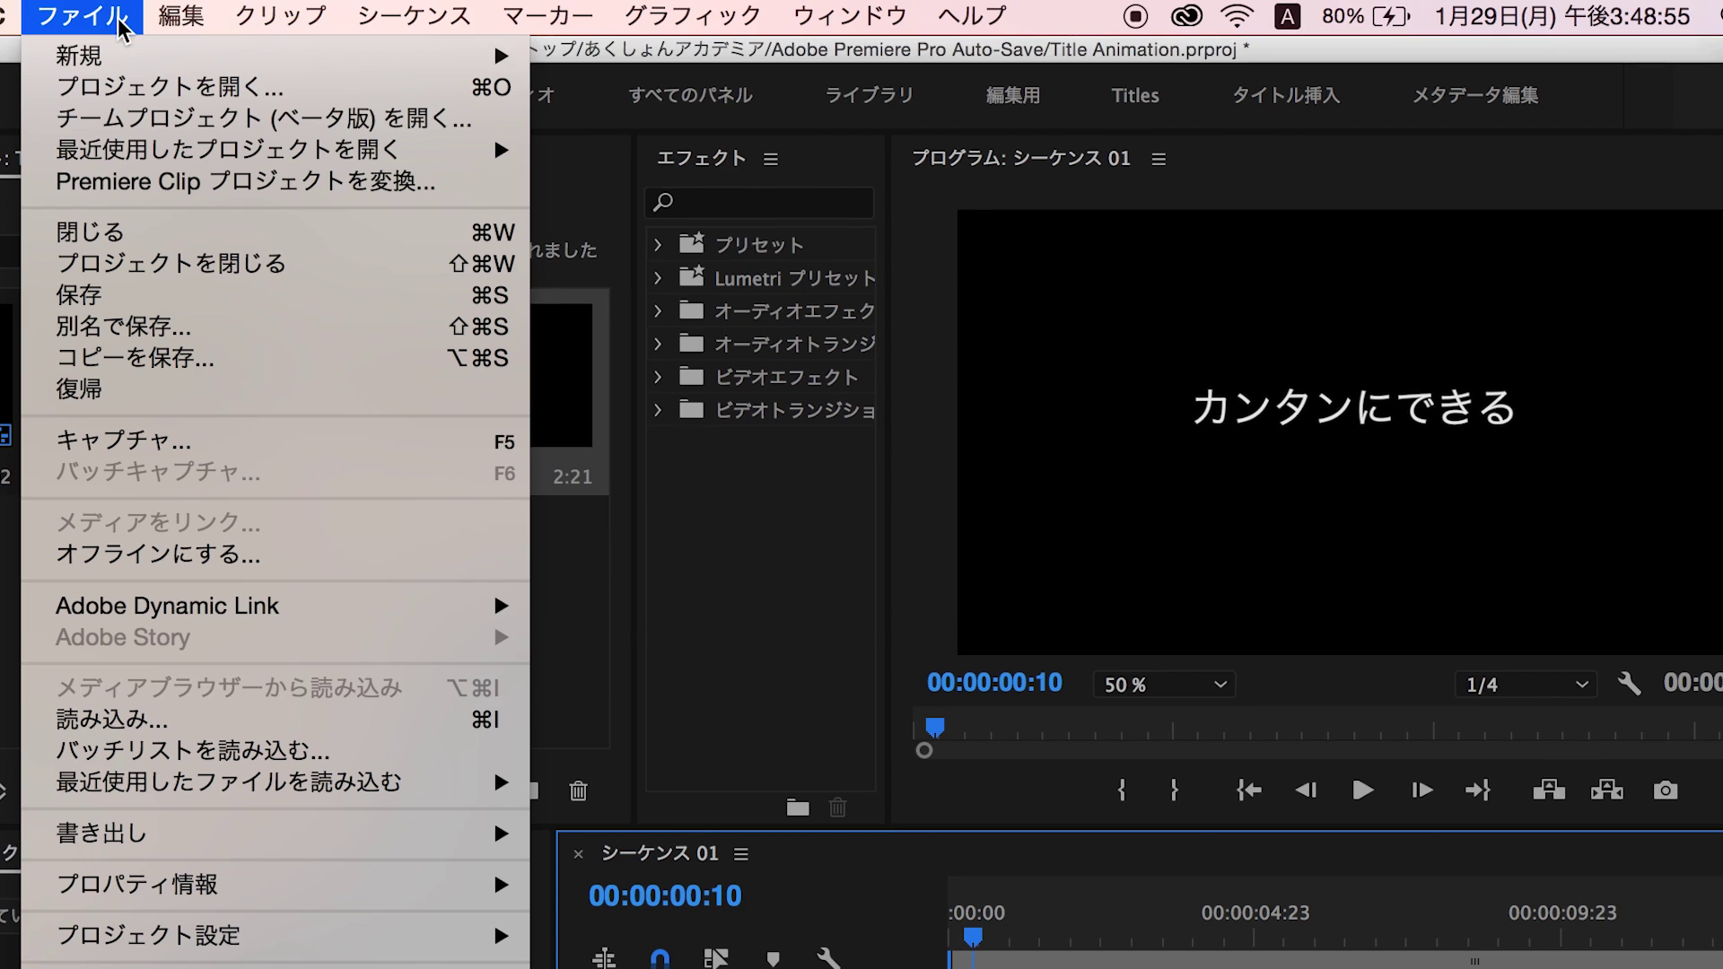
{"action": "mouse_move", "coordinate": [126, 56]}
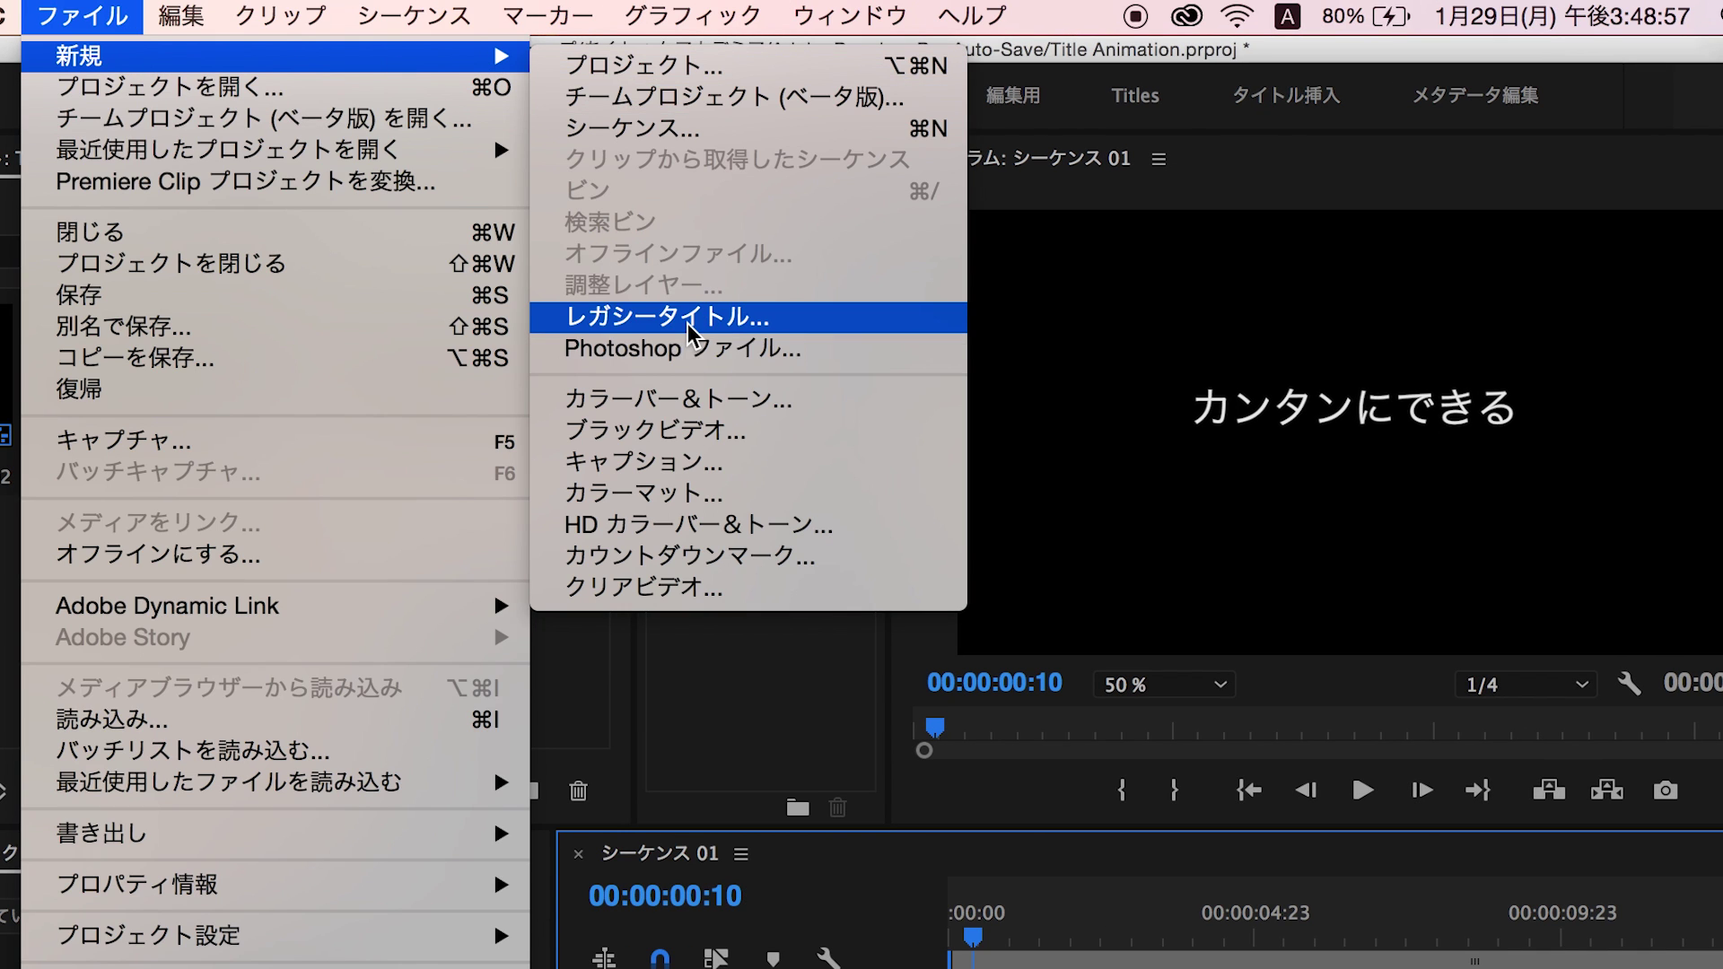
{"action": "left_click", "coordinate": [667, 316]}
{"action": "left_click", "coordinate": [996, 833]}
{"action": "left_click", "coordinate": [577, 454]}
{"action": "left_click", "coordinate": [530, 514]}
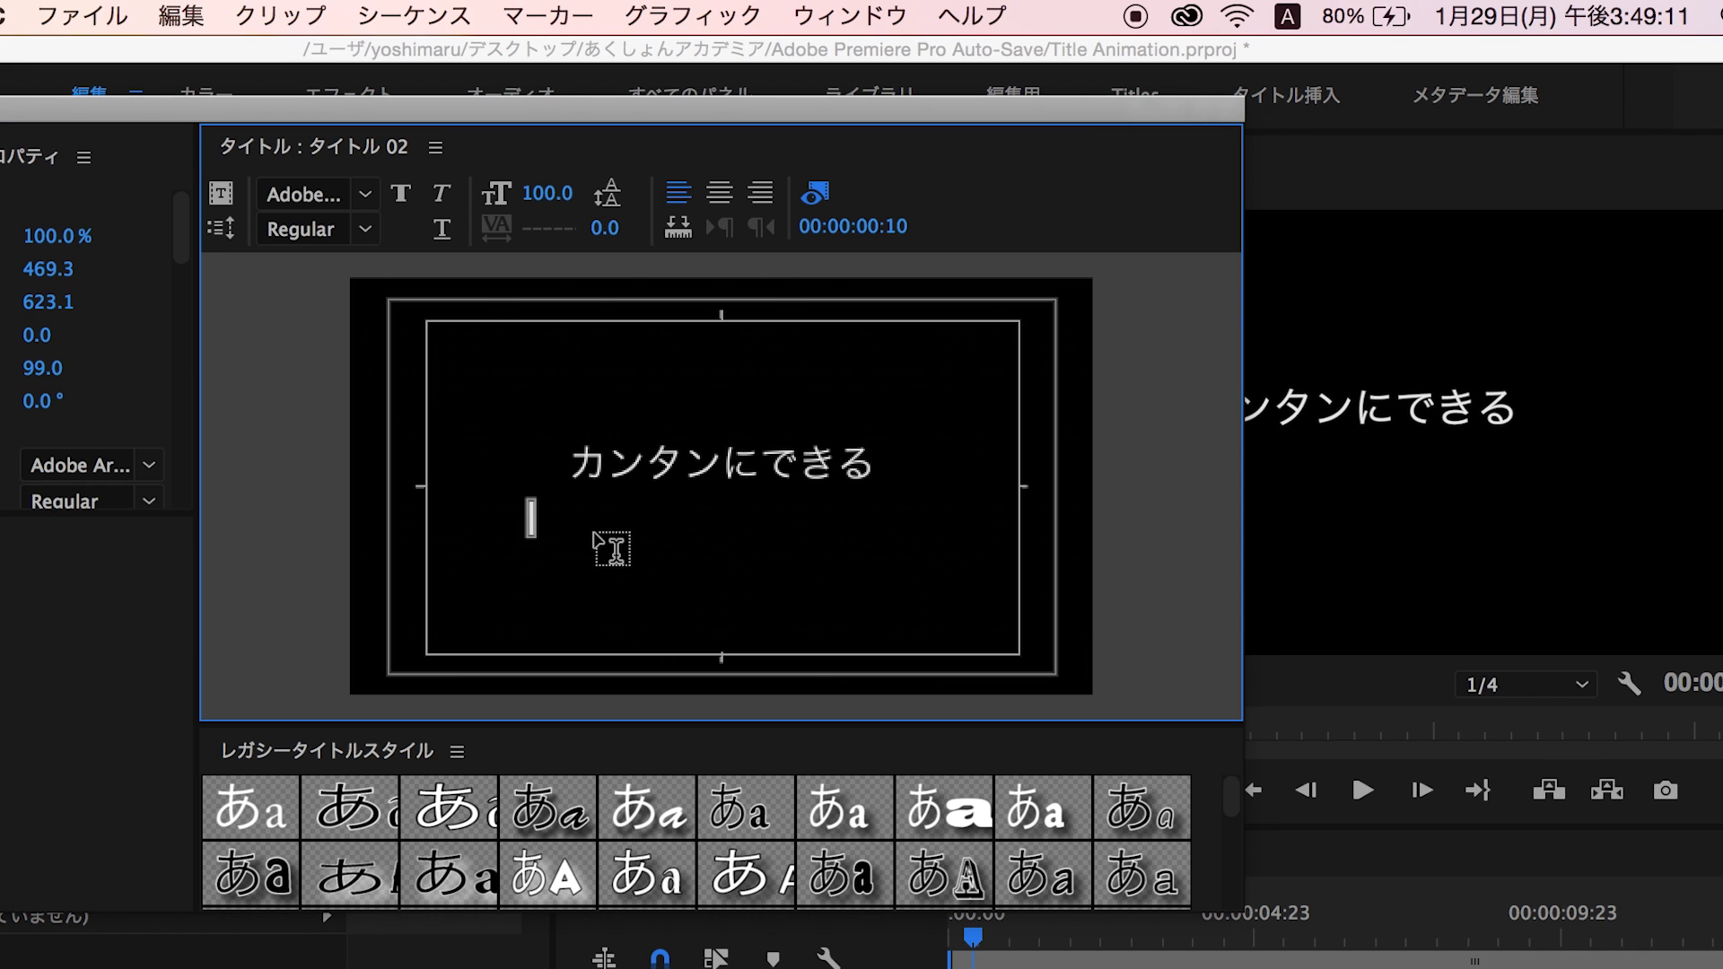
{"action": "type", "text": "タイトルアニメーション"}
Step: Set the タイトルアニメーション text to ヒラギノ角ゴ Std W6 at size 131
{"action": "key", "text": "super+a"}
{"action": "left_click", "coordinate": [364, 194]}
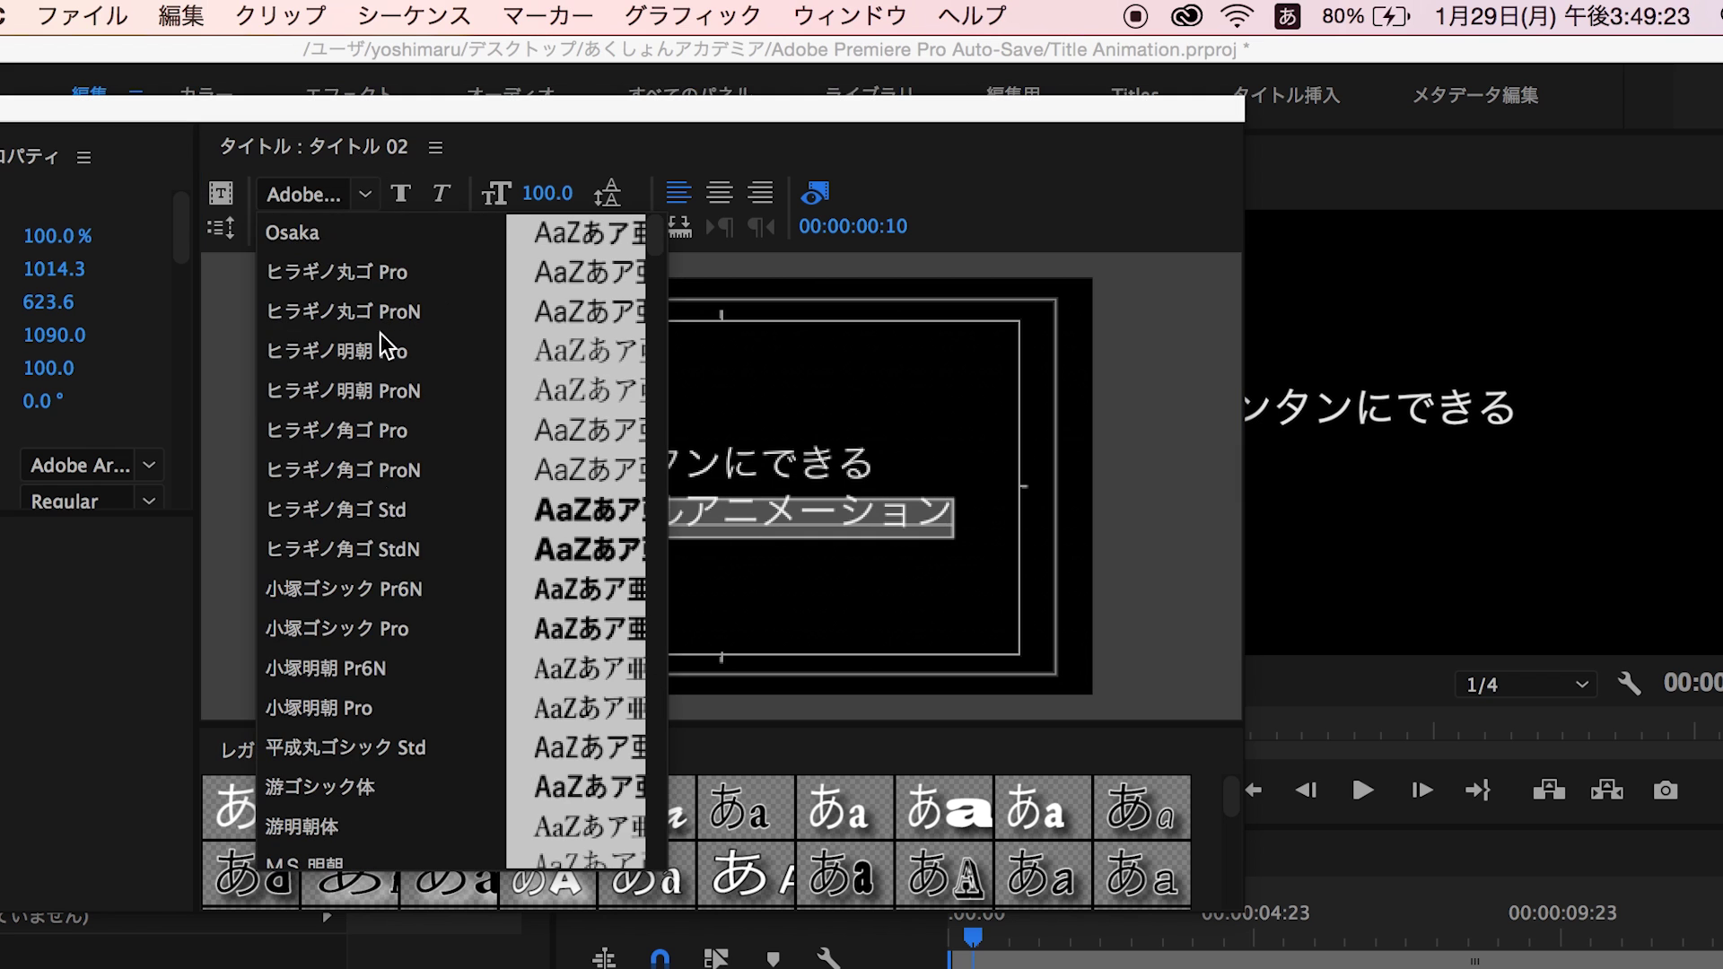
{"action": "left_click", "coordinate": [375, 507]}
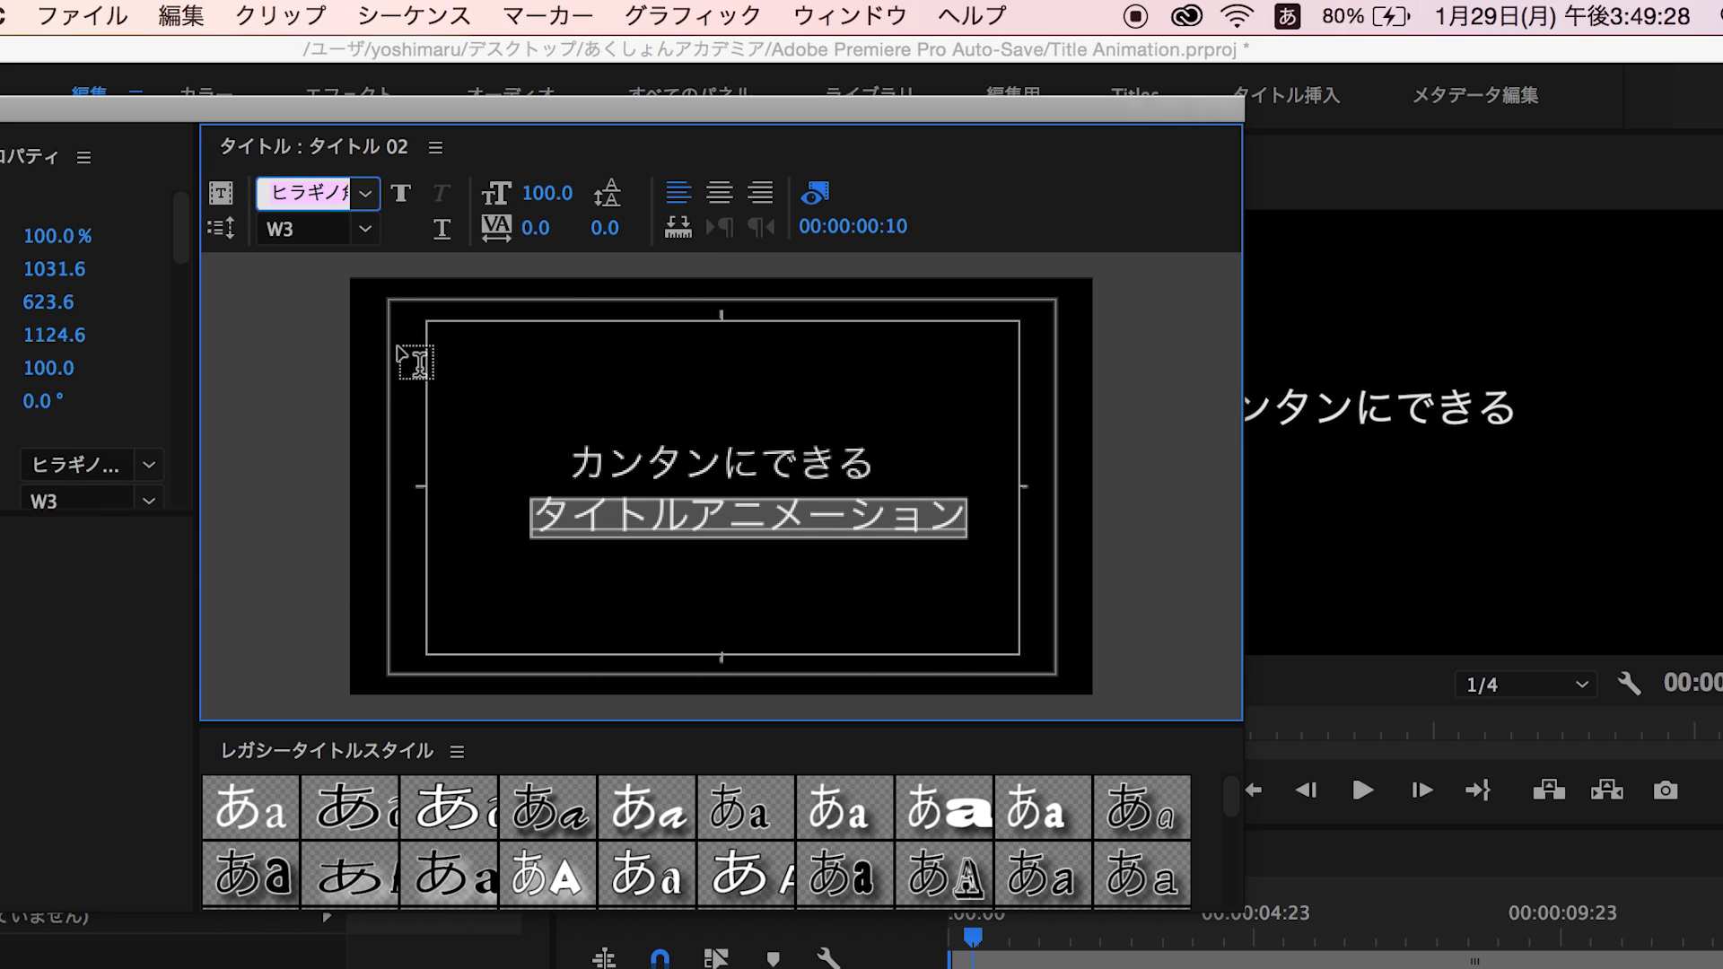
{"action": "left_click", "coordinate": [364, 228]}
{"action": "left_click", "coordinate": [353, 308]}
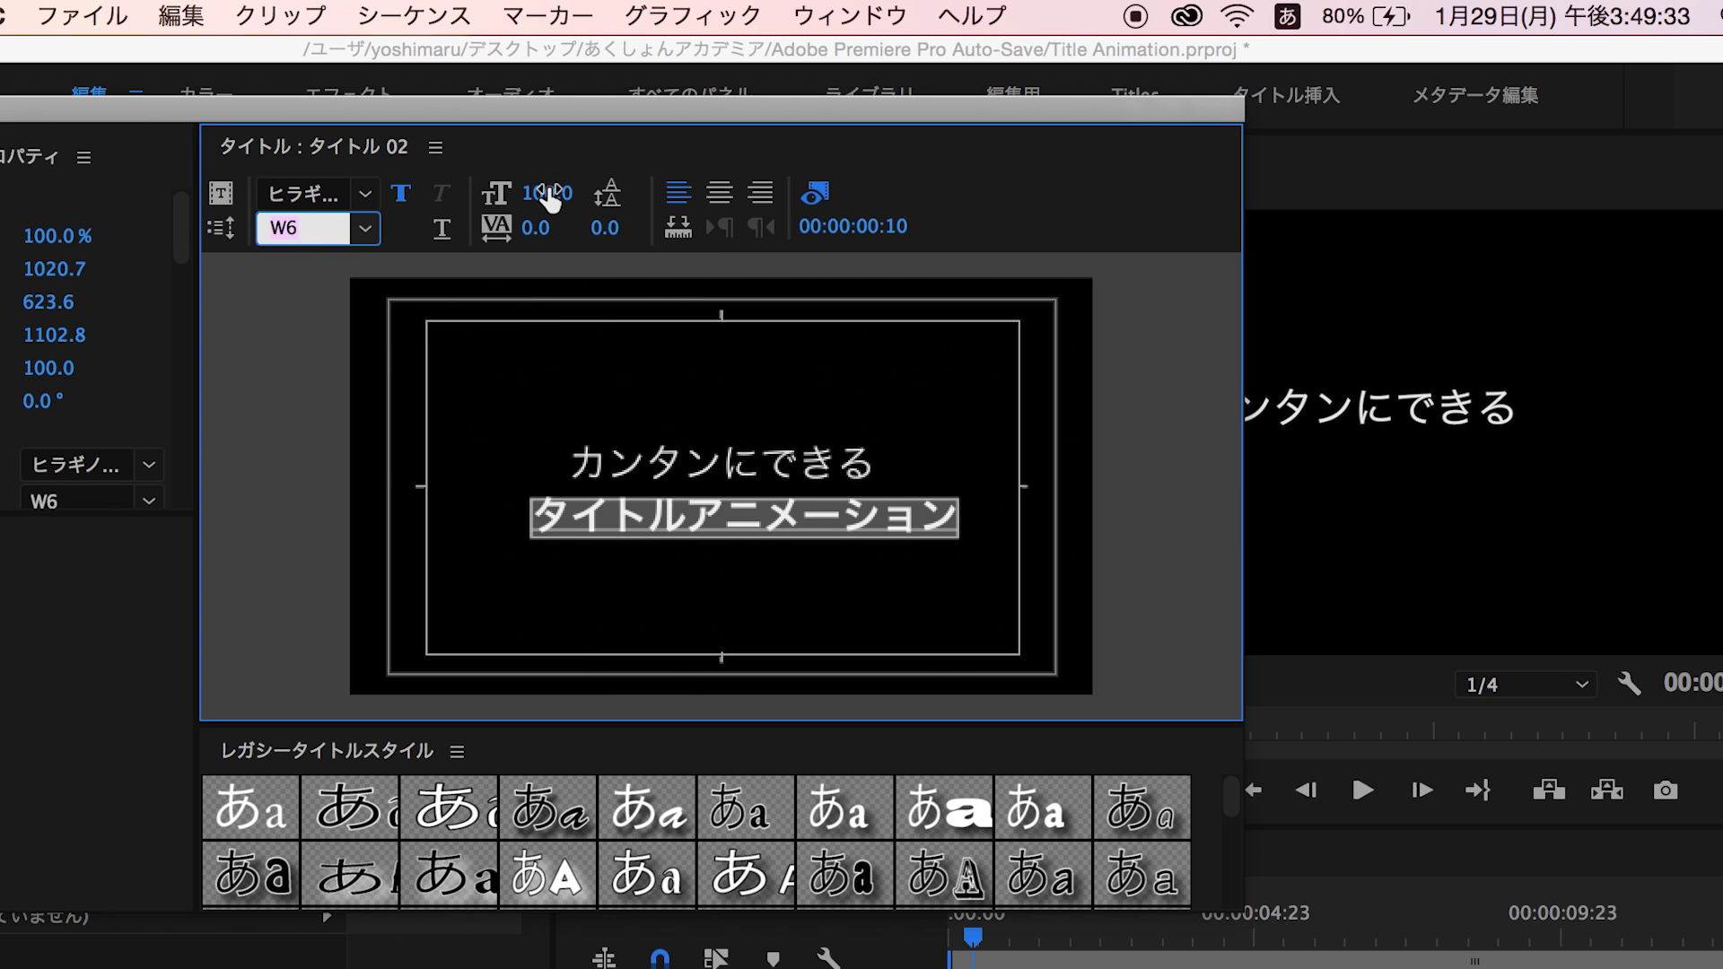
{"action": "left_click_drag", "start_coordinate": [552, 200], "coordinate": [557, 196]}
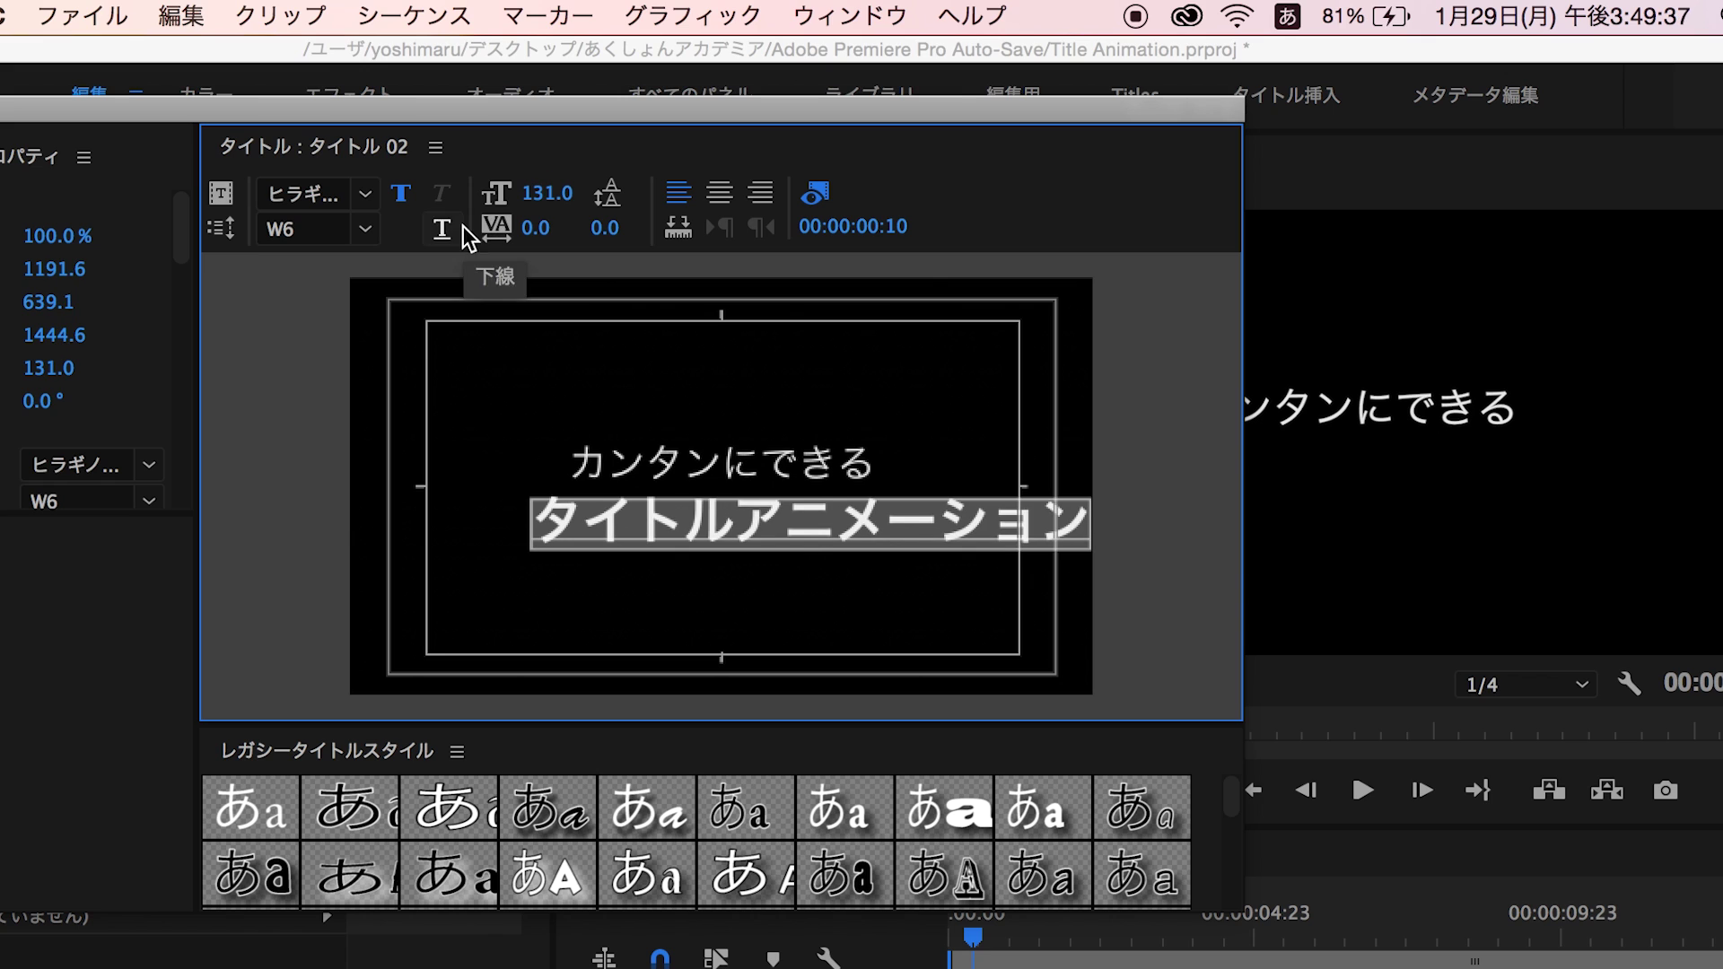
{"action": "key", "text": "Escape"}
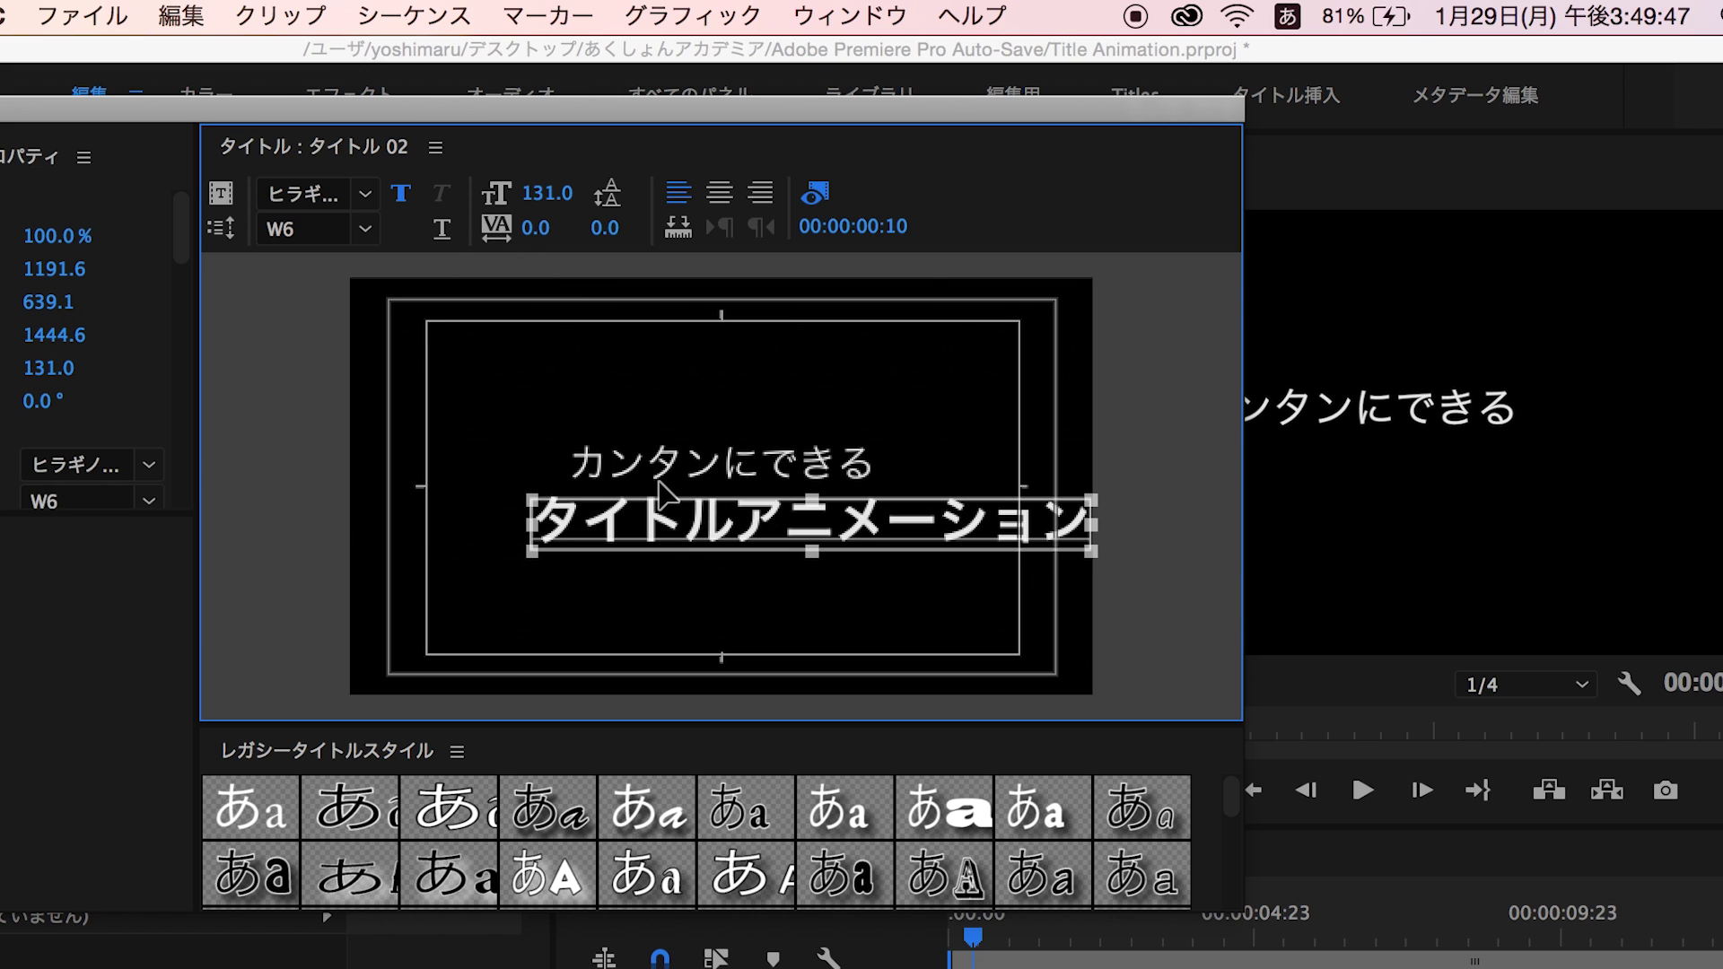
Step: Centre the line horizontally, close the editor, and put タイトル 02 on the timeline under title 01
{"action": "left_click_drag", "start_coordinate": [1048, 530], "coordinate": [1032, 518]}
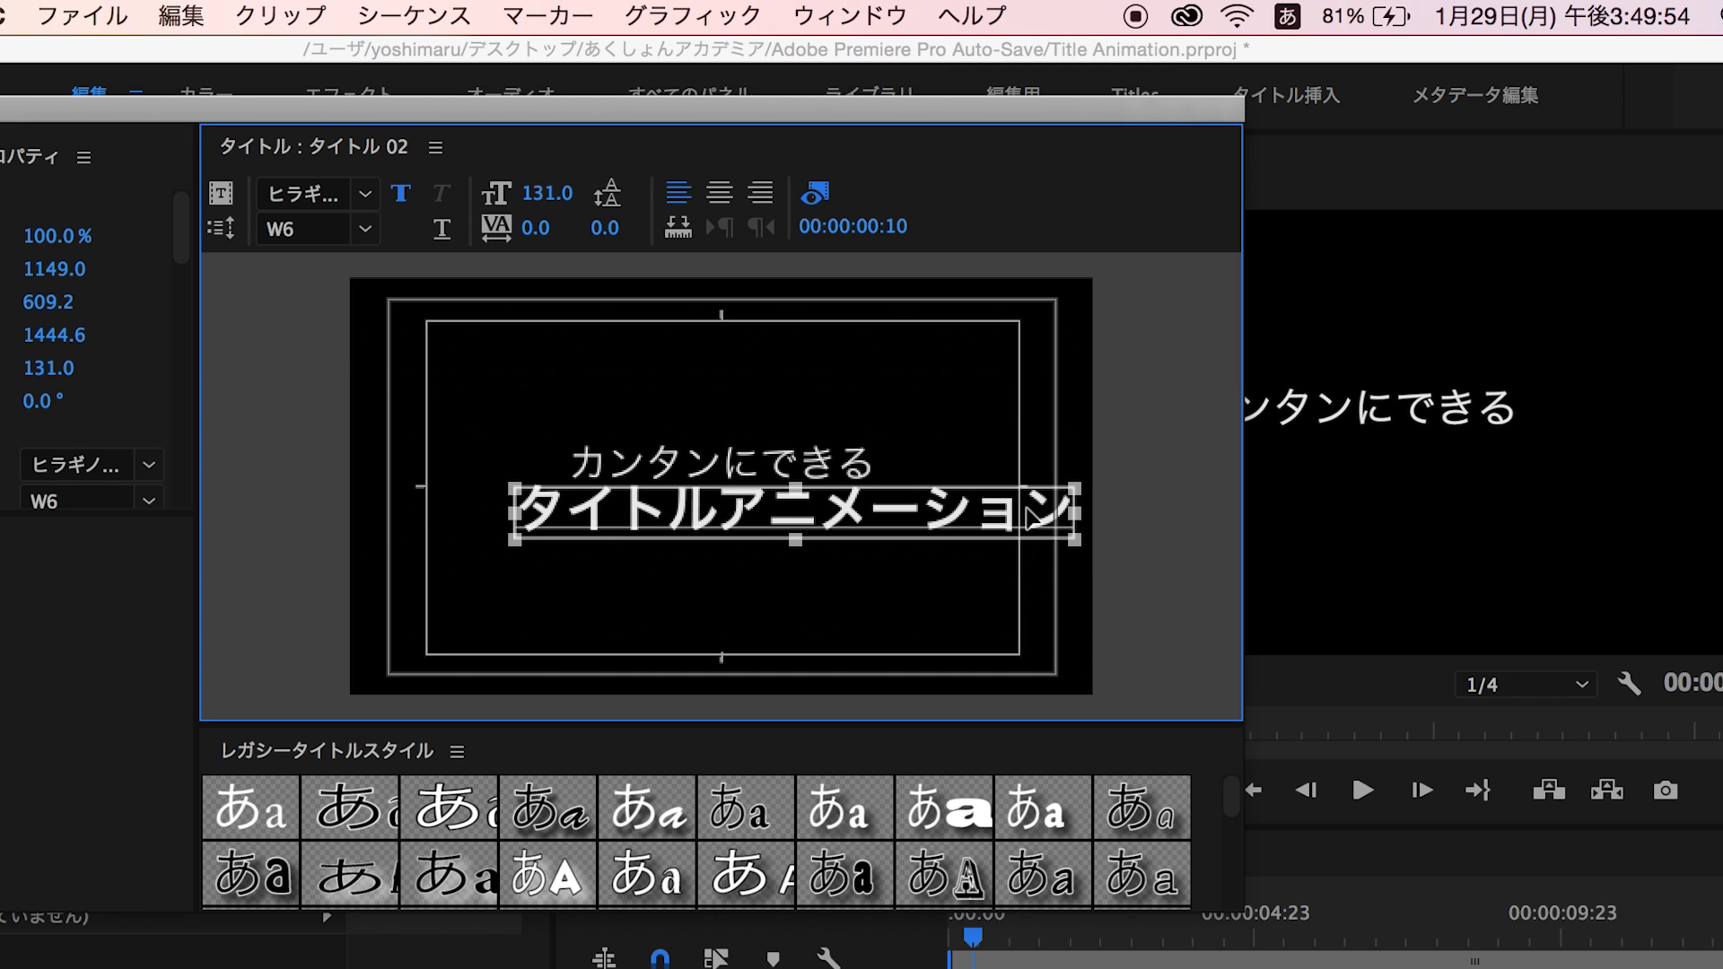
{"action": "left_click", "coordinate": [116, 583]}
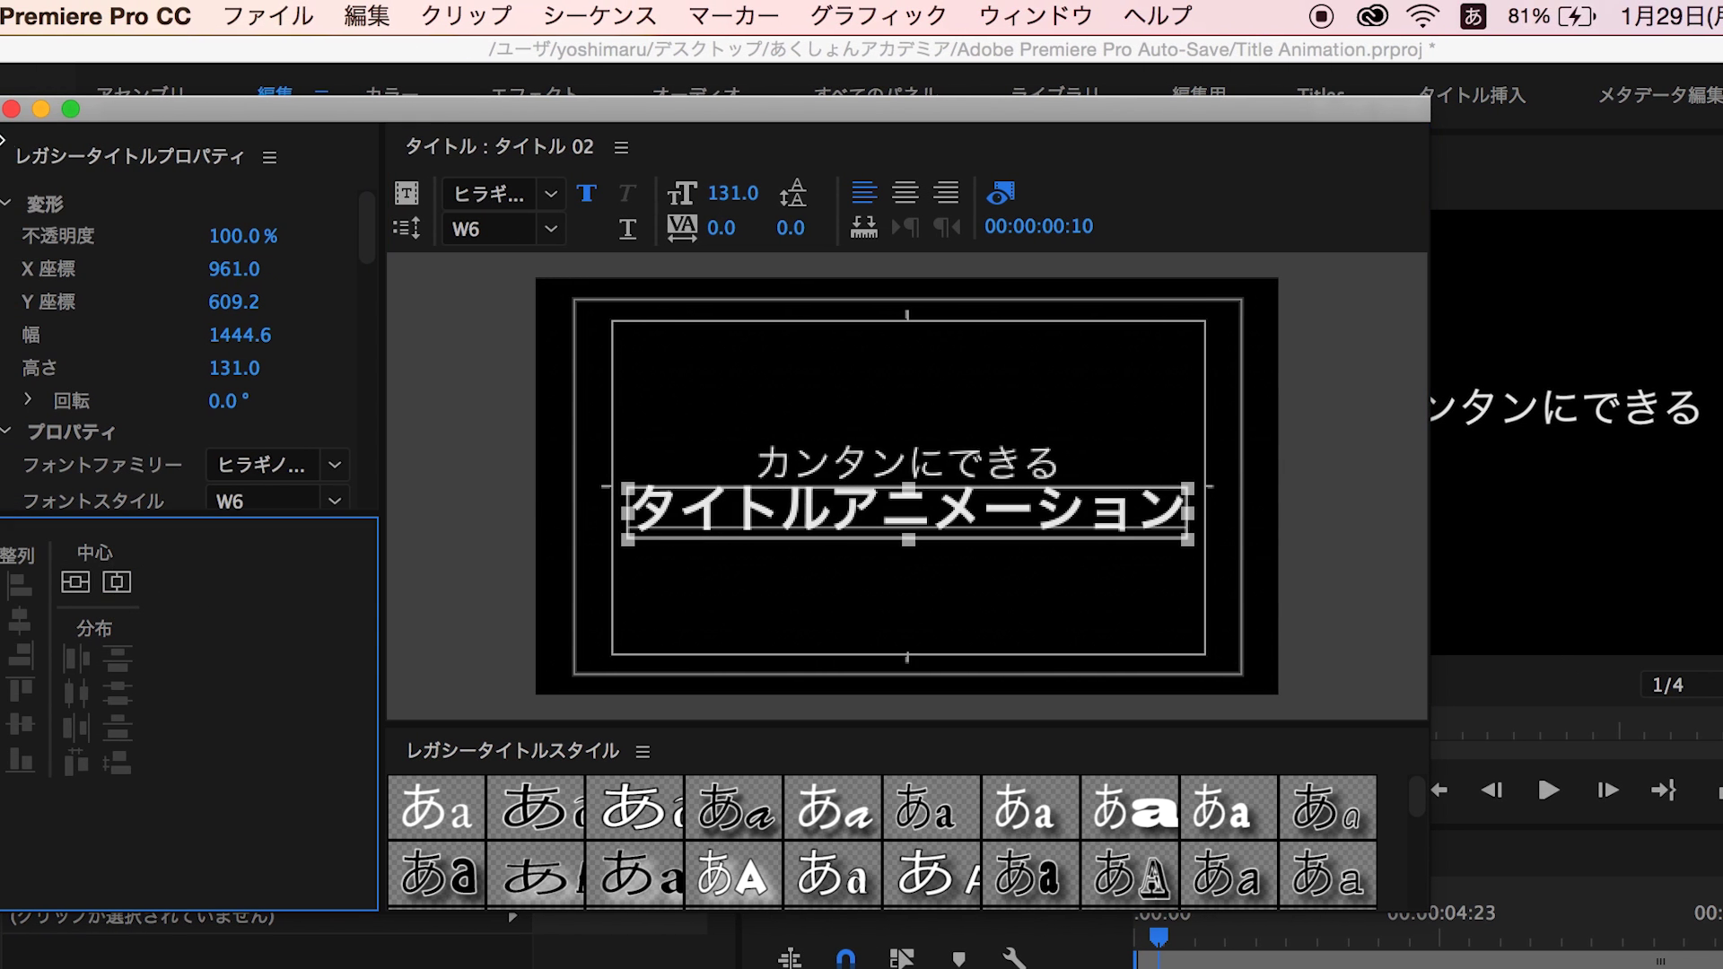
{"action": "left_click", "coordinate": [12, 109]}
{"action": "left_click_drag", "start_coordinate": [31, 574], "coordinate": [1077, 965]}
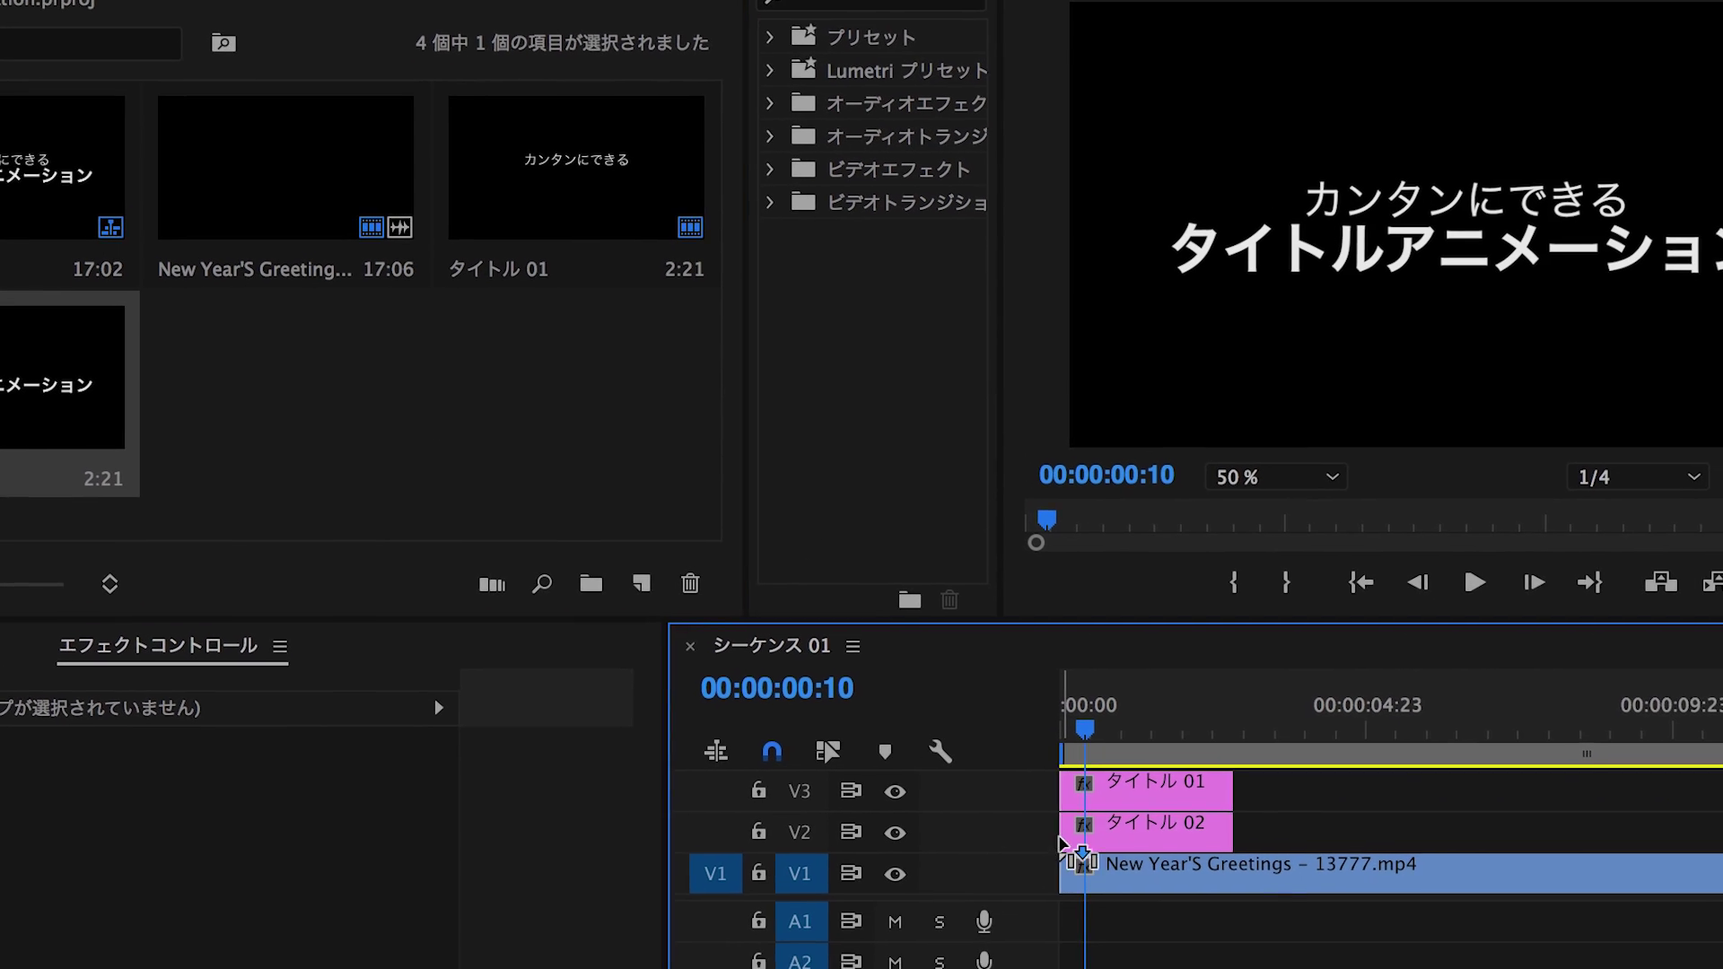
Step: Lengthen both title clips to about 5 seconds, park the playhead at 00:00:02:00, and select the lantern clip
{"action": "key", "text": "minus"}
{"action": "mouse_move", "coordinate": [1215, 769]}
{"action": "left_mouse_down"}
{"action": "mouse_move", "coordinate": [1104, 712]}
{"action": "mouse_move", "coordinate": [1260, 745]}
{"action": "left_mouse_up"}
{"action": "mouse_move", "coordinate": [1048, 655]}
{"action": "left_mouse_down"}
{"action": "mouse_move", "coordinate": [1082, 655]}
{"action": "mouse_move", "coordinate": [1082, 703]}
{"action": "left_mouse_up"}
{"action": "key", "text": "equal"}
{"action": "key", "text": "equal"}
{"action": "key", "text": "equal"}
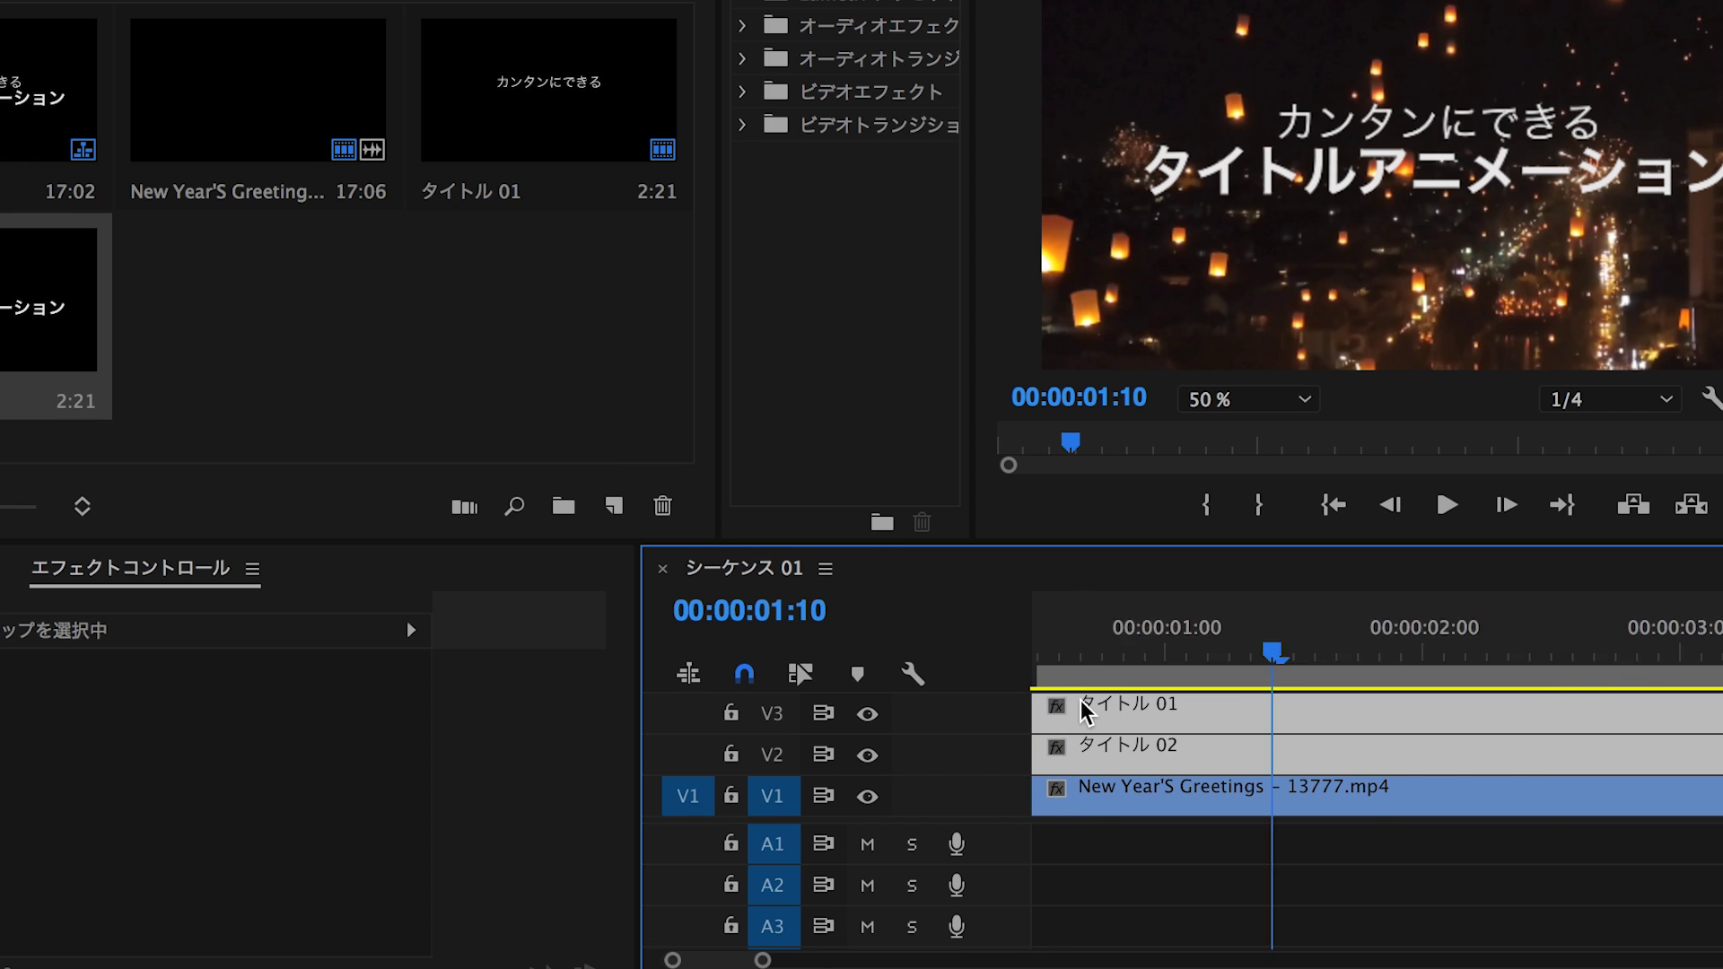
{"action": "scroll", "coordinate": [1086, 711], "scroll_direction": "right", "scroll_amount": 5}
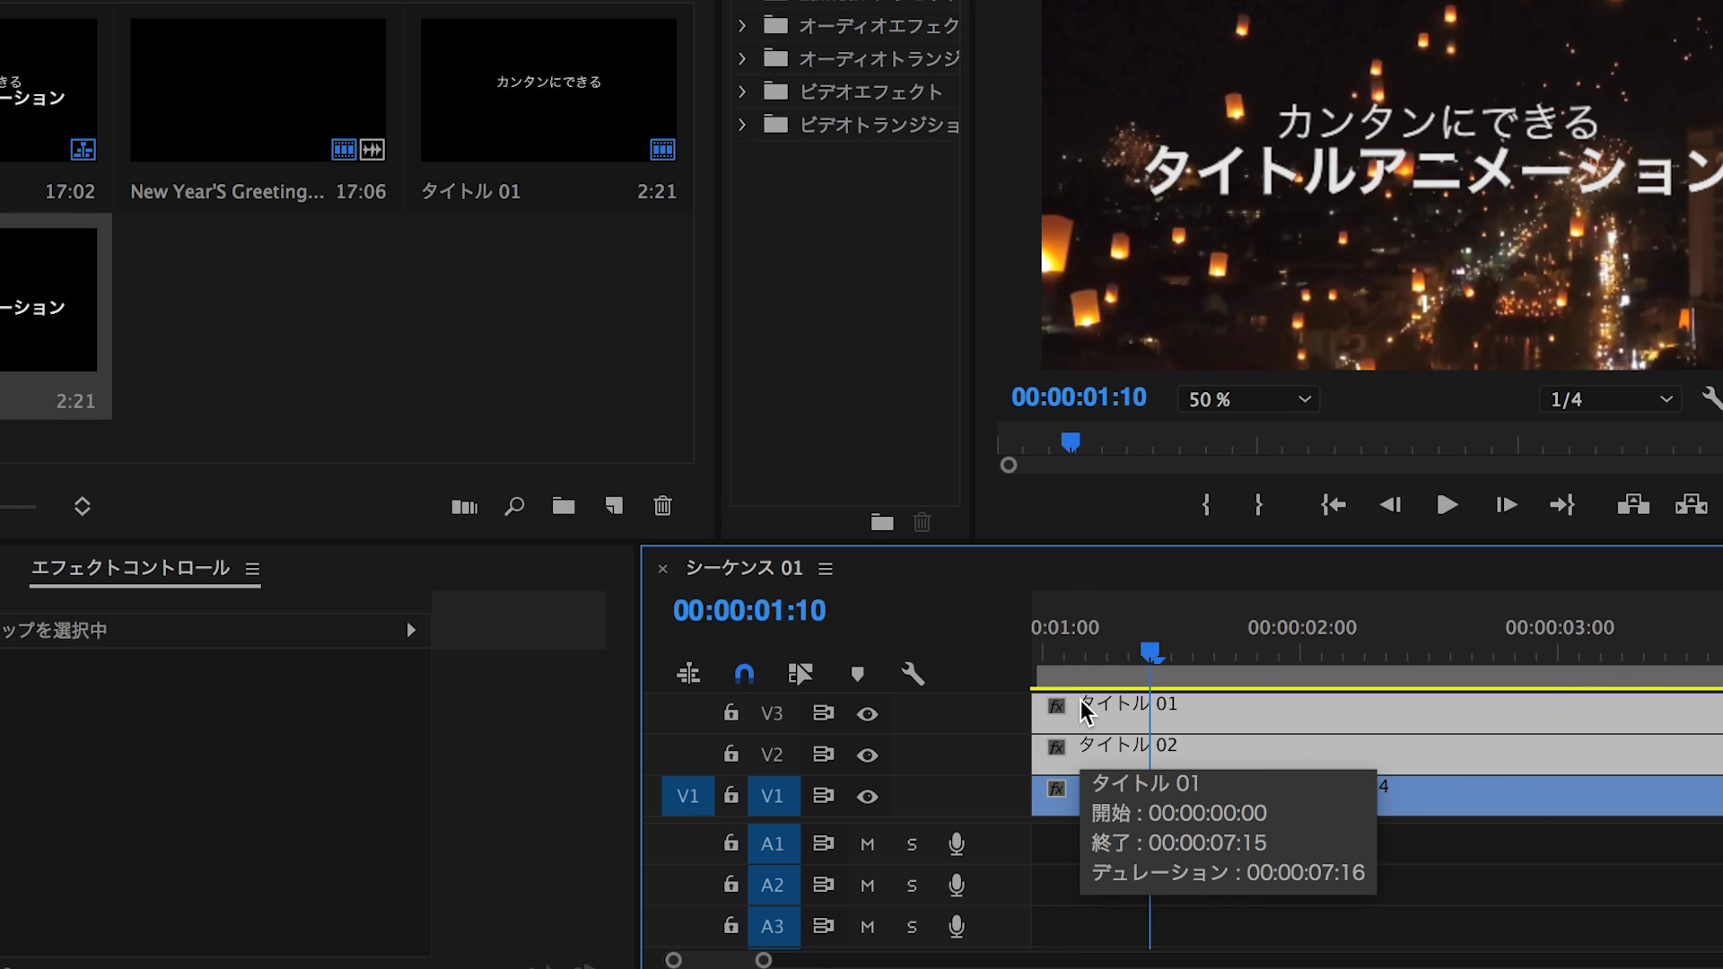
{"action": "left_click", "coordinate": [1303, 654]}
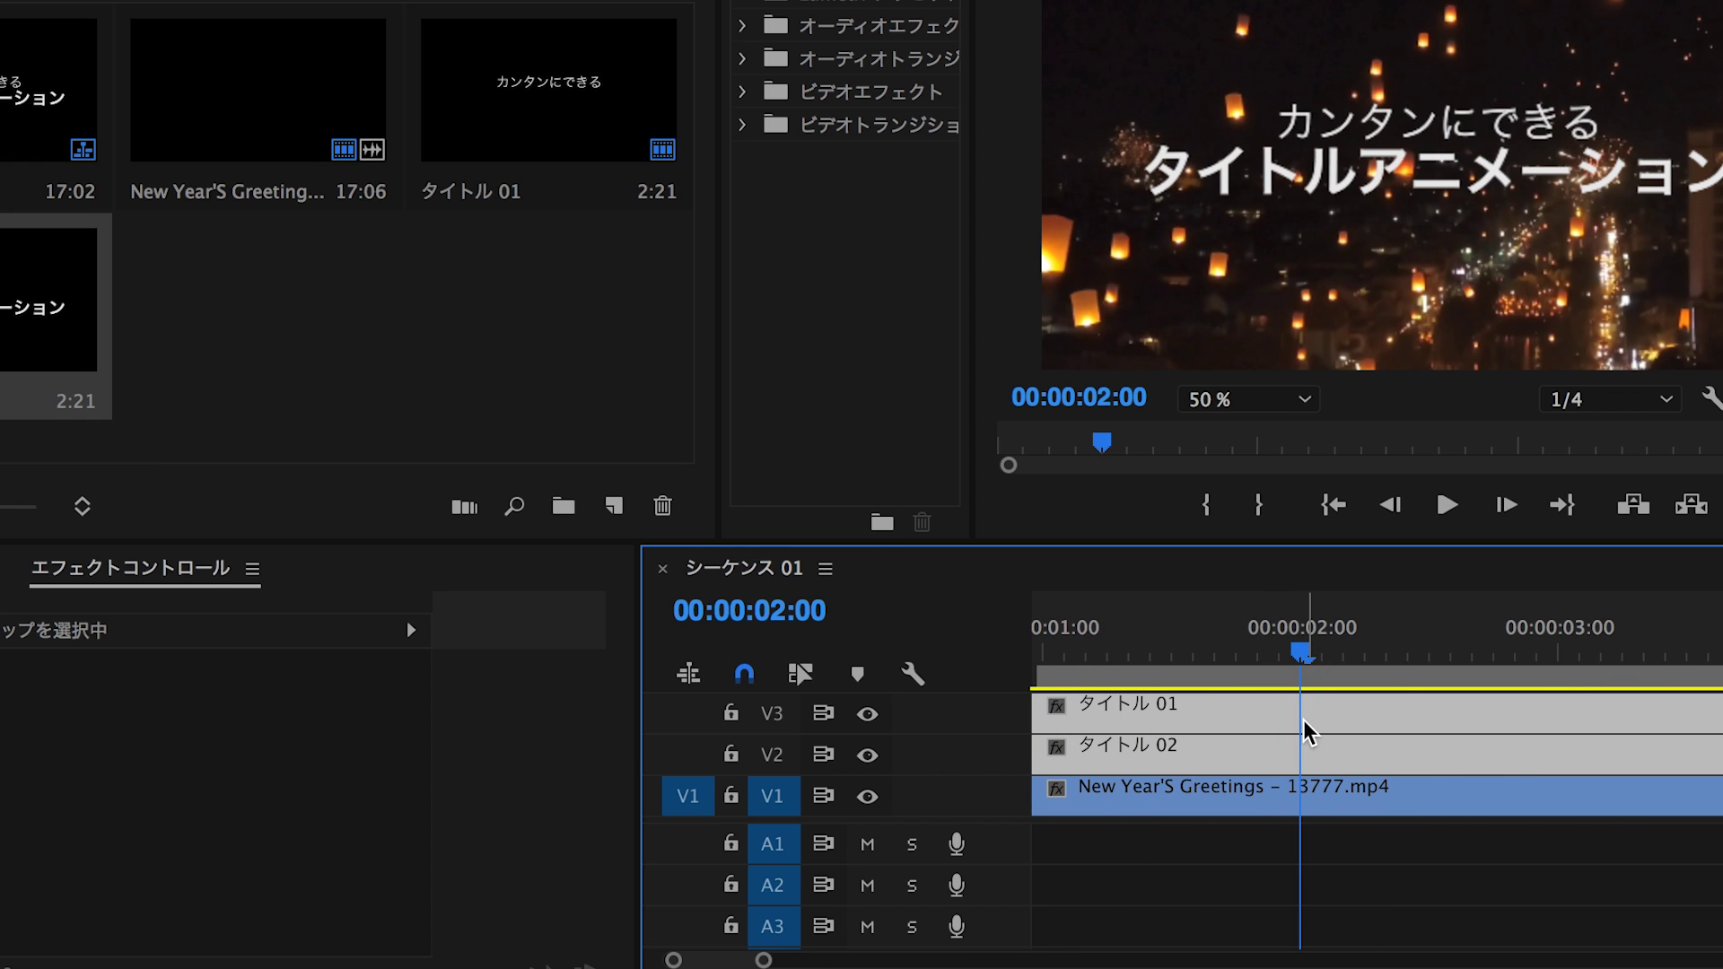
{"action": "left_click", "coordinate": [1302, 795]}
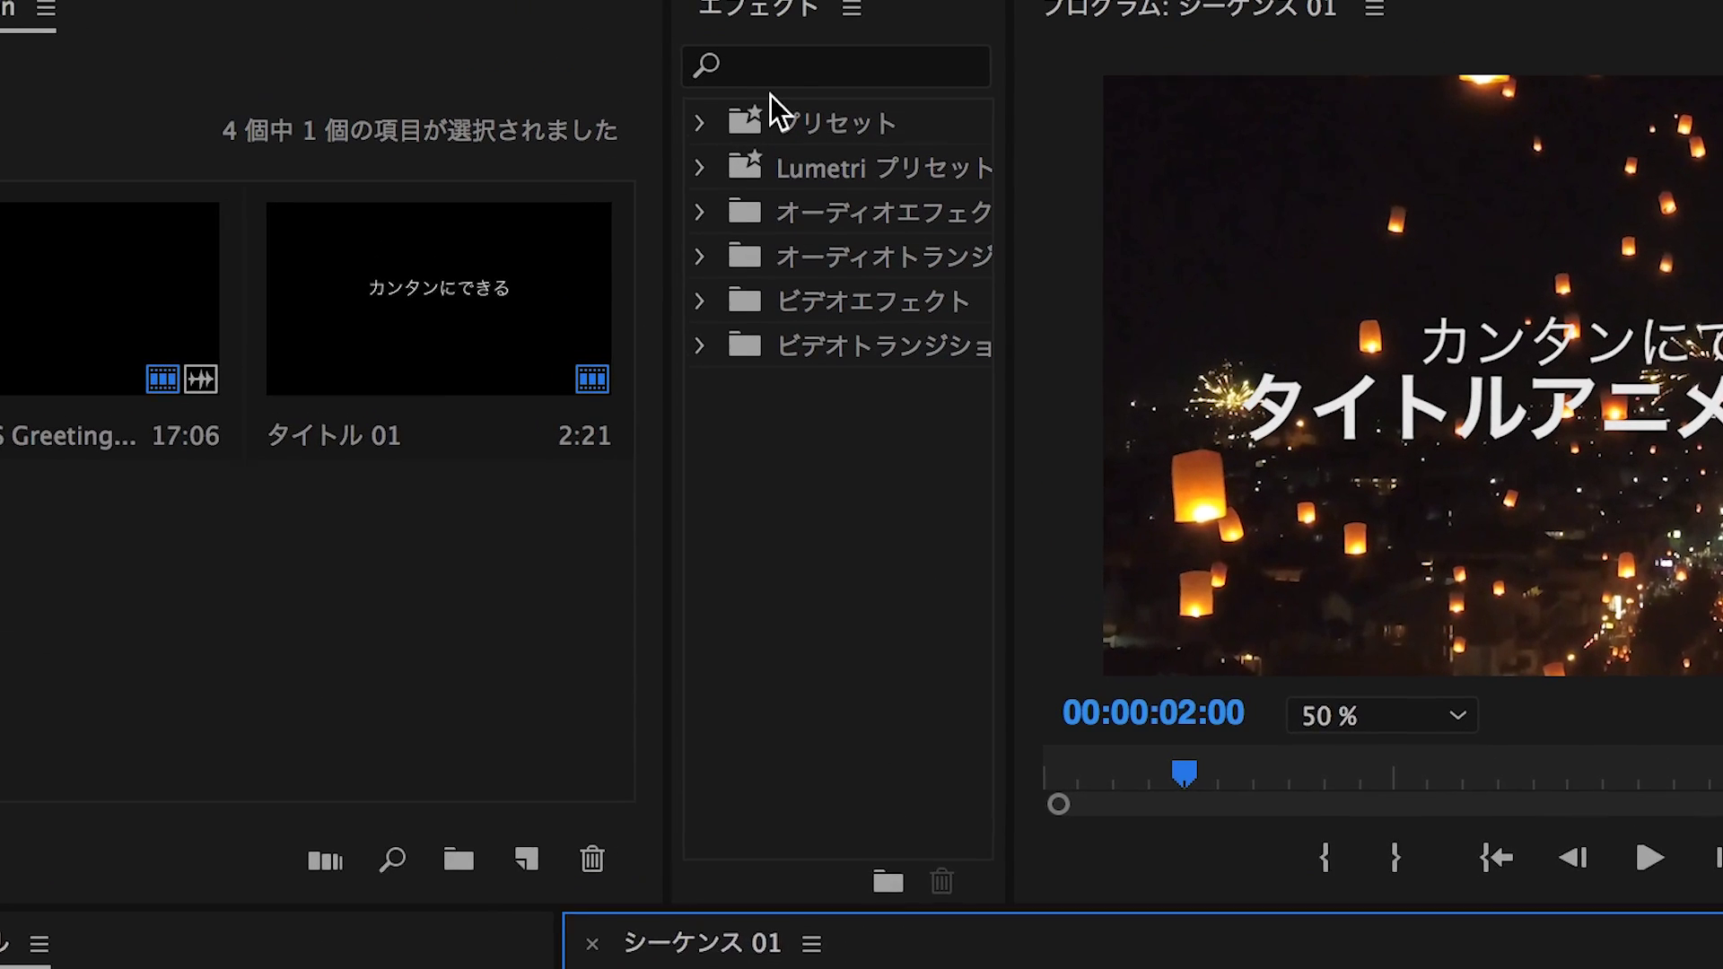
{"action": "left_click", "coordinate": [768, 71]}
Step: Search for クロップ and apply the Crop effect to the lantern video clip
{"action": "type", "text": "kuroppu"}
{"action": "key", "text": "space"}
{"action": "key", "text": "Return"}
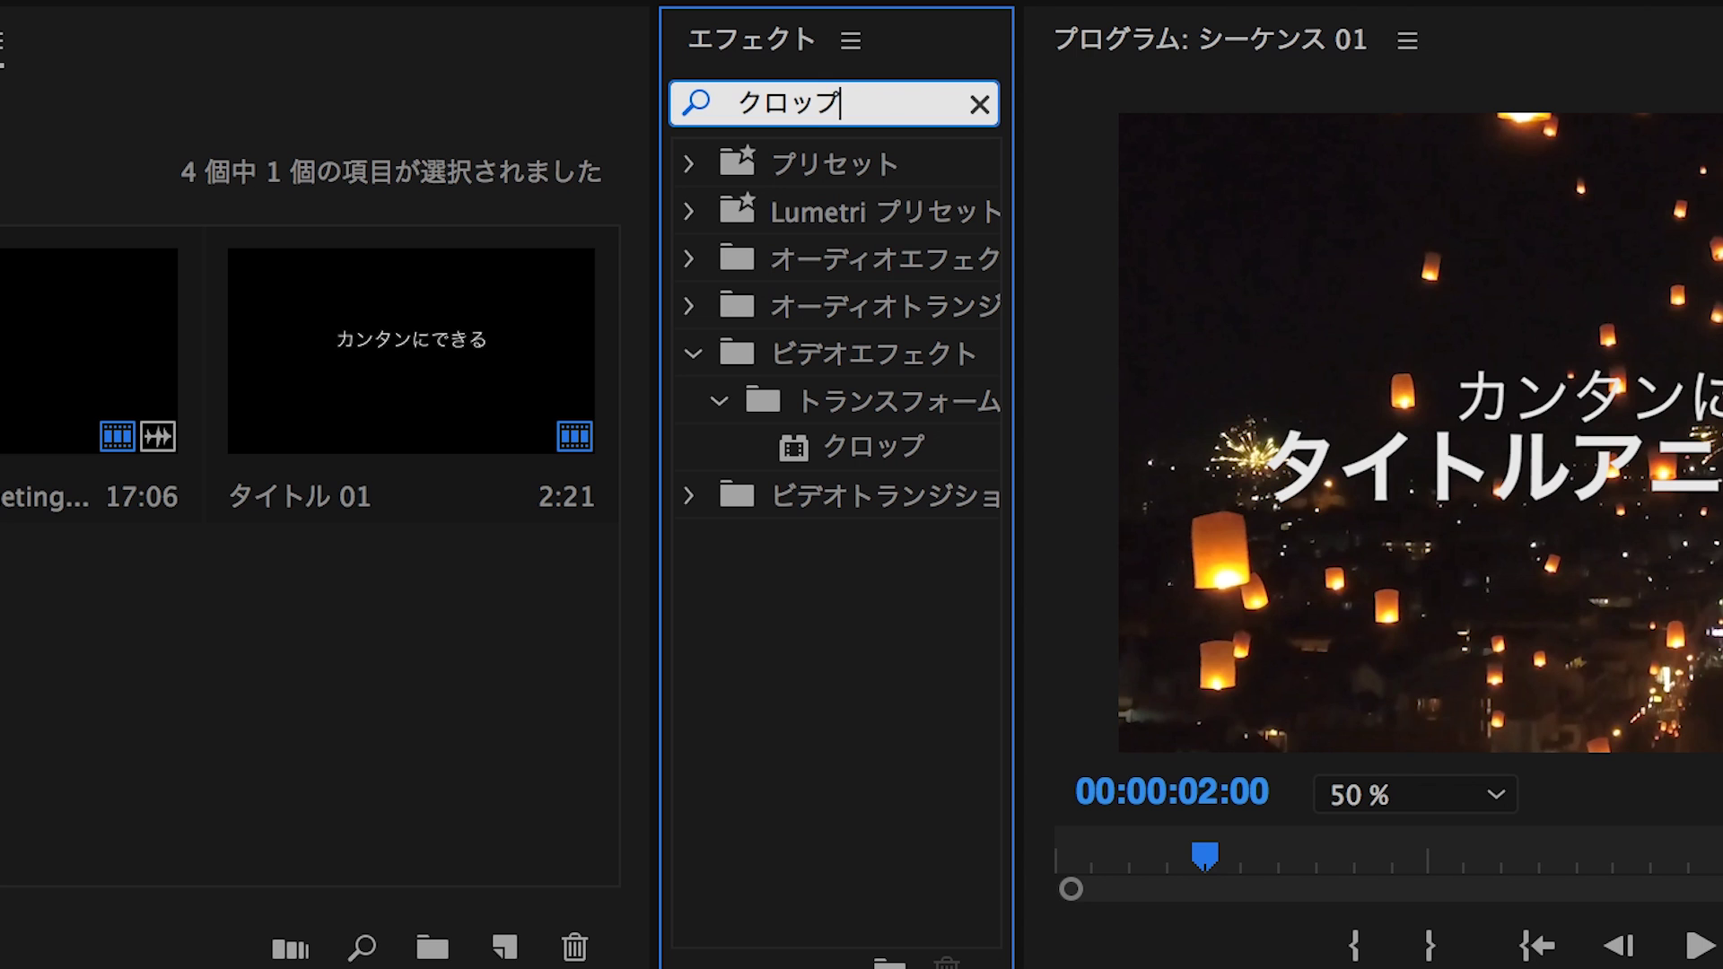
{"action": "key", "text": "Return"}
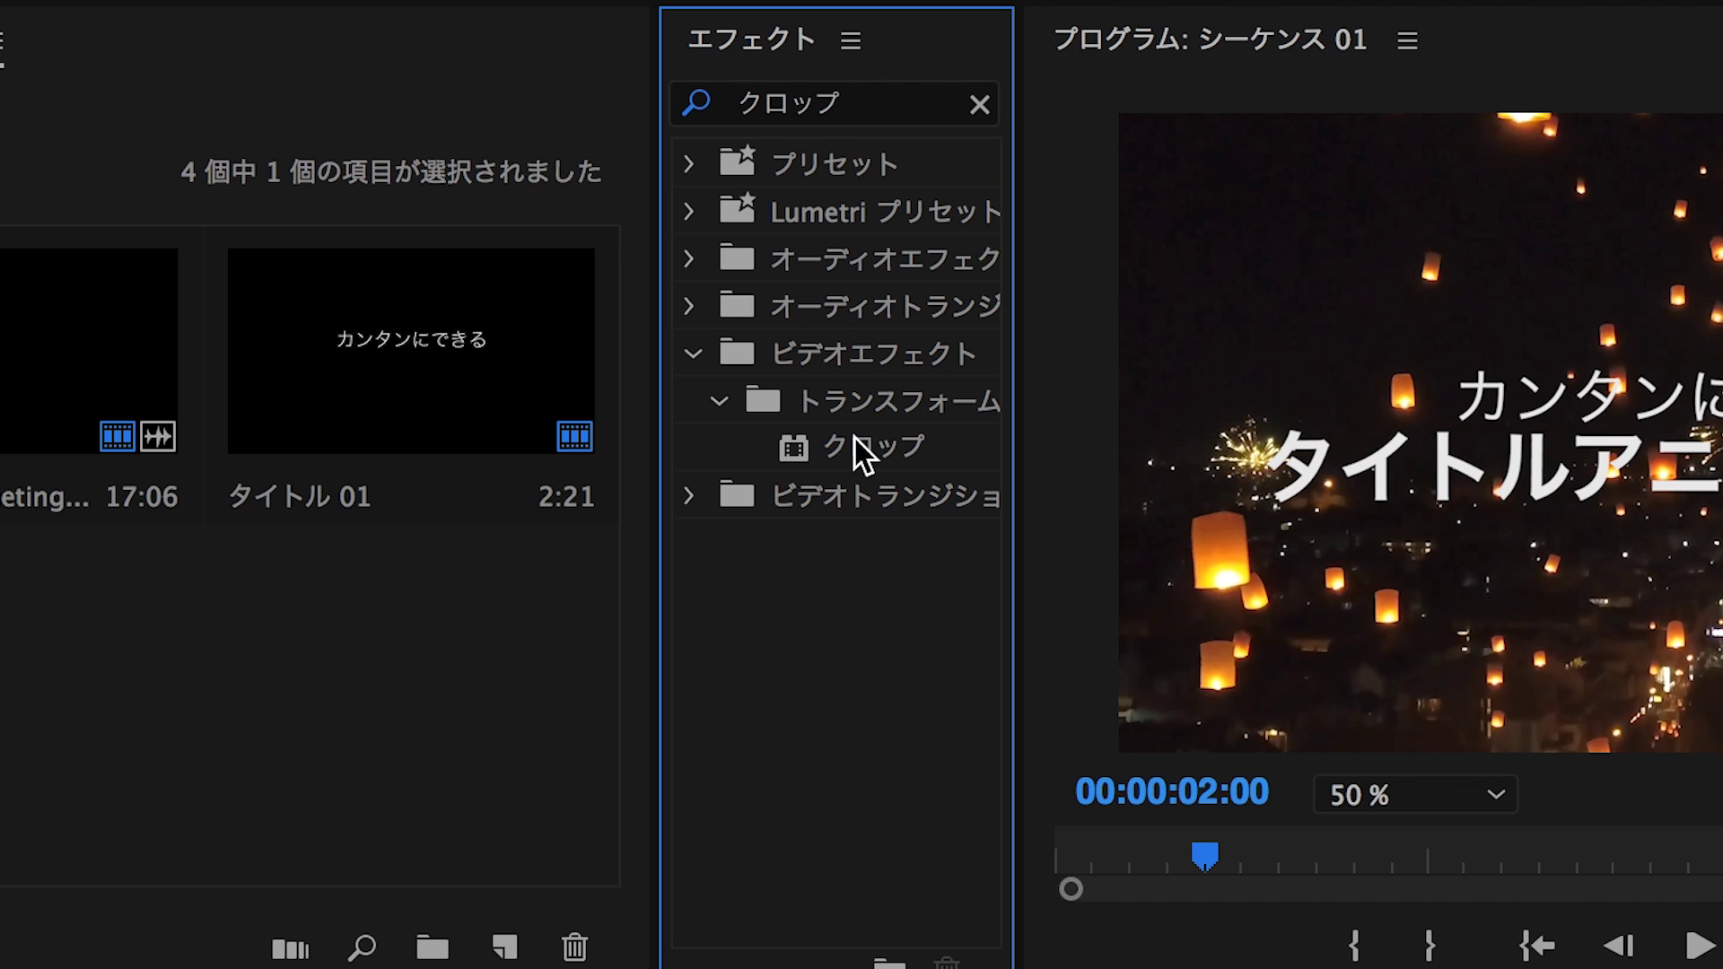
{"action": "left_click", "coordinate": [854, 438]}
{"action": "left_click_drag", "start_coordinate": [854, 438], "coordinate": [1287, 924]}
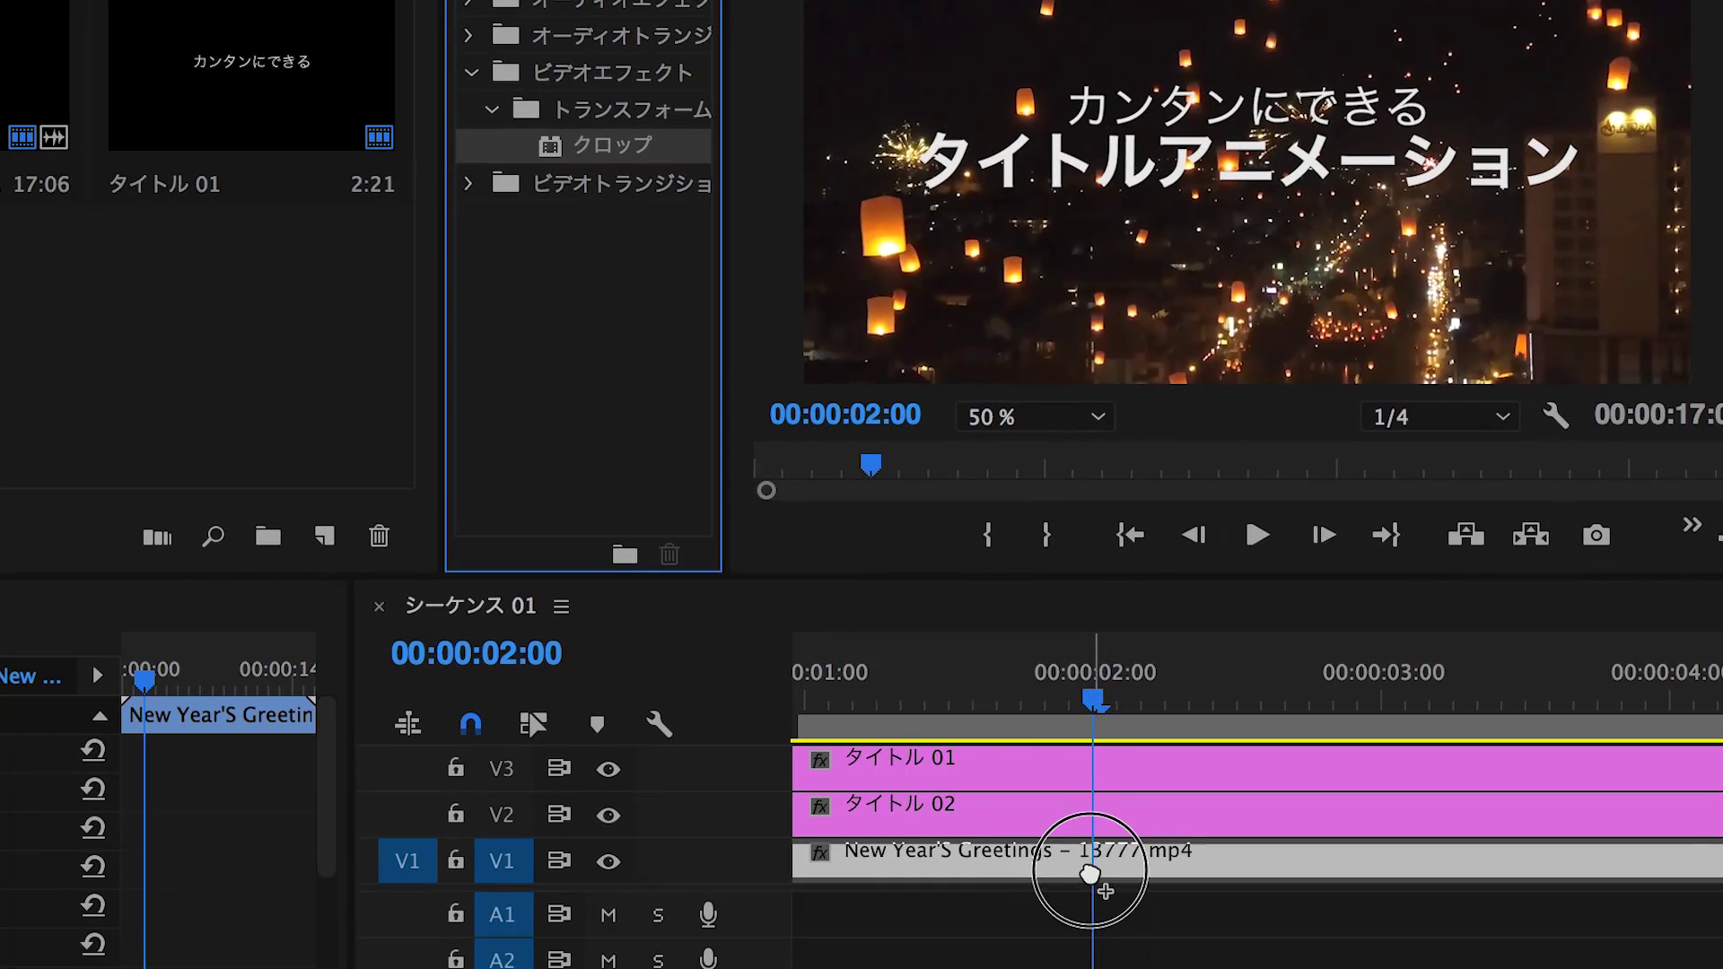
{"action": "left_click_drag", "start_coordinate": [1288, 925], "coordinate": [1091, 875]}
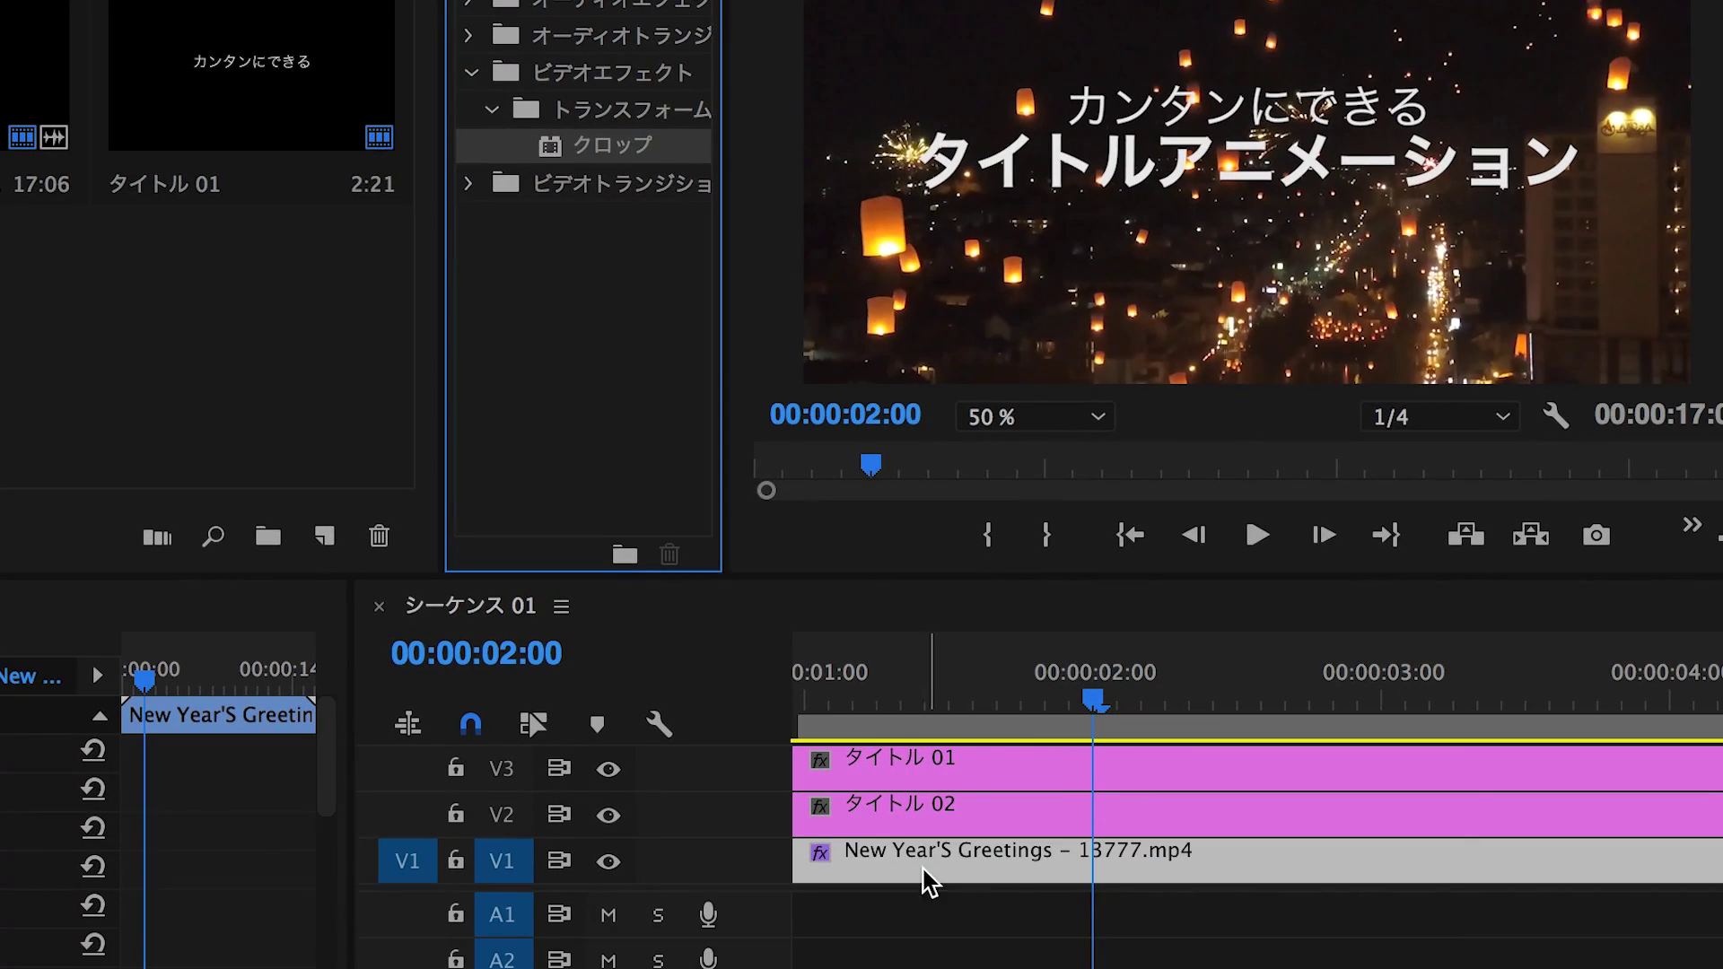
{"action": "left_click_drag", "start_coordinate": [934, 884], "coordinate": [934, 884]}
Step: Set the Crop effect's top (上) and bottom (下) to 50%
{"action": "scroll", "coordinate": [368, 743], "scroll_direction": "down", "scroll_amount": 5}
{"action": "scroll", "coordinate": [368, 744], "scroll_direction": "down", "scroll_amount": 4}
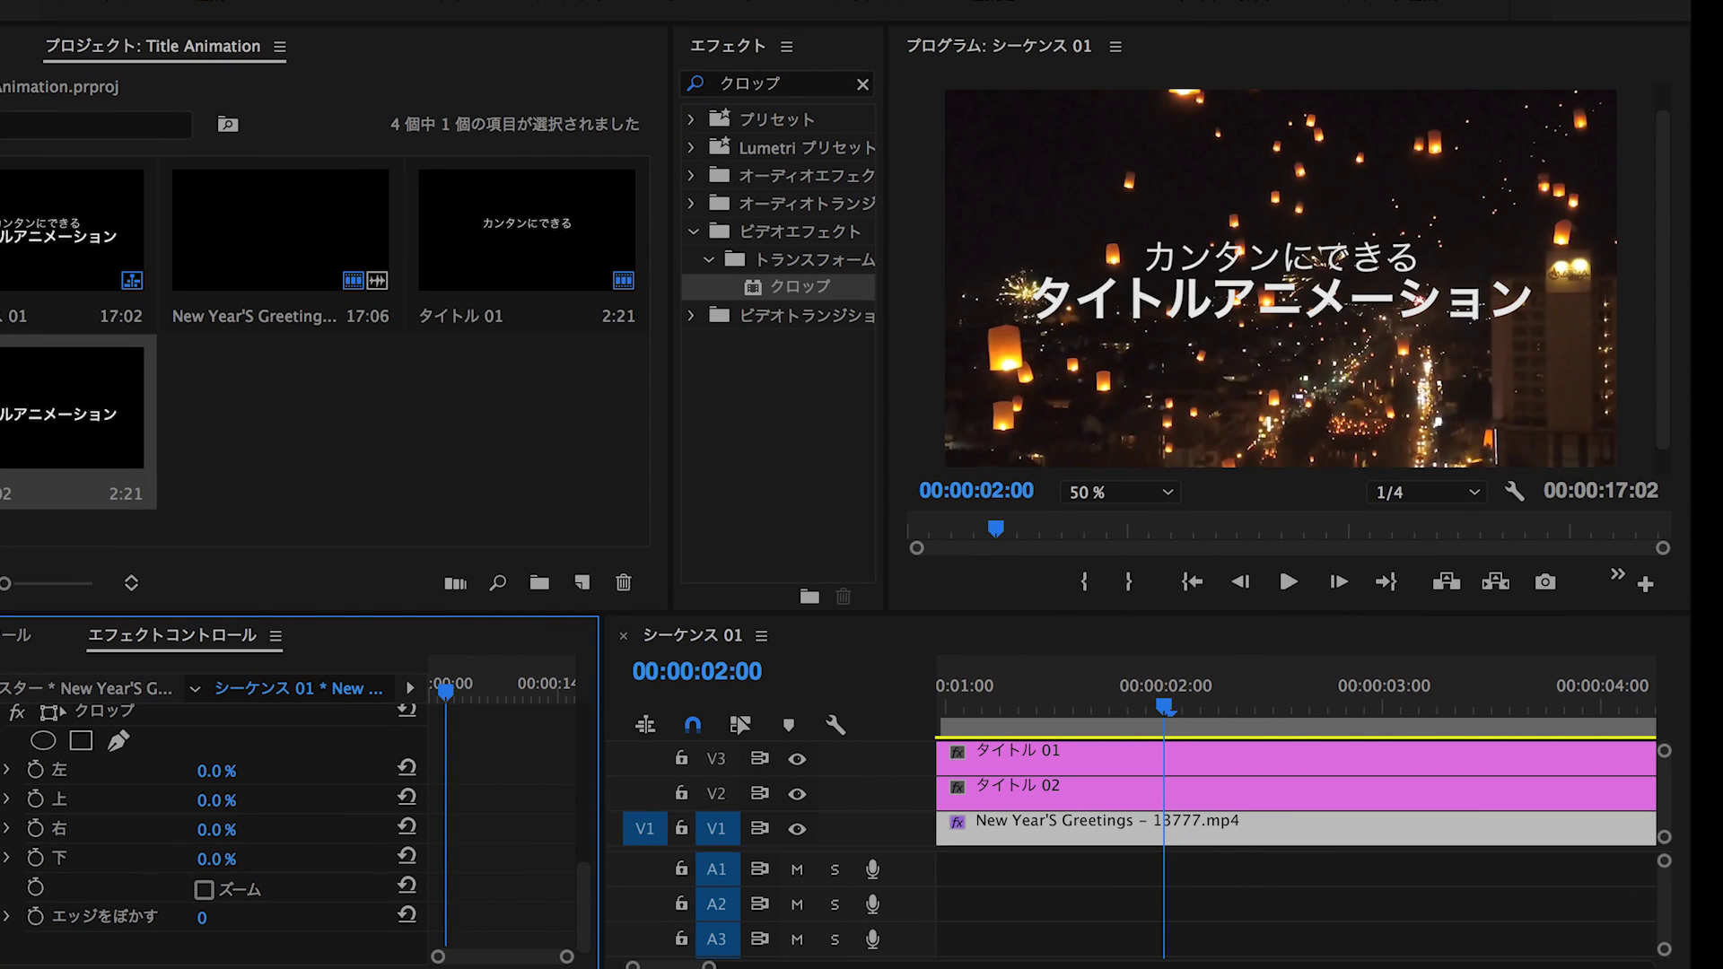
{"action": "left_click_drag", "start_coordinate": [216, 799], "coordinate": [234, 802]}
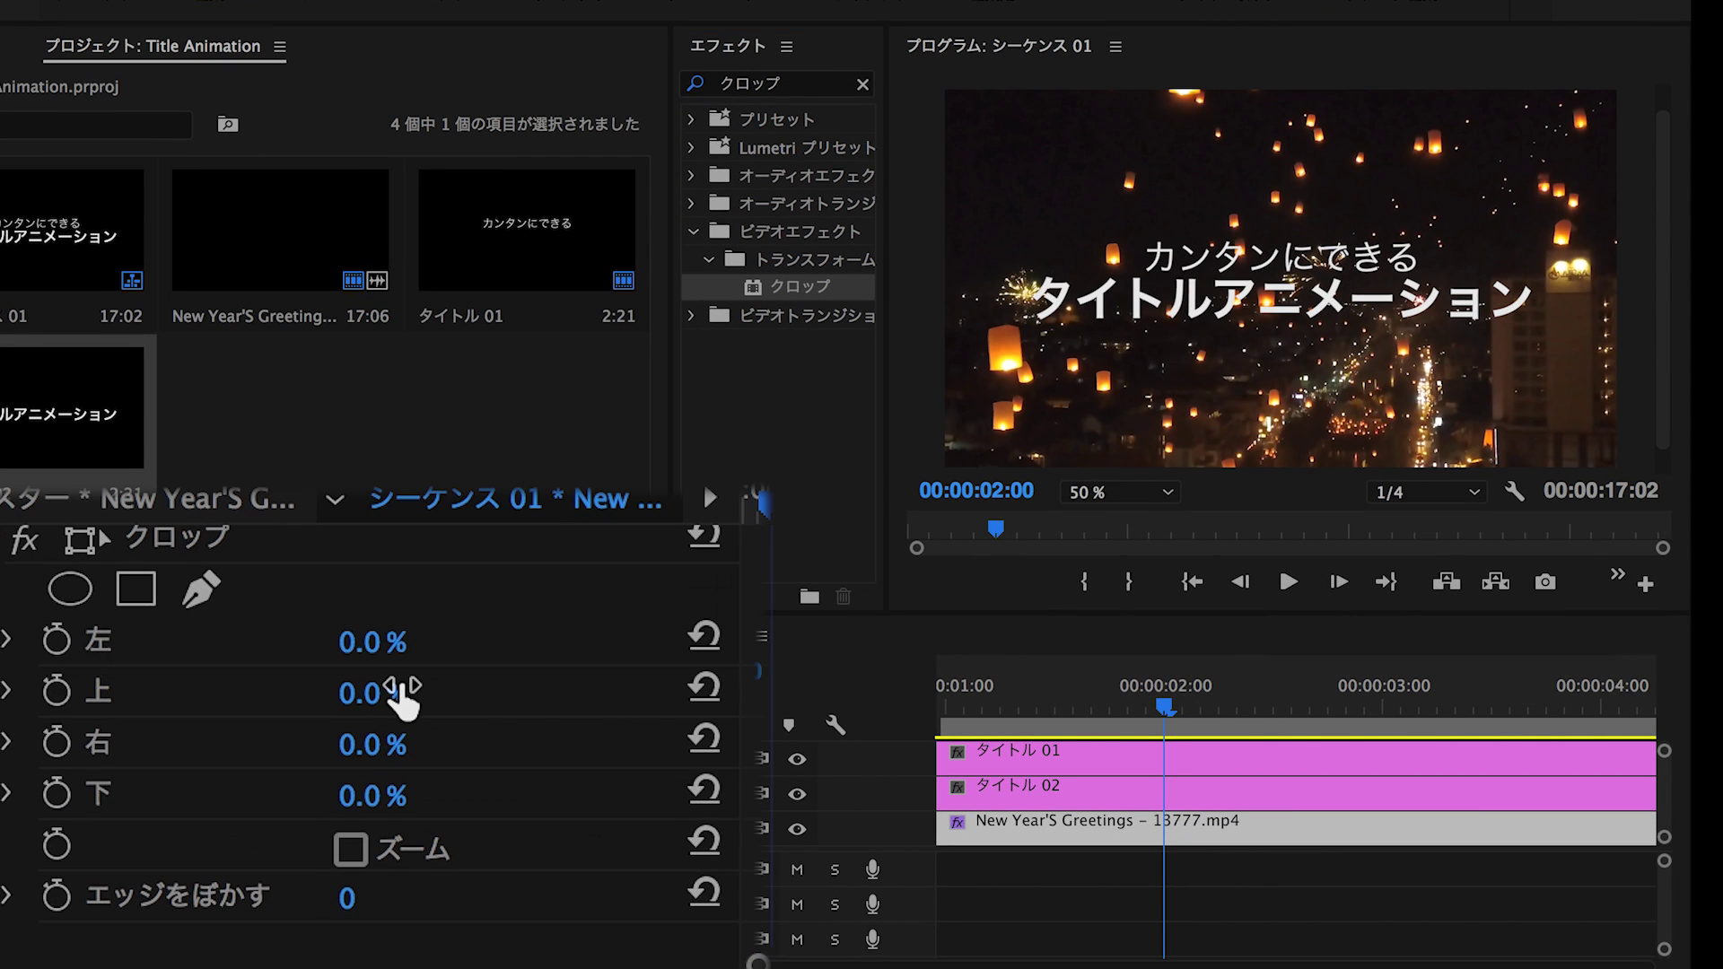
{"action": "left_click", "coordinate": [395, 693]}
{"action": "type", "text": "50"}
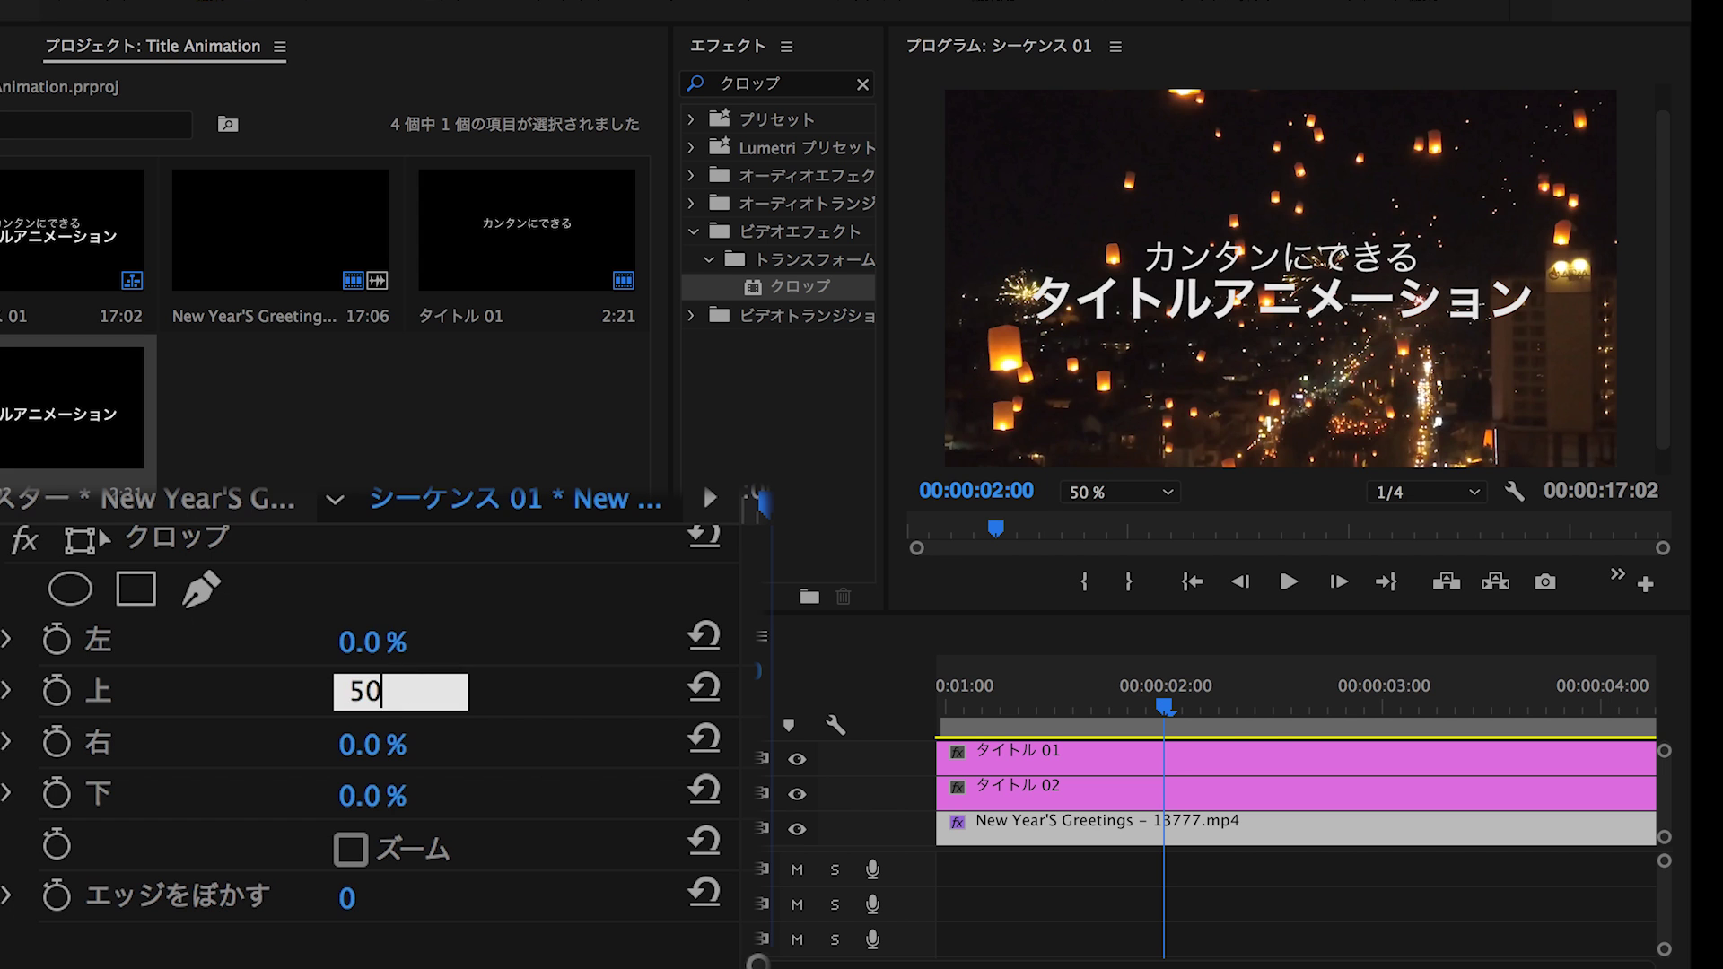
{"action": "key", "text": "Return"}
{"action": "left_click", "coordinate": [372, 796]}
{"action": "type", "text": "50"}
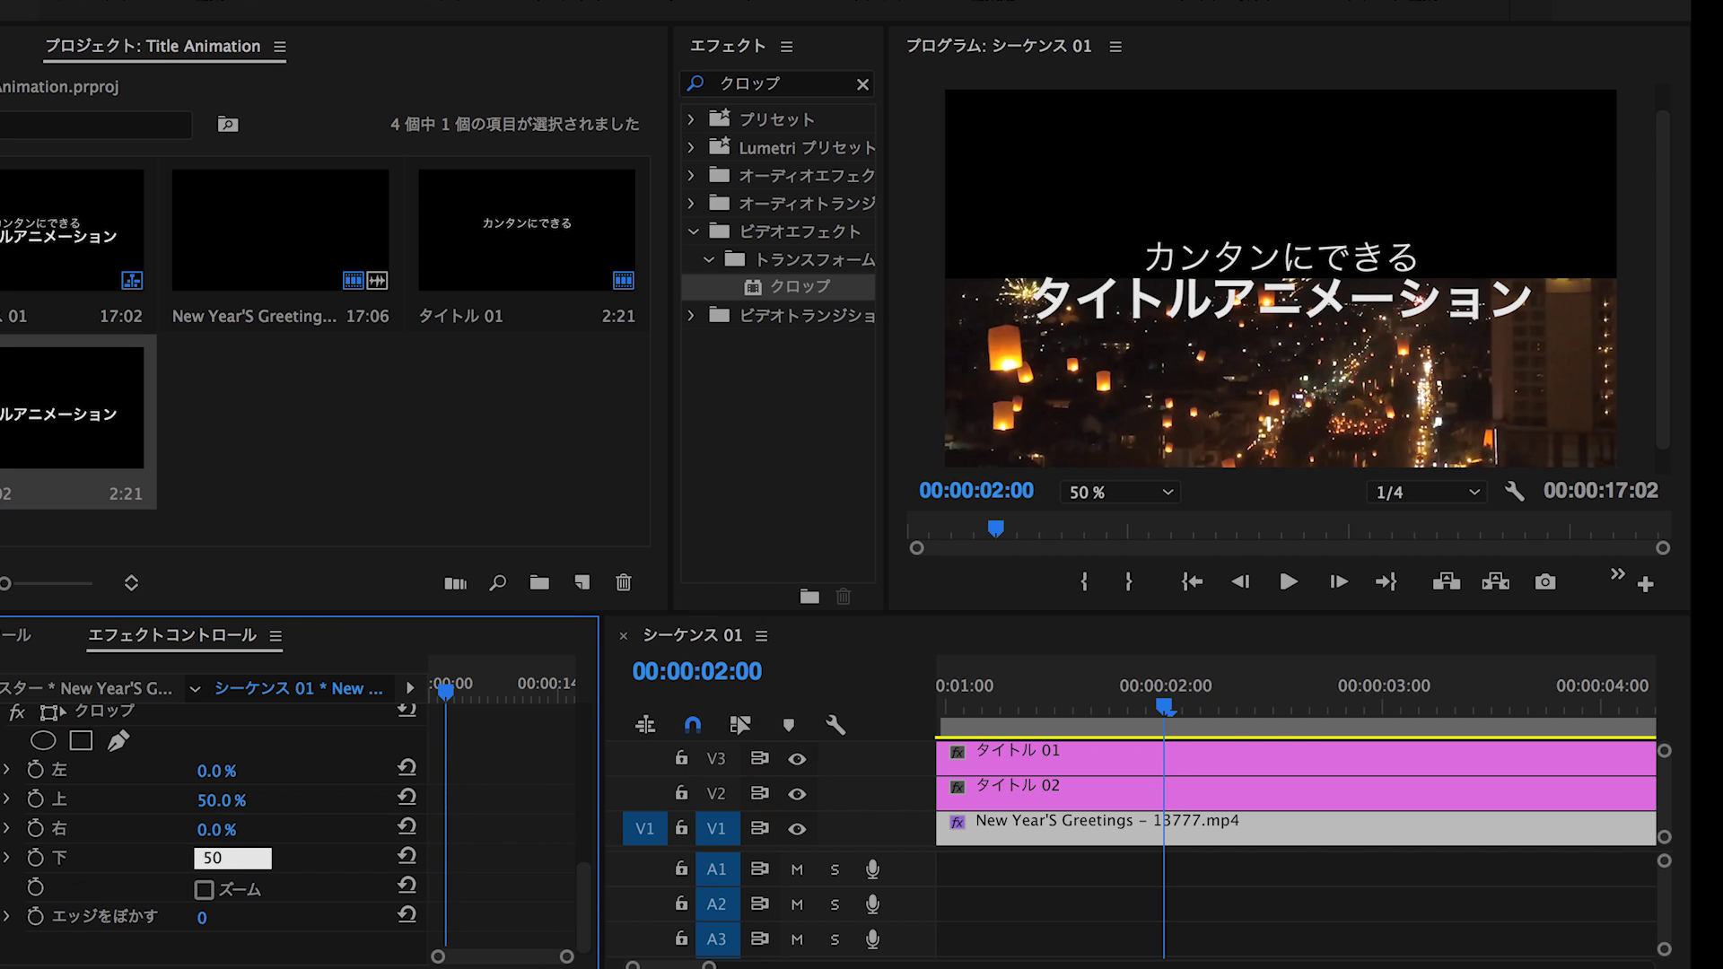
{"action": "key", "text": "Return"}
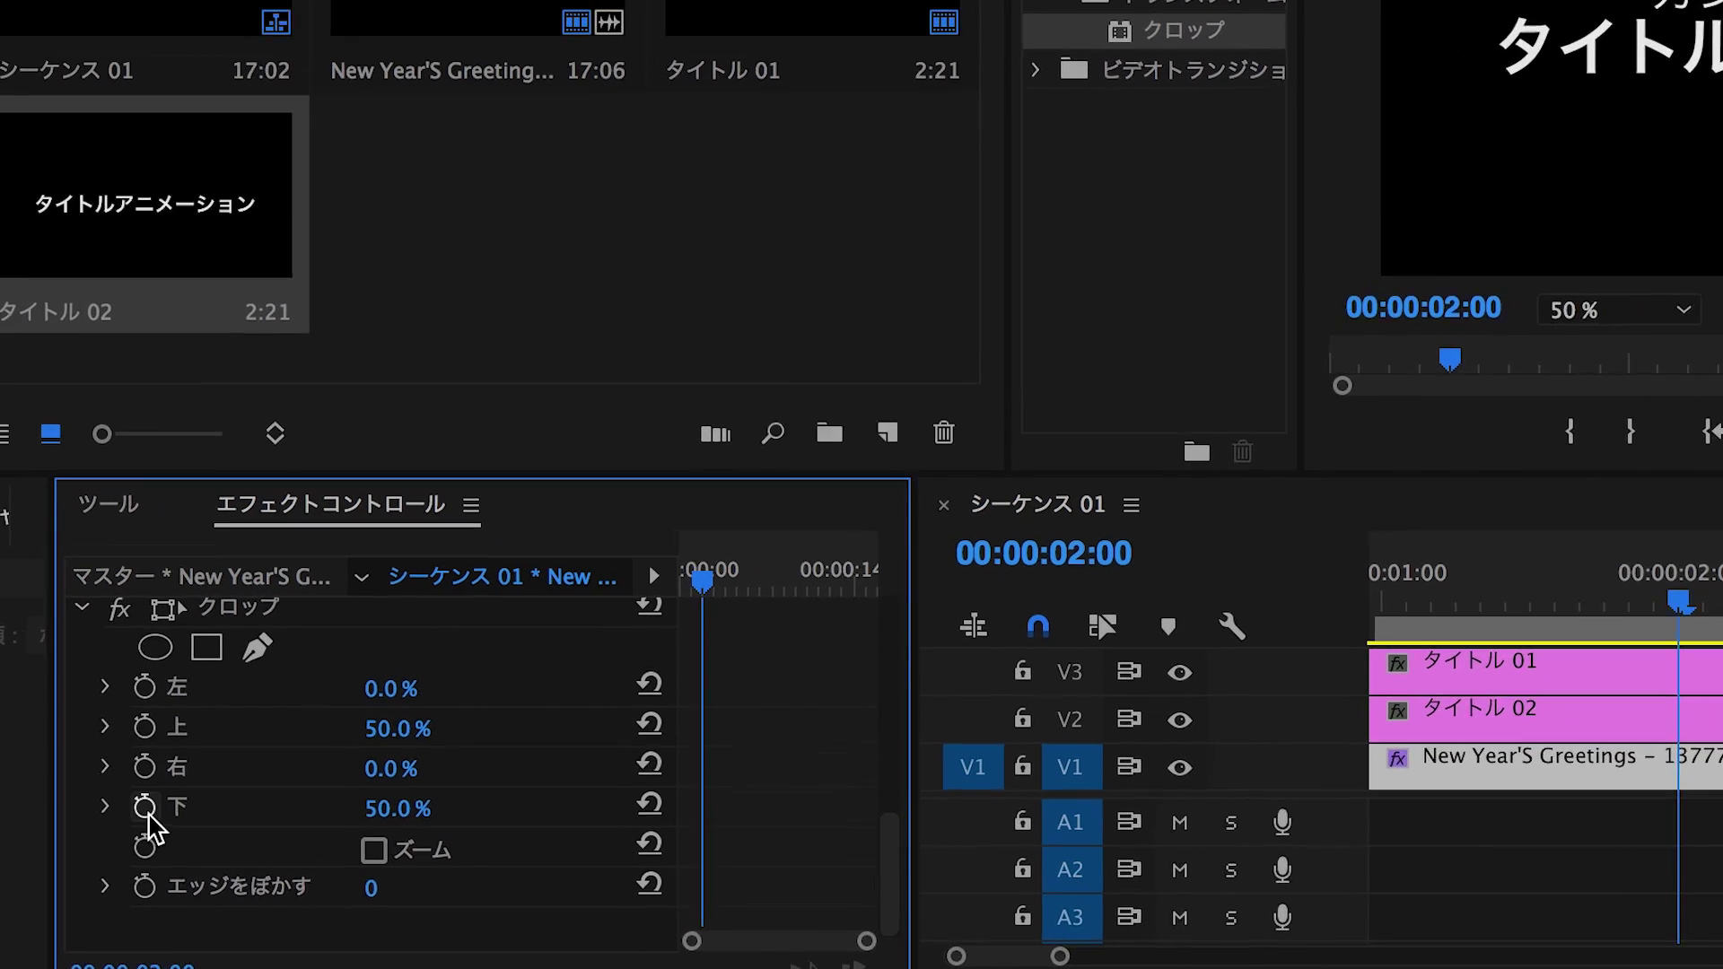
Step: Keyframe top and bottom crop from 50% at 00:00:02:00 to 0% at 00:00:02:15
{"action": "left_click", "coordinate": [35, 858]}
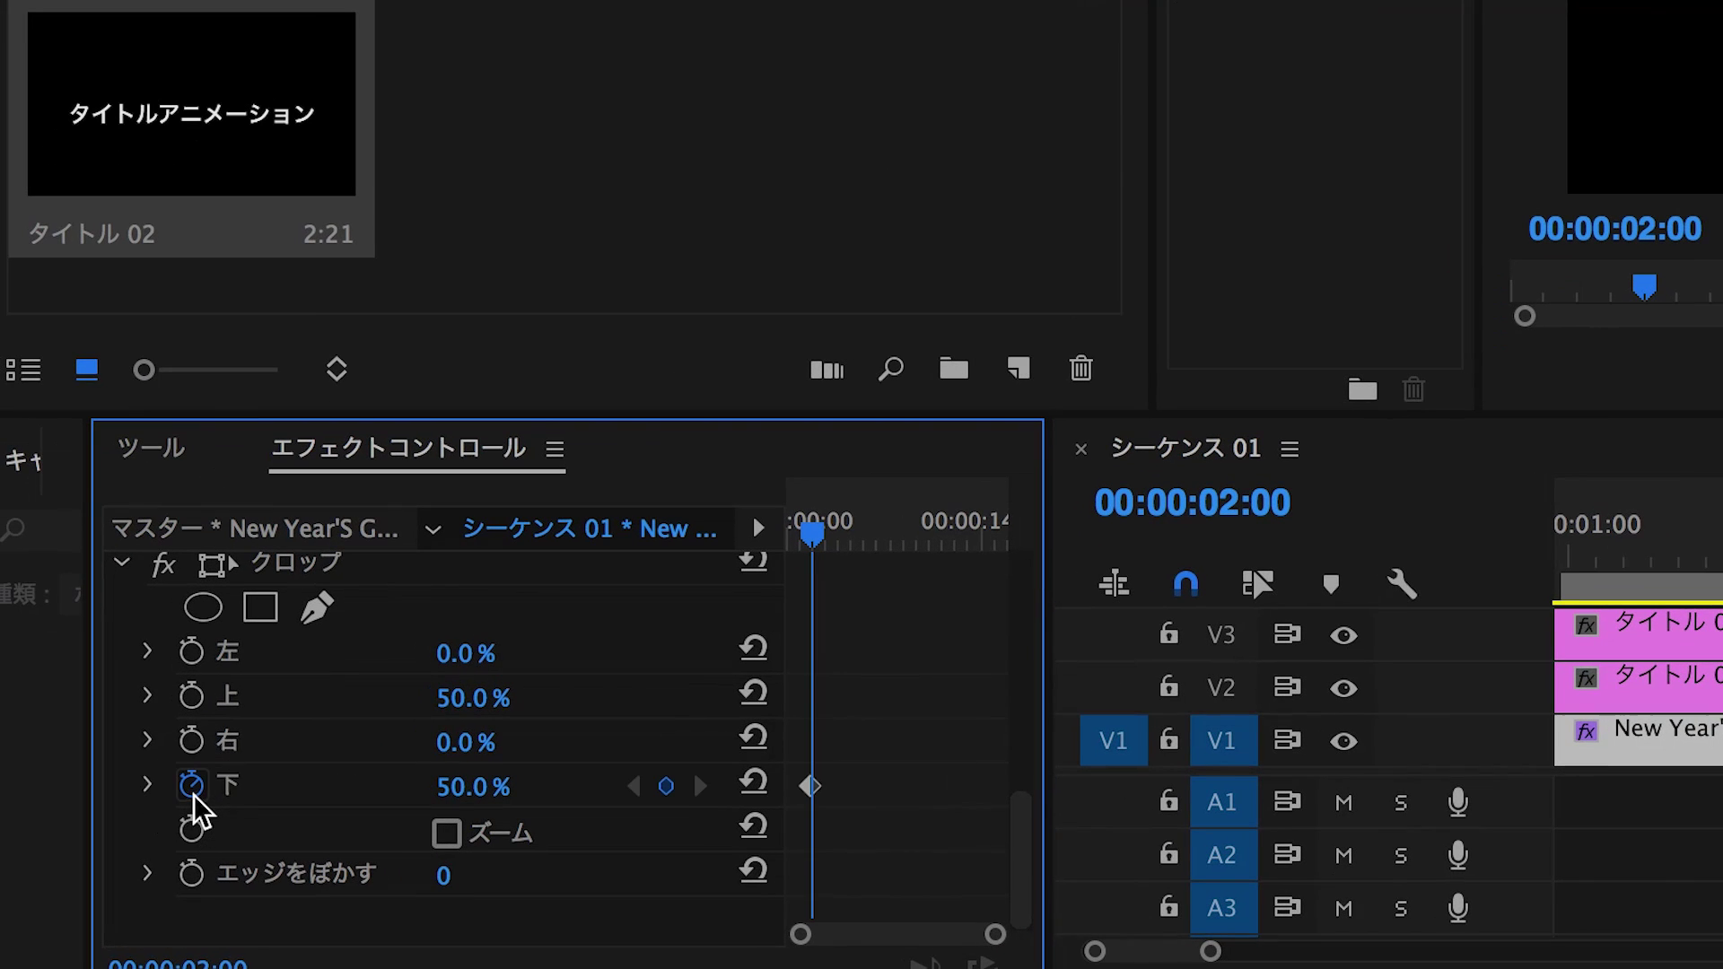
{"action": "left_click", "coordinate": [191, 697]}
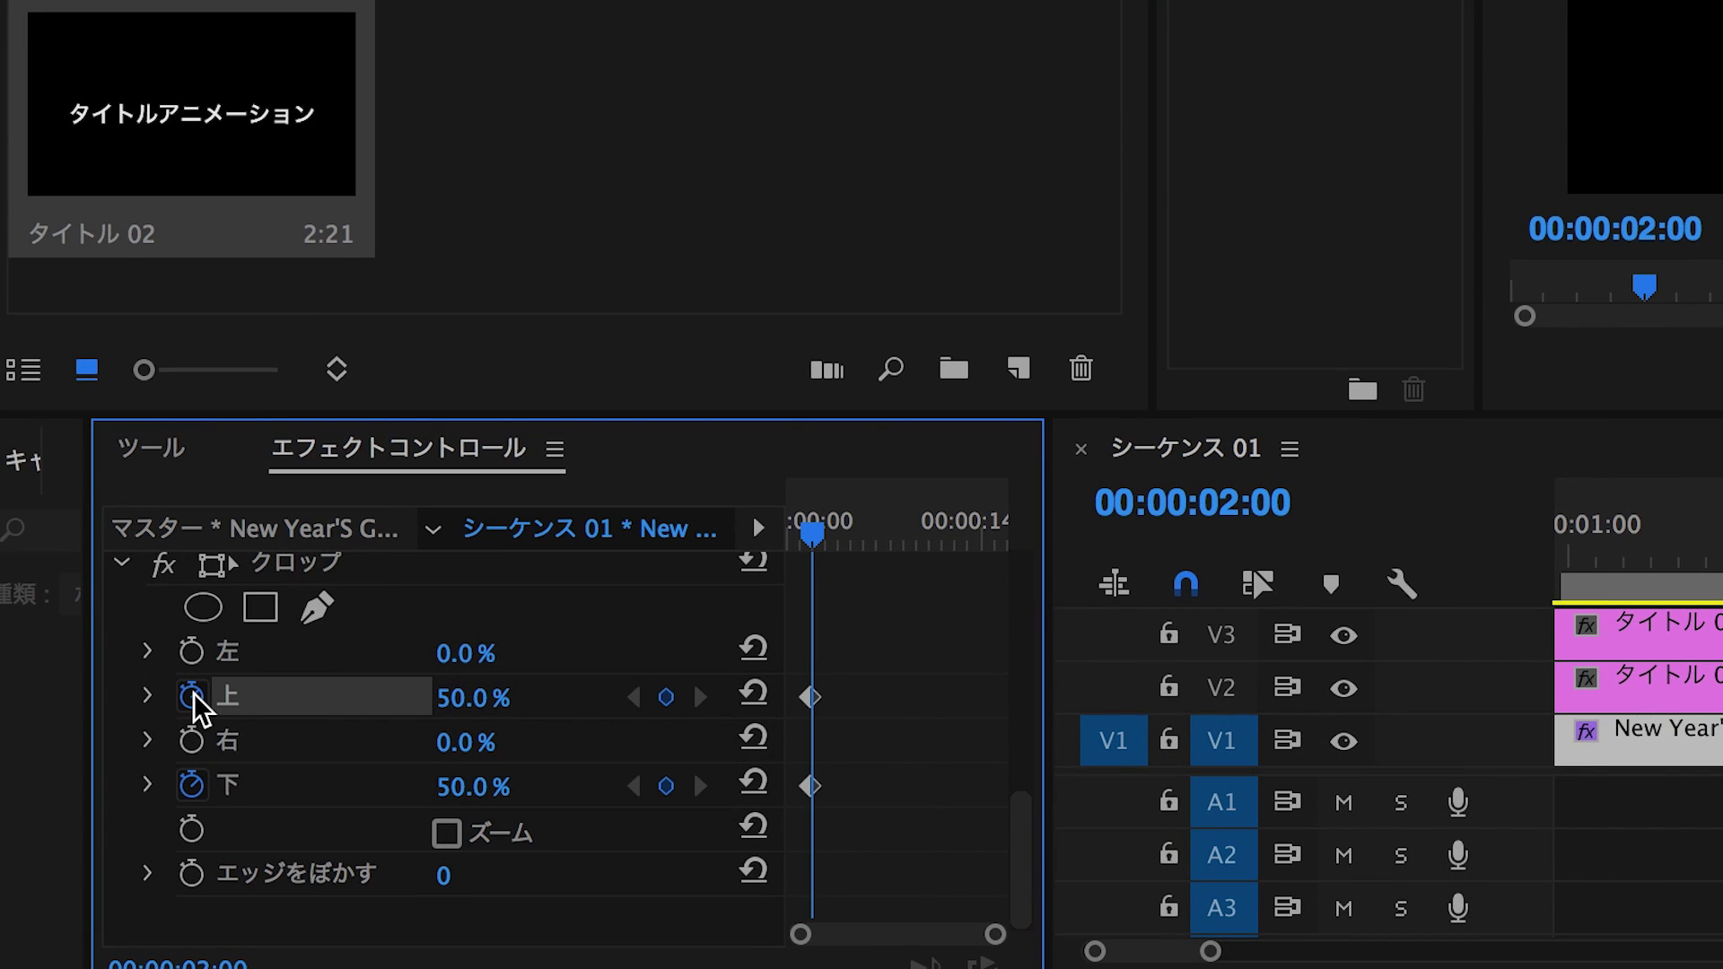
{"action": "key", "text": "shift+Right"}
{"action": "key", "text": "shift+Right"}
{"action": "key", "text": "shift+Right"}
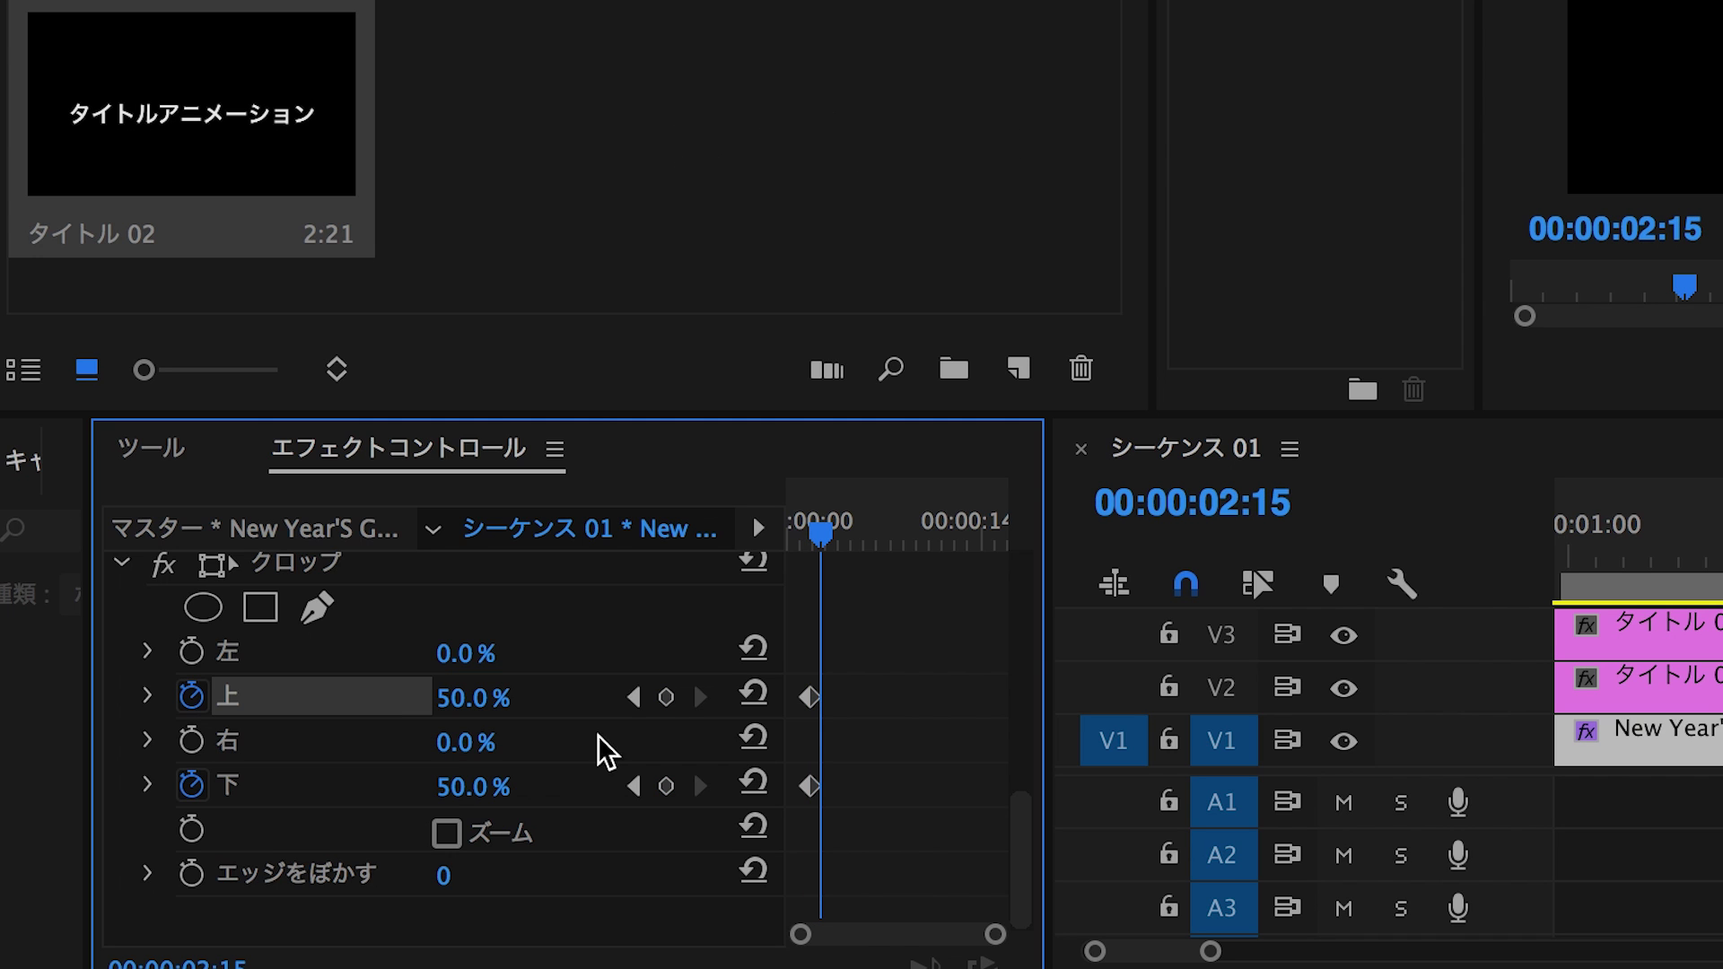
{"action": "left_click", "coordinate": [666, 786]}
{"action": "left_click", "coordinate": [750, 776]}
{"action": "left_click", "coordinate": [752, 693]}
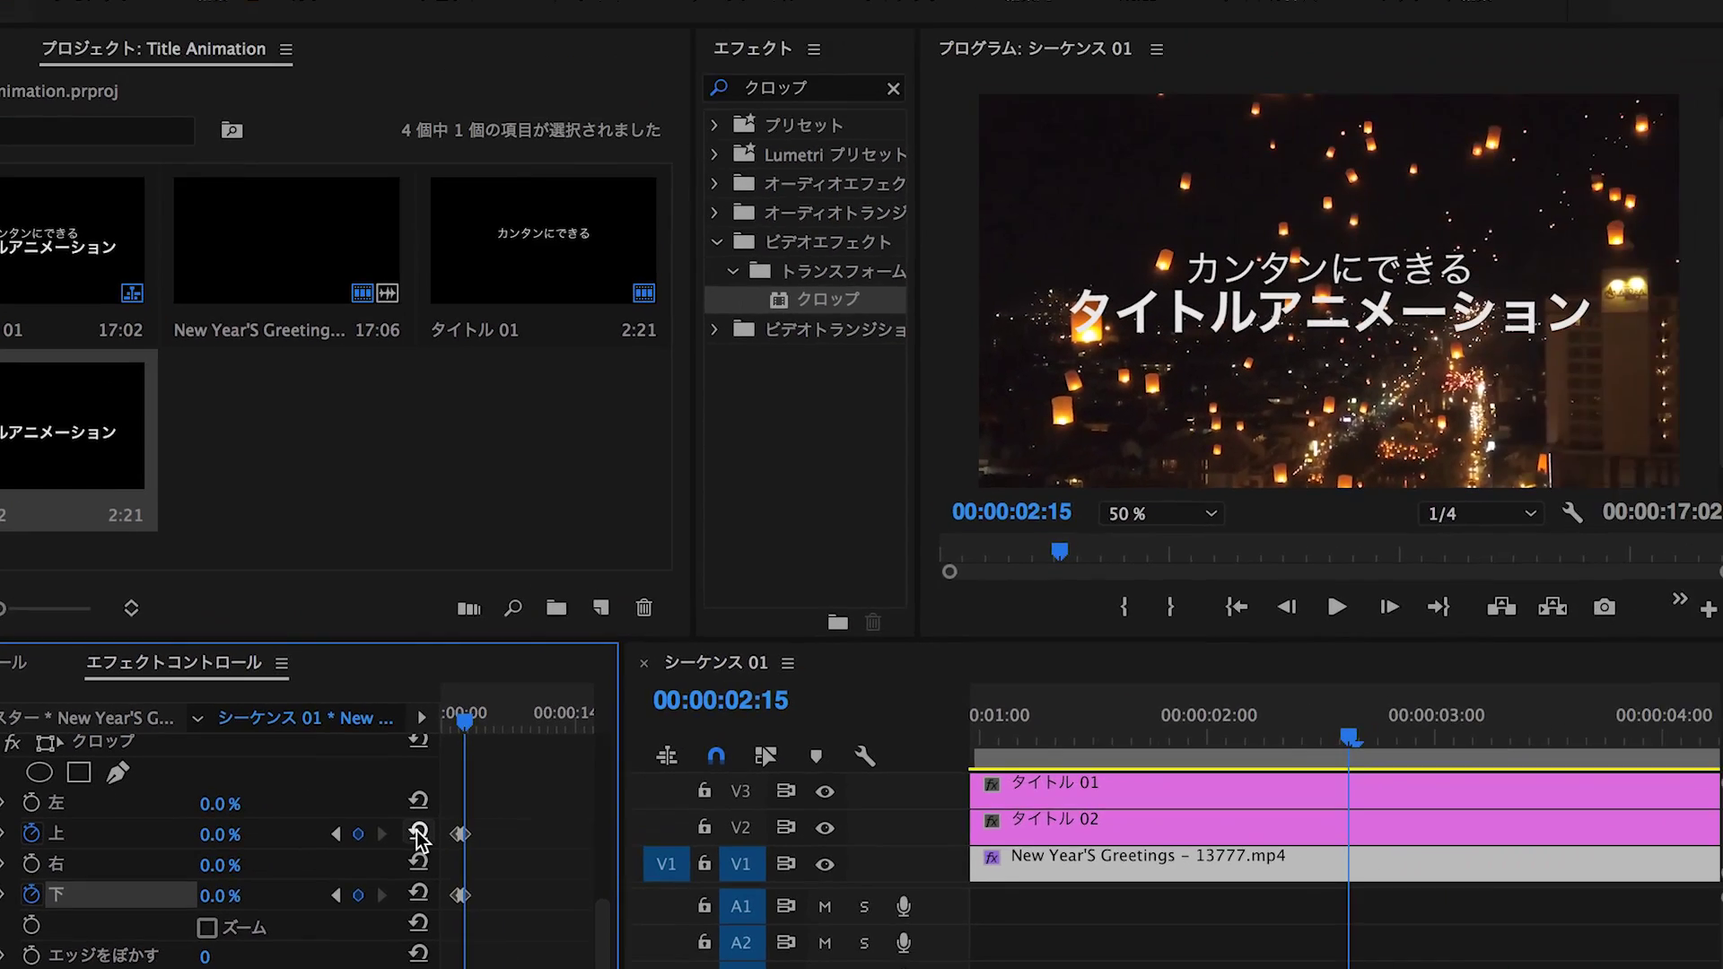
Step: Play back the crop reveal from about 01:20 and shift both crop keyframes later
{"action": "left_click", "coordinate": [1144, 740]}
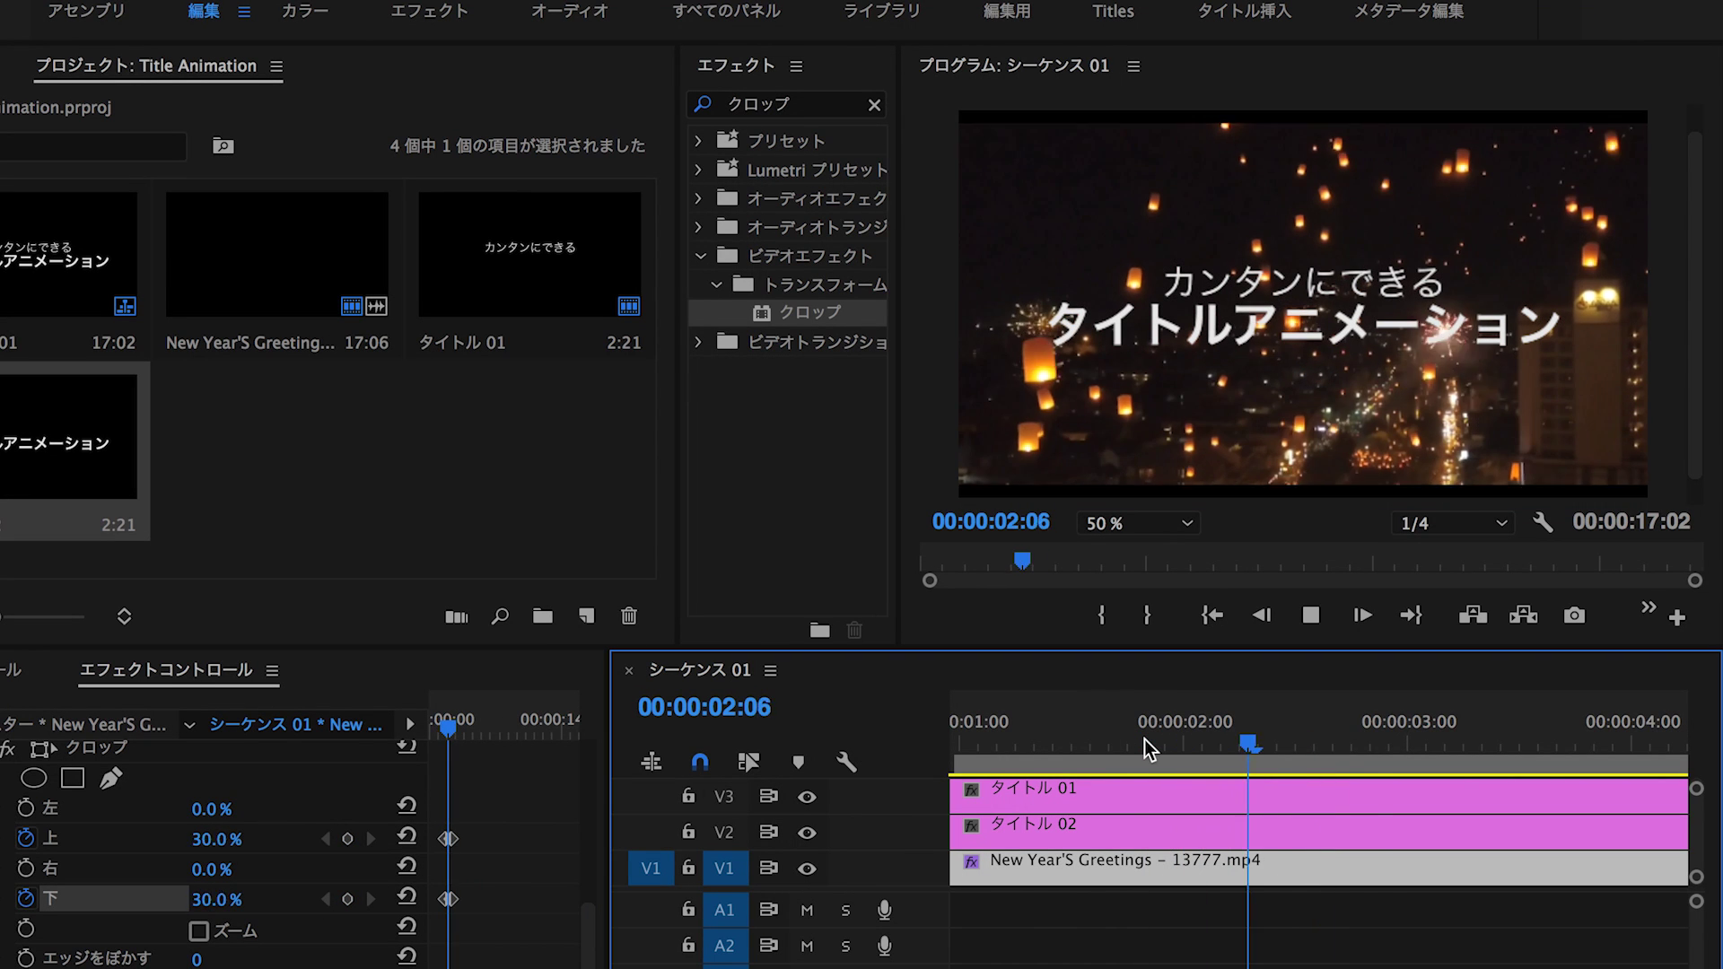
{"action": "key", "text": "space"}
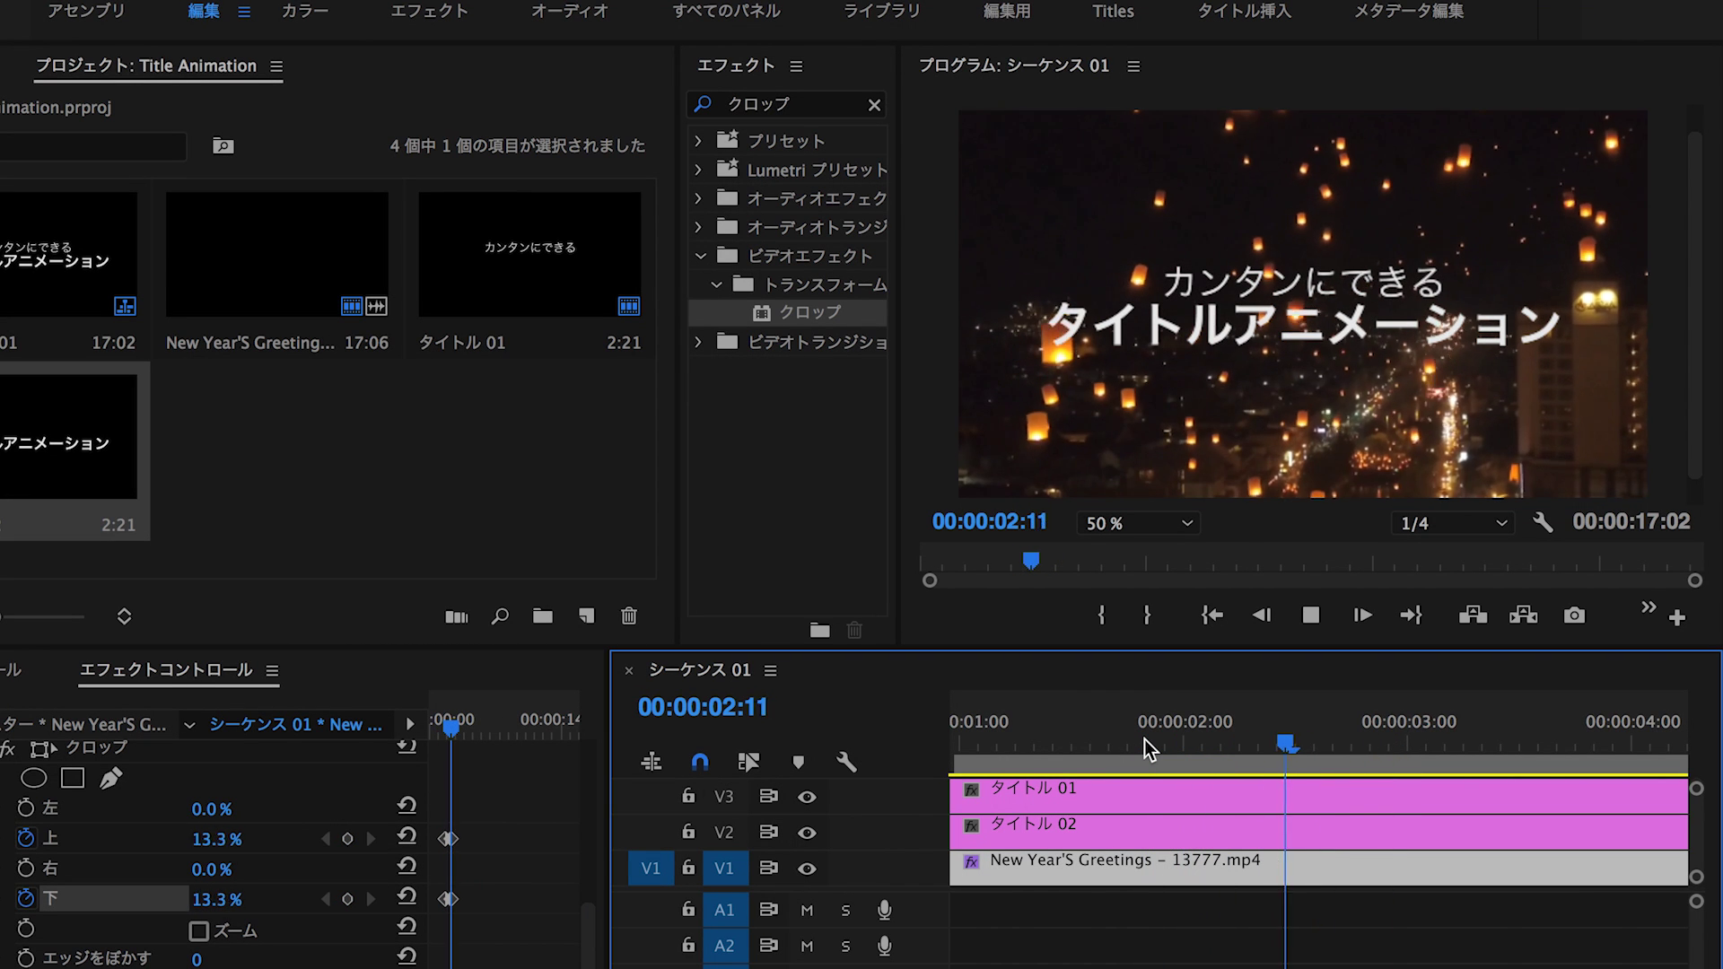
{"action": "key", "text": "space"}
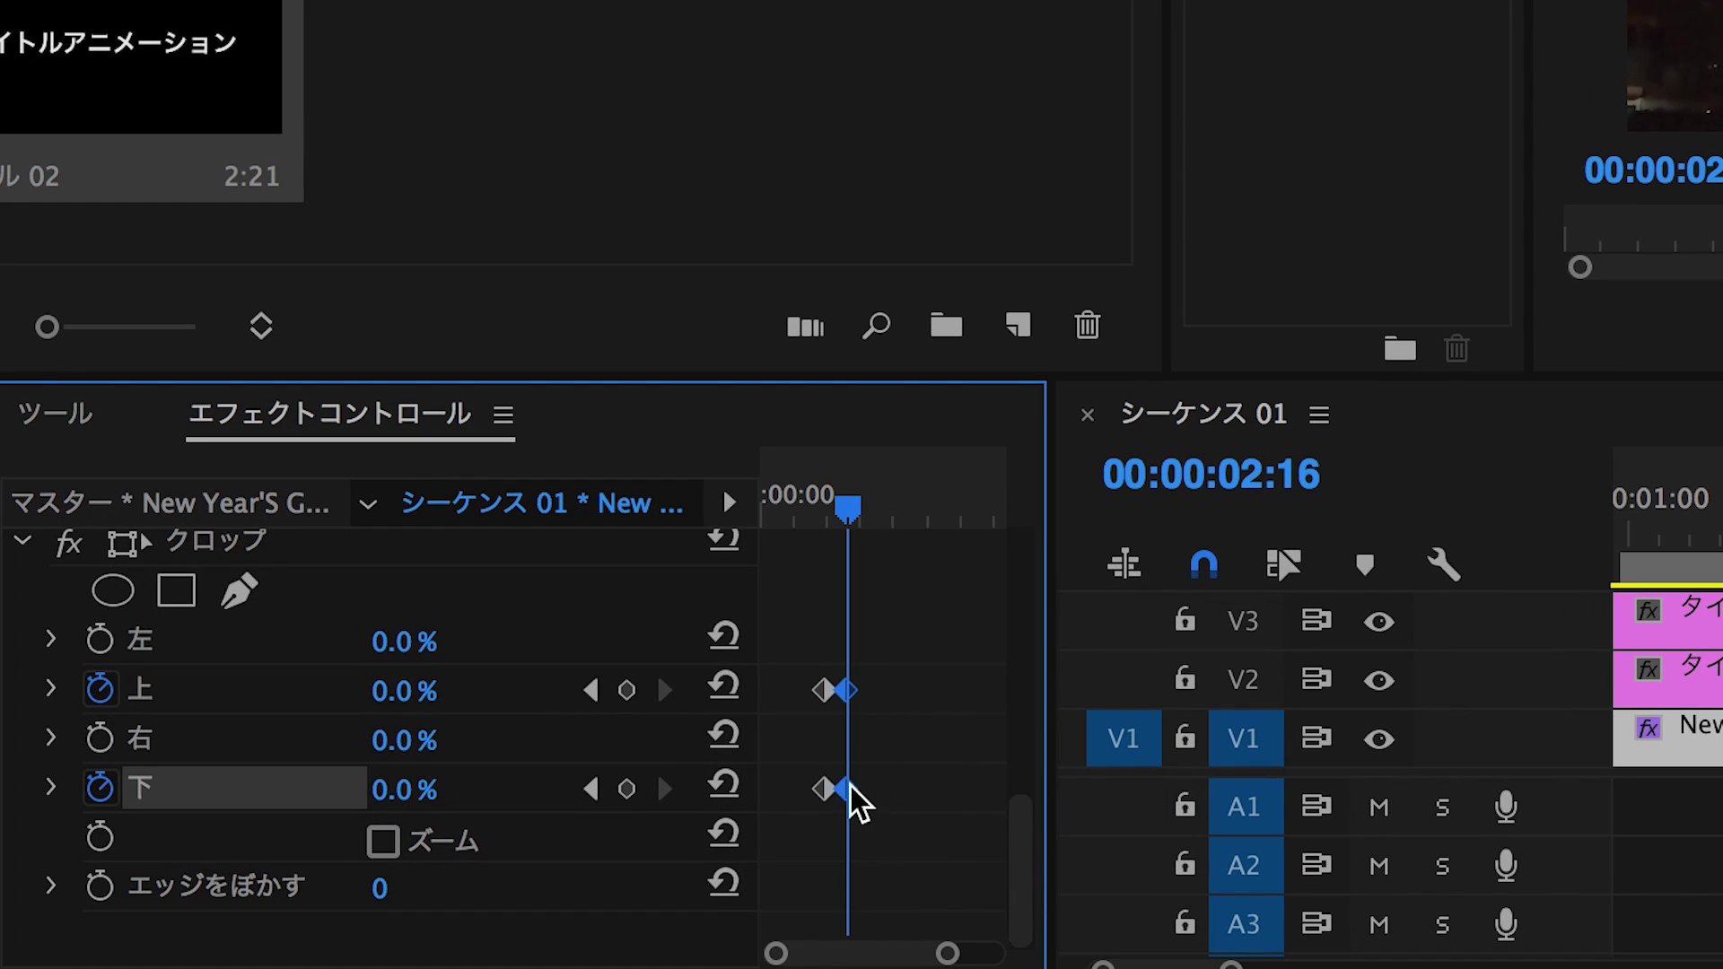
{"action": "left_click_drag", "start_coordinate": [827, 792], "coordinate": [984, 796]}
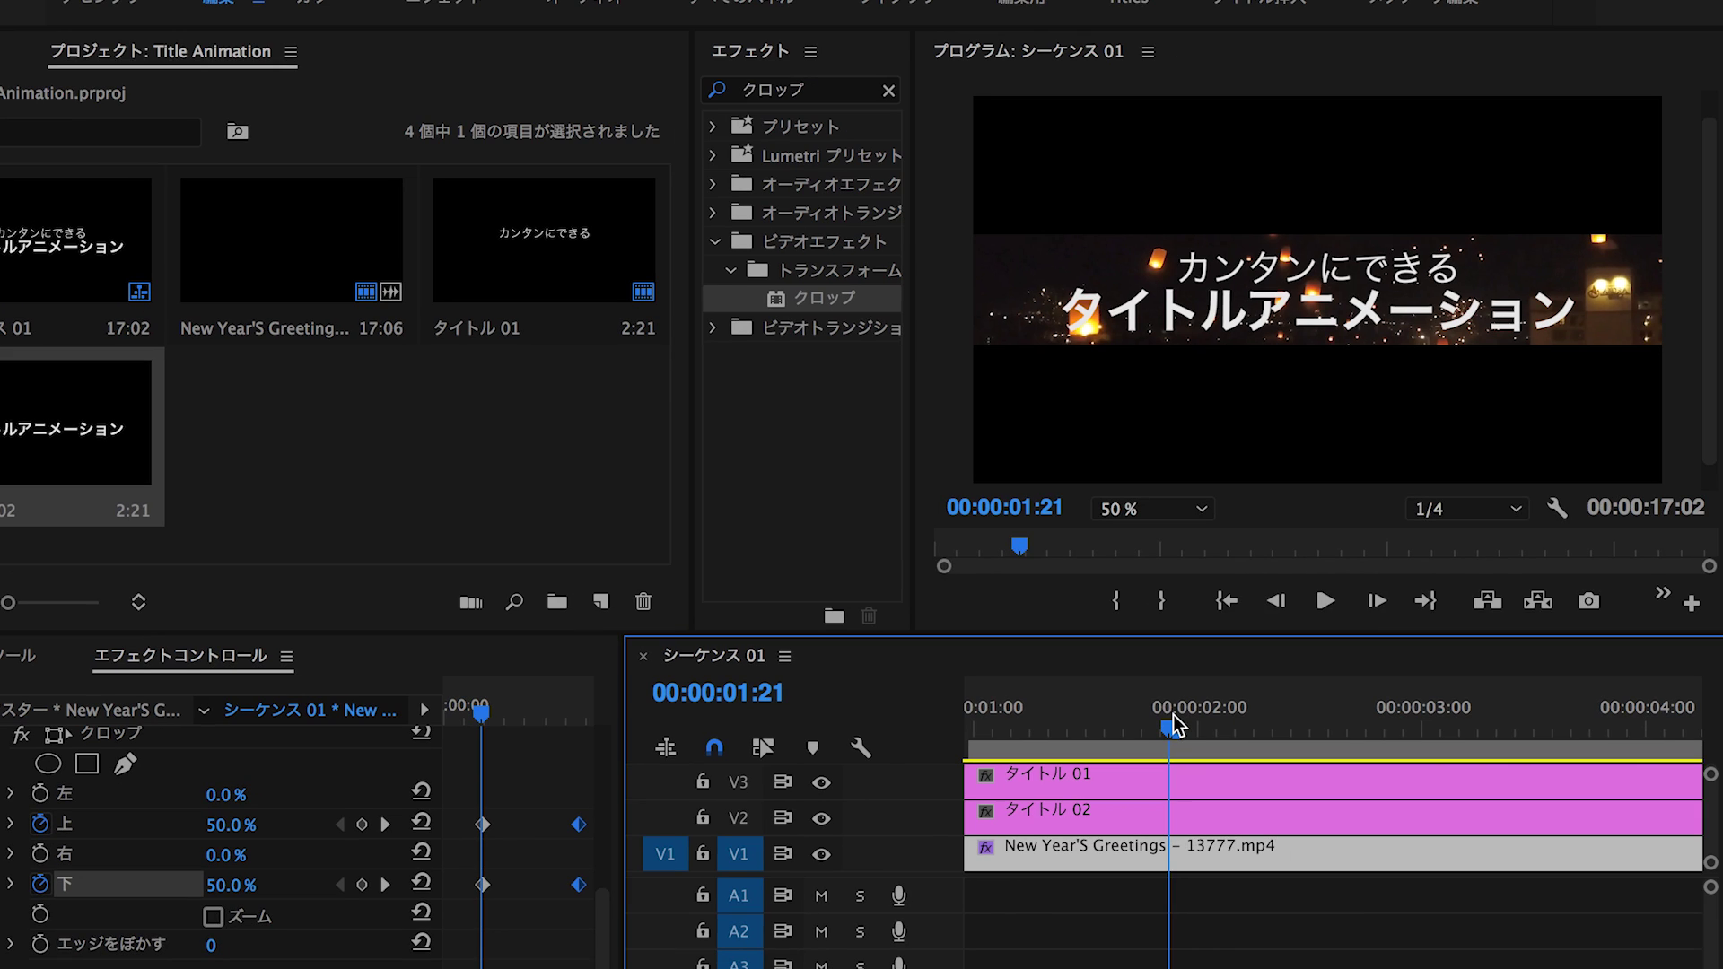
Step: Preview the reveal from 01:18 and undo the last crop keyframe change
{"action": "left_click", "coordinate": [1144, 725]}
{"action": "key", "text": "space"}
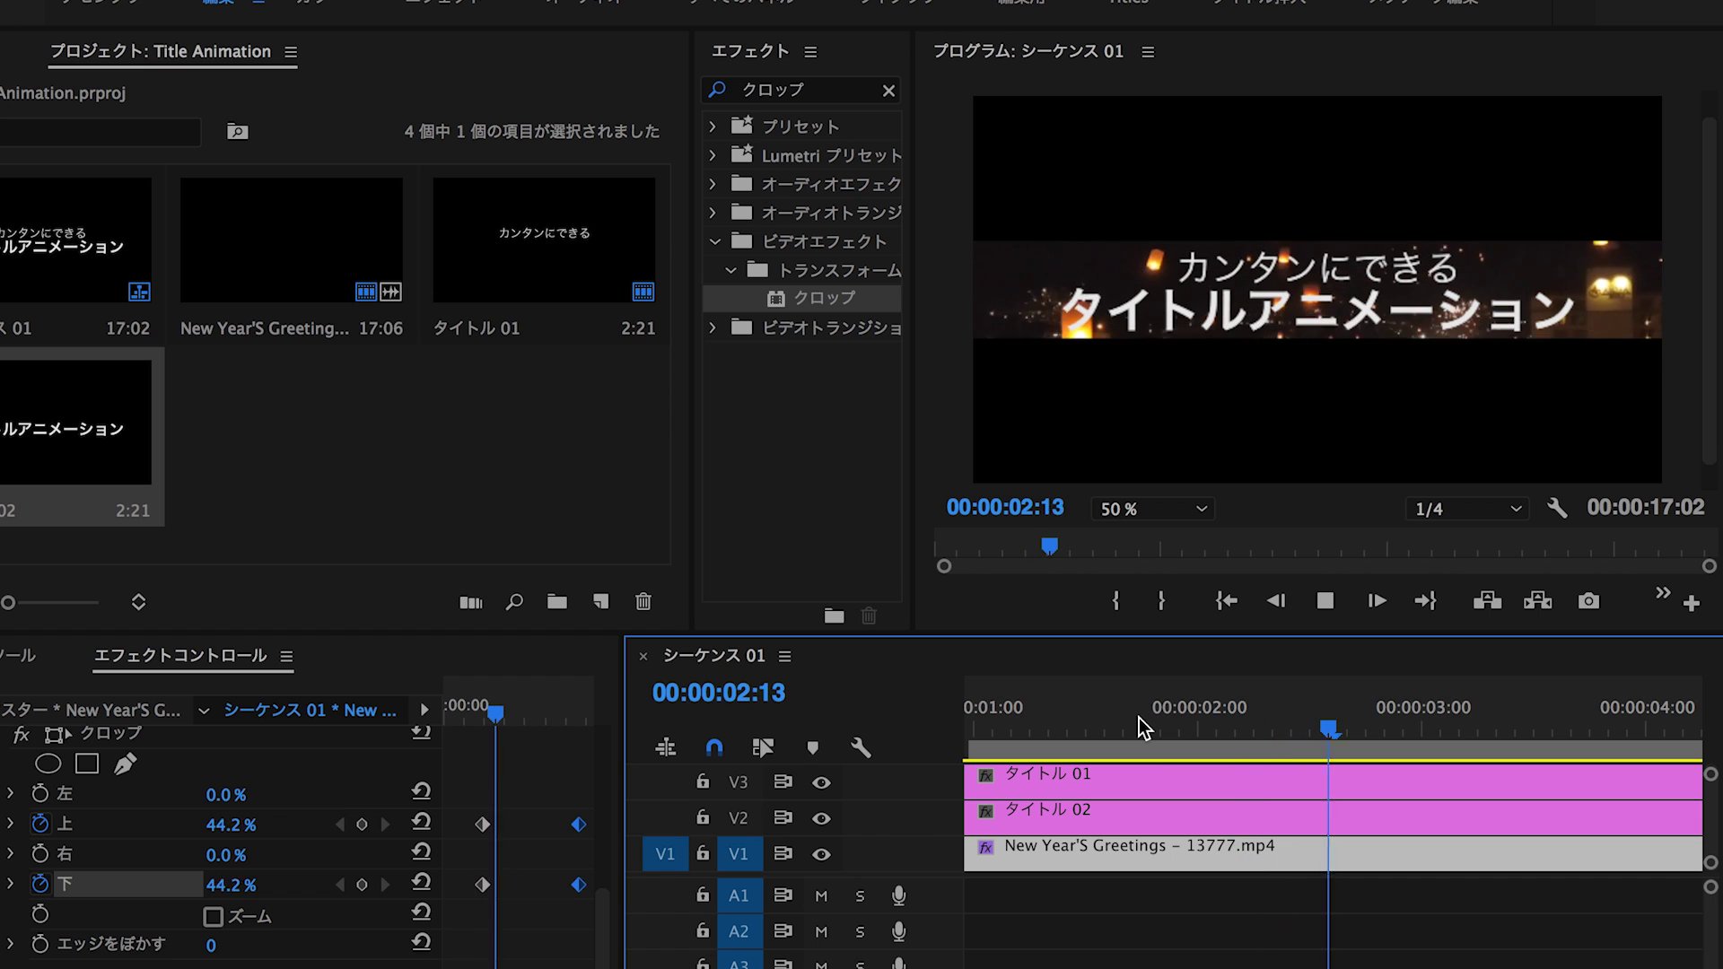
{"action": "key", "text": "super+z"}
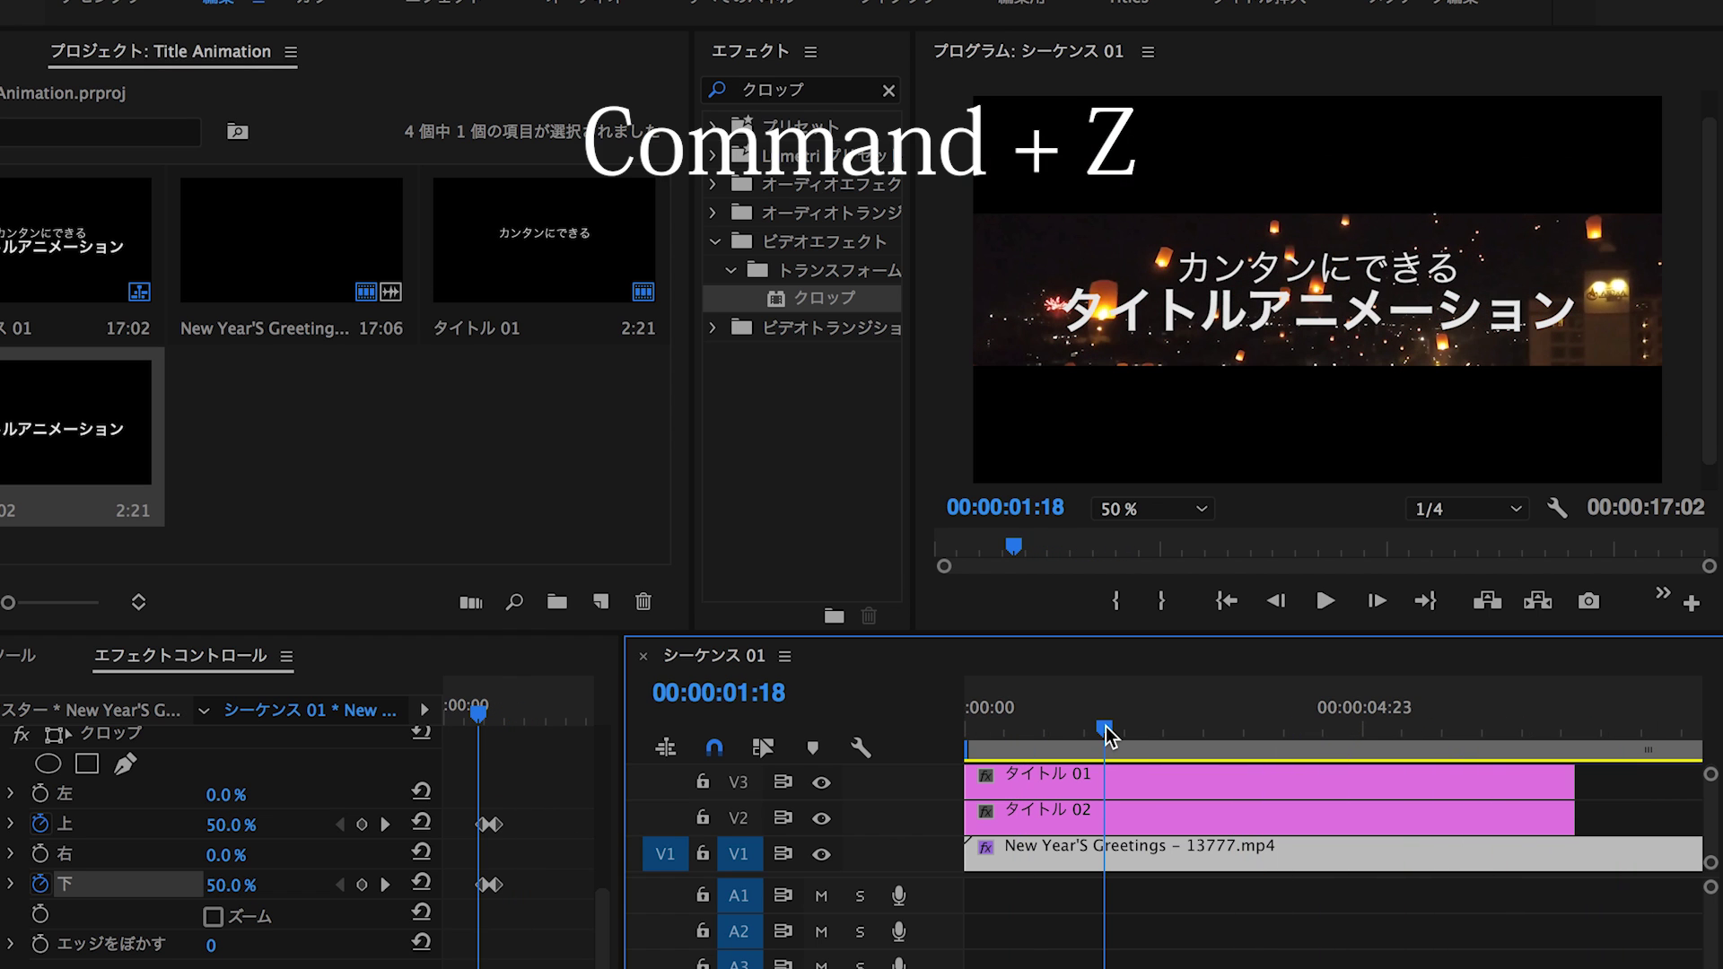
{"action": "scroll", "coordinate": [493, 818], "scroll_direction": "up", "scroll_amount": 2}
{"action": "scroll", "coordinate": [500, 821], "scroll_direction": "up", "scroll_amount": 2}
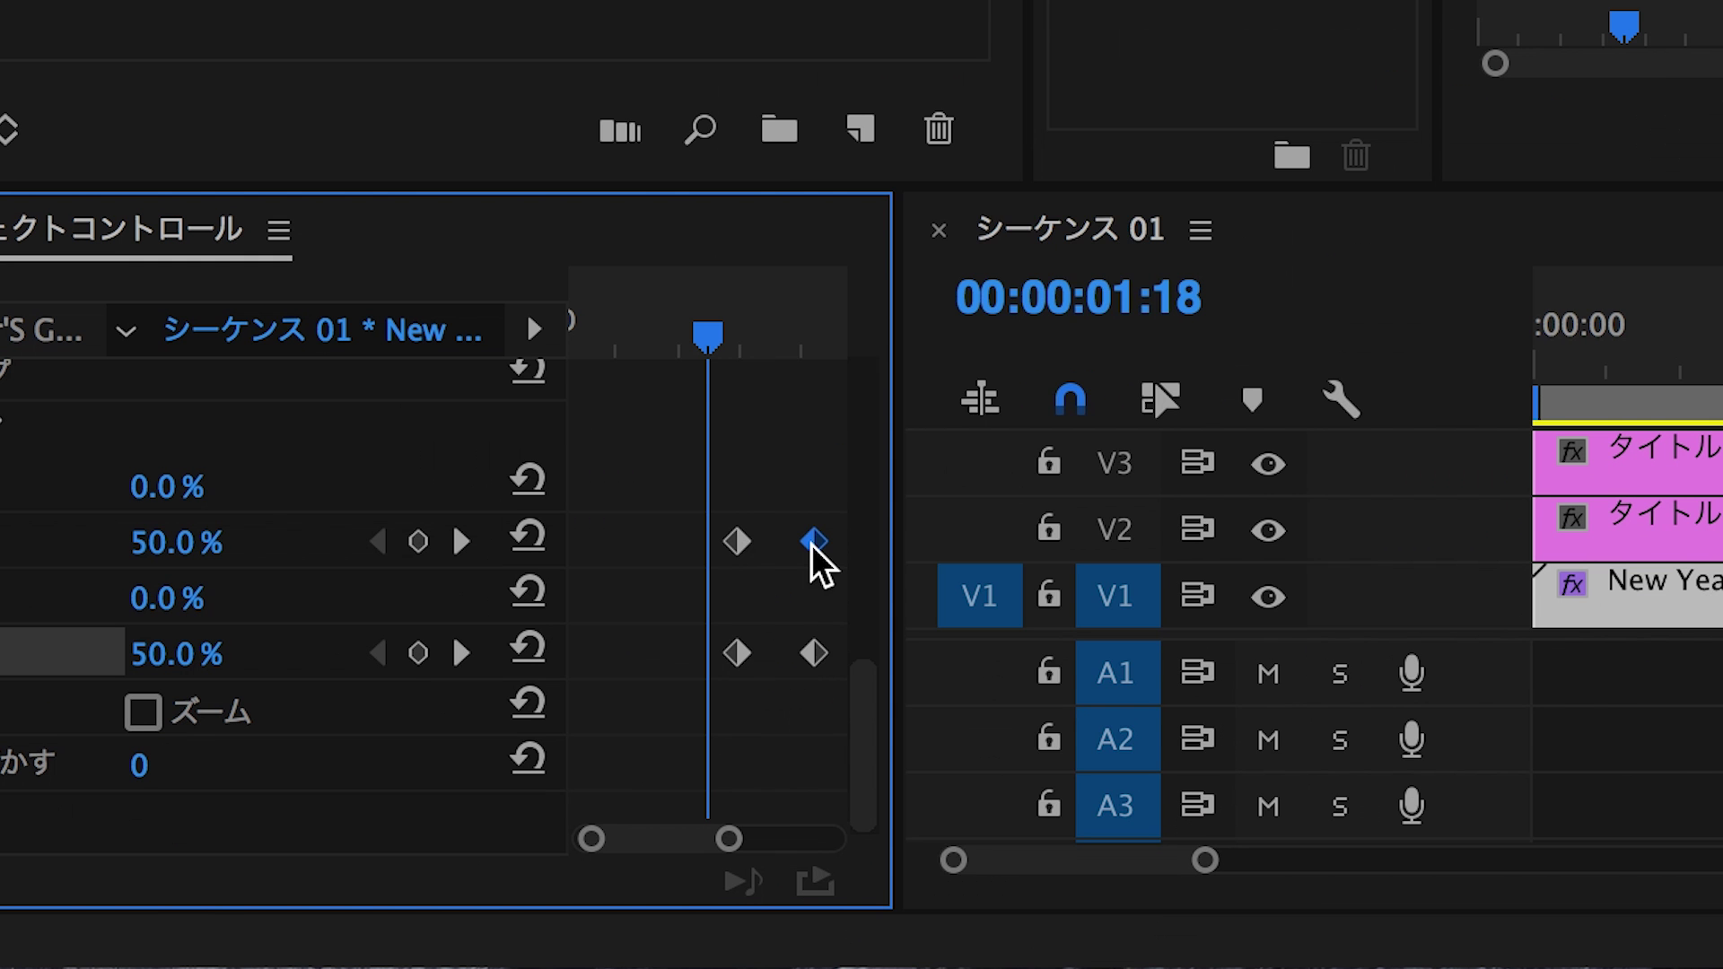
Step: Set the later Top and Bottom crop keyframes to ease in (イーズイン)
{"action": "right_click", "coordinate": [575, 823]}
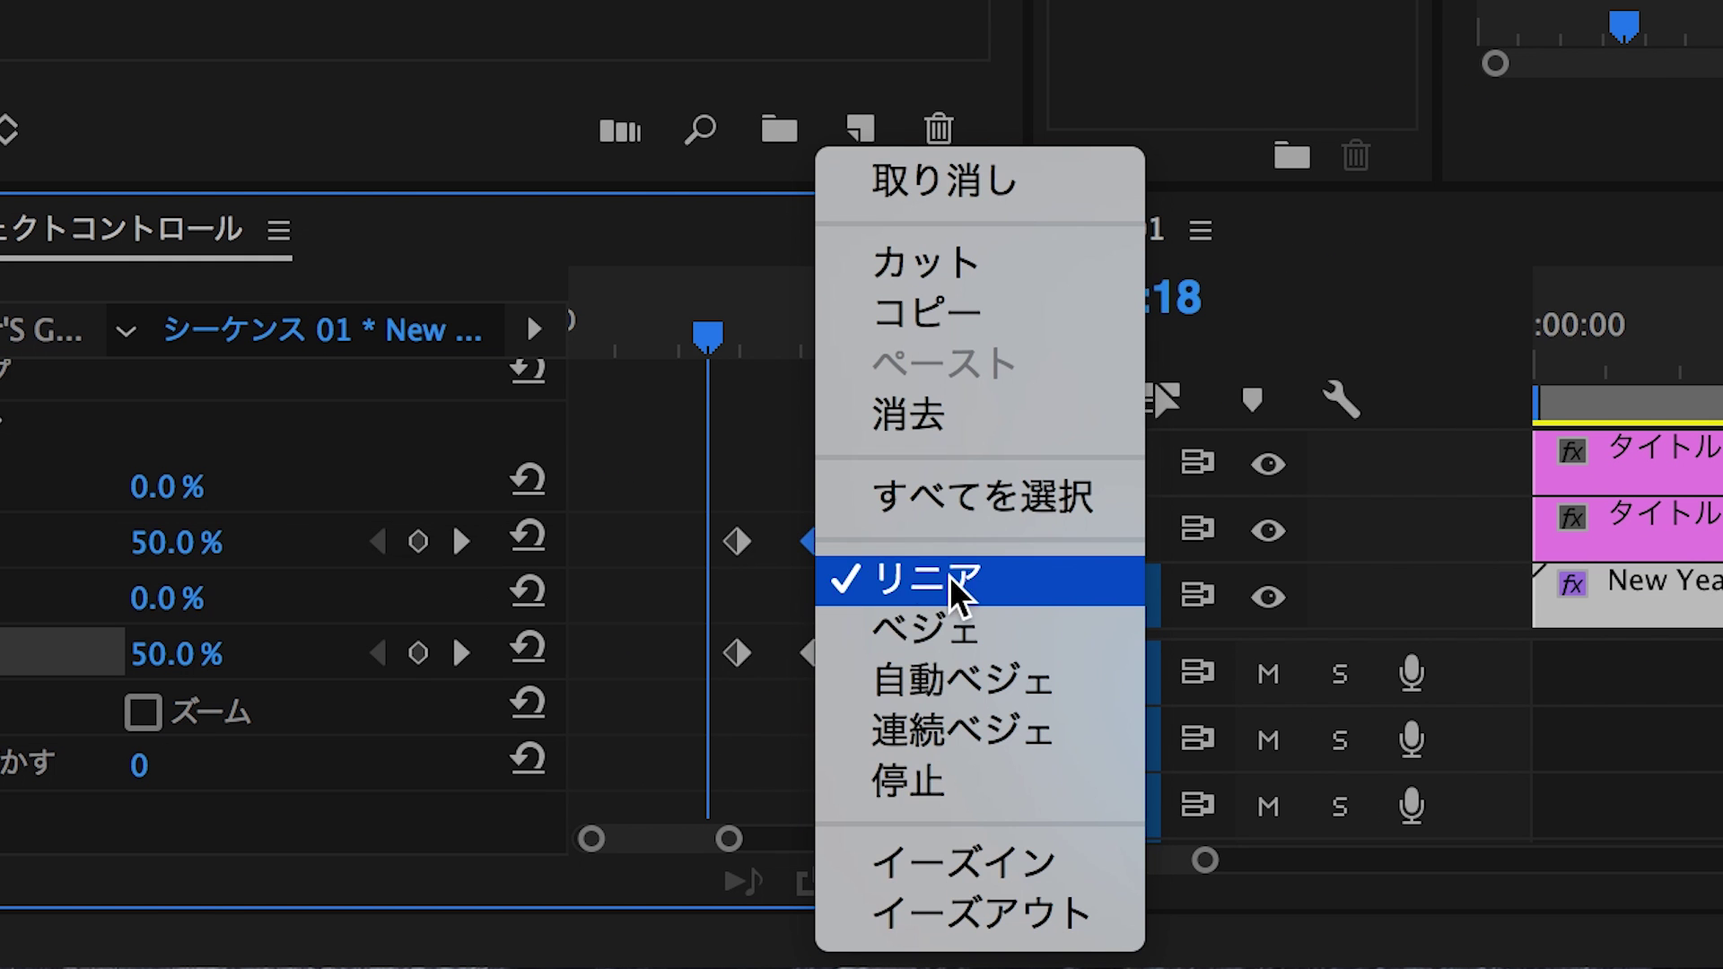
{"action": "left_click", "coordinate": [1102, 891]}
{"action": "left_click_drag", "start_coordinate": [741, 348], "coordinate": [745, 341]}
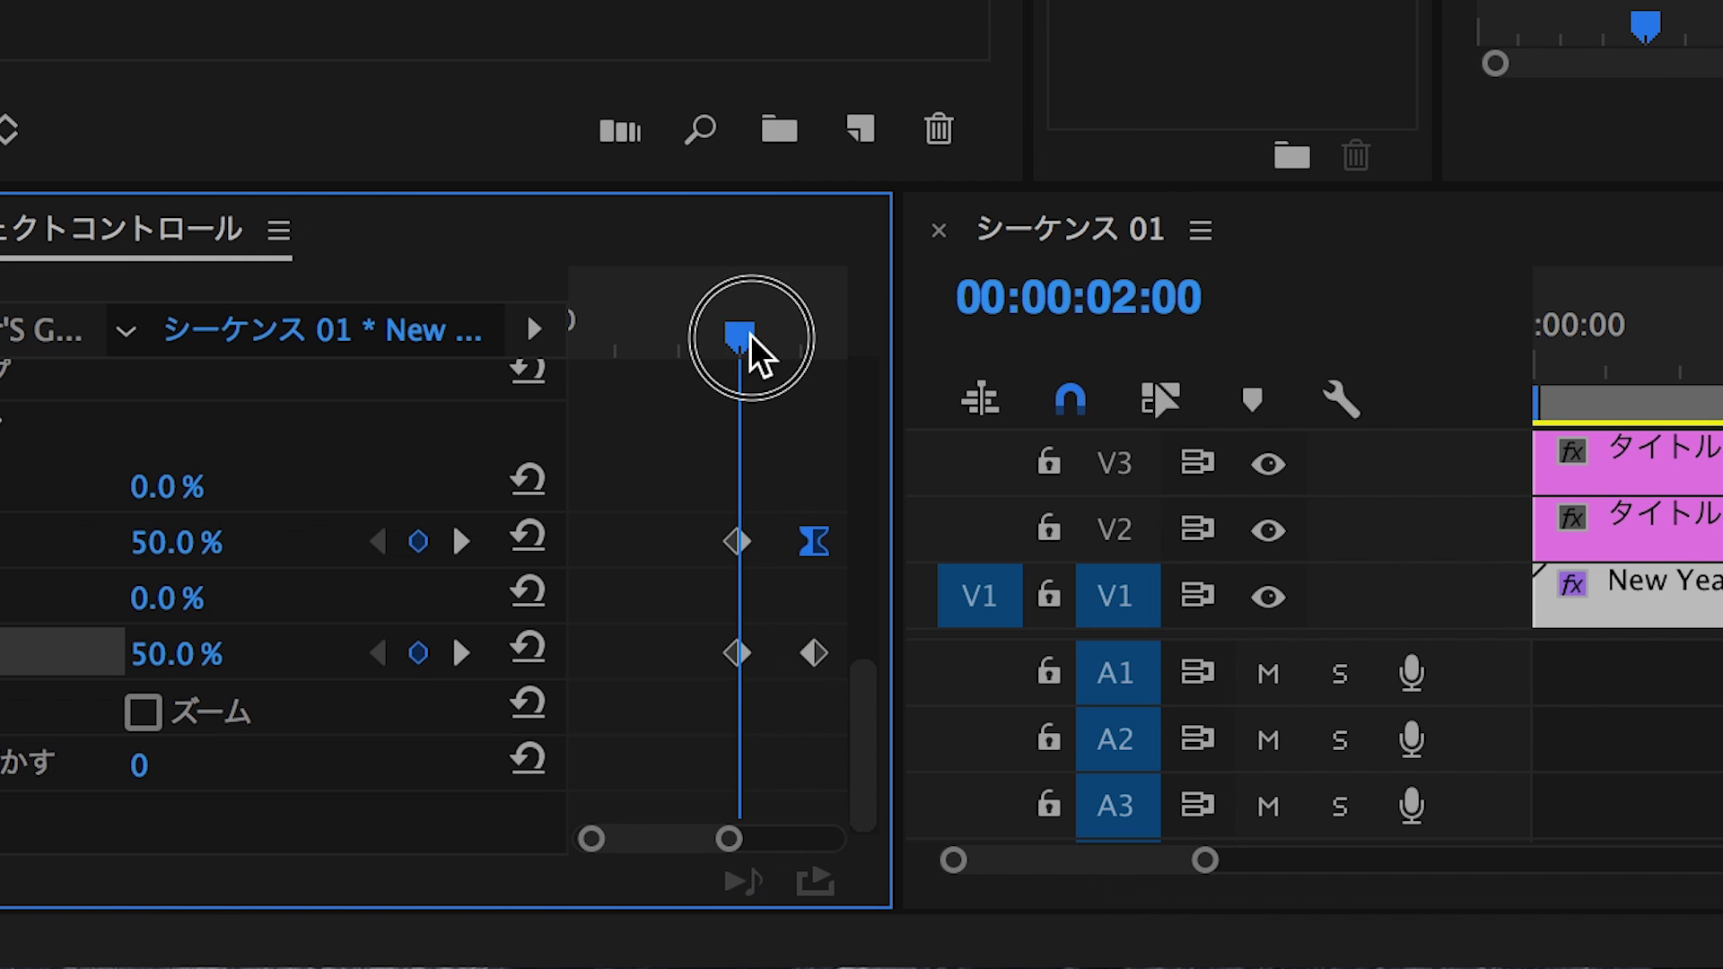
{"action": "left_click", "coordinate": [810, 655]}
{"action": "right_click", "coordinate": [810, 655]}
{"action": "left_click", "coordinate": [866, 864]}
Step: Replay the eased title reveal from before the crop keyframes
{"action": "left_click", "coordinate": [681, 352]}
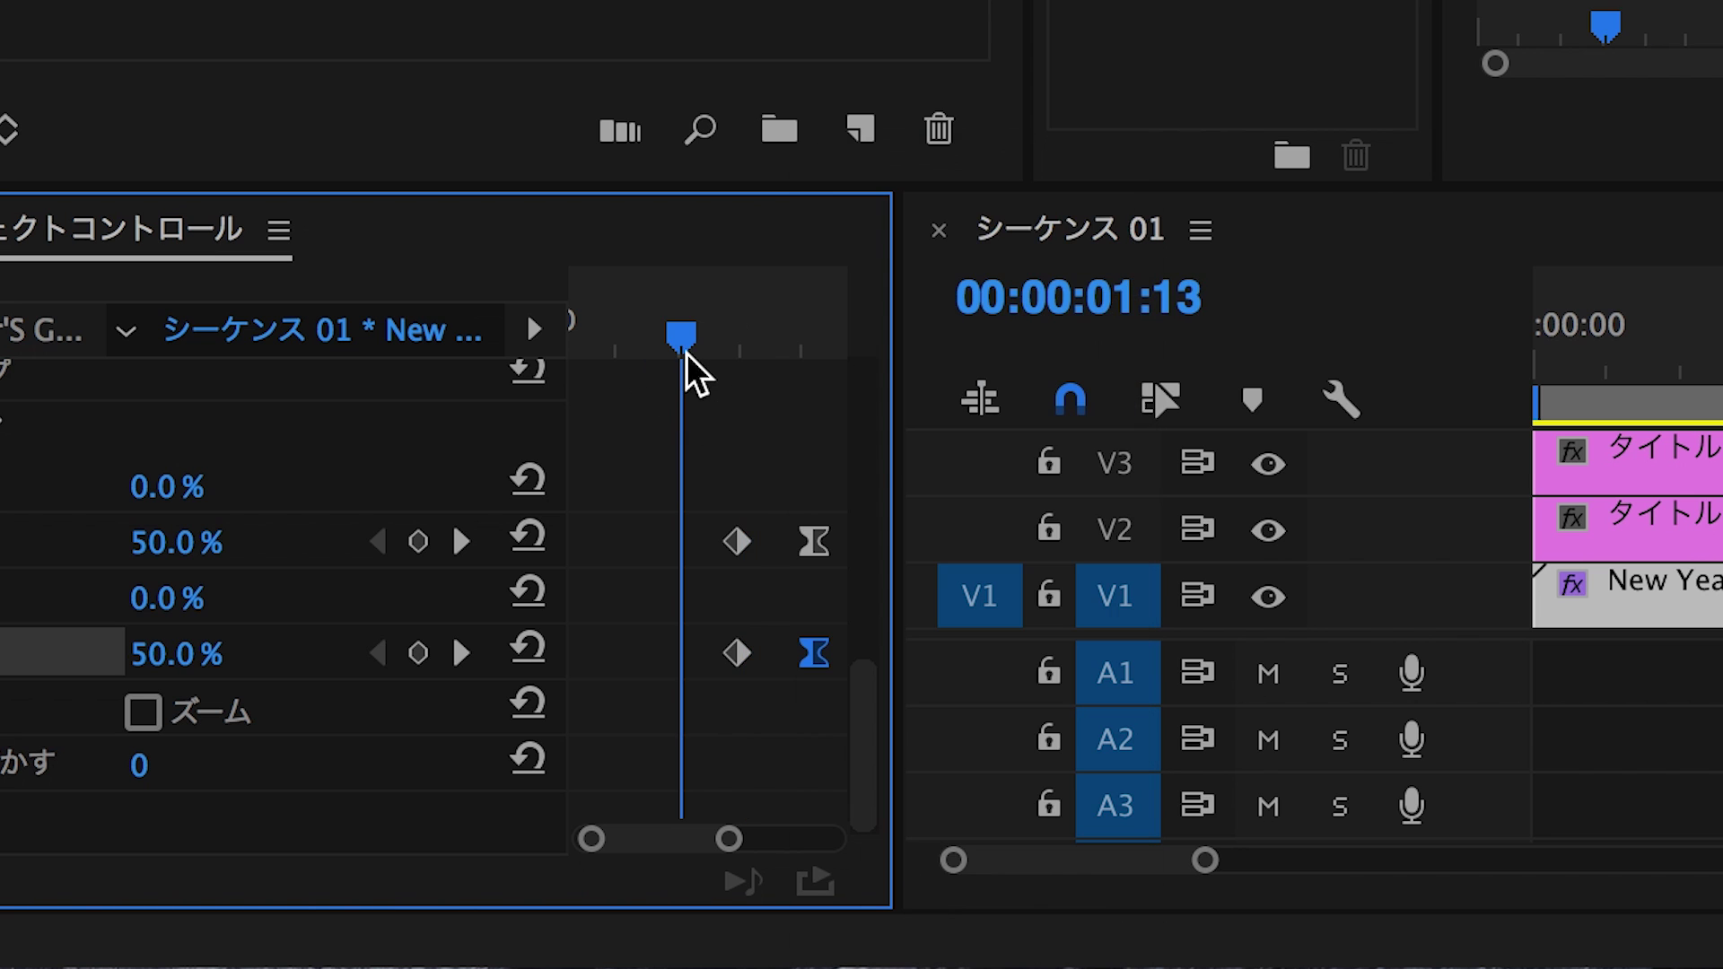
{"action": "key", "text": "space"}
{"action": "left_click", "coordinate": [729, 336]}
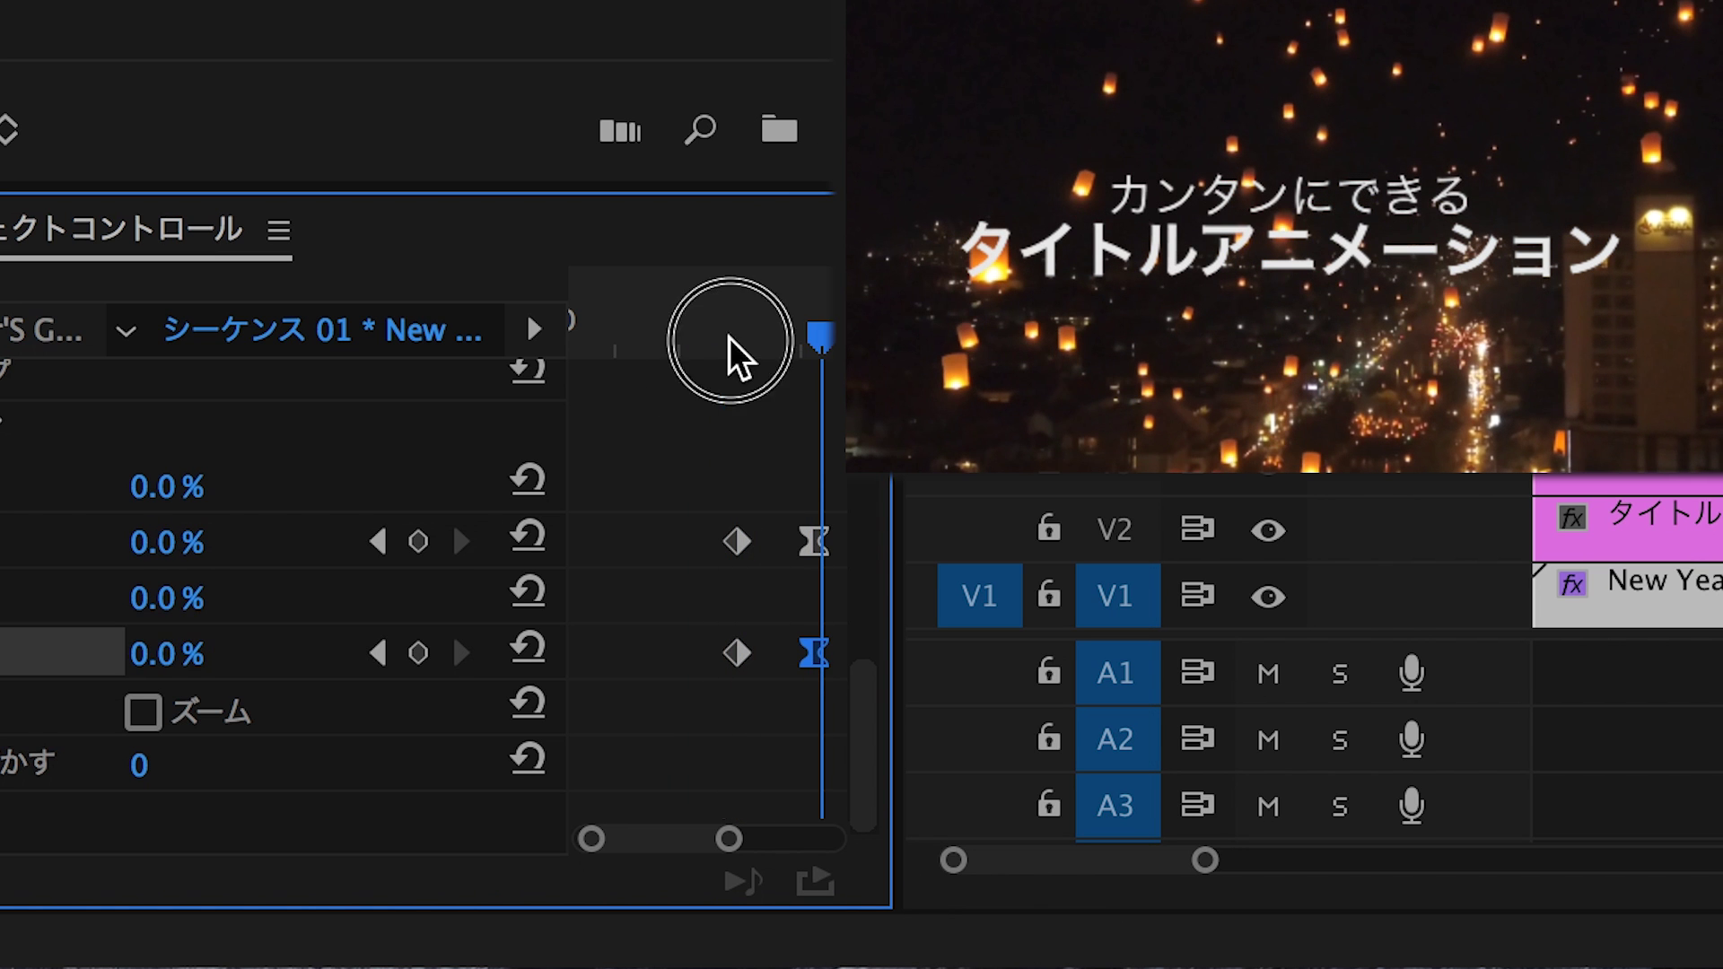
{"action": "key", "text": "space"}
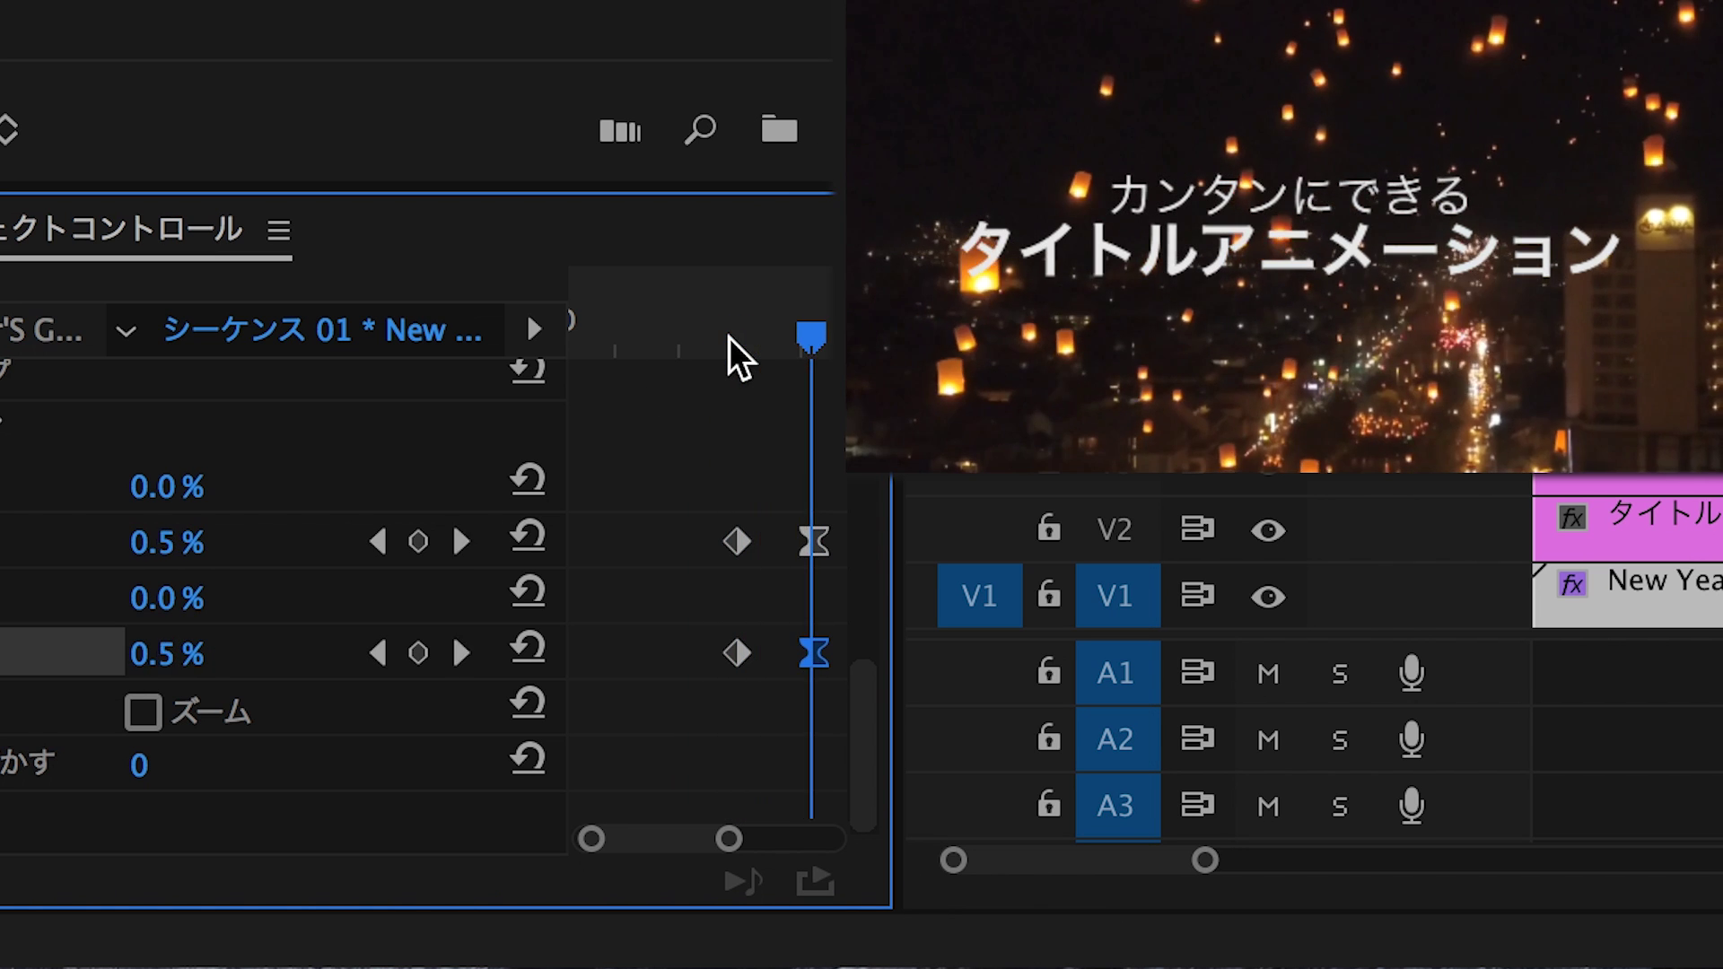
Step: Apply easing to the first Top and first Bottom crop keyframes
{"action": "left_click", "coordinate": [737, 541]}
{"action": "right_click", "coordinate": [737, 541]}
{"action": "left_click", "coordinate": [808, 853]}
{"action": "right_click", "coordinate": [740, 655]}
{"action": "left_click", "coordinate": [843, 914]}
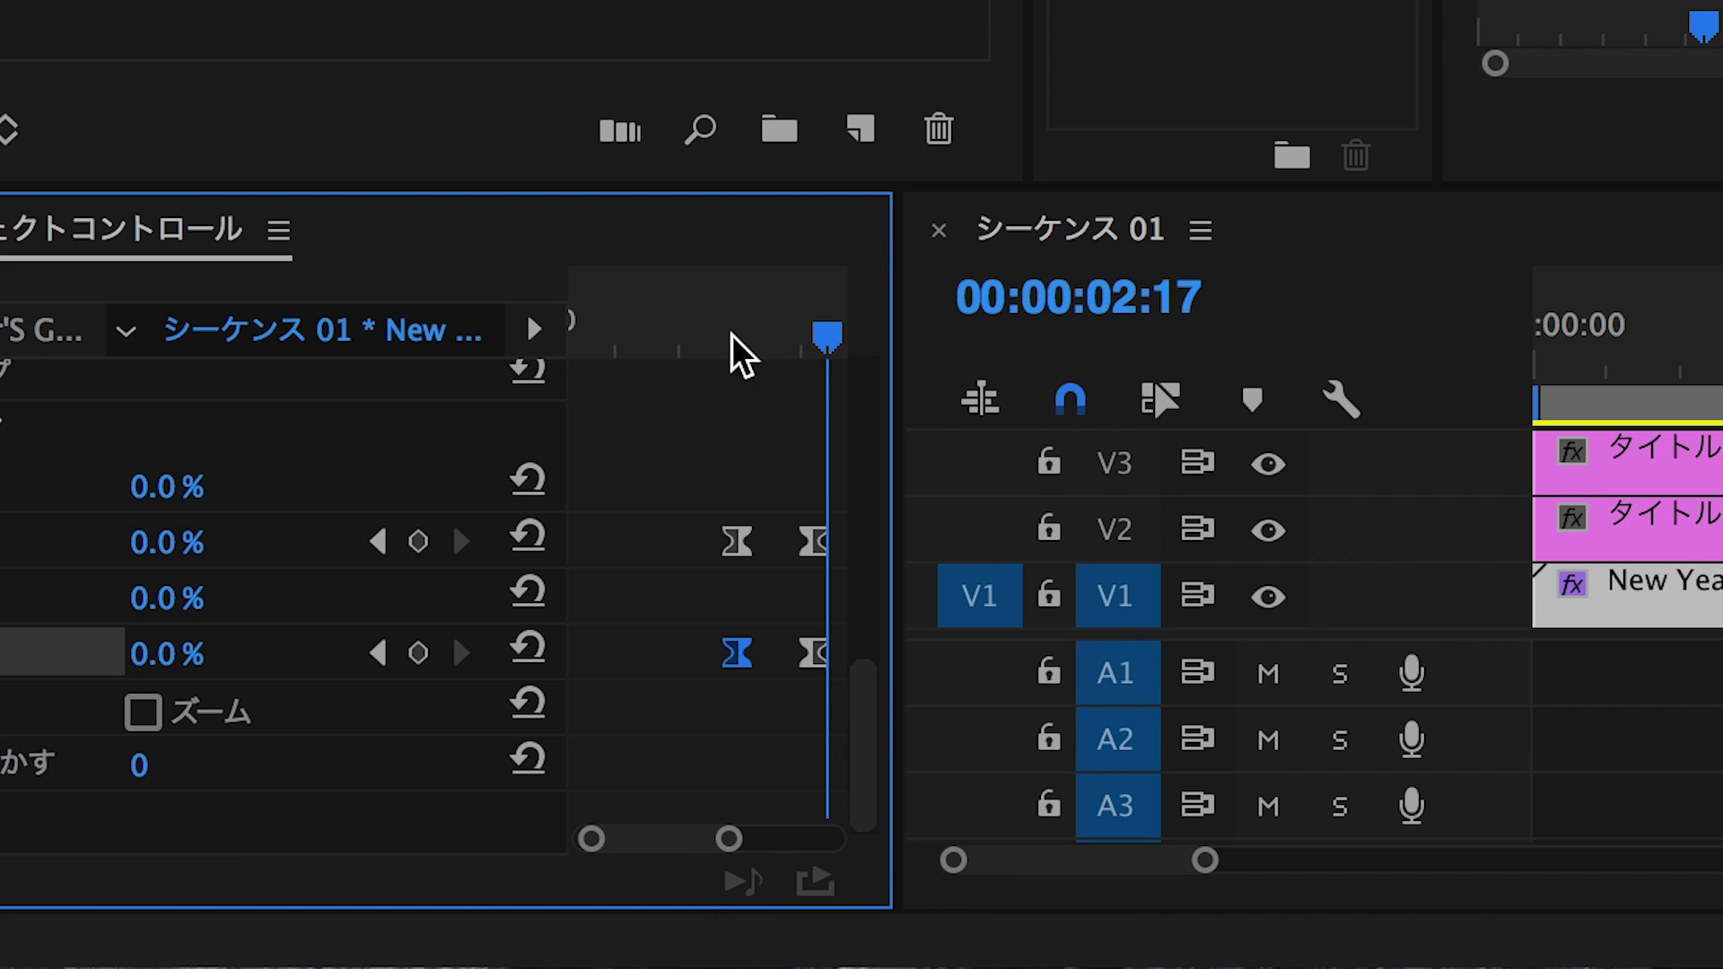
{"action": "left_click", "coordinate": [690, 339]}
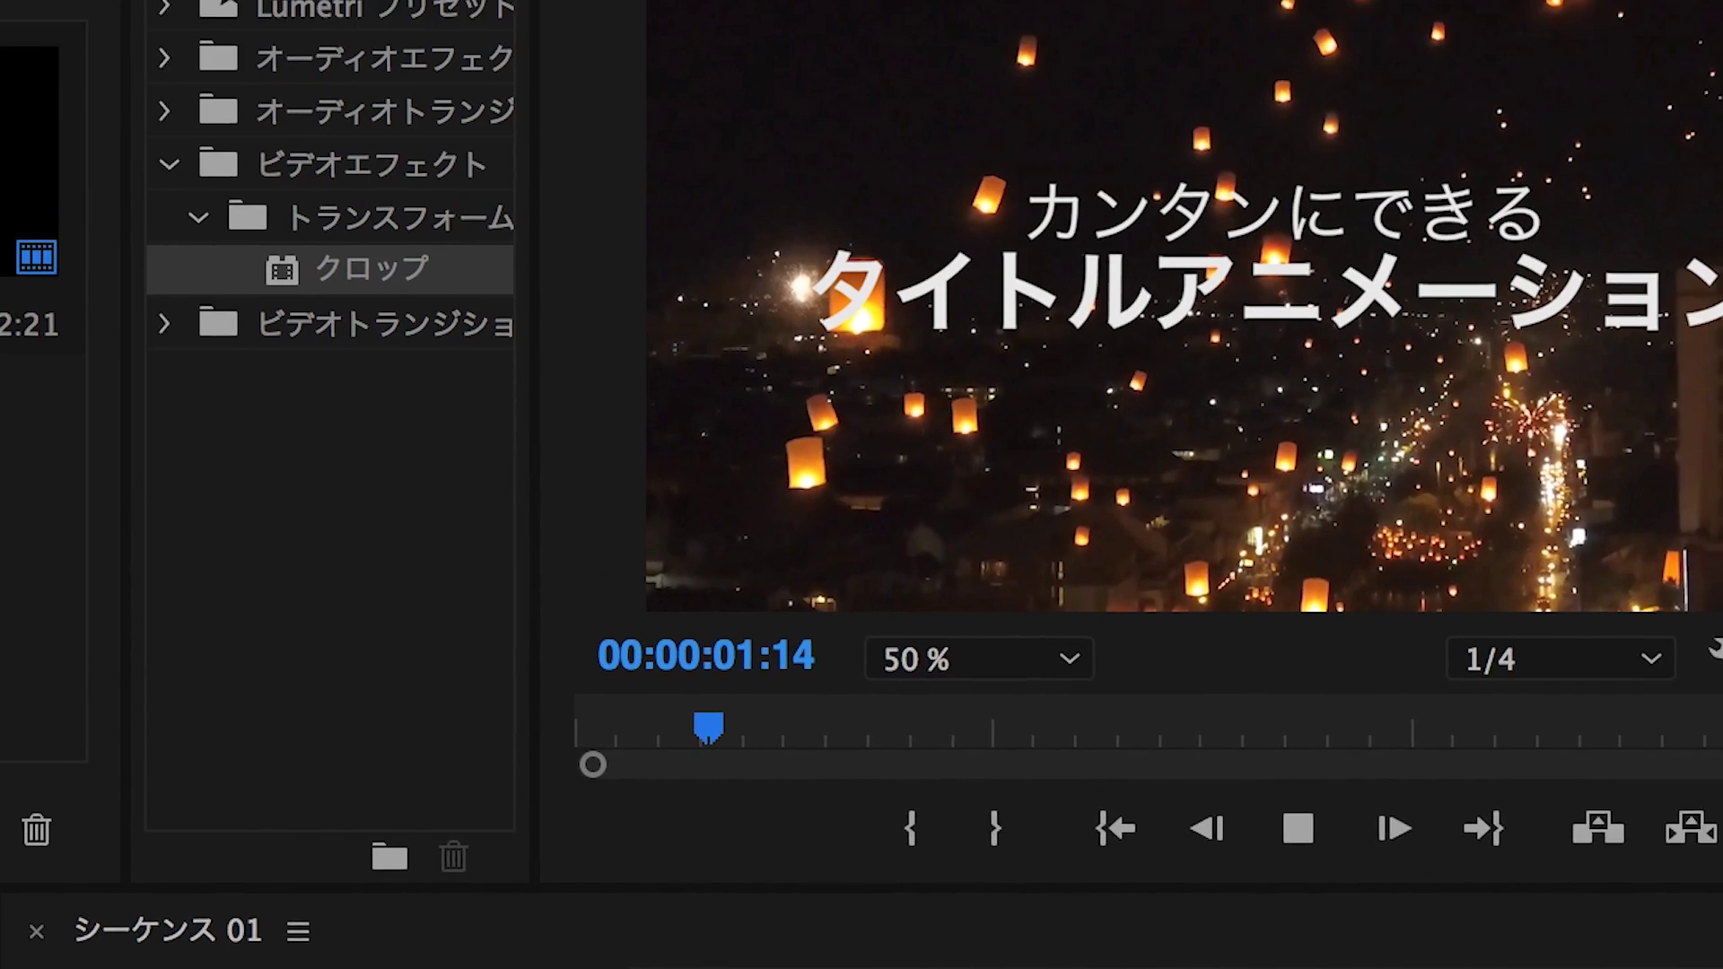
Step: Play the eased title reveal over the lantern footage a couple of times
{"action": "key", "text": "space"}
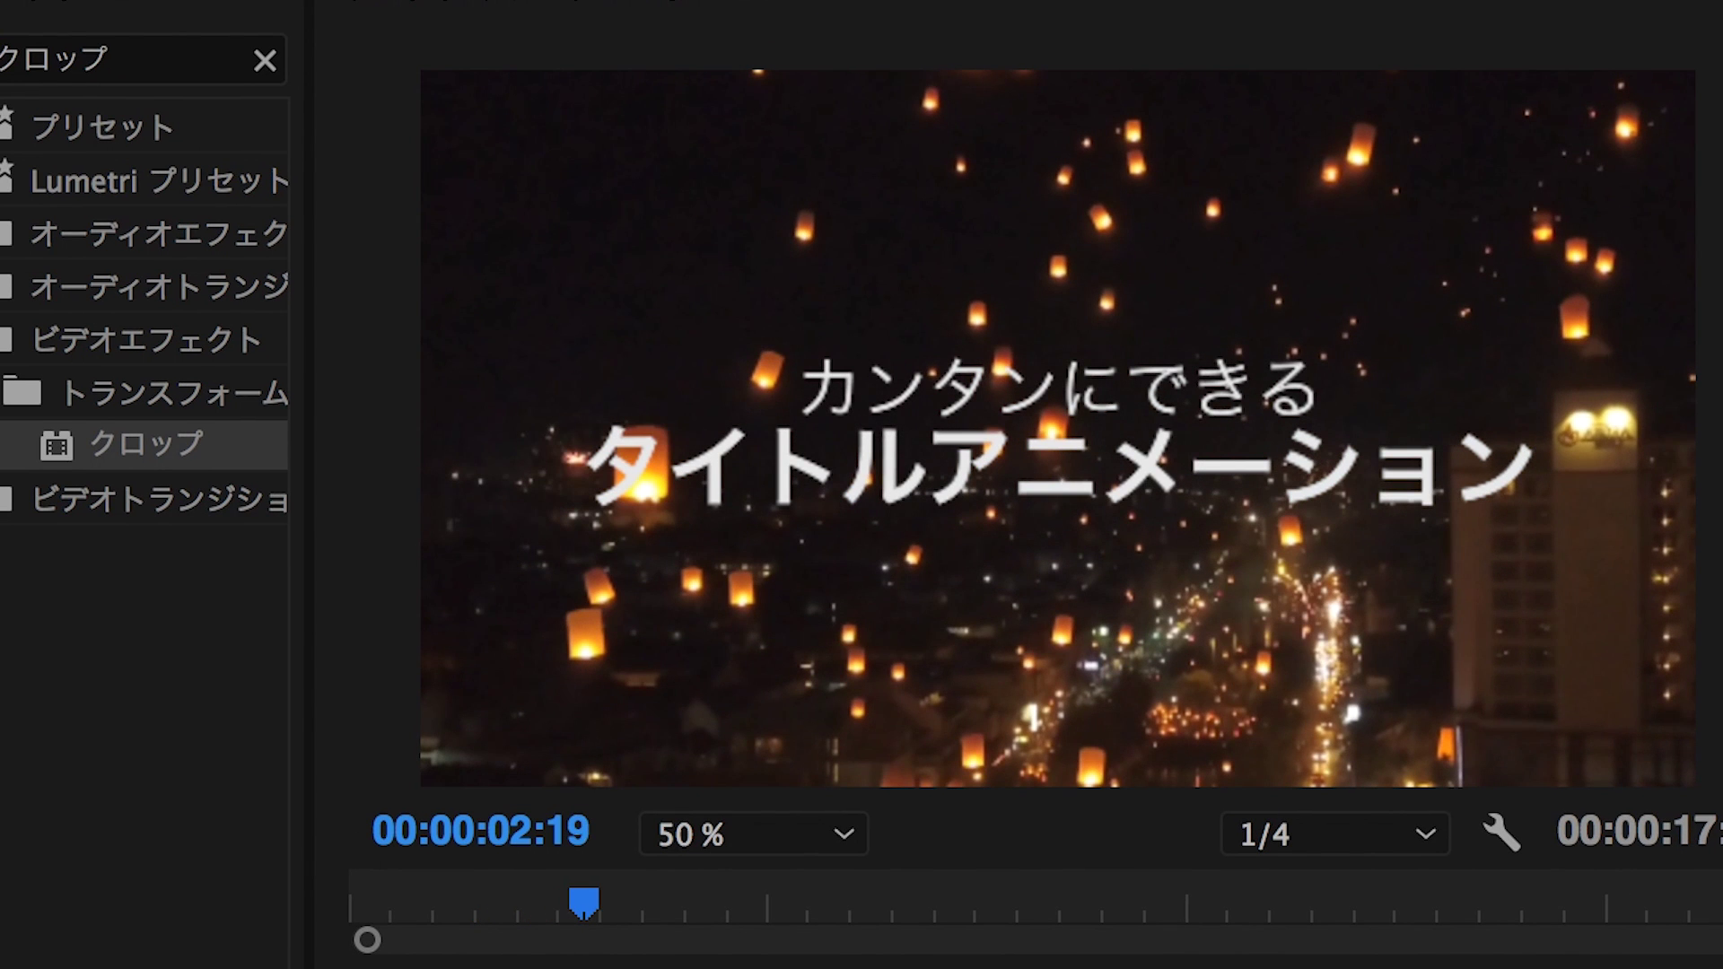
{"action": "key", "text": "space"}
{"action": "key", "text": "space"}
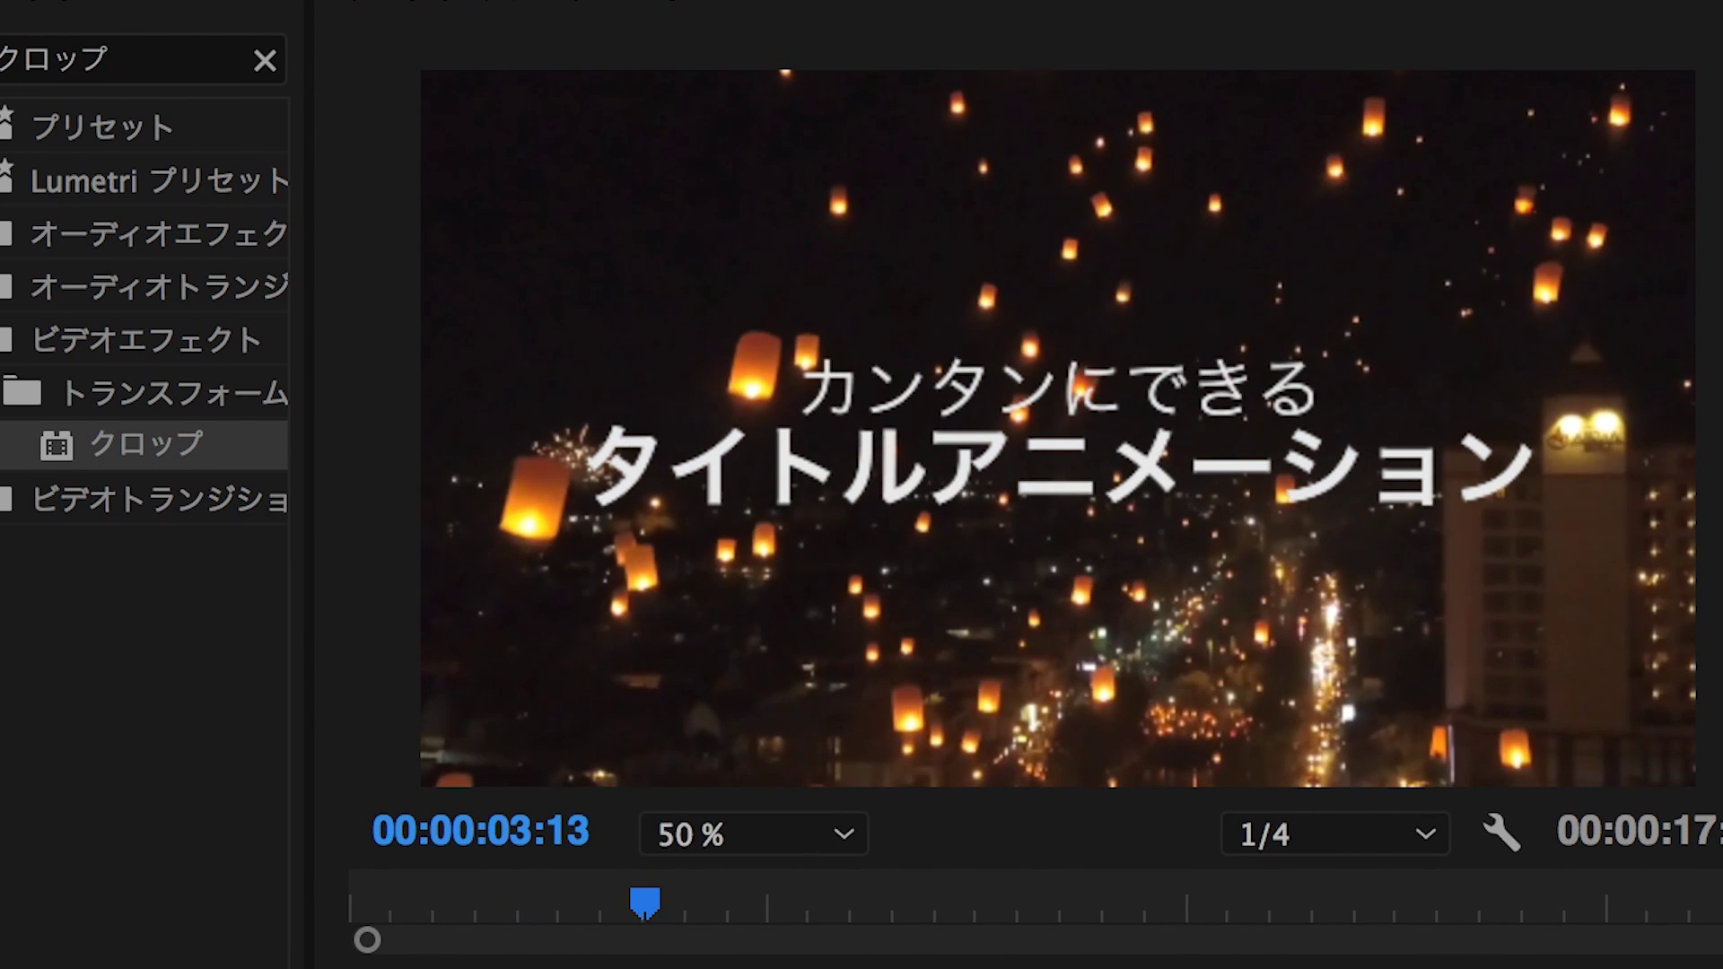
{"action": "key", "text": "space"}
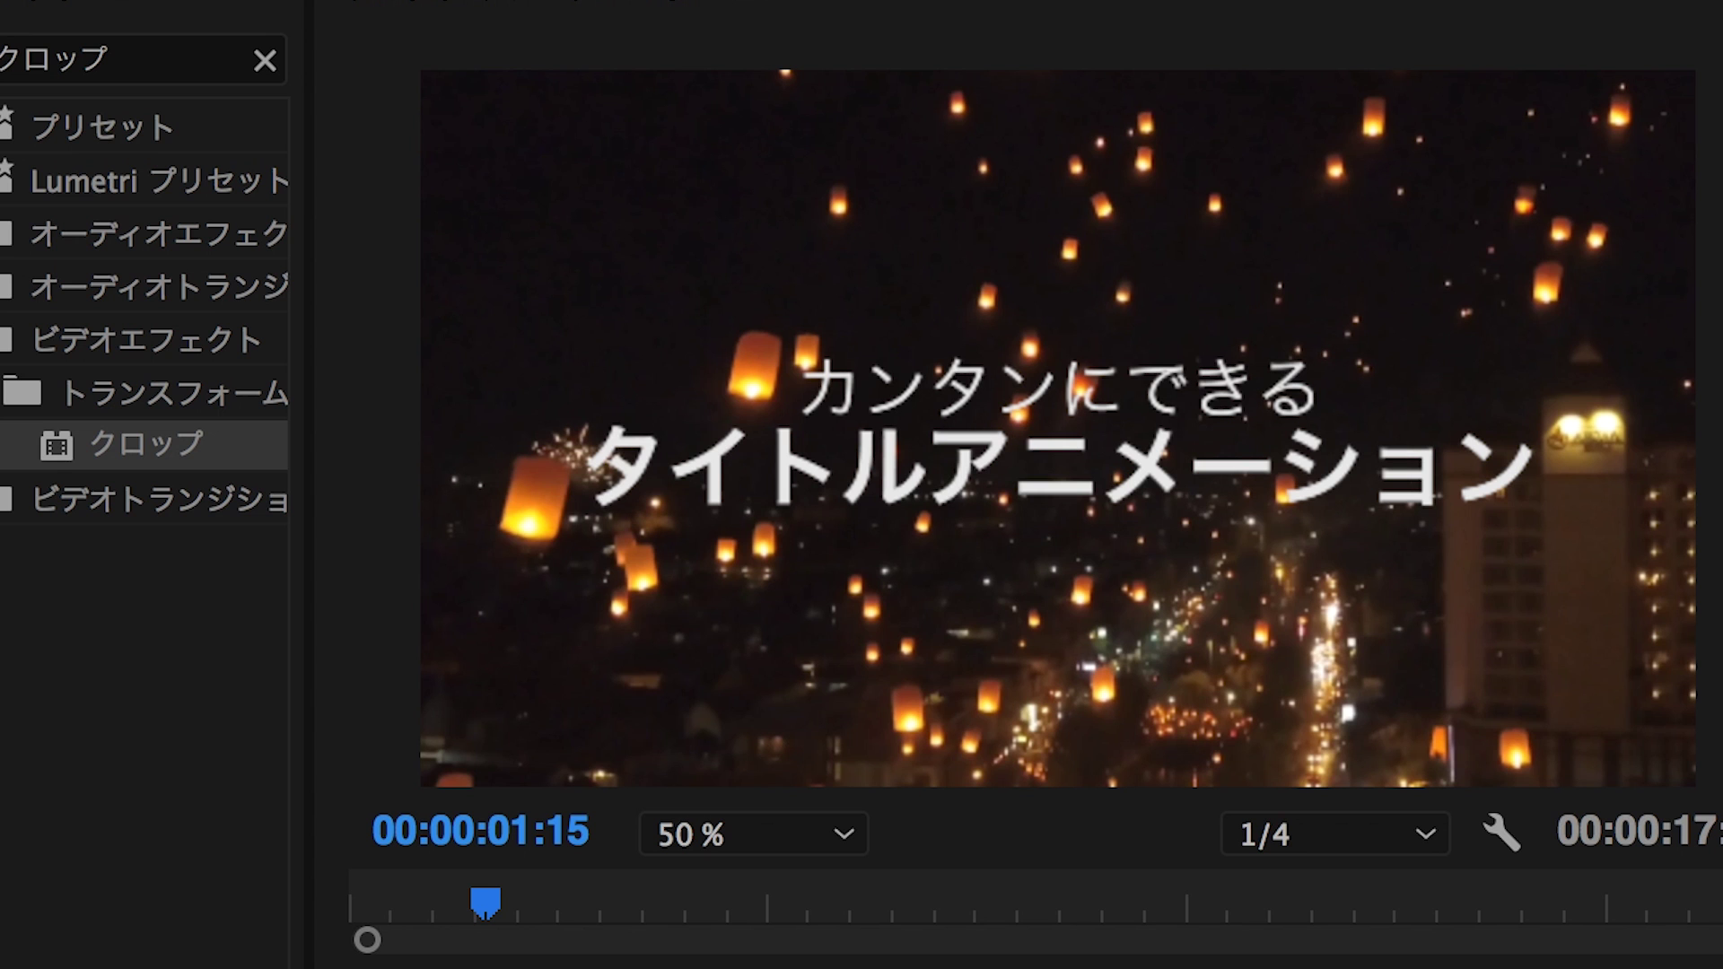
{"action": "key", "text": "space"}
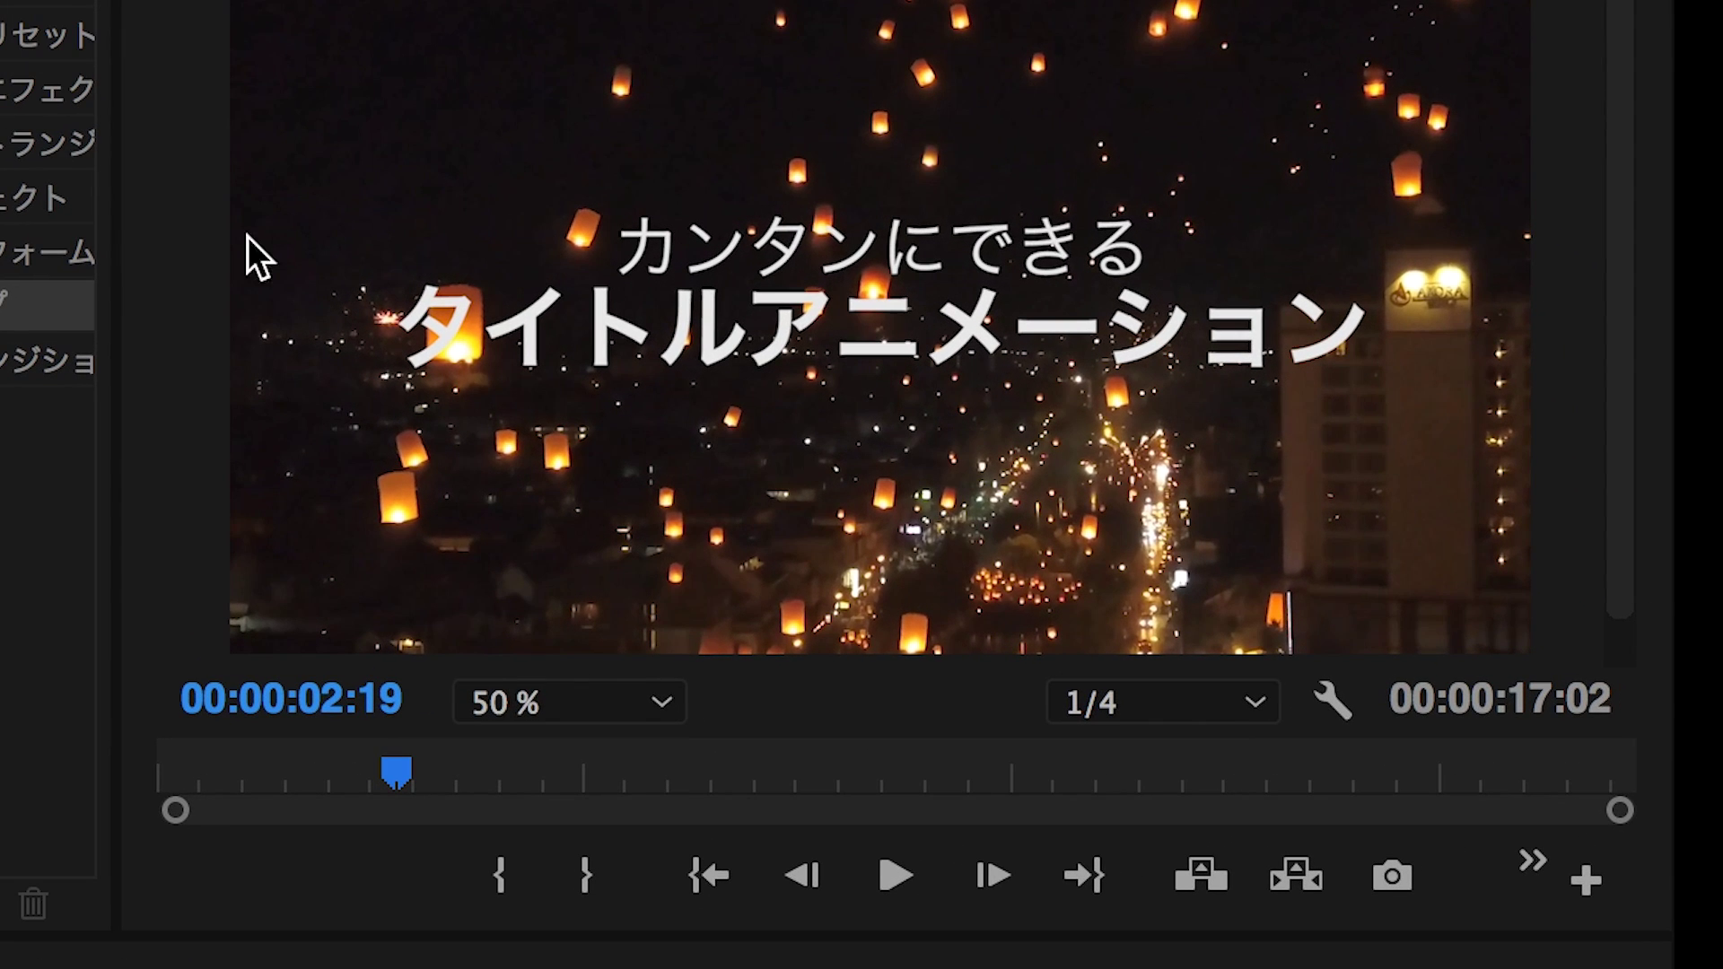
Step: Turn on セーフマージン guides in the Program monitor and return the playhead to 02:03
{"action": "left_click", "coordinate": [1328, 695]}
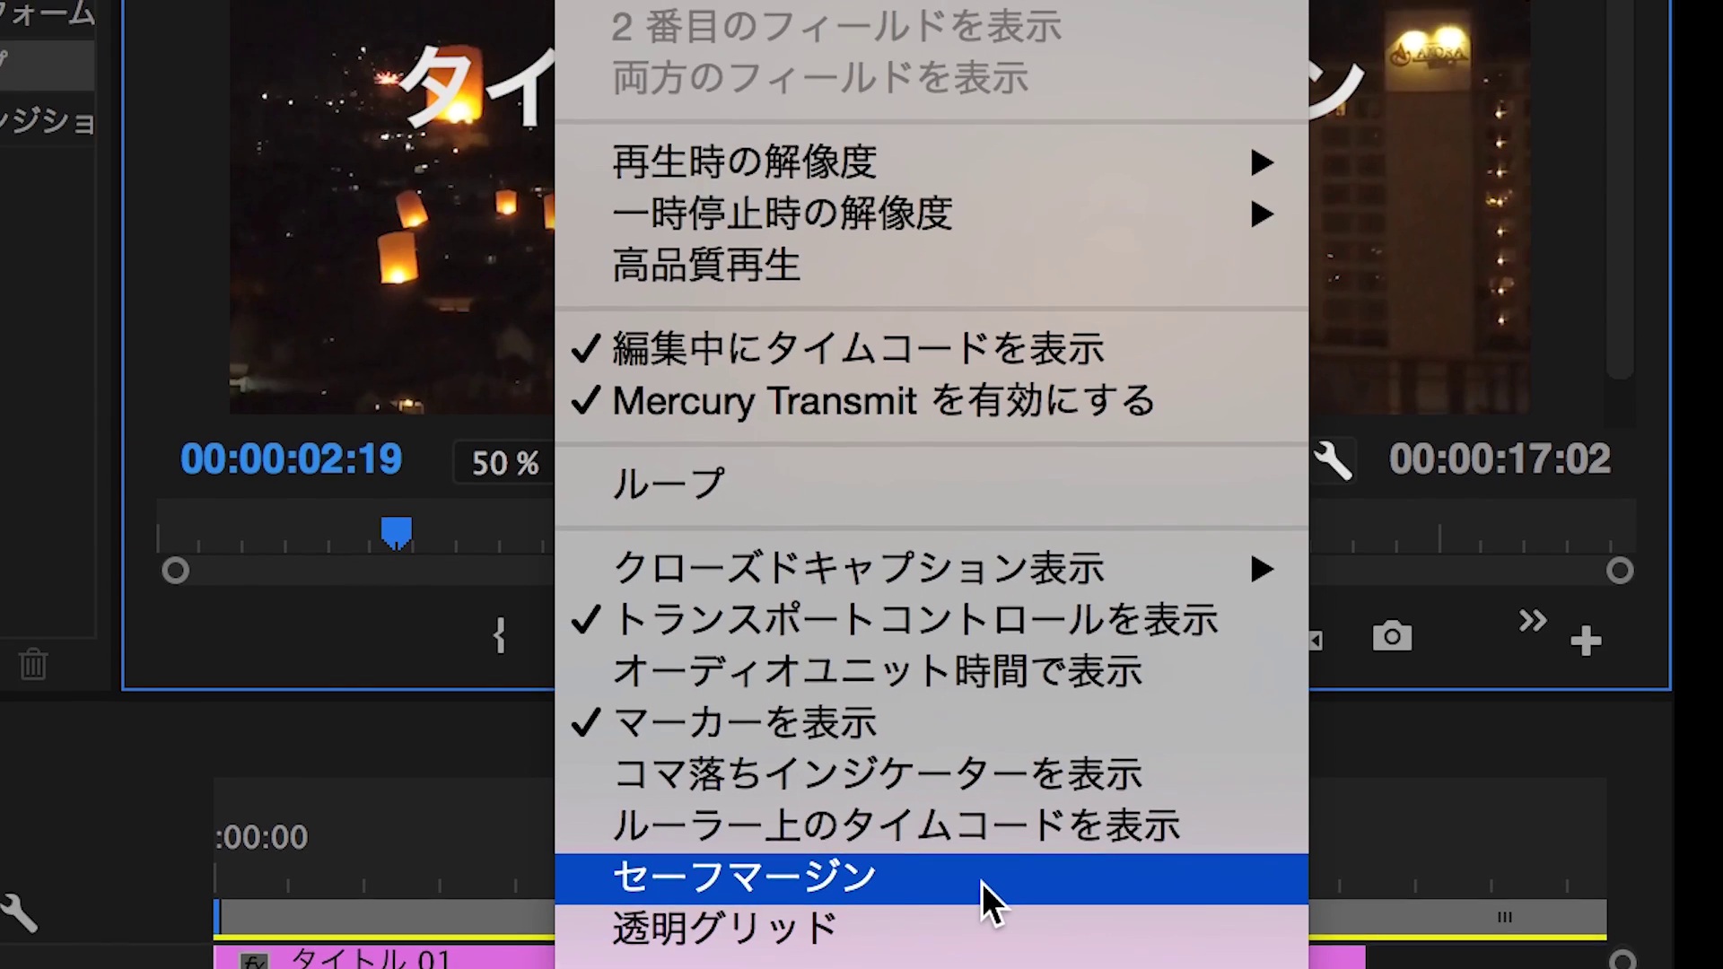
{"action": "left_click", "coordinate": [982, 644]}
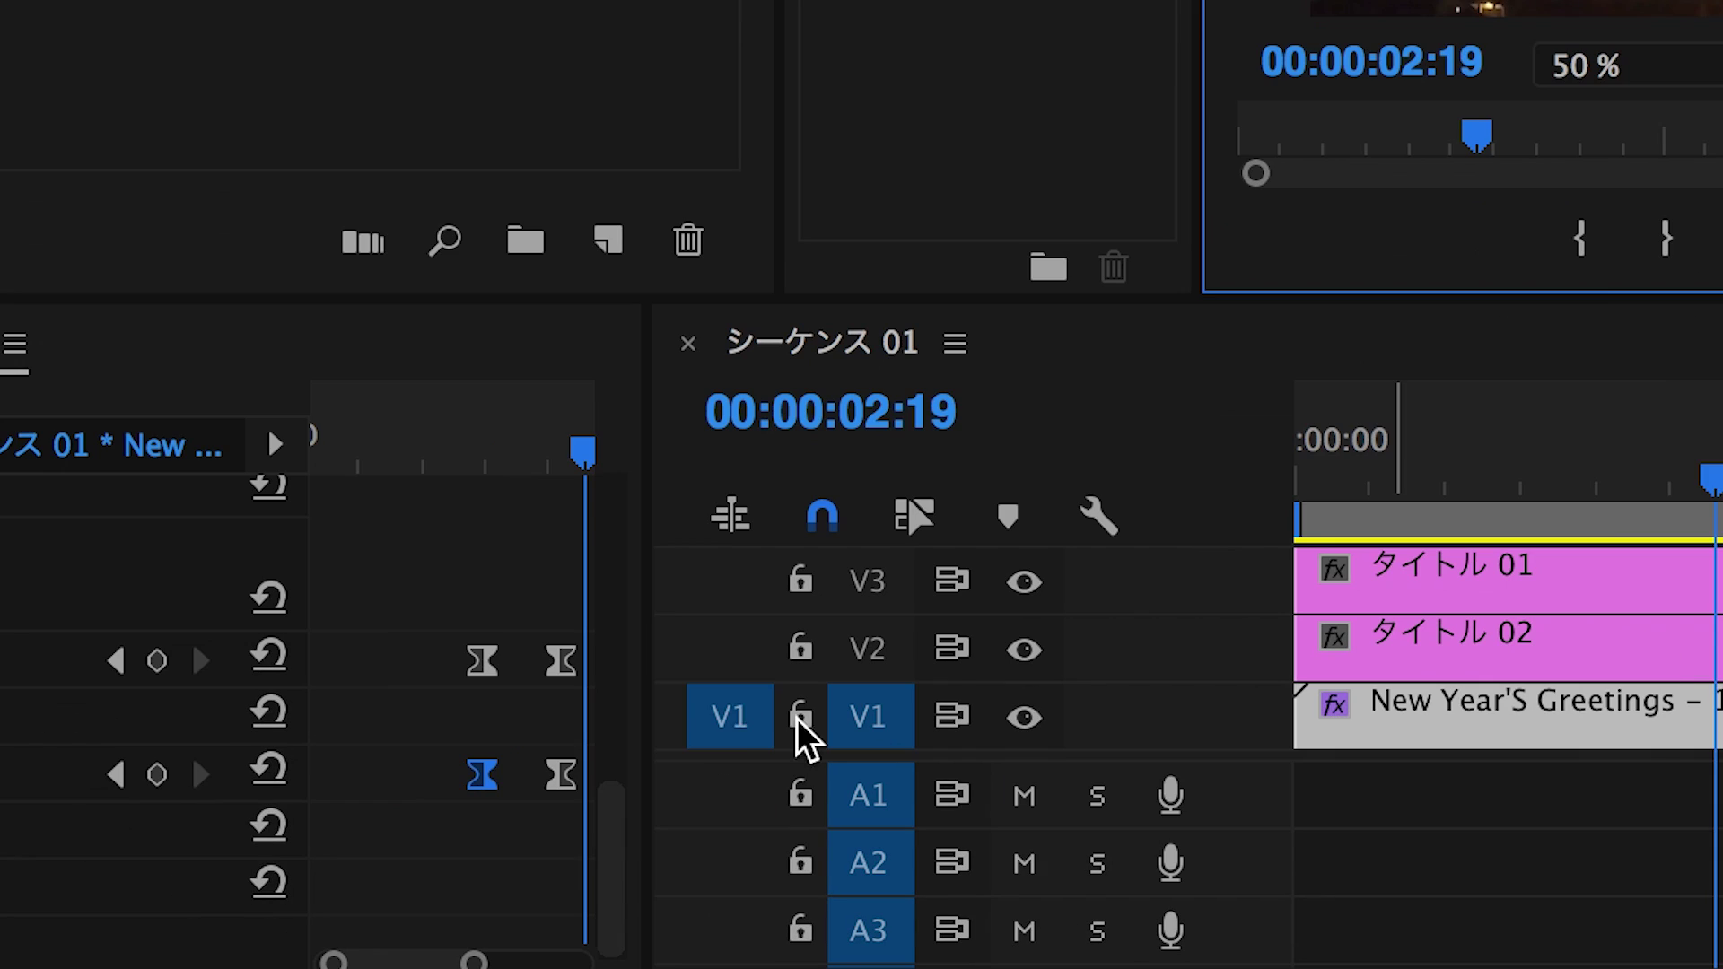
{"action": "left_click_drag", "start_coordinate": [550, 473], "coordinate": [508, 476]}
Step: Keyframe タイトル 01's Position so it rises from Y 664 to 540
{"action": "left_click", "coordinate": [1607, 601]}
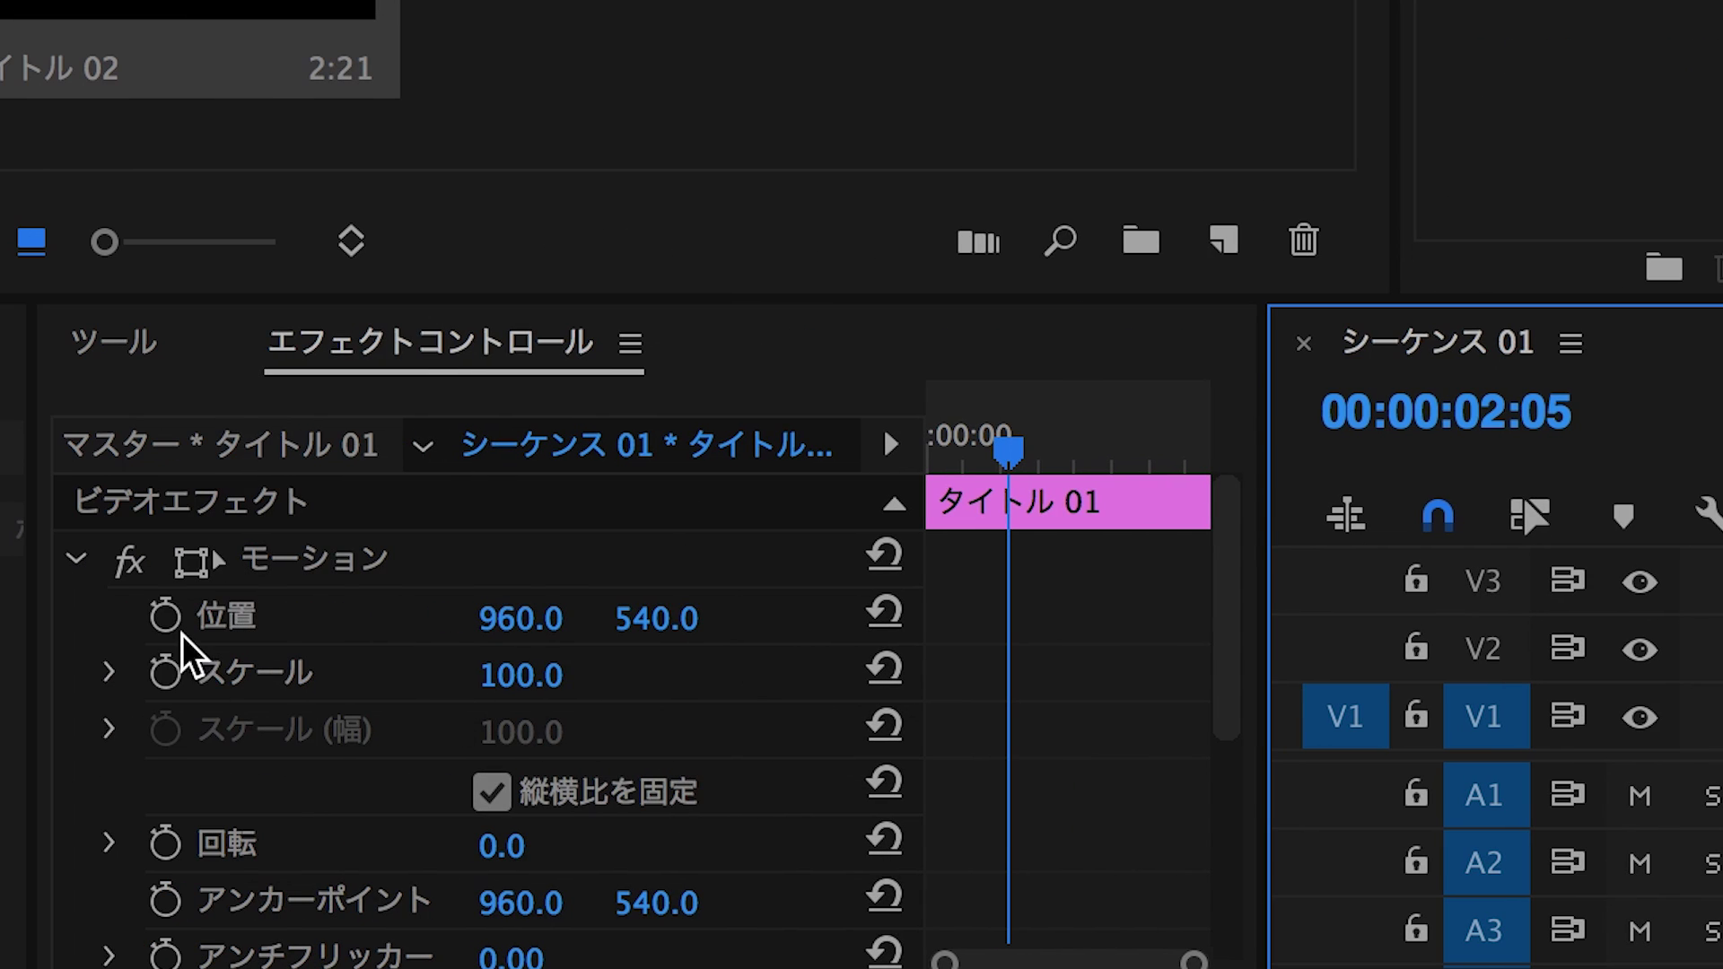
{"action": "left_click", "coordinate": [166, 616]}
{"action": "key", "text": "Left"}
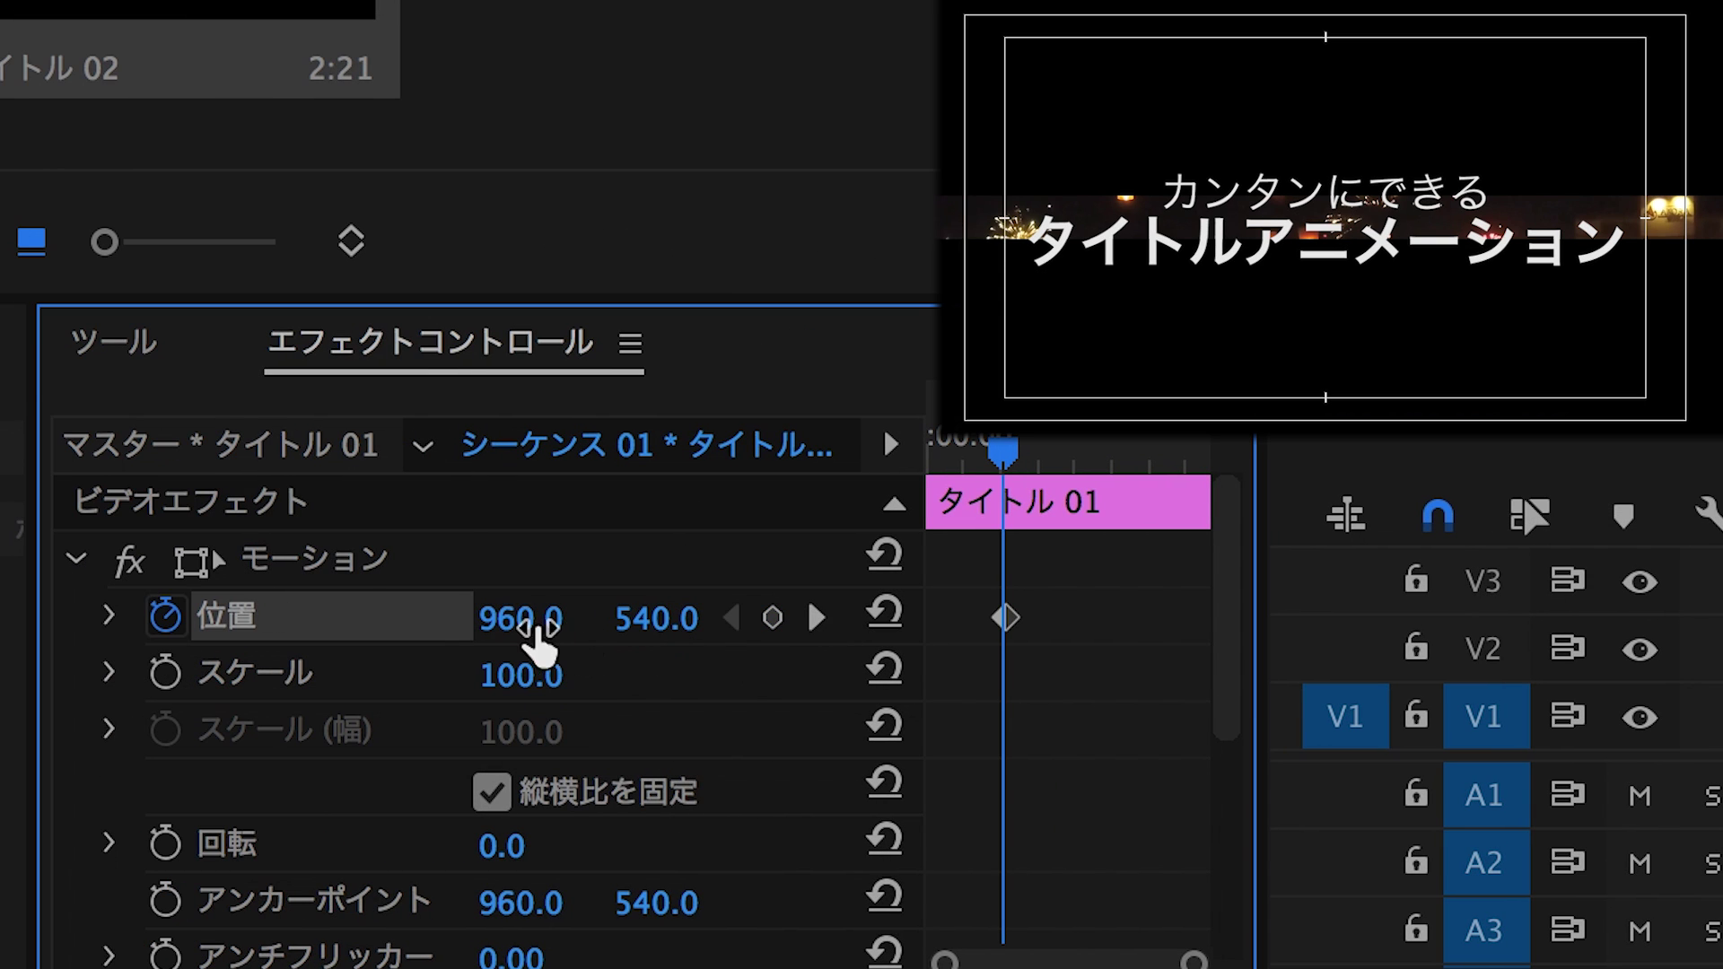
{"action": "left_click_drag", "start_coordinate": [642, 620], "coordinate": [753, 619]}
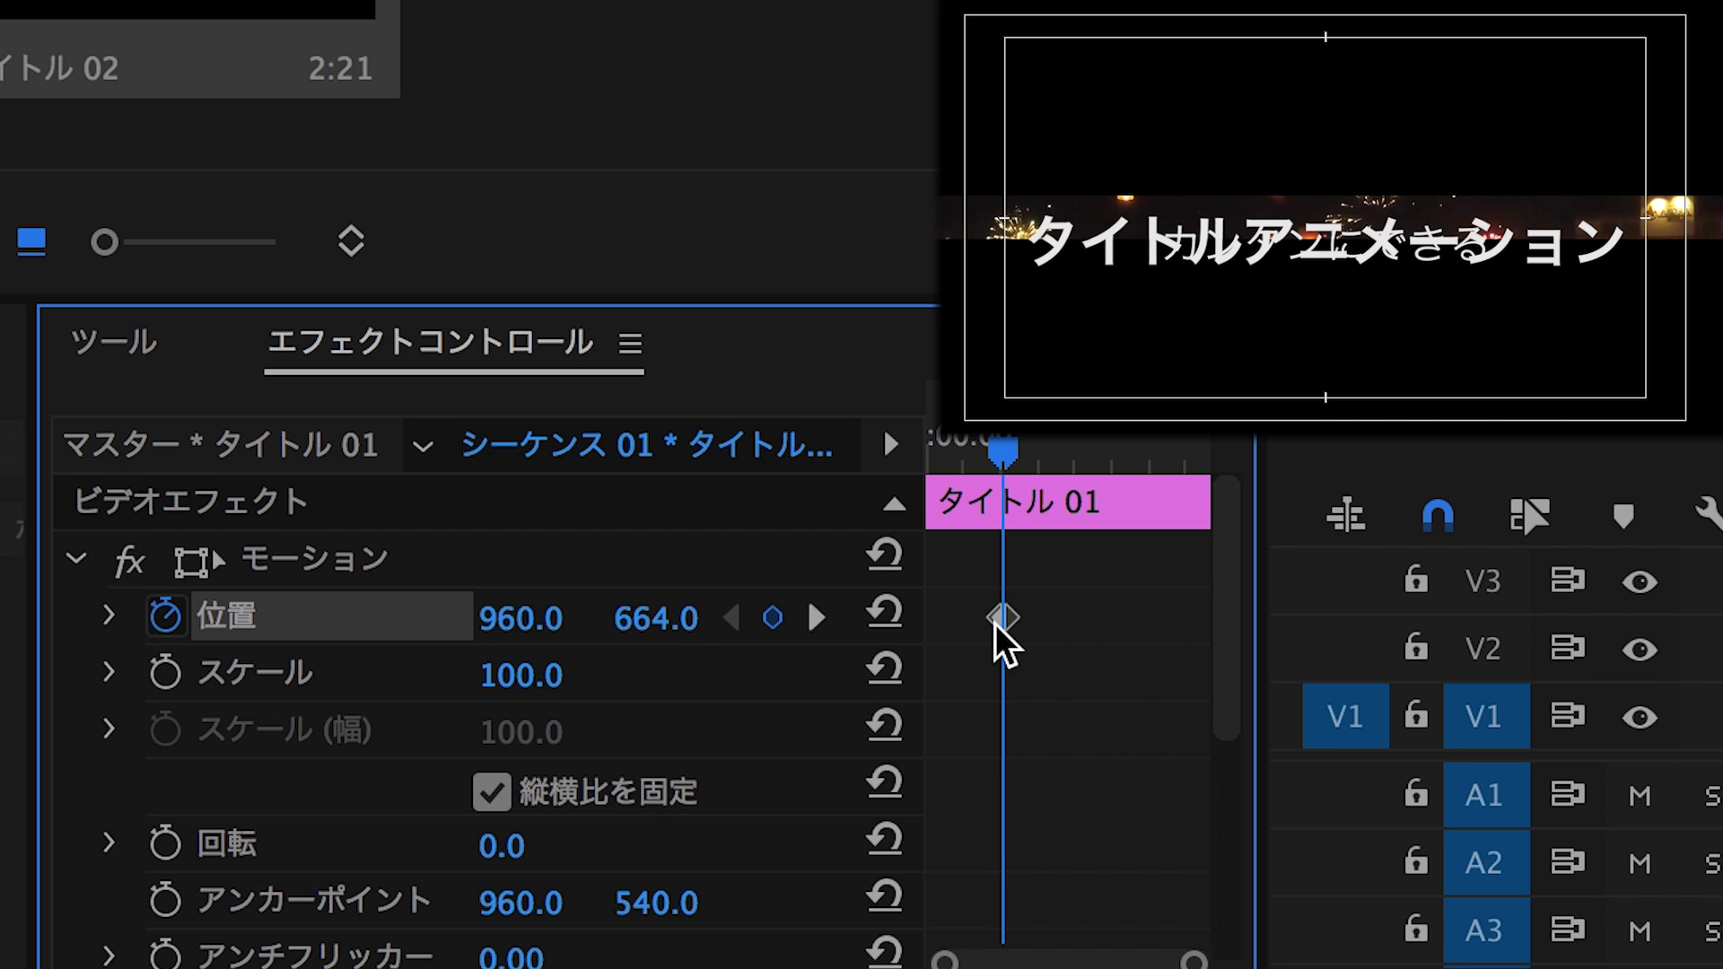
{"action": "scroll", "coordinate": [1003, 644], "scroll_direction": "up", "scroll_amount": 5}
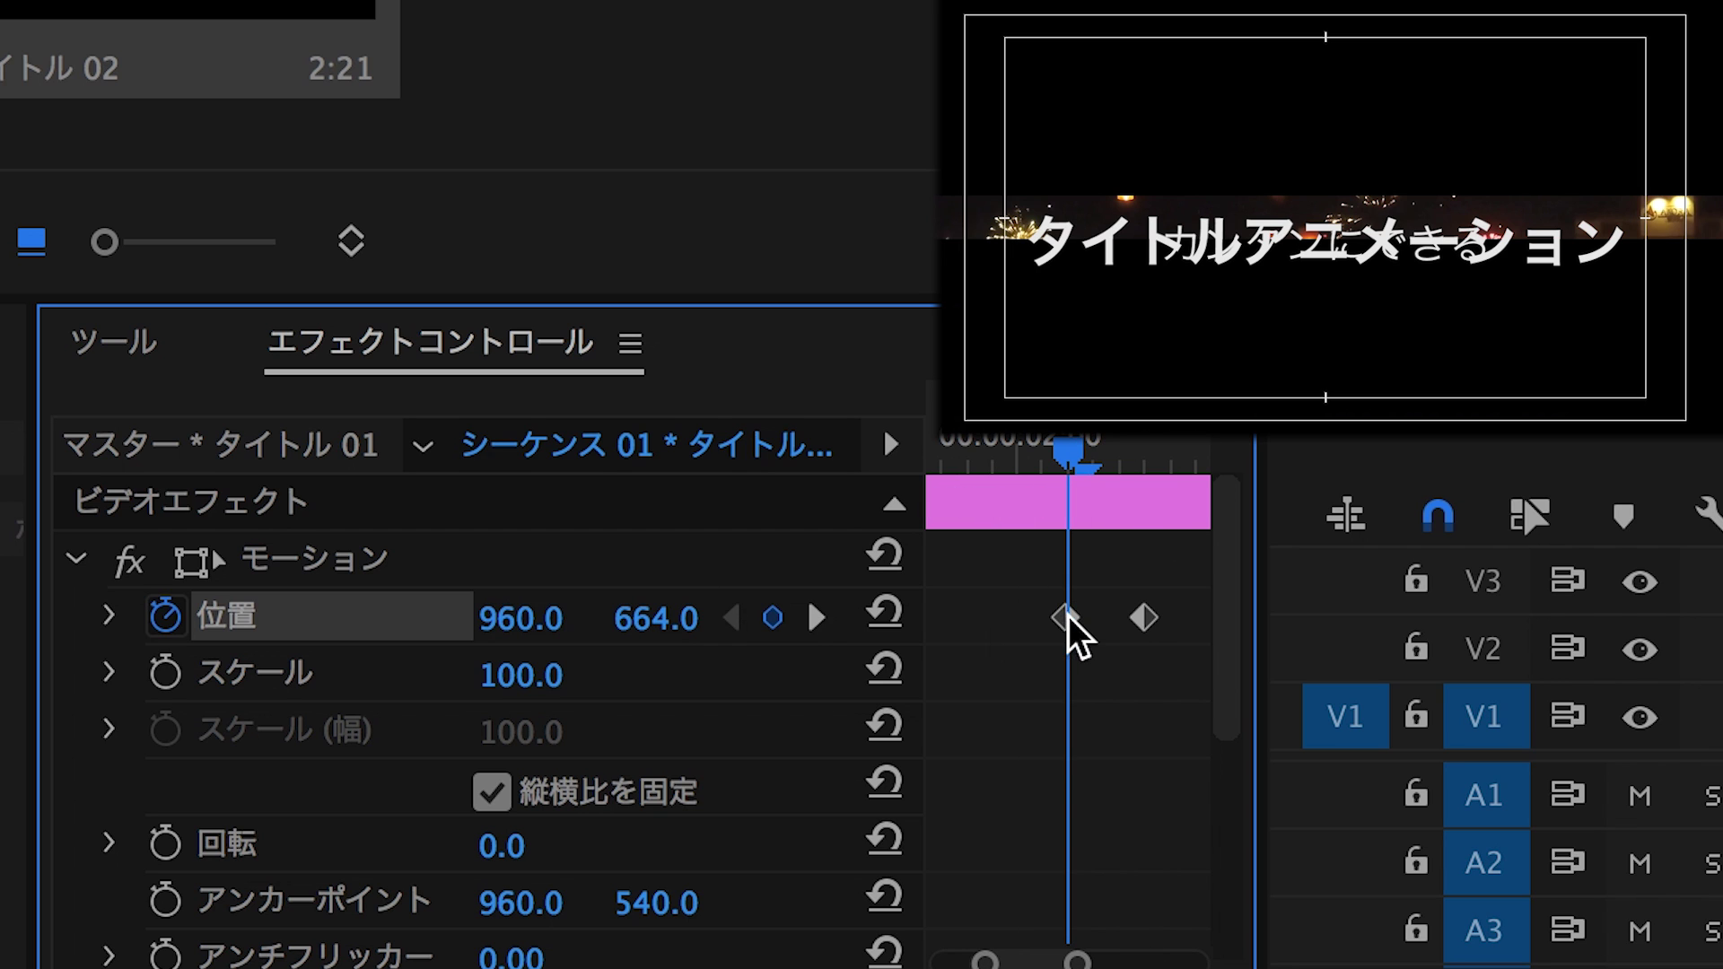
Step: Give the first Position keyframe an ease out and the second an ease in
{"action": "right_click", "coordinate": [1066, 617]}
{"action": "mouse_move", "coordinate": [1274, 884]}
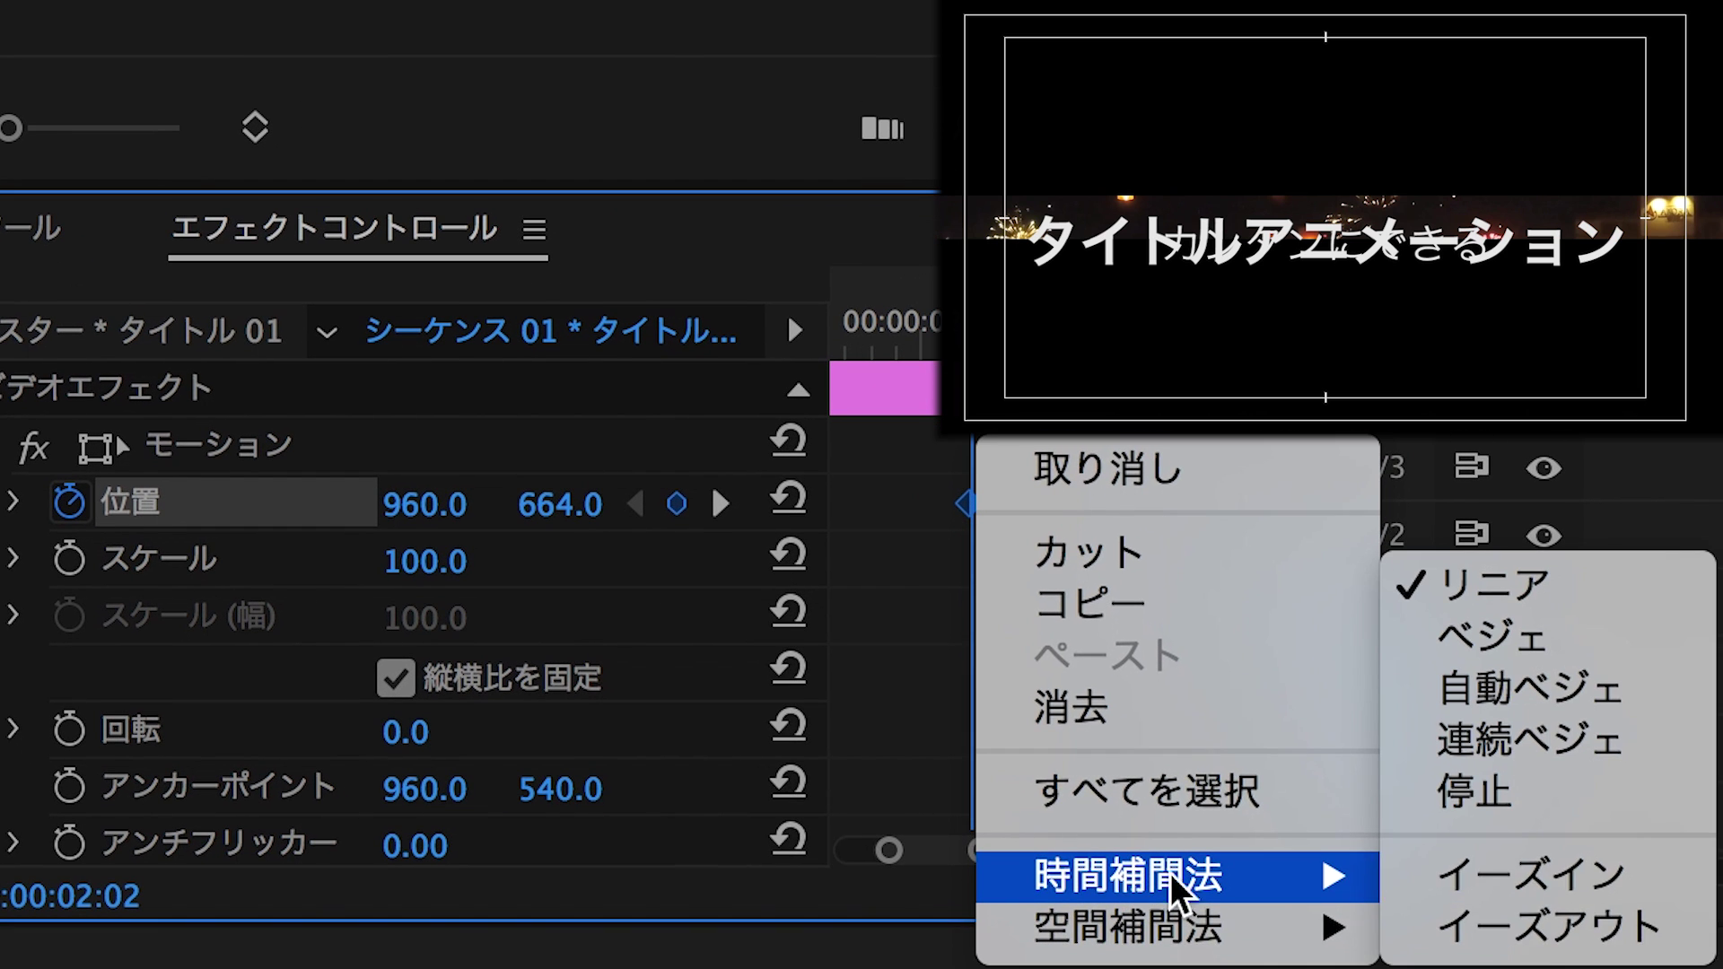
{"action": "left_click", "coordinate": [1547, 929]}
{"action": "right_click", "coordinate": [1045, 507]}
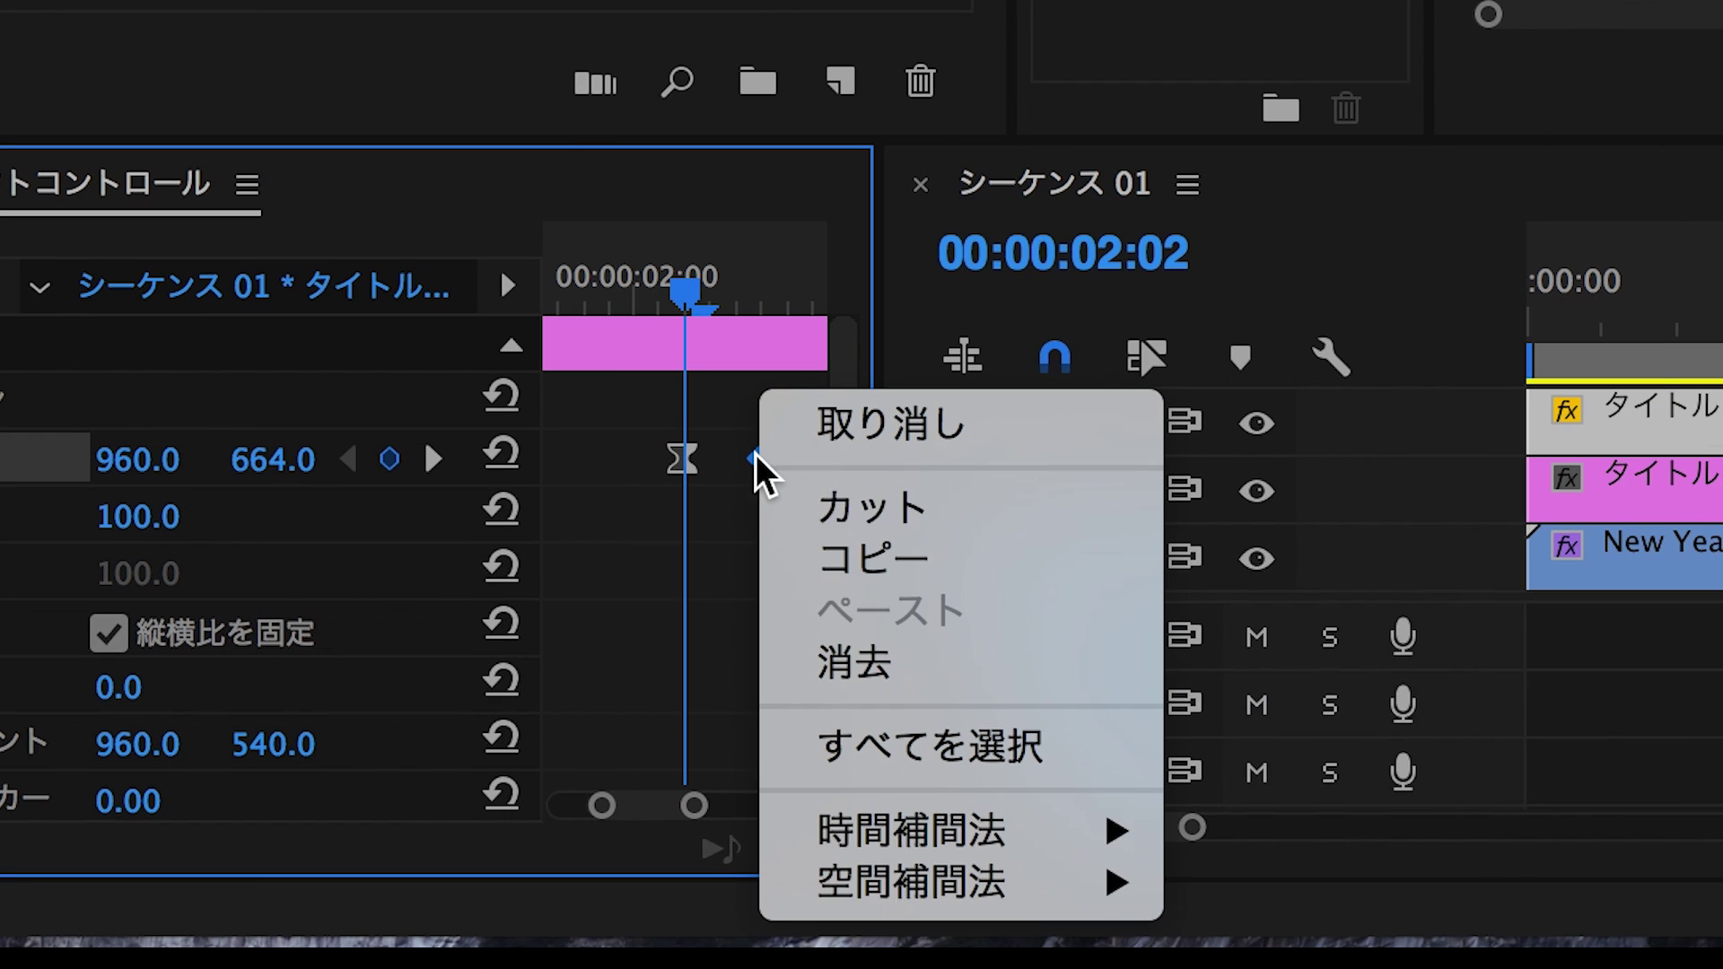
{"action": "mouse_move", "coordinate": [839, 830]}
{"action": "left_click", "coordinate": [1220, 839]}
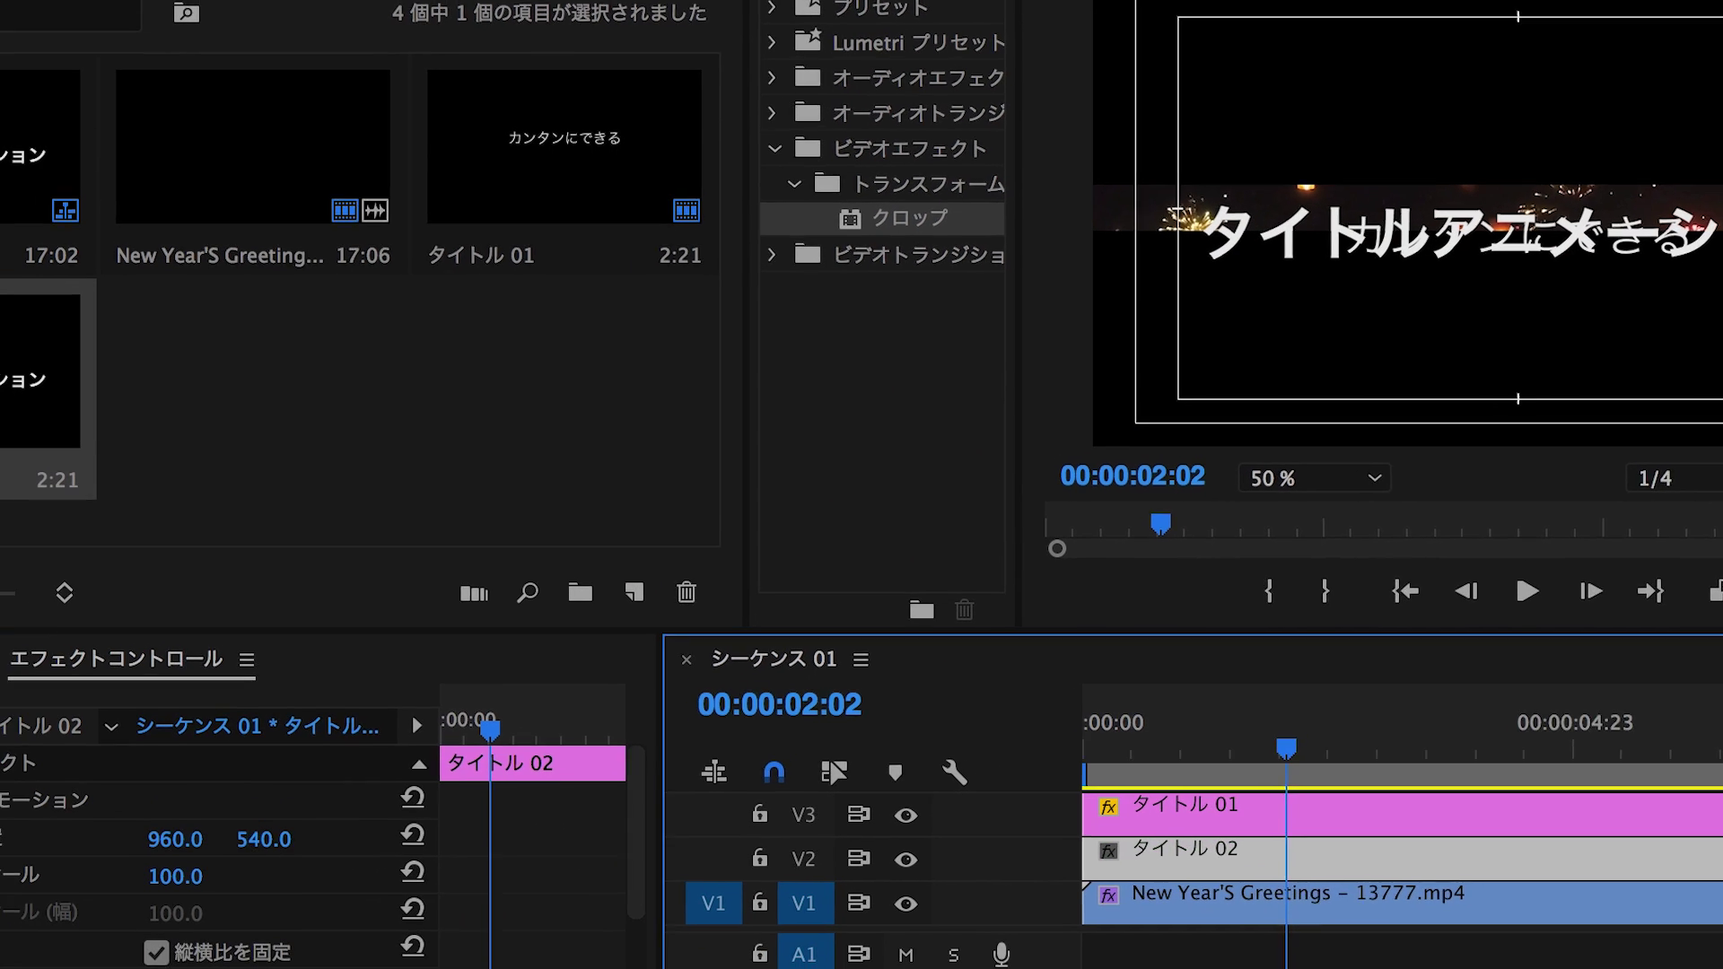
Step: Ease タイトル 02's Position keyframe and set its starting Position Y to 404
{"action": "right_click", "coordinate": [542, 793]}
{"action": "mouse_move", "coordinate": [628, 951]}
{"action": "left_click", "coordinate": [897, 960]}
{"action": "left_click_drag", "start_coordinate": [323, 794], "coordinate": [201, 793]}
Step: Five frames later, return タイトル 02 to centre with an eased Position keyframe
{"action": "key", "text": "shift+Right"}
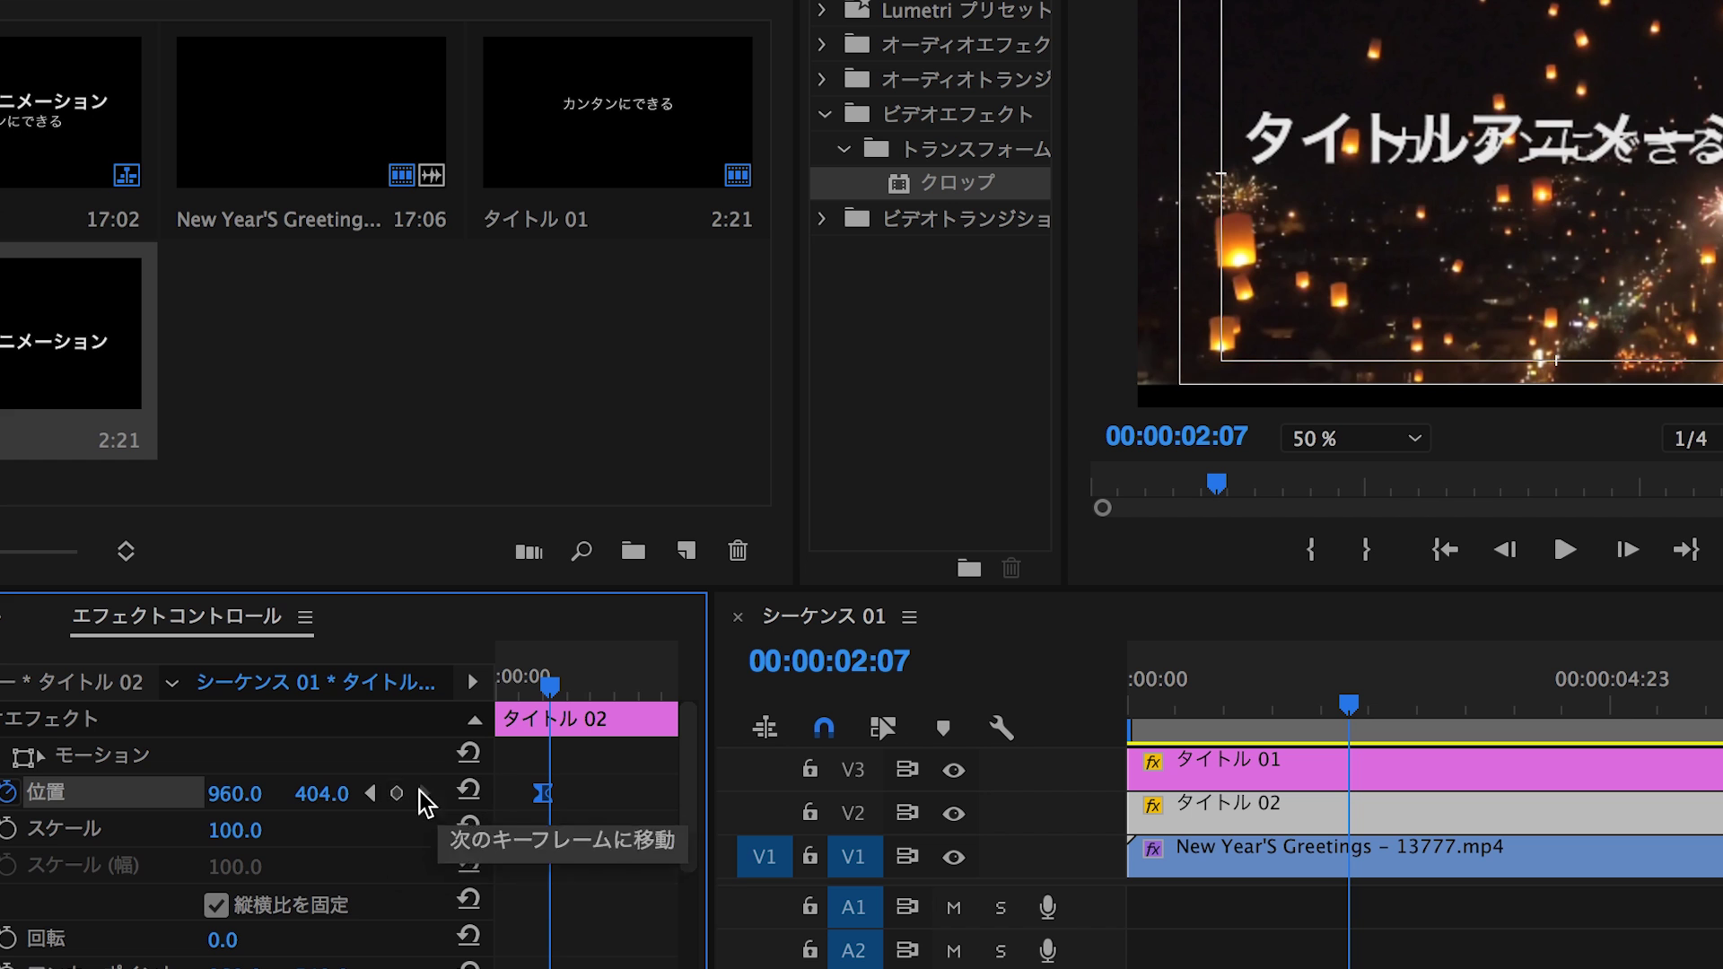
{"action": "left_click", "coordinate": [469, 789]}
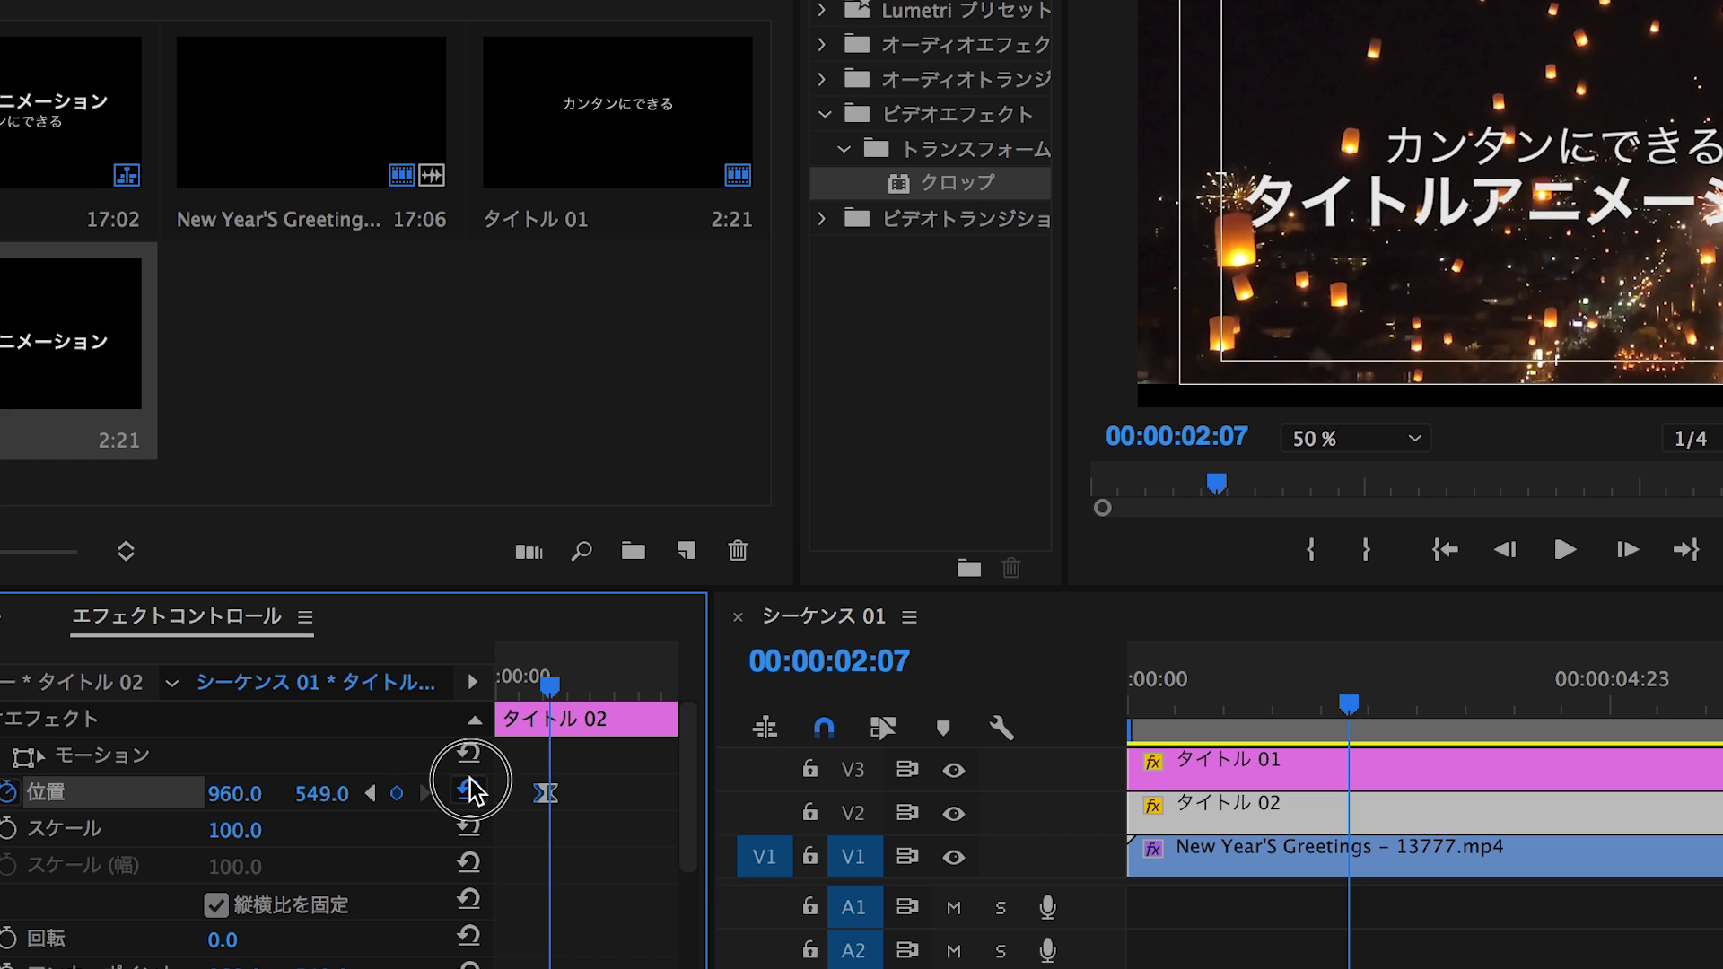
{"action": "left_click", "coordinate": [584, 792]}
{"action": "right_click", "coordinate": [584, 793]}
{"action": "left_click", "coordinate": [898, 956]}
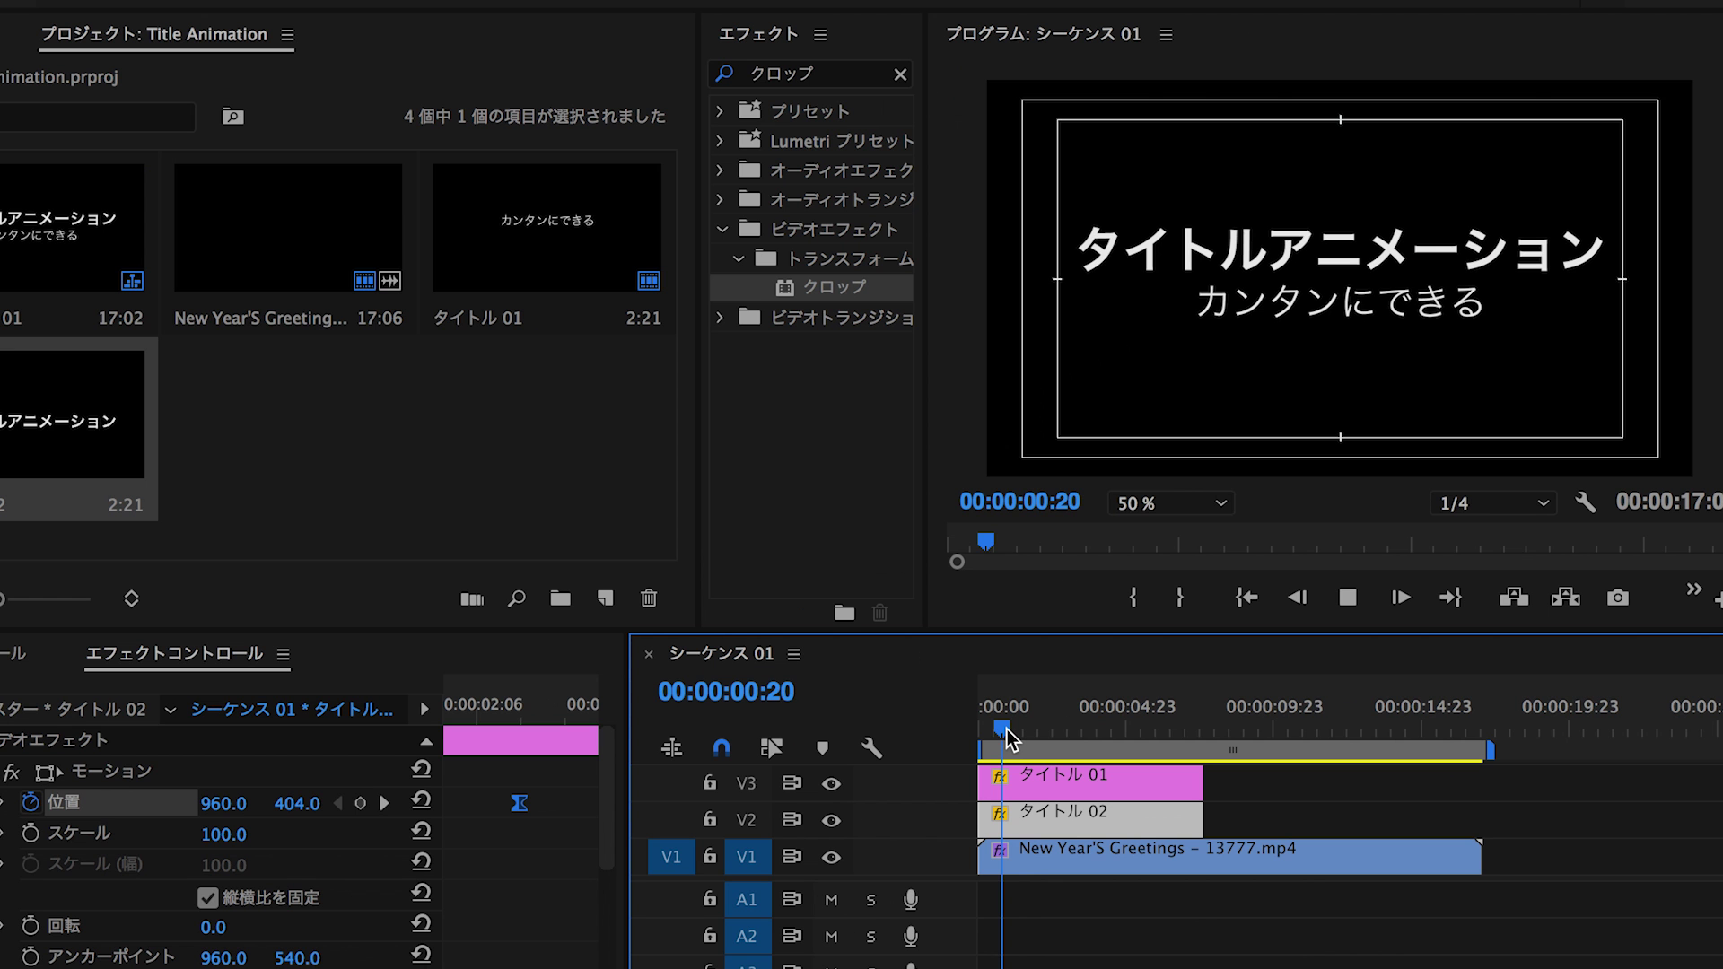
Step: Preview both title animations from 00:00:00:23
{"action": "left_click", "coordinate": [1008, 728]}
{"action": "key", "text": "space"}
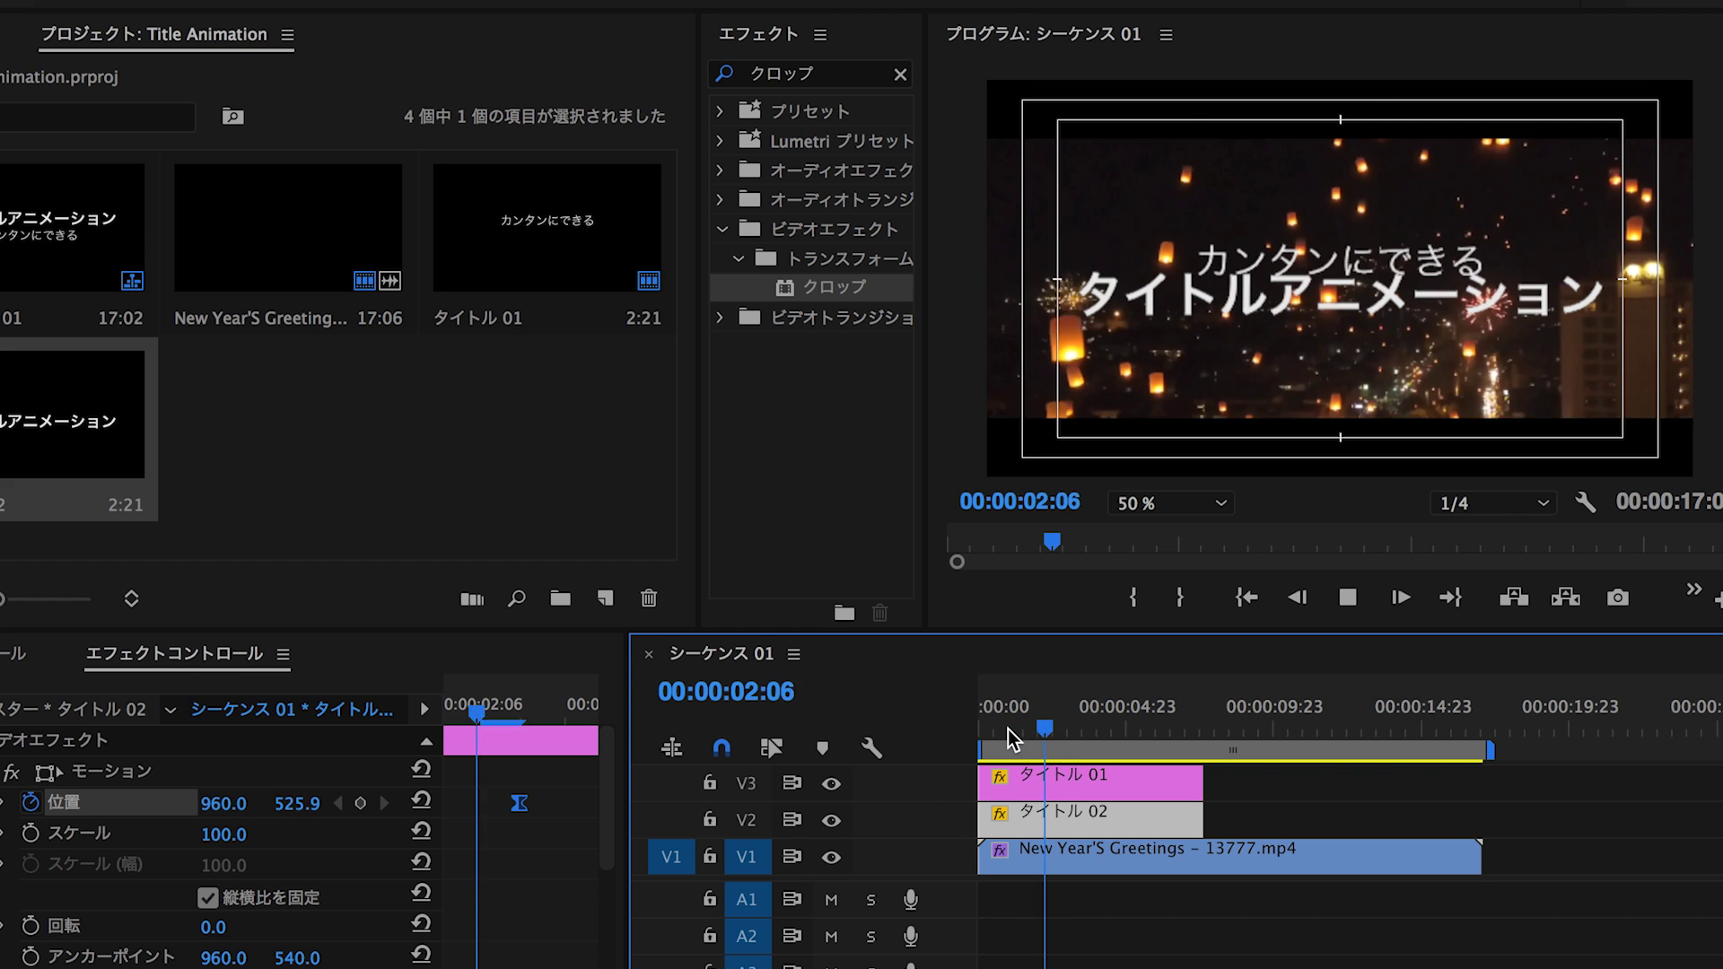
{"action": "key", "text": "space"}
{"action": "left_click", "coordinate": [1008, 728]}
{"action": "key", "text": "space"}
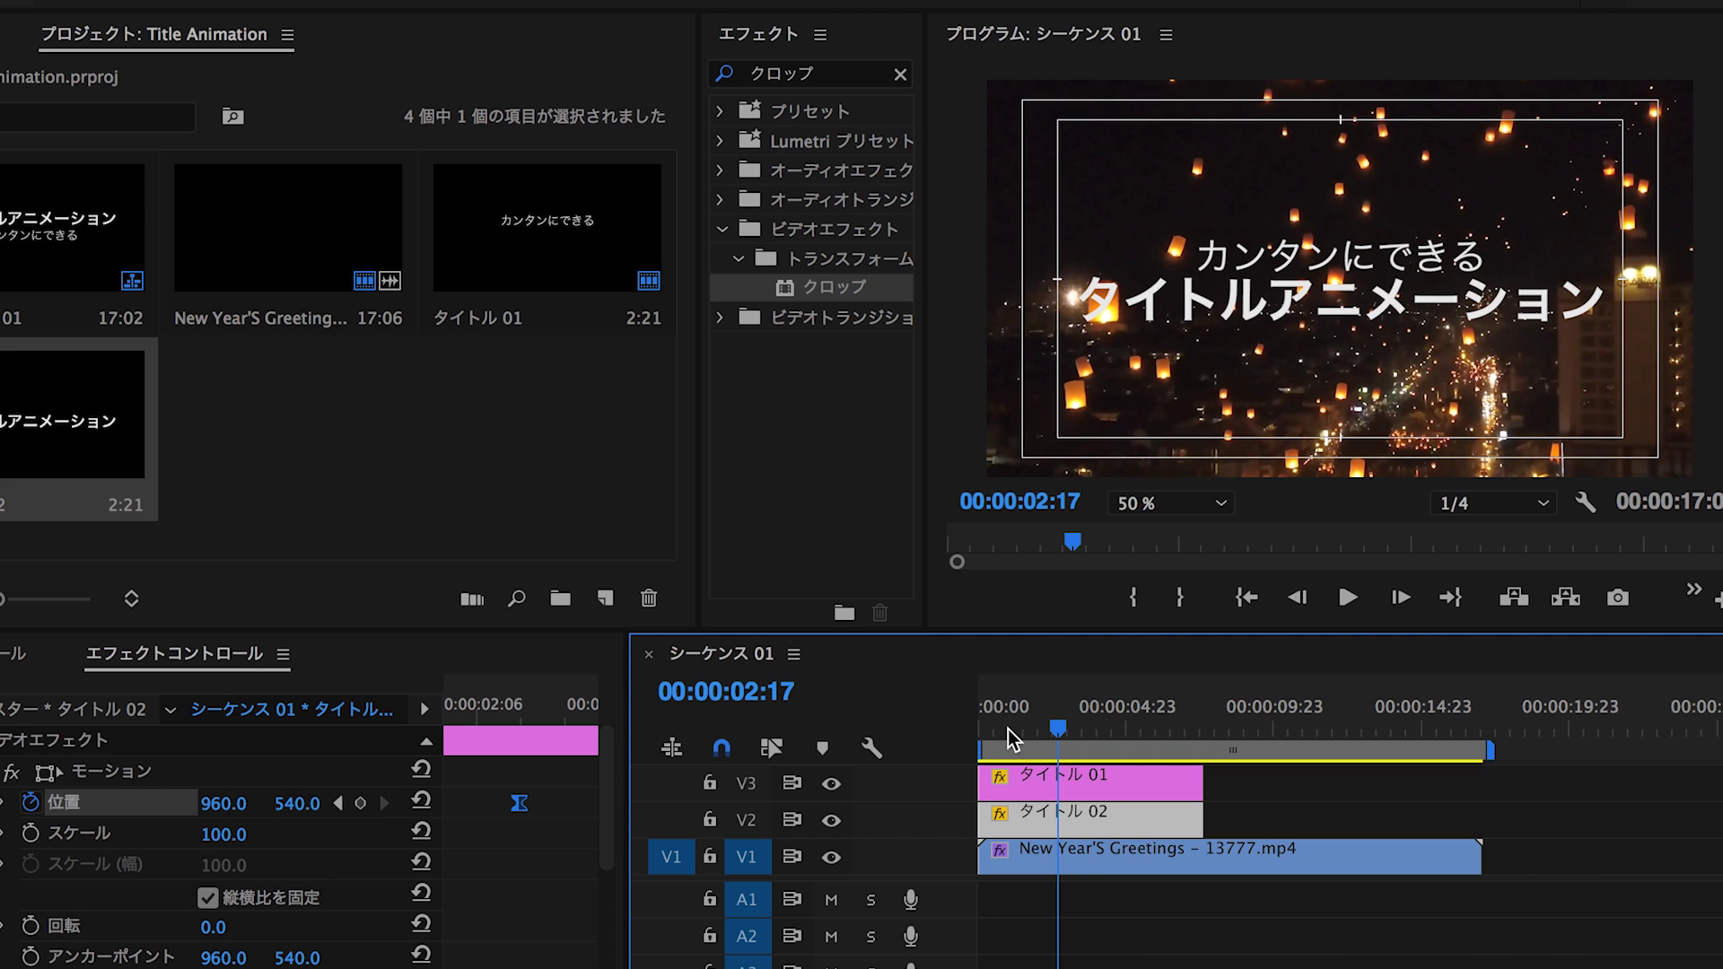
Step: Apply the クロップ effect to タイトル 01 at its 2:02 keyframe
{"action": "left_click", "coordinate": [1057, 777]}
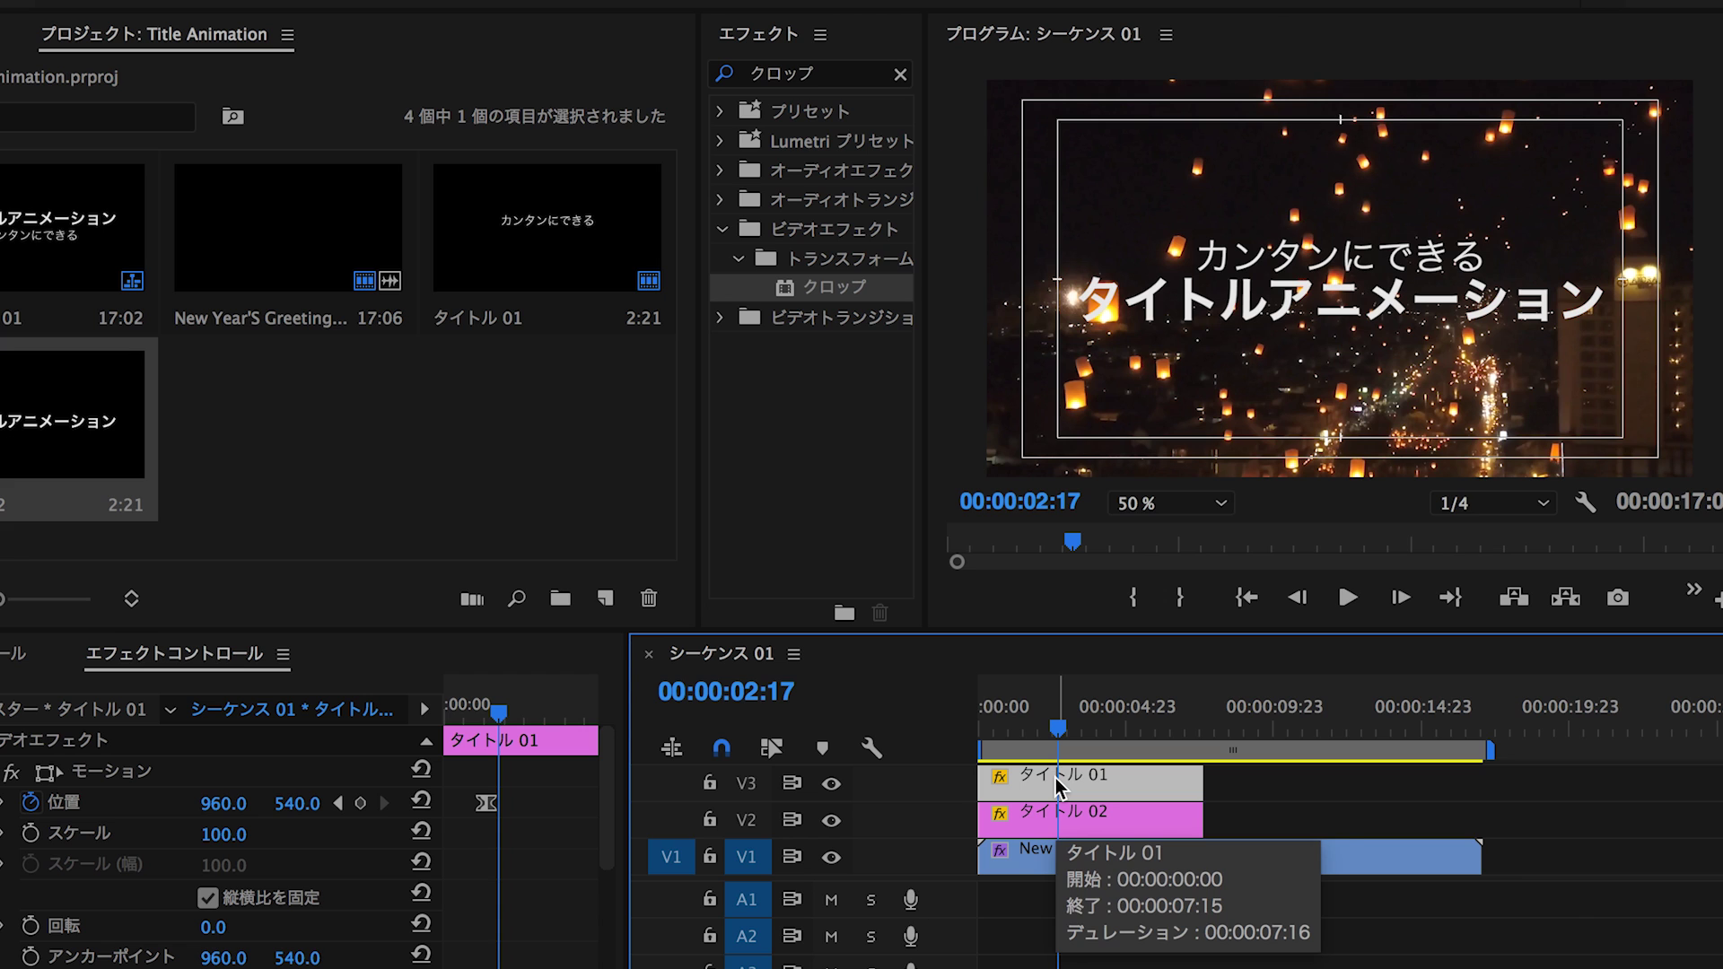
{"action": "left_click", "coordinate": [339, 804]}
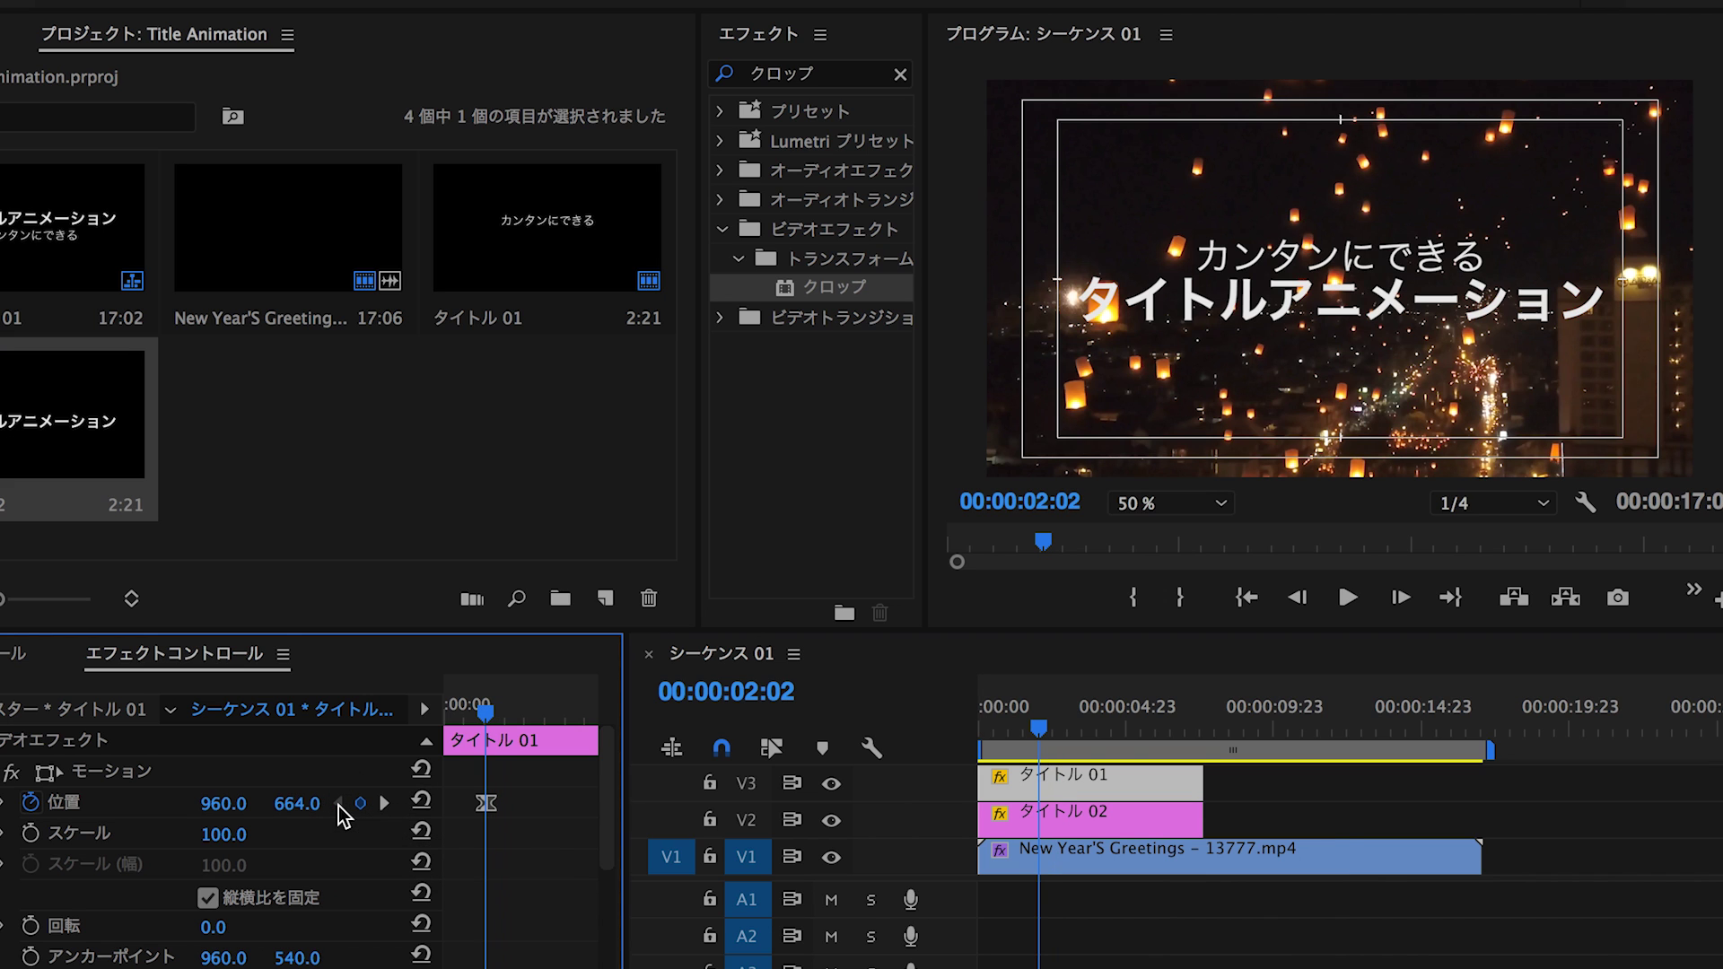
{"action": "scroll", "coordinate": [269, 878], "scroll_direction": "down", "scroll_amount": 5}
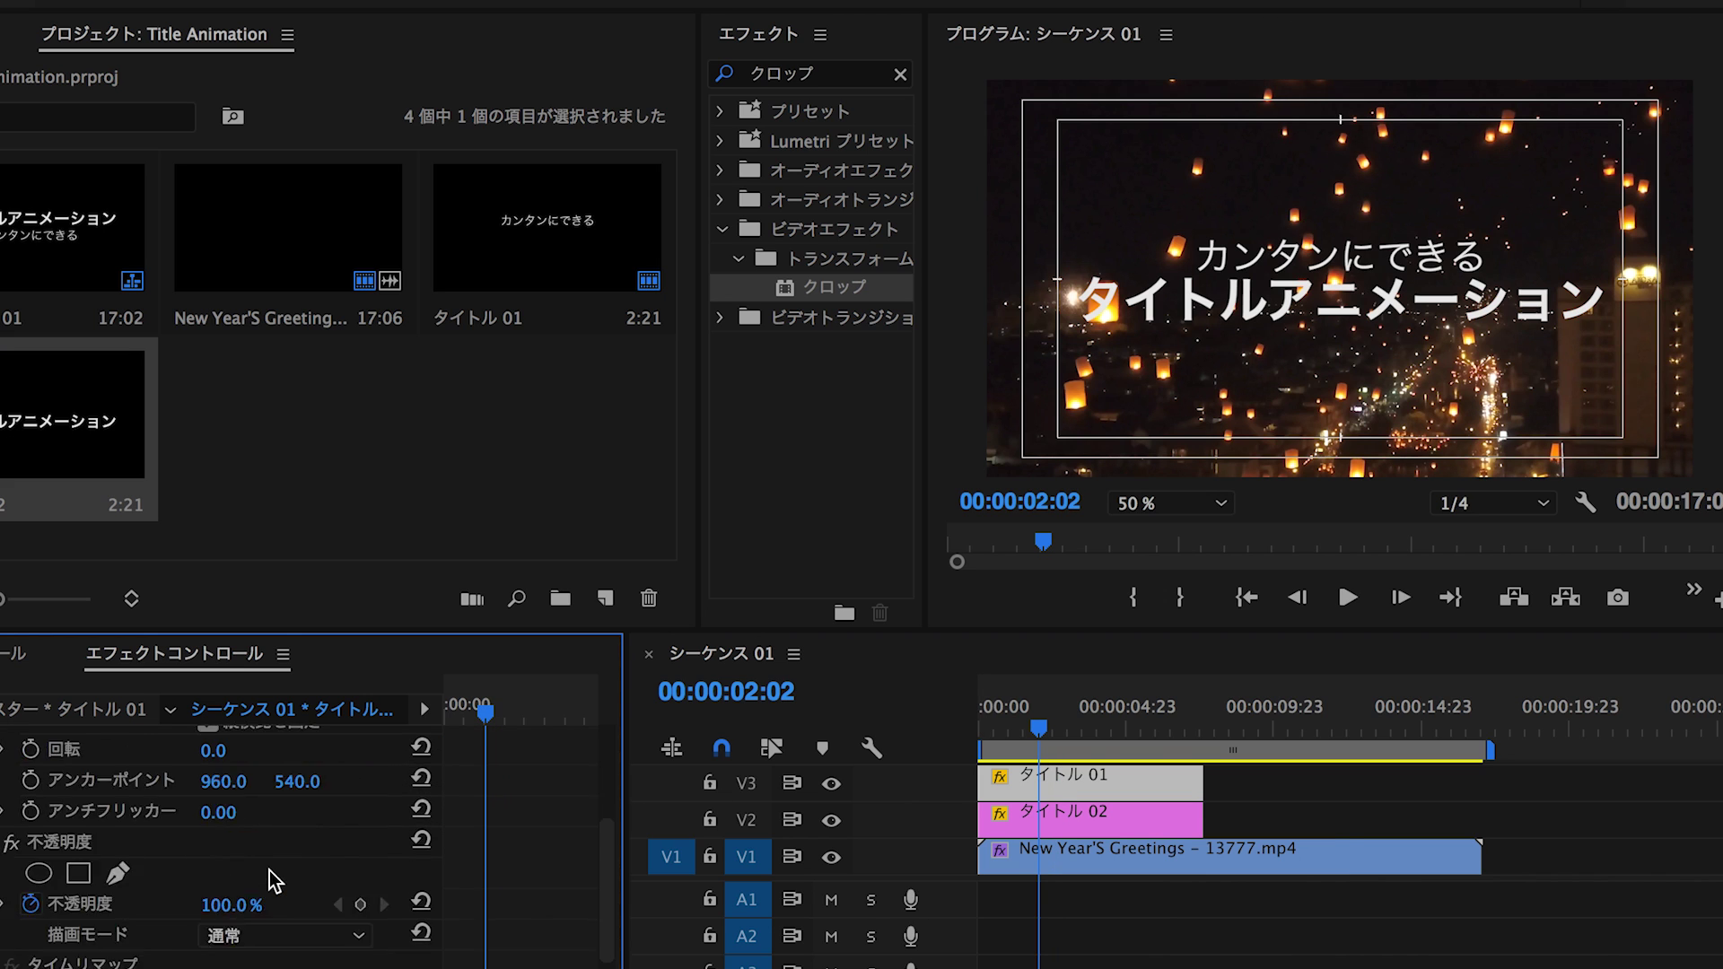
{"action": "left_click_drag", "start_coordinate": [795, 305], "coordinate": [1023, 782]}
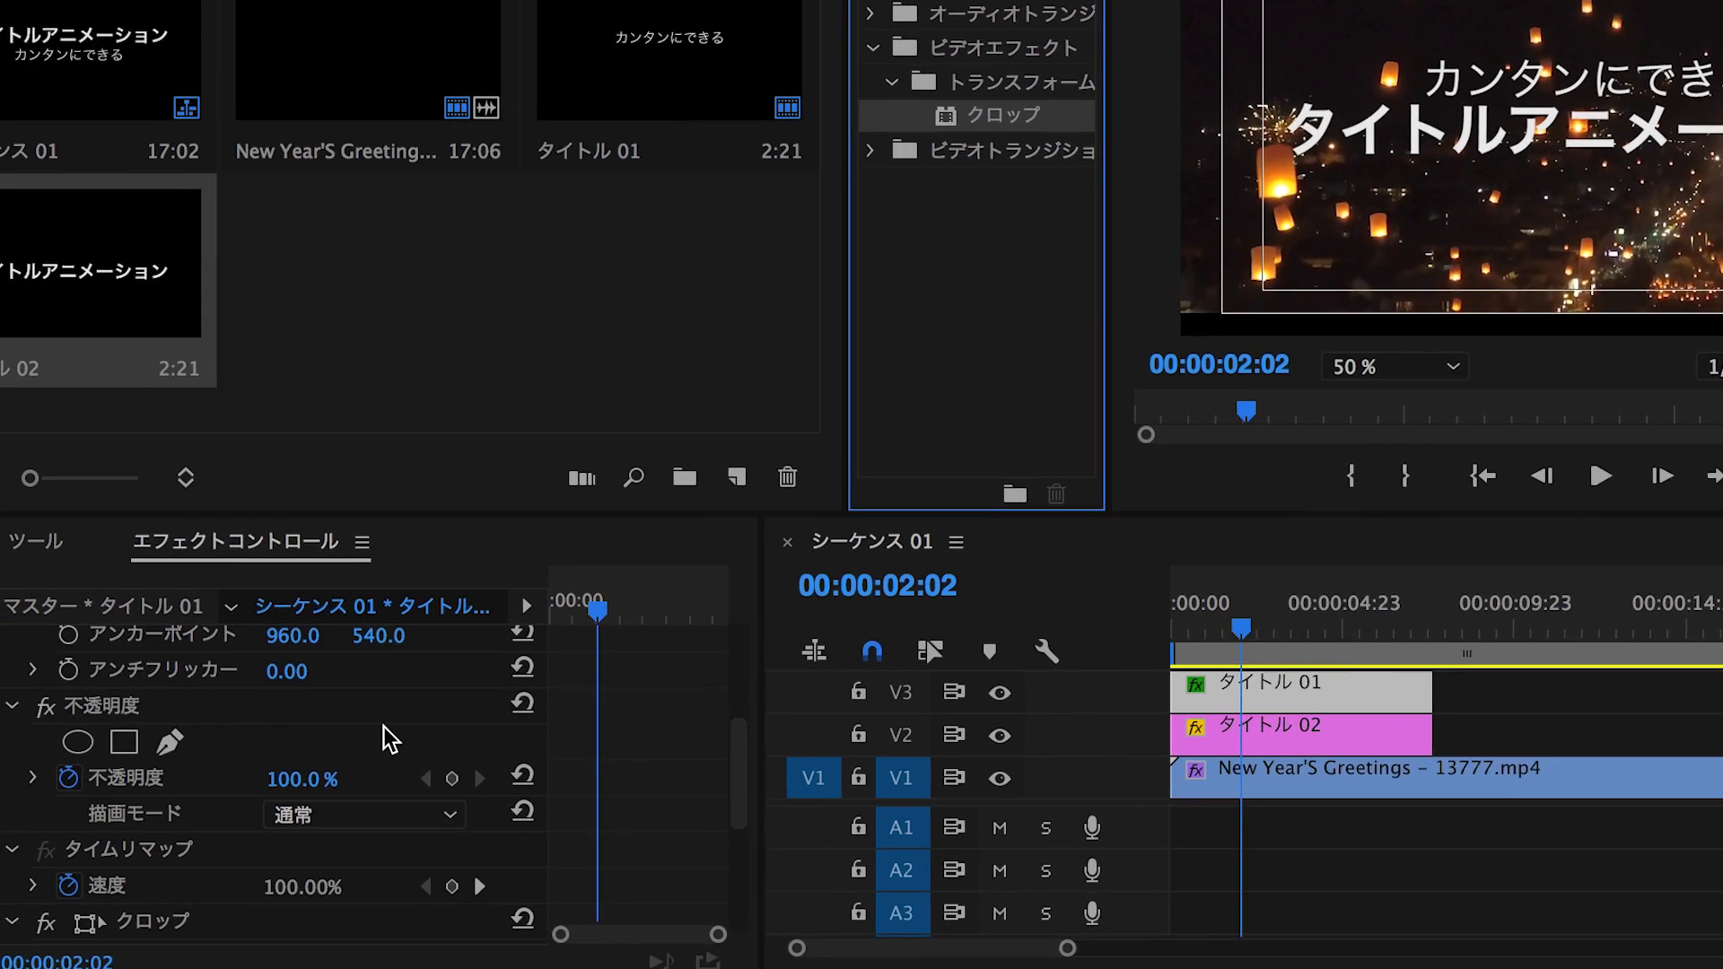
{"action": "scroll", "coordinate": [342, 825], "scroll_direction": "down", "scroll_amount": 3}
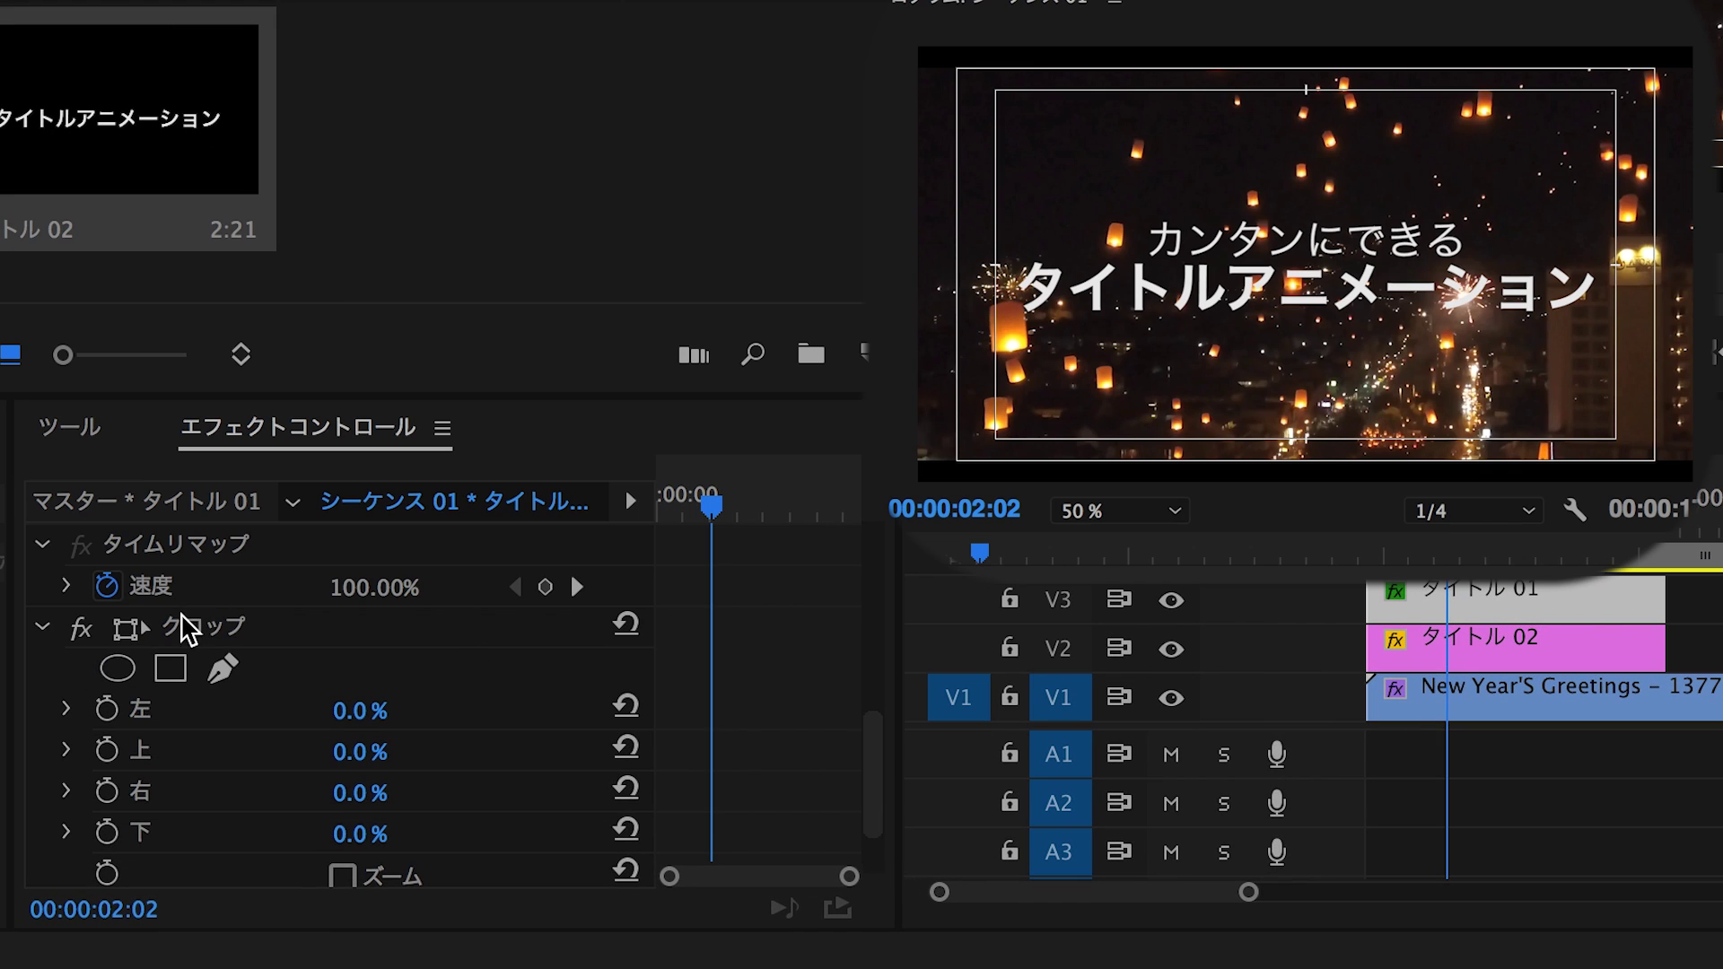
Step: Keyframe タイトル 01's bottom crop at 61.1% at 2:02, keeping left crop at 0%
{"action": "left_click", "coordinate": [187, 629]}
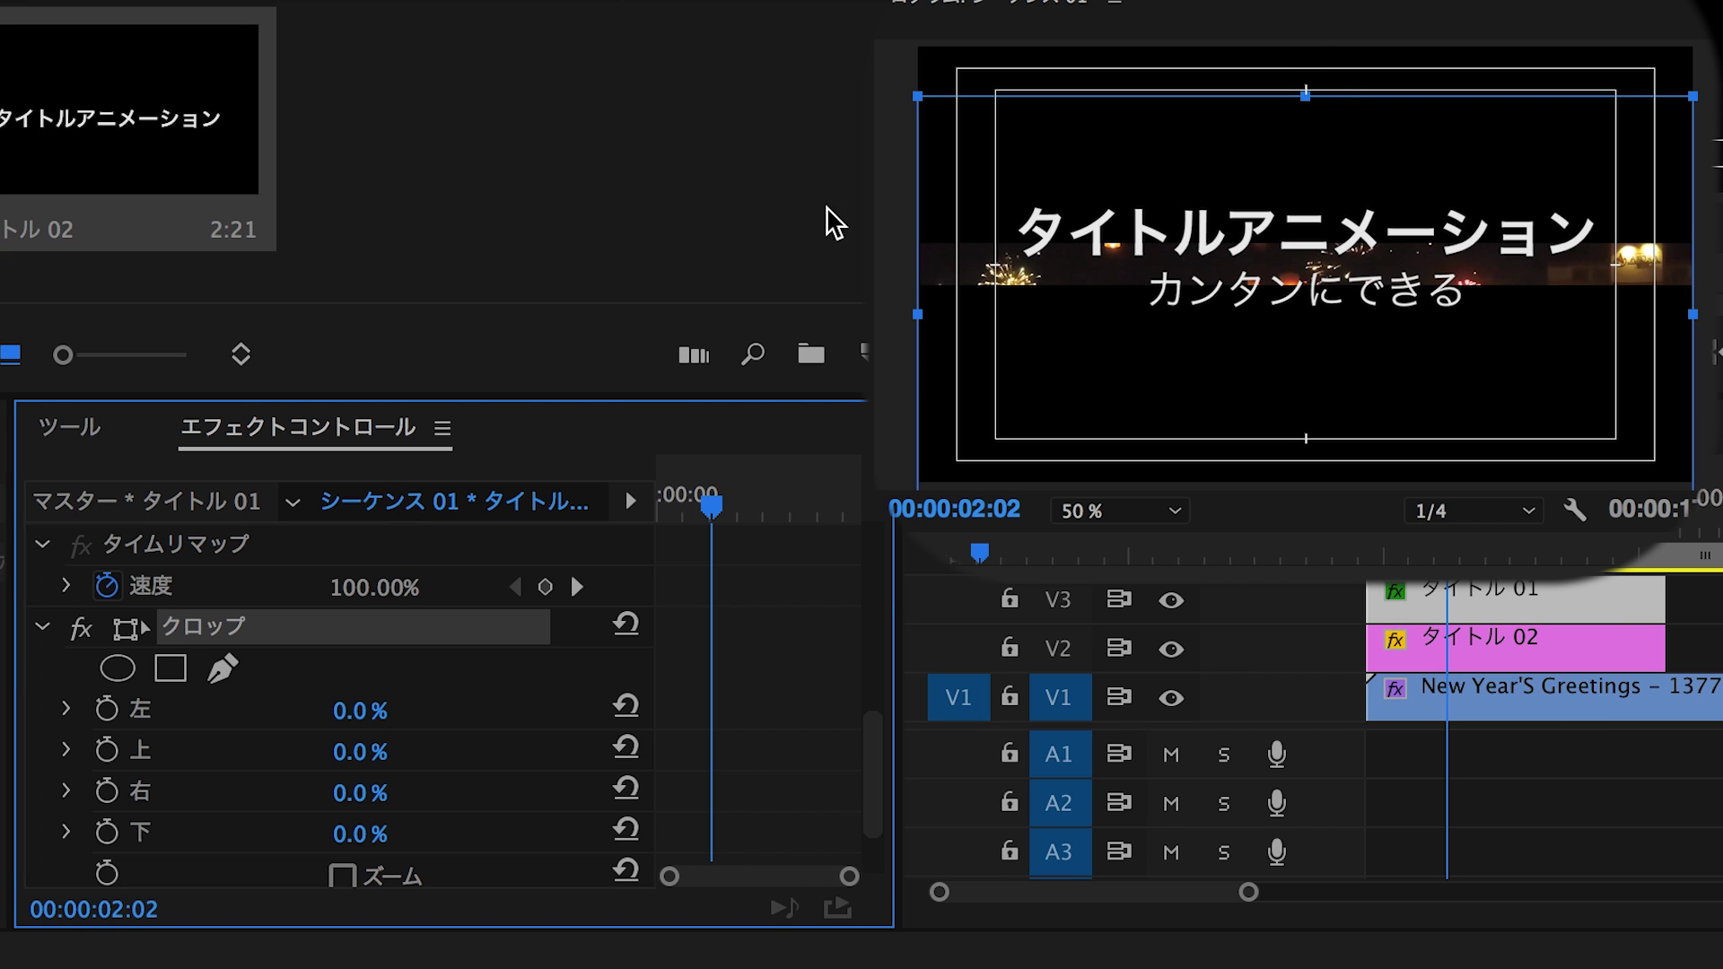
{"action": "left_click", "coordinate": [108, 833]}
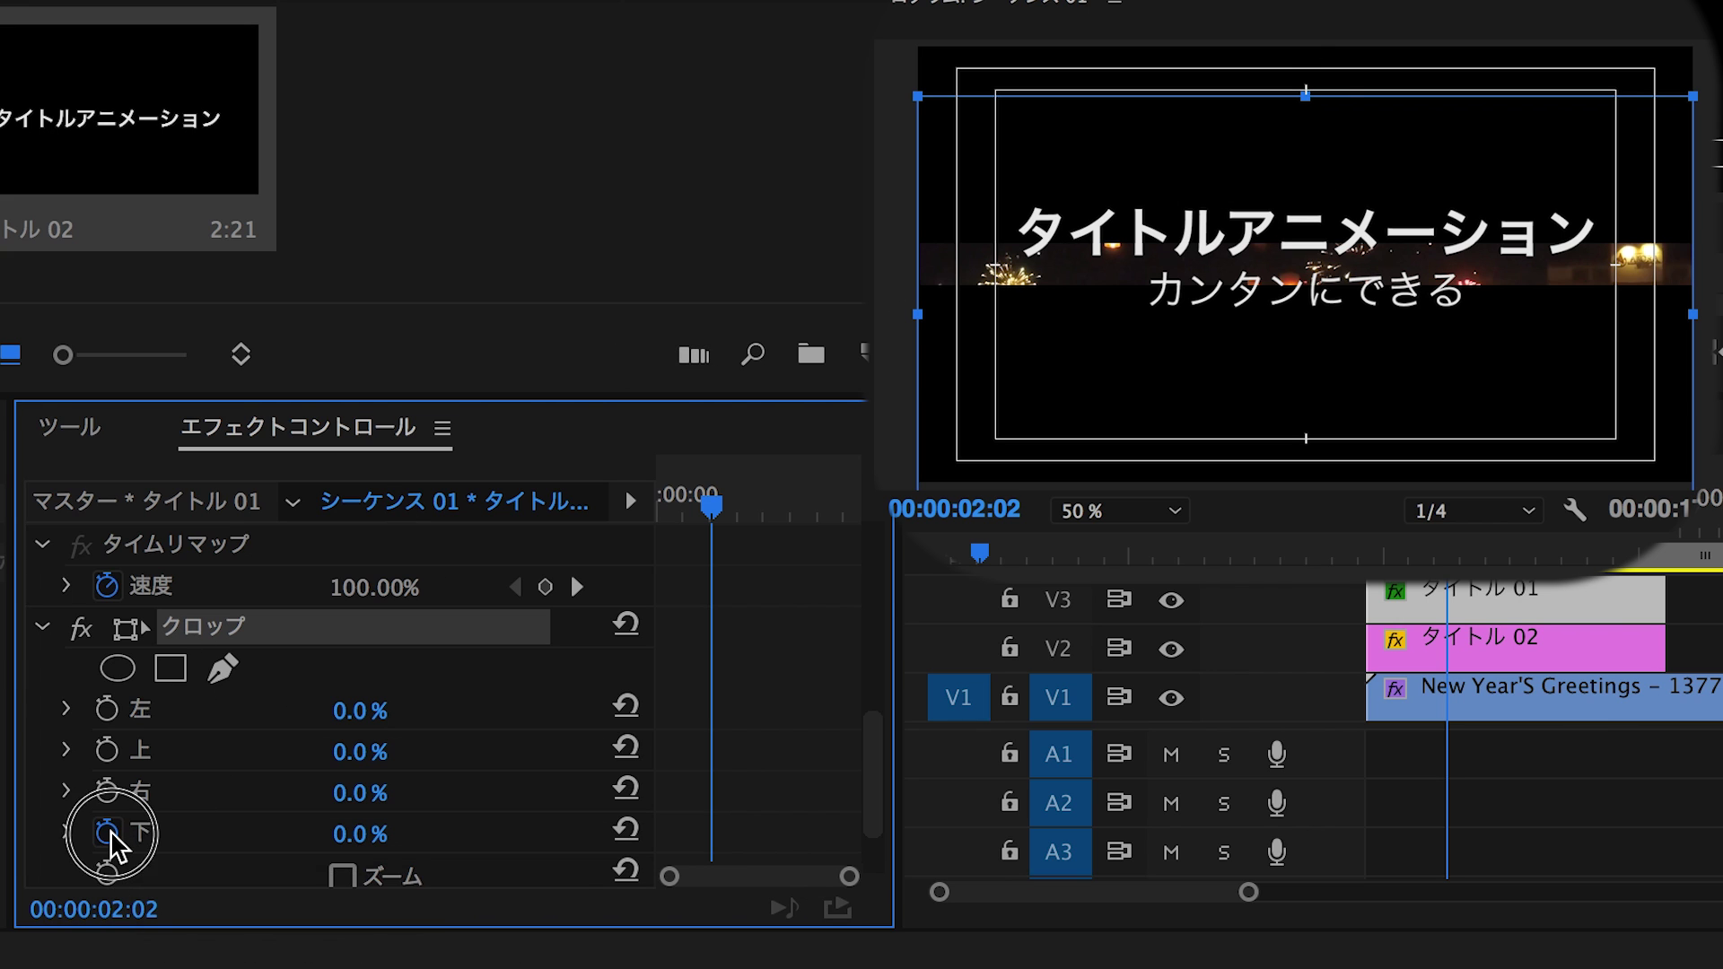
{"action": "left_click", "coordinate": [187, 629]}
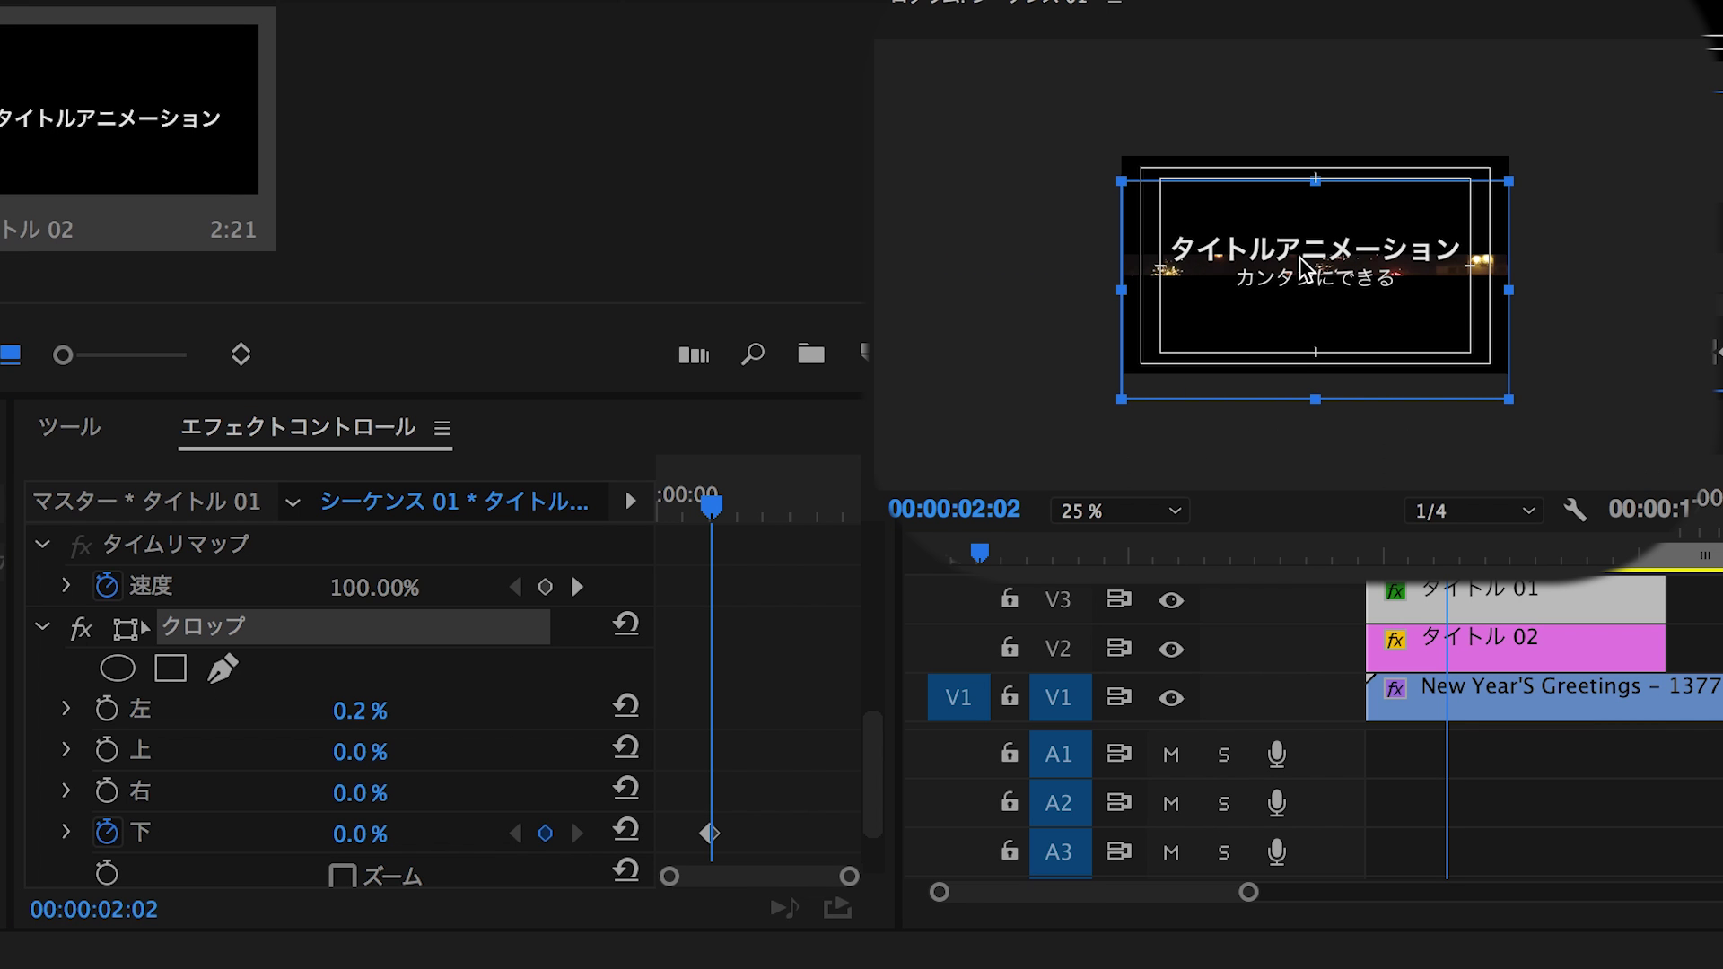
{"action": "left_click_drag", "start_coordinate": [1317, 404], "coordinate": [1324, 244]}
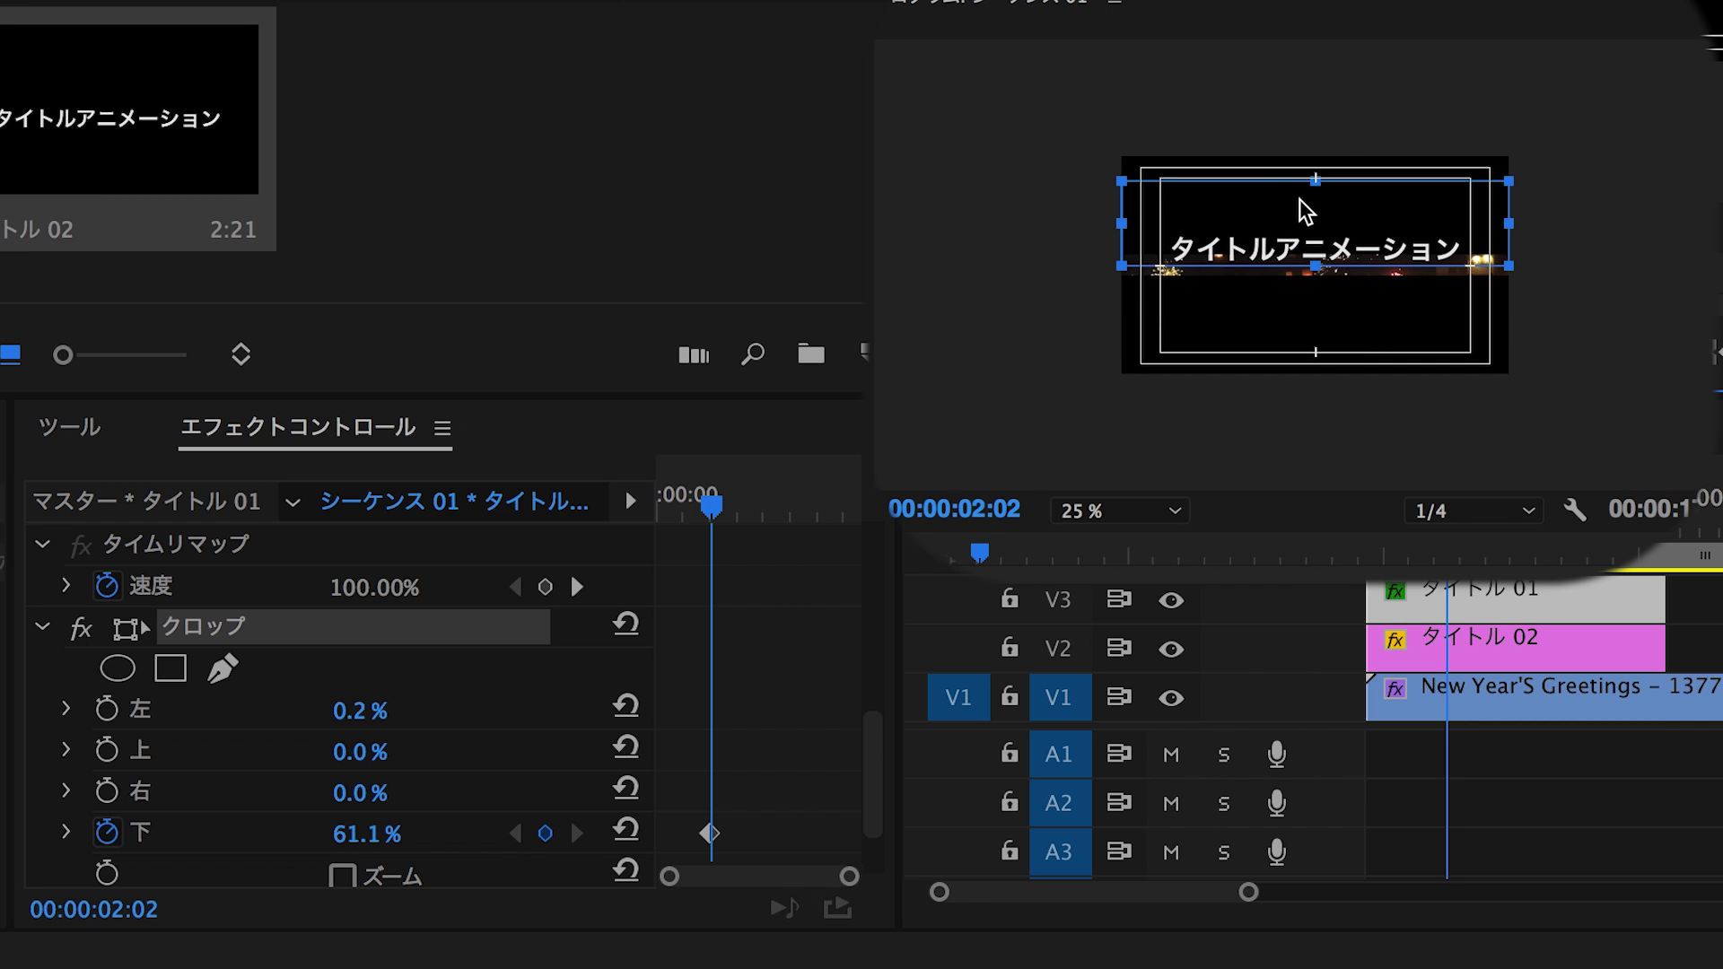
{"action": "key", "text": "equal"}
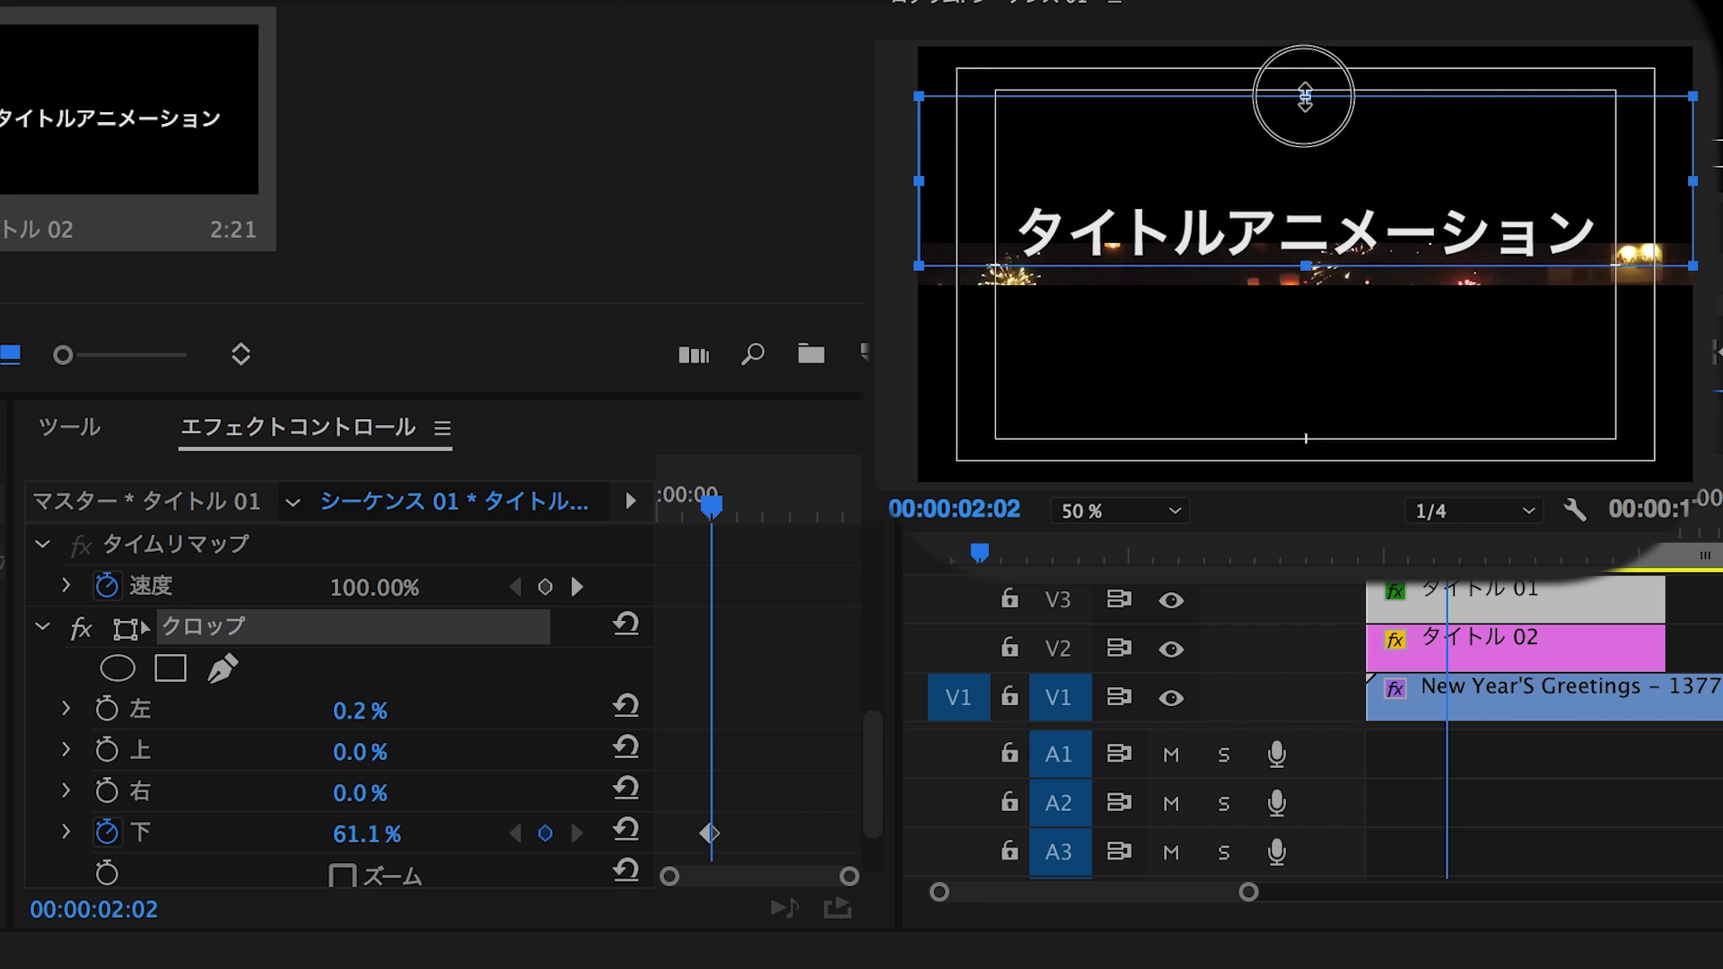
{"action": "left_click_drag", "start_coordinate": [918, 96], "coordinate": [911, 93]}
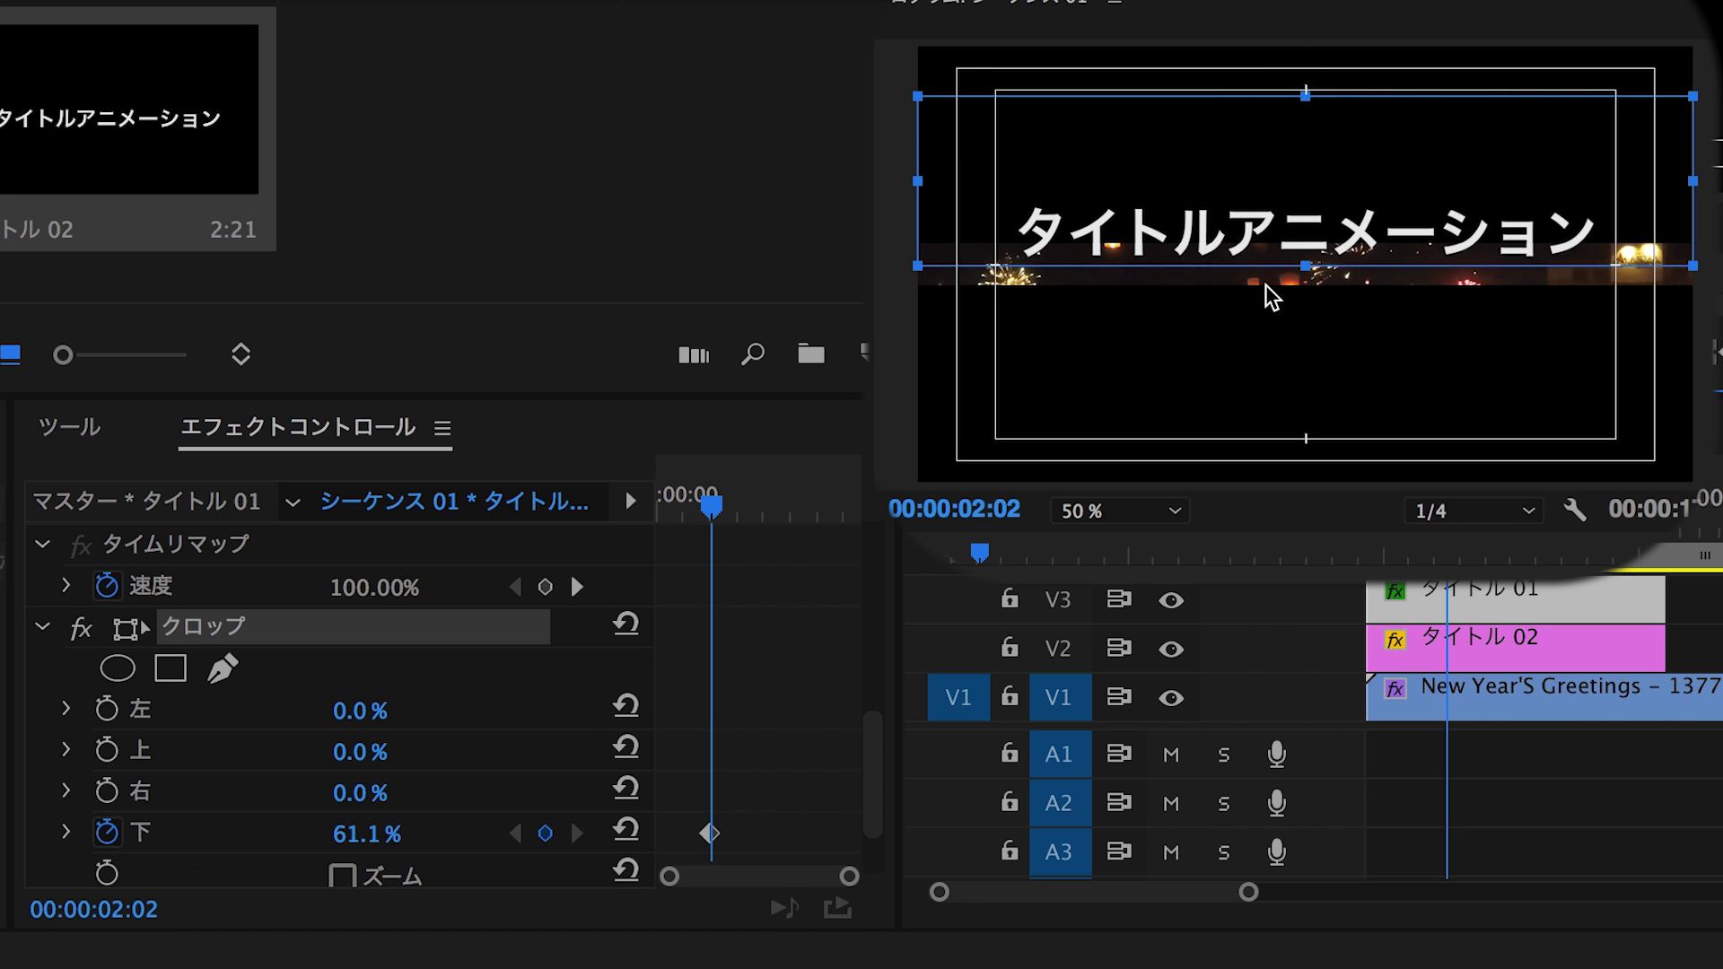
Step: Set the bottom crop to 50.0% at 2:07 and preview the animation
{"action": "key", "text": "shift+Right"}
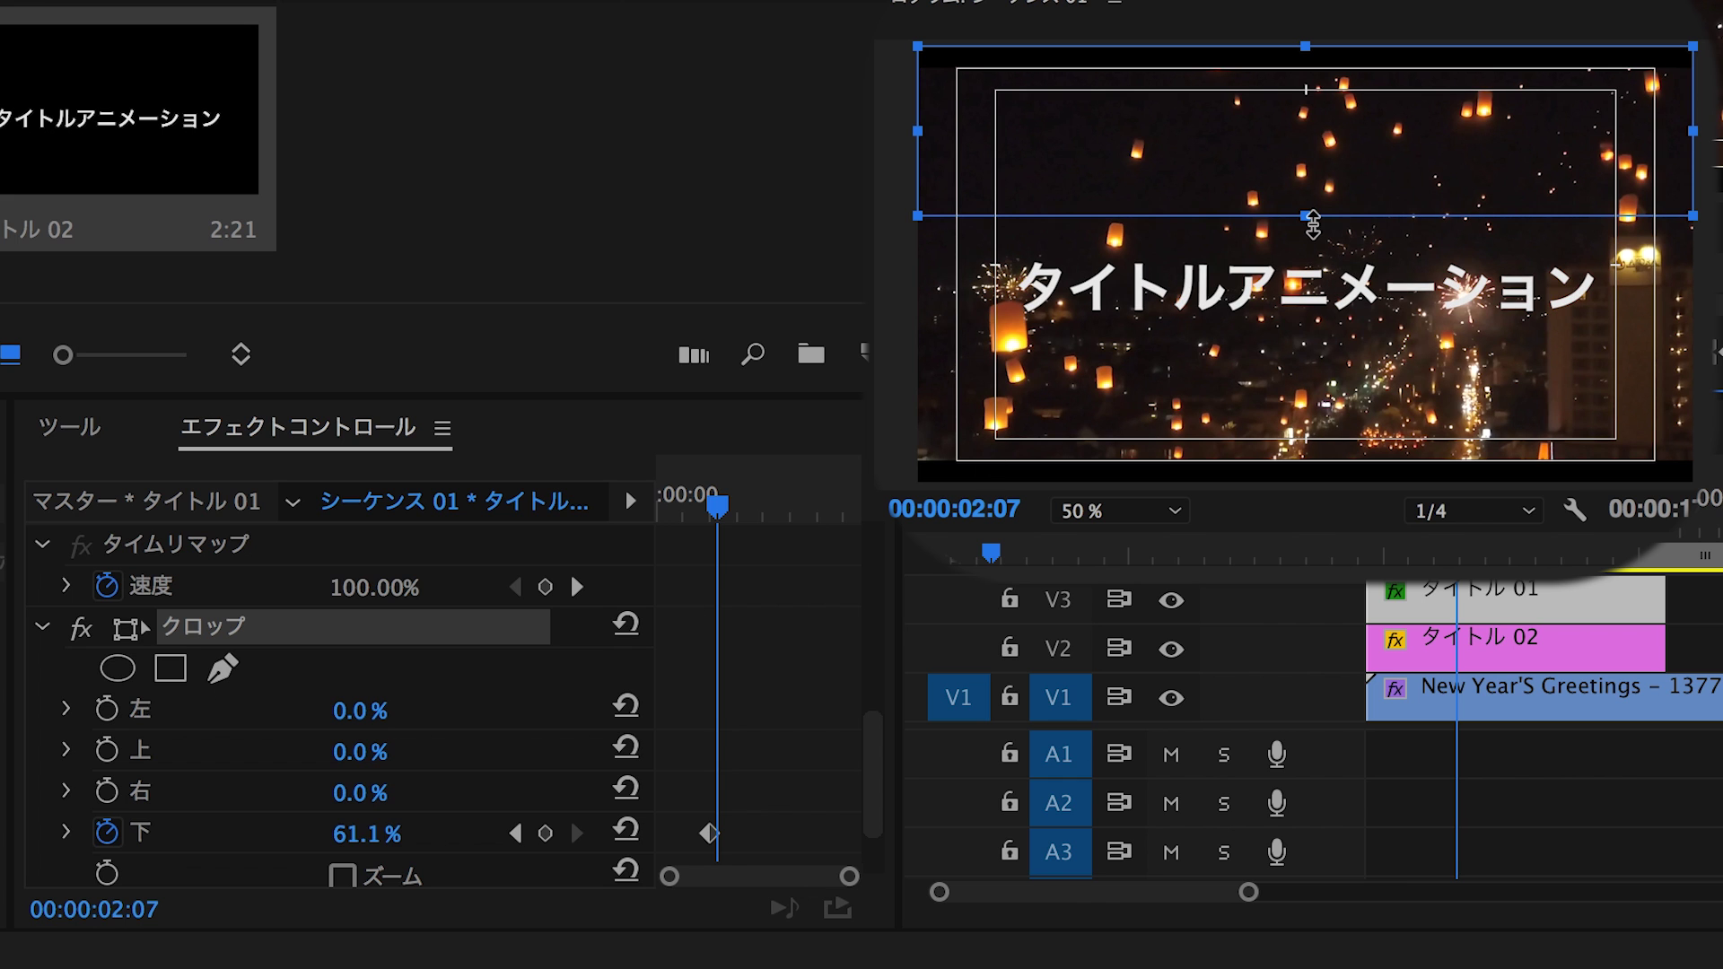
{"action": "left_click_drag", "start_coordinate": [1309, 220], "coordinate": [1309, 264]}
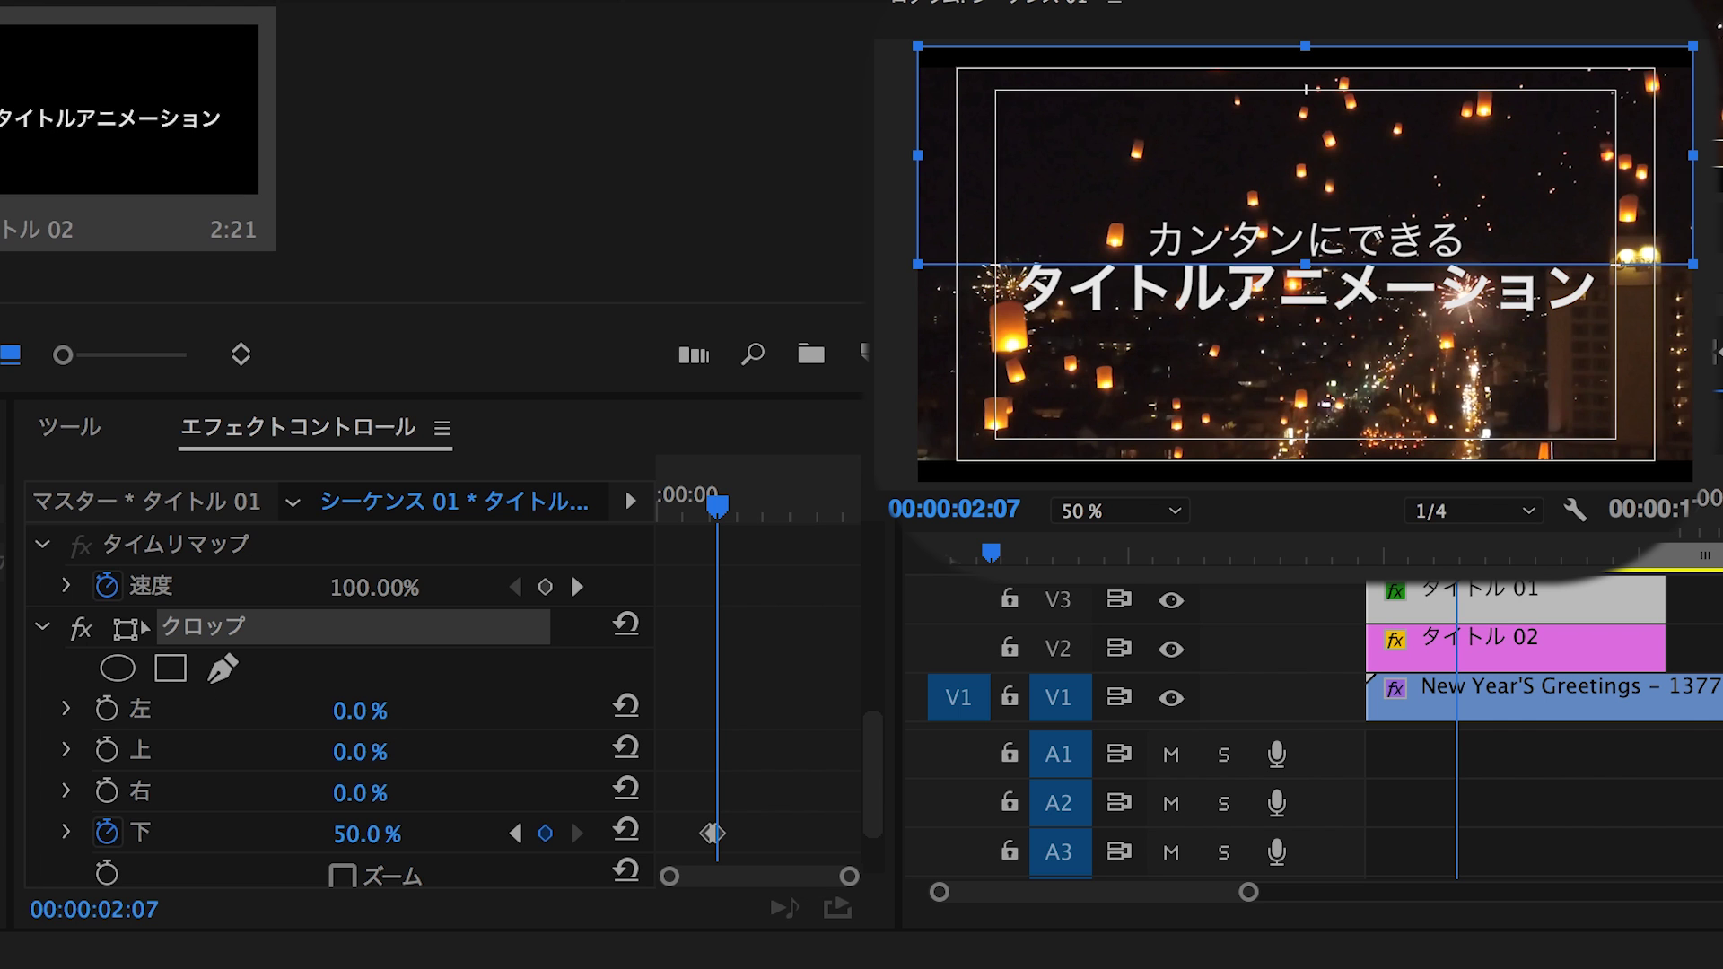
{"action": "key", "text": "space"}
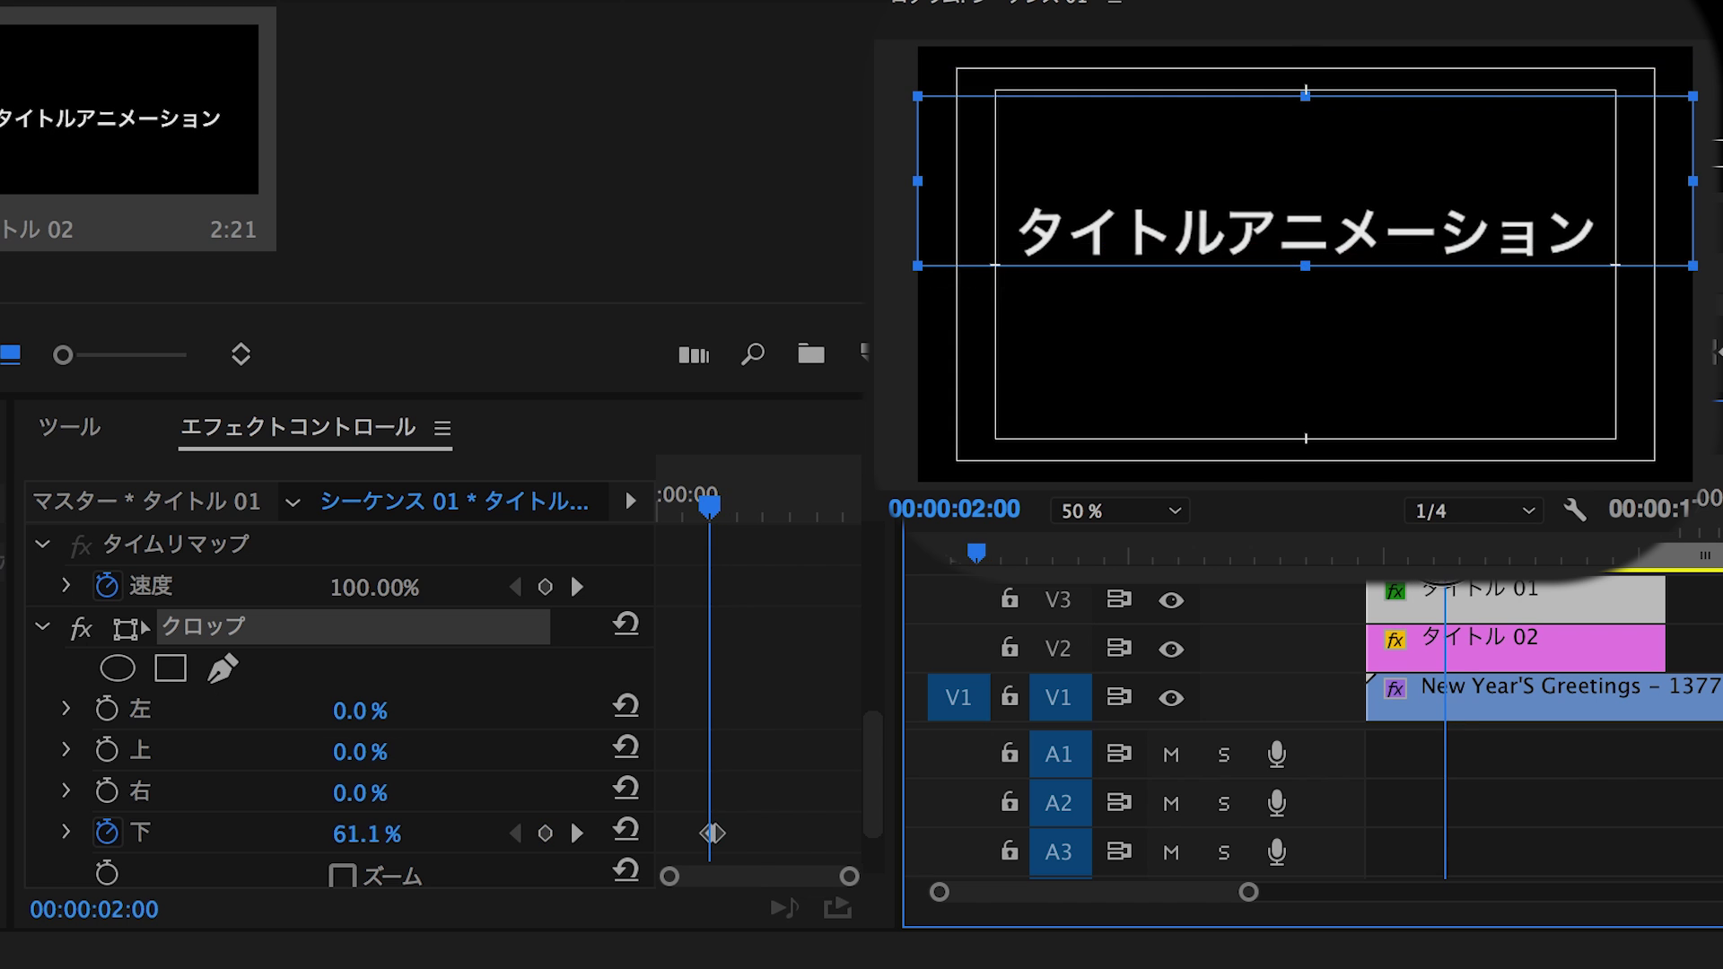
{"action": "key", "text": "Right"}
{"action": "key", "text": "Right"}
{"action": "key", "text": "Right"}
{"action": "key", "text": "Right"}
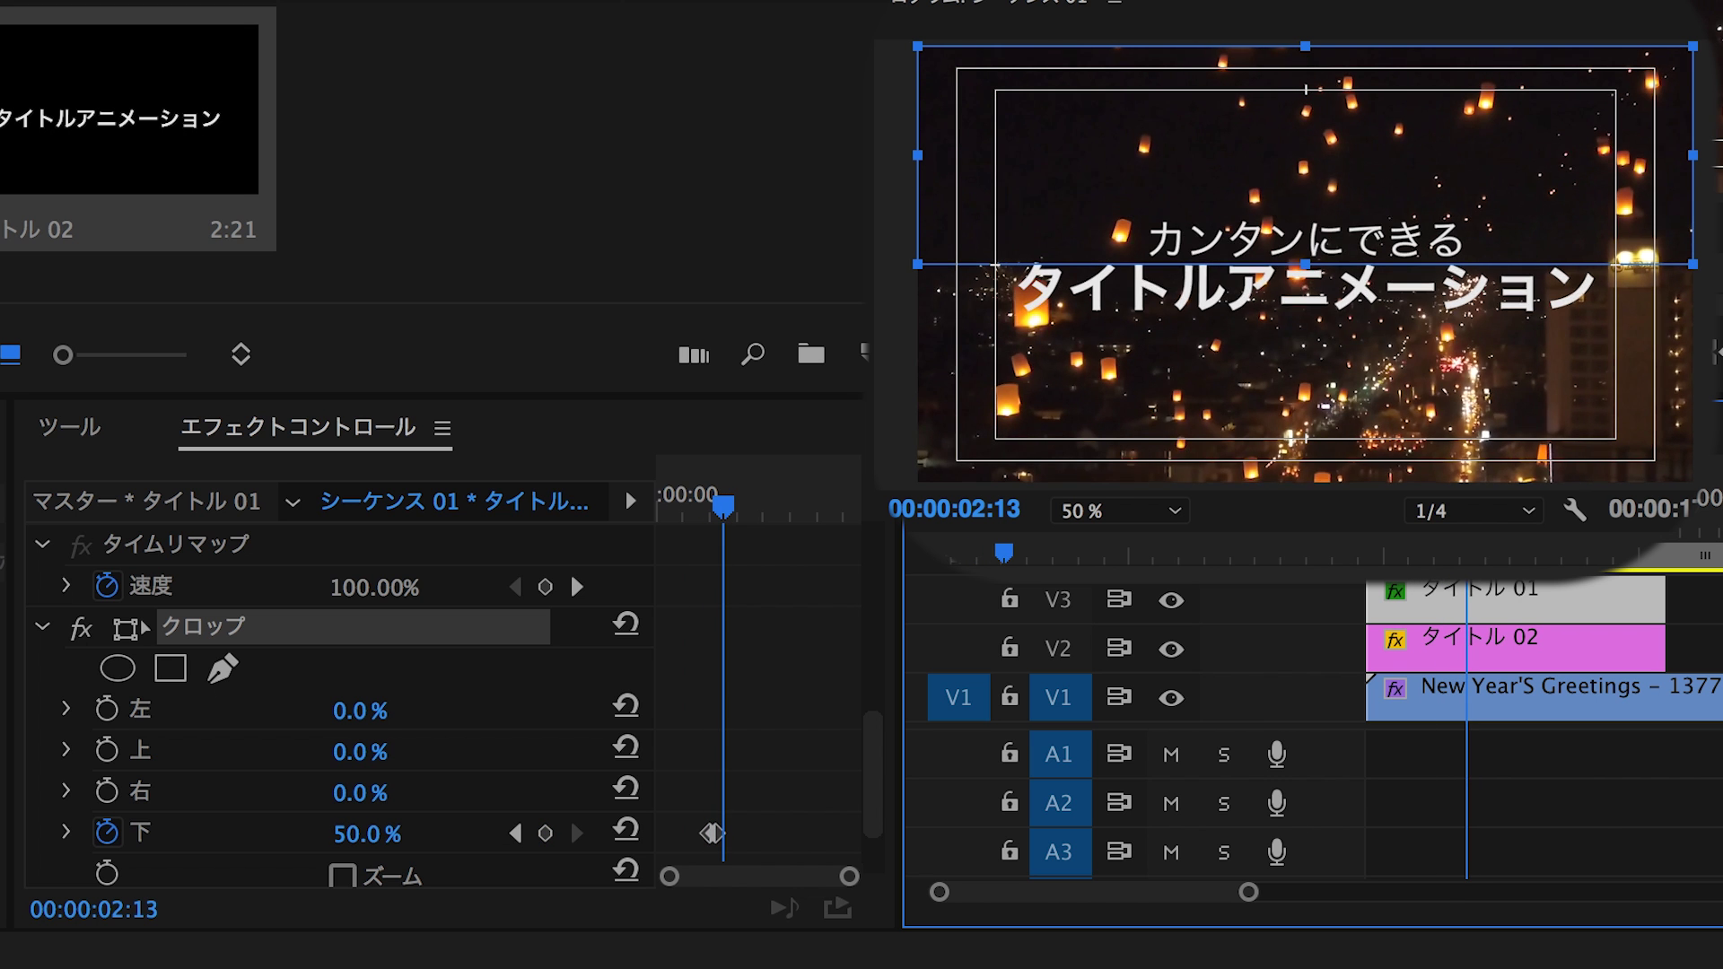
{"action": "key", "text": "space"}
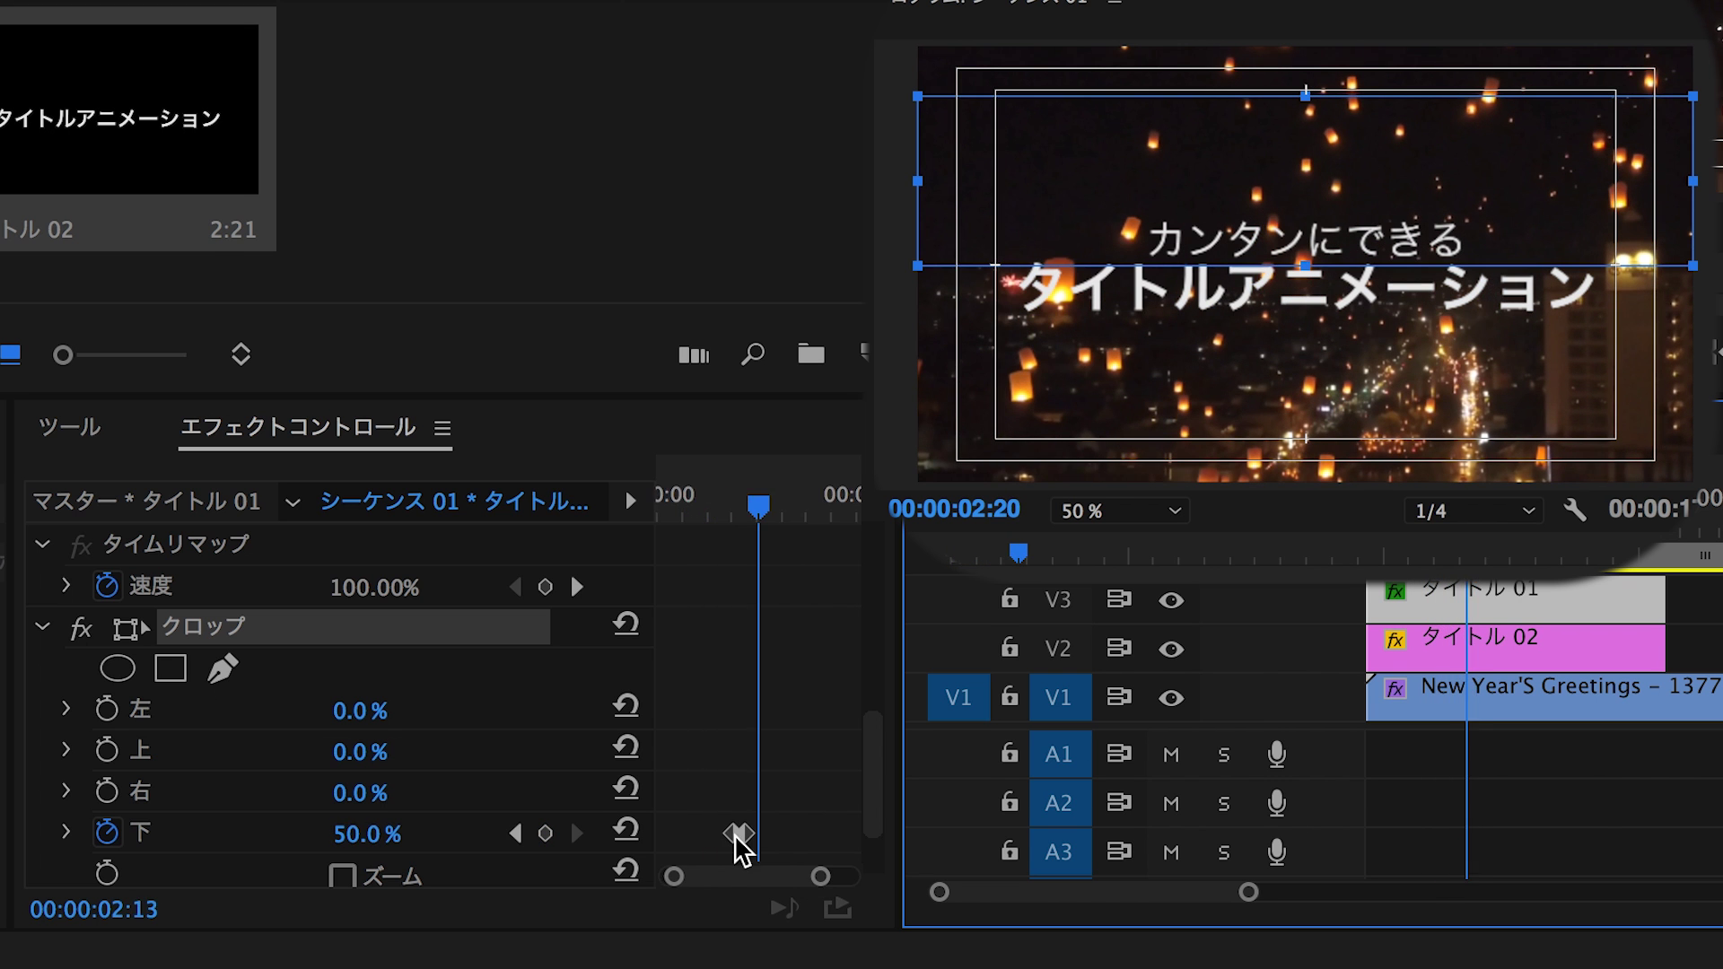
Step: Ease the 2:07 bottom-crop keyframe both in and out
{"action": "left_click", "coordinate": [737, 835]}
{"action": "right_click", "coordinate": [625, 812]}
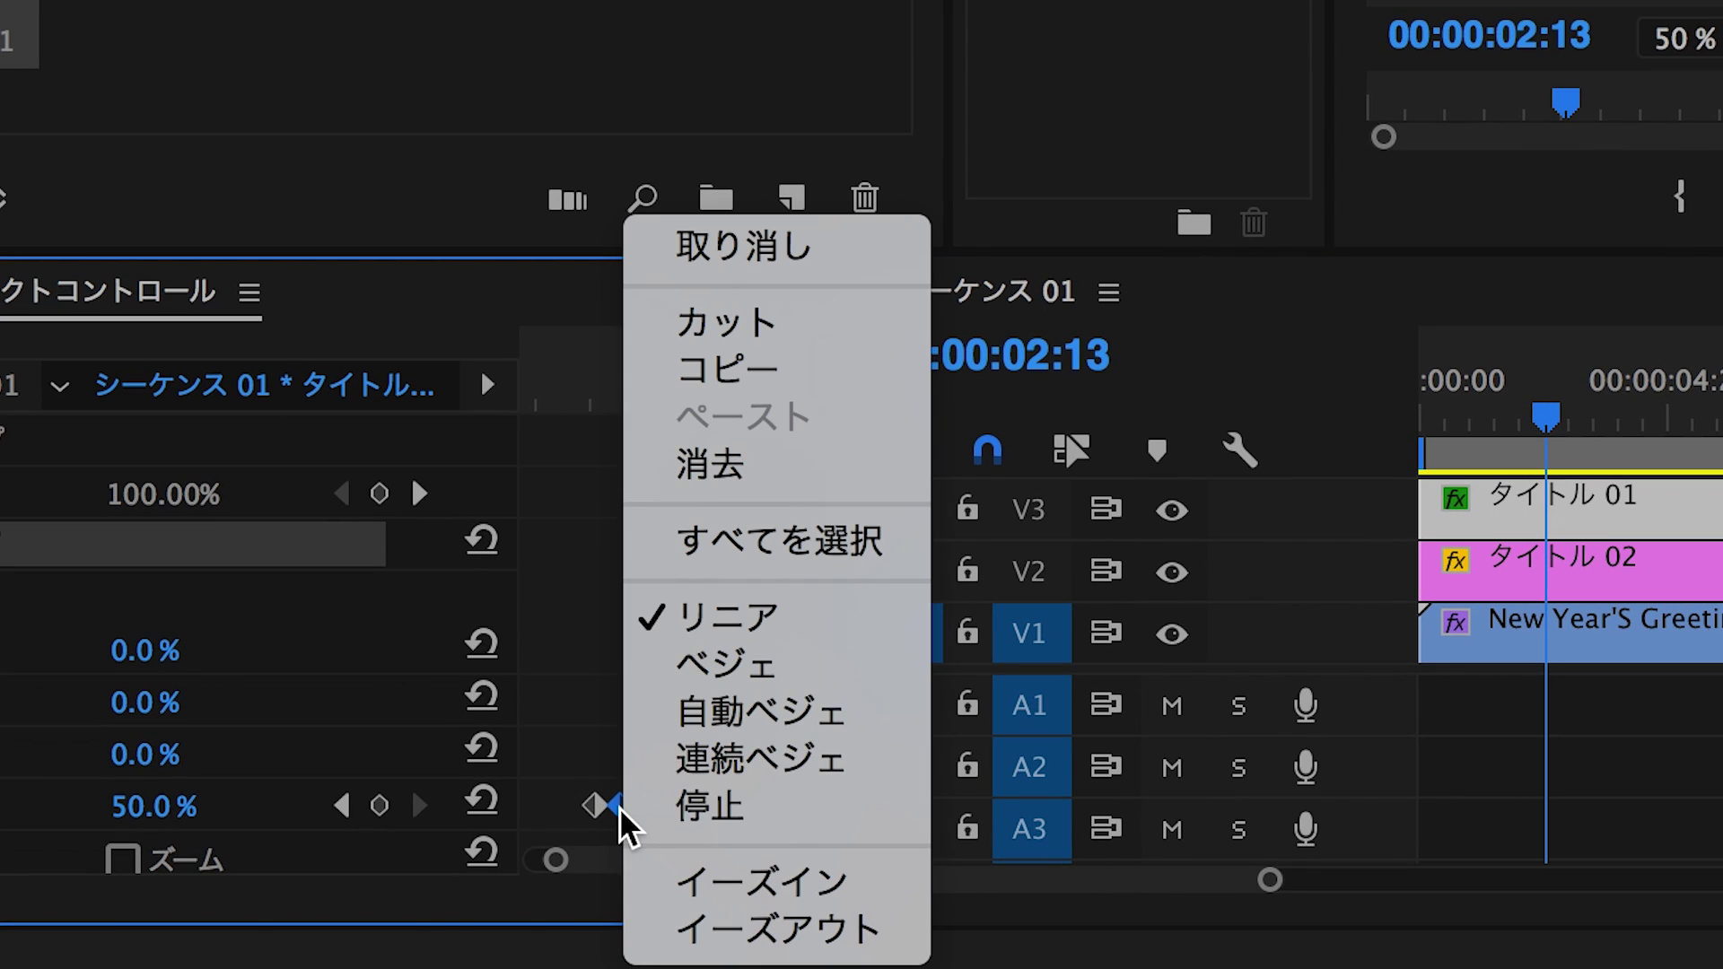
{"action": "left_click", "coordinate": [696, 884]}
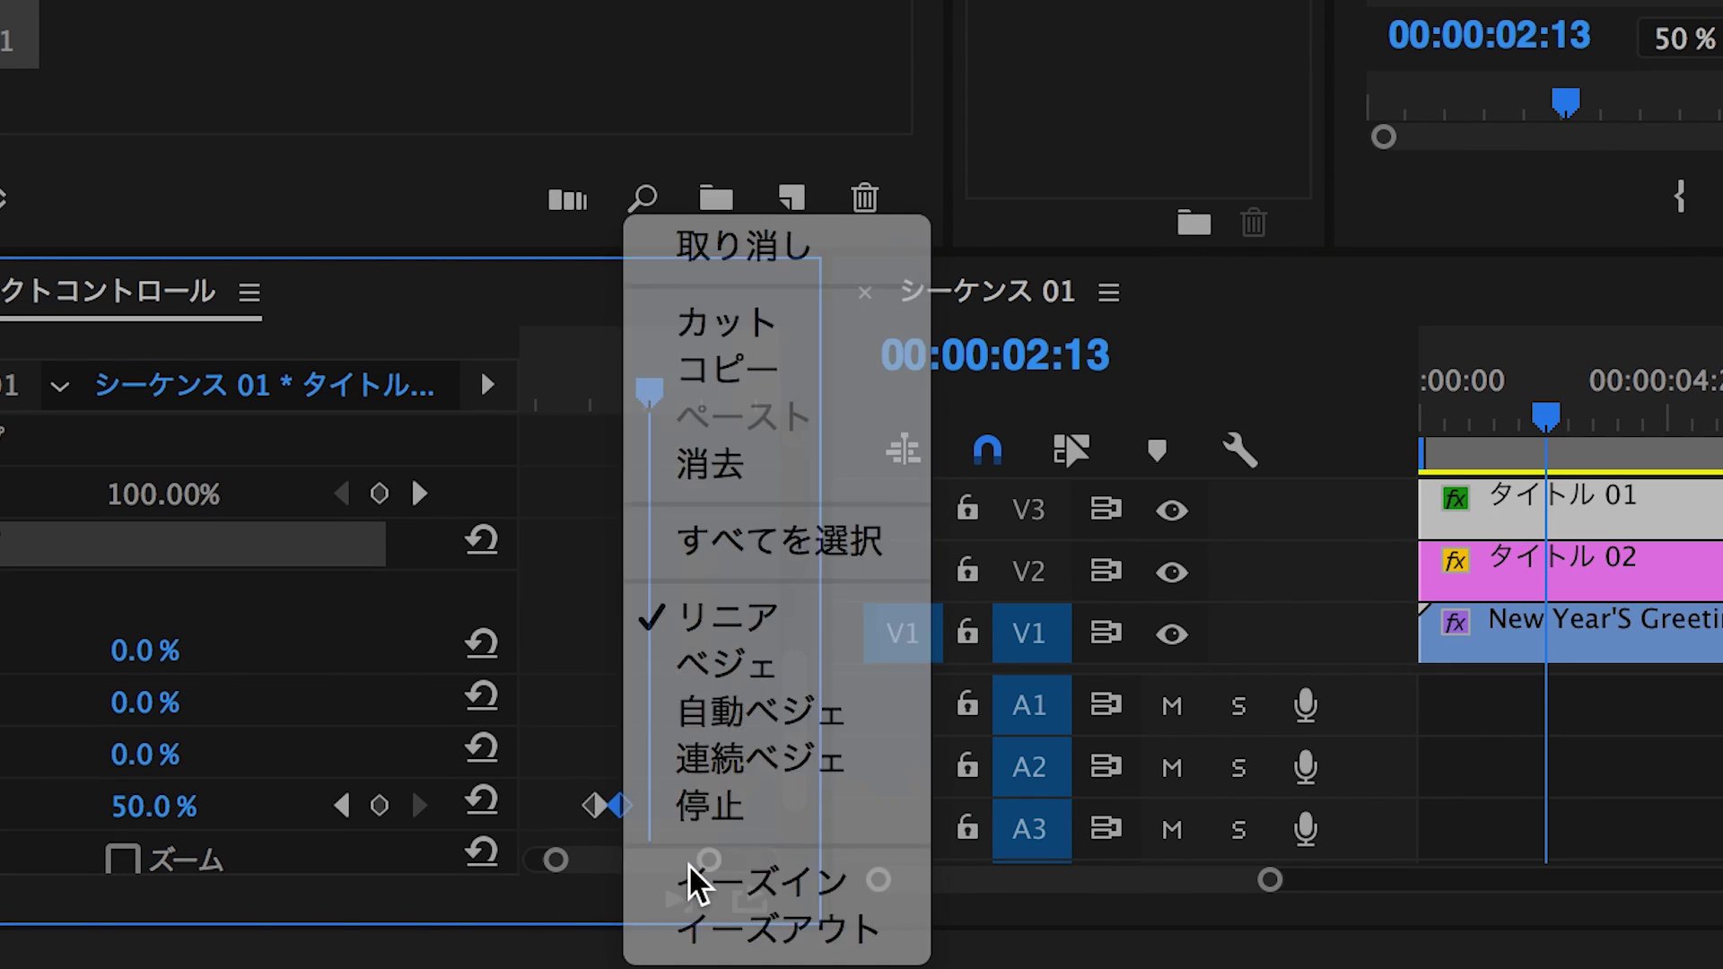
{"action": "right_click", "coordinate": [600, 813]}
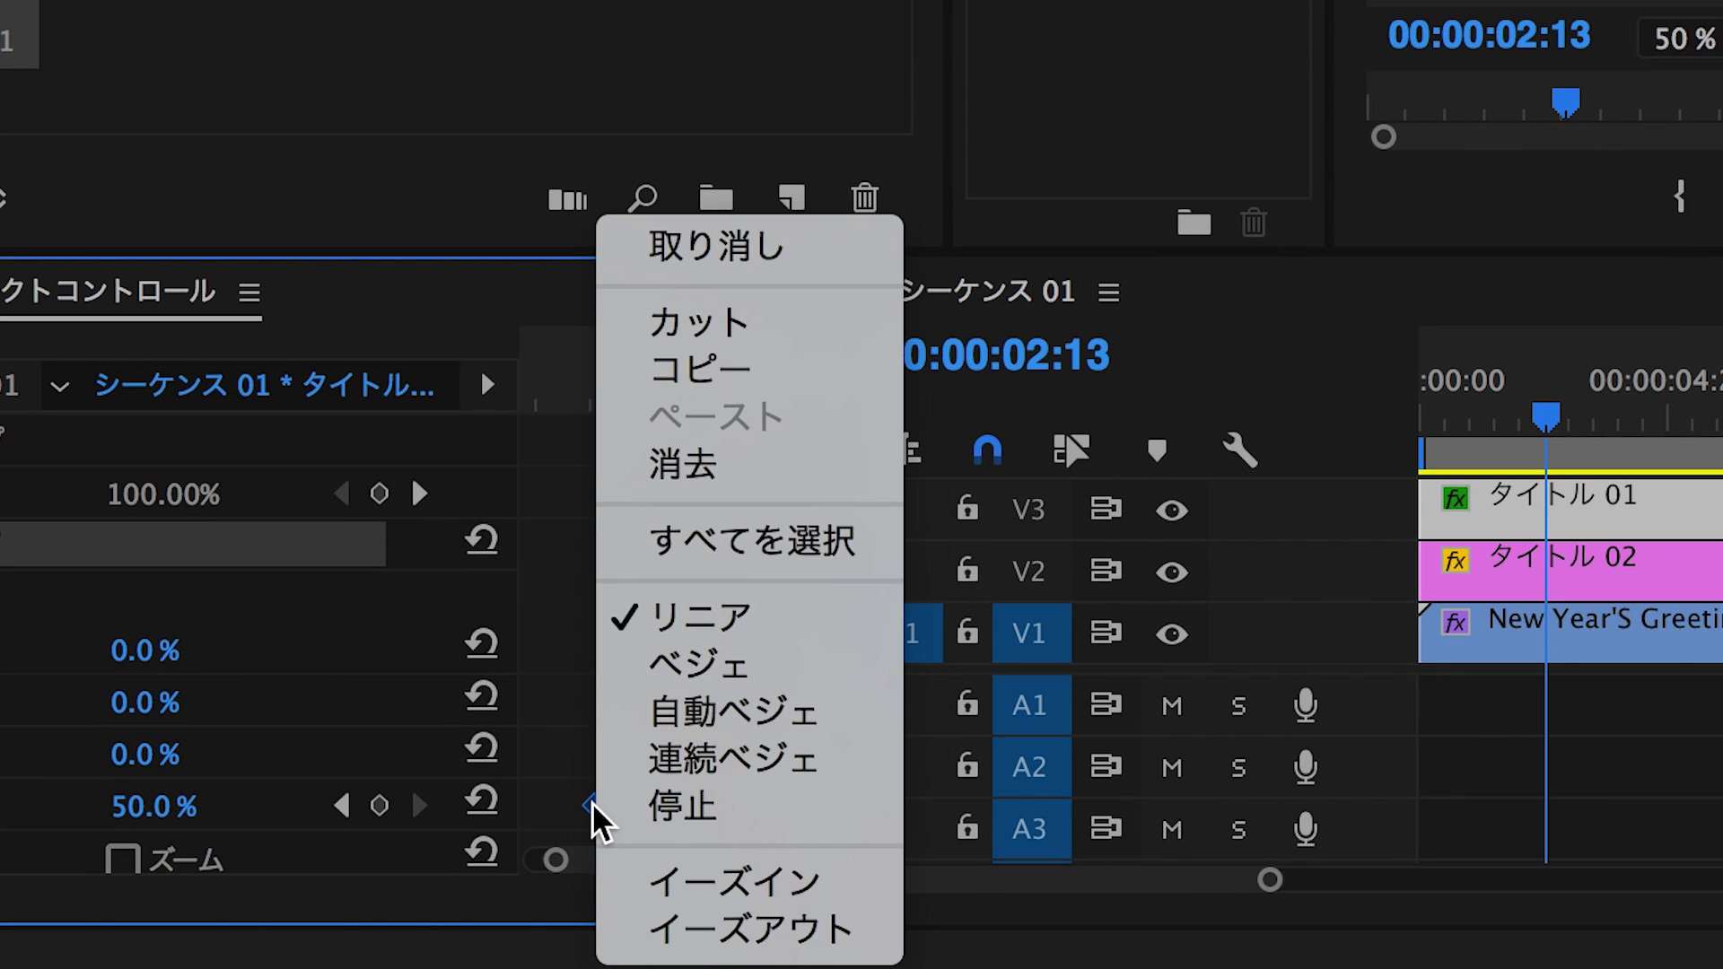
{"action": "left_click", "coordinate": [608, 932]}
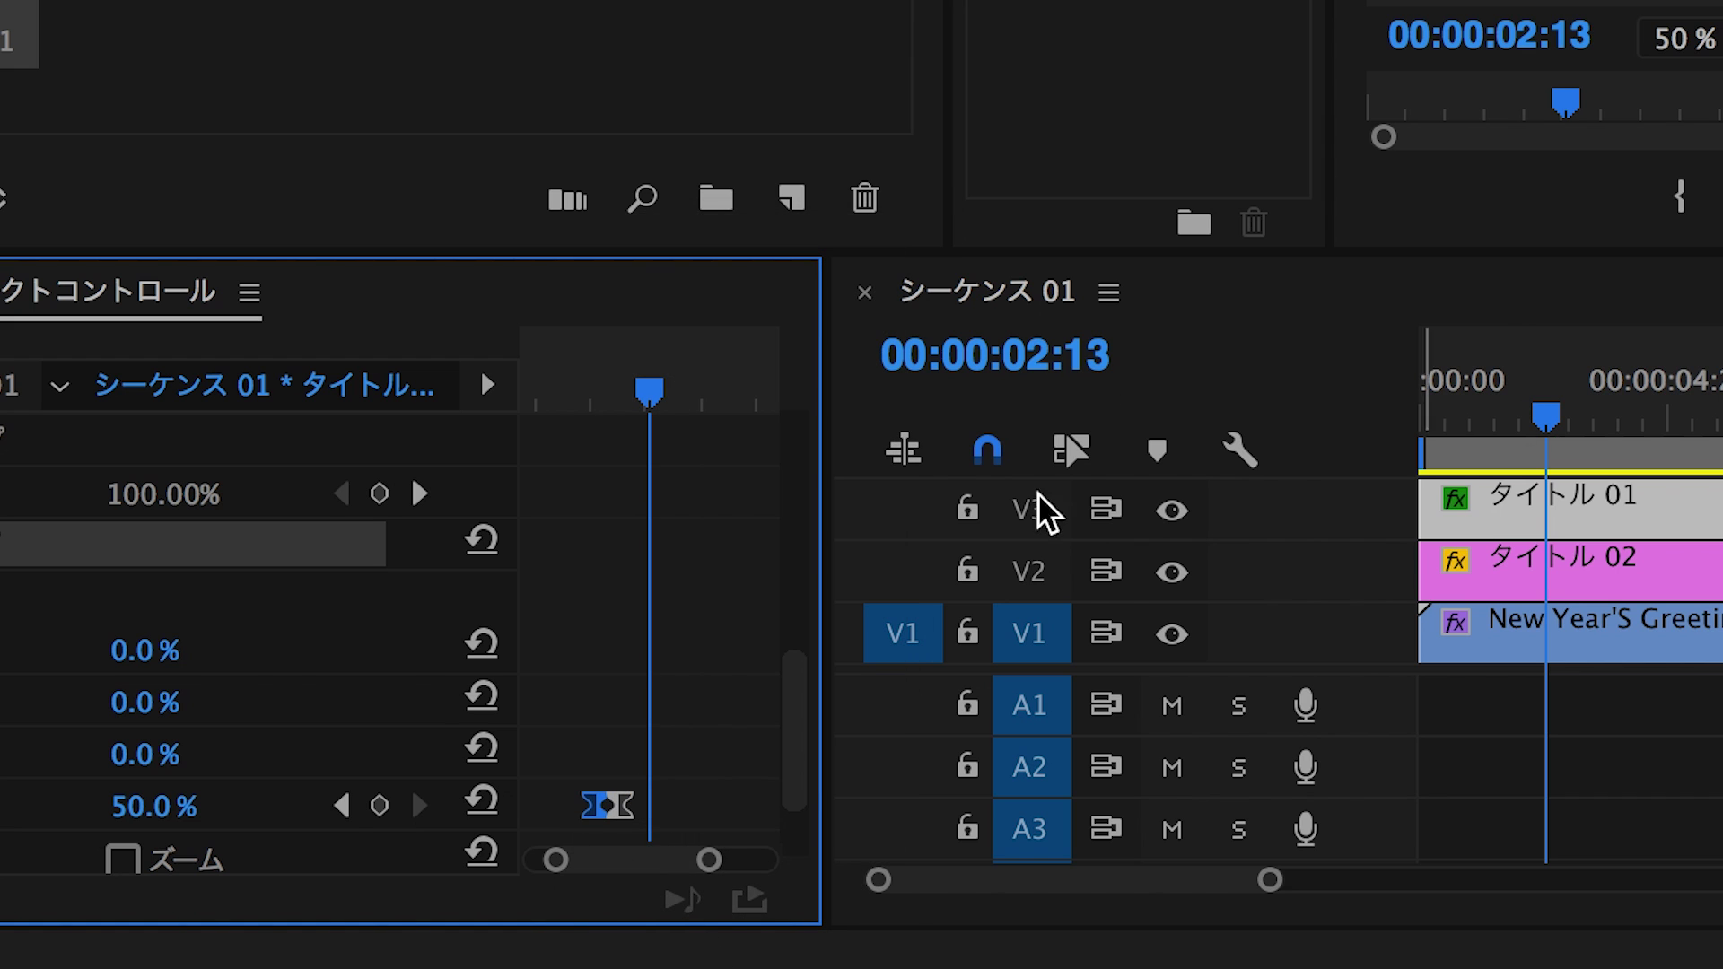
{"action": "left_click", "coordinate": [342, 806]}
{"action": "left_click", "coordinate": [1602, 583]}
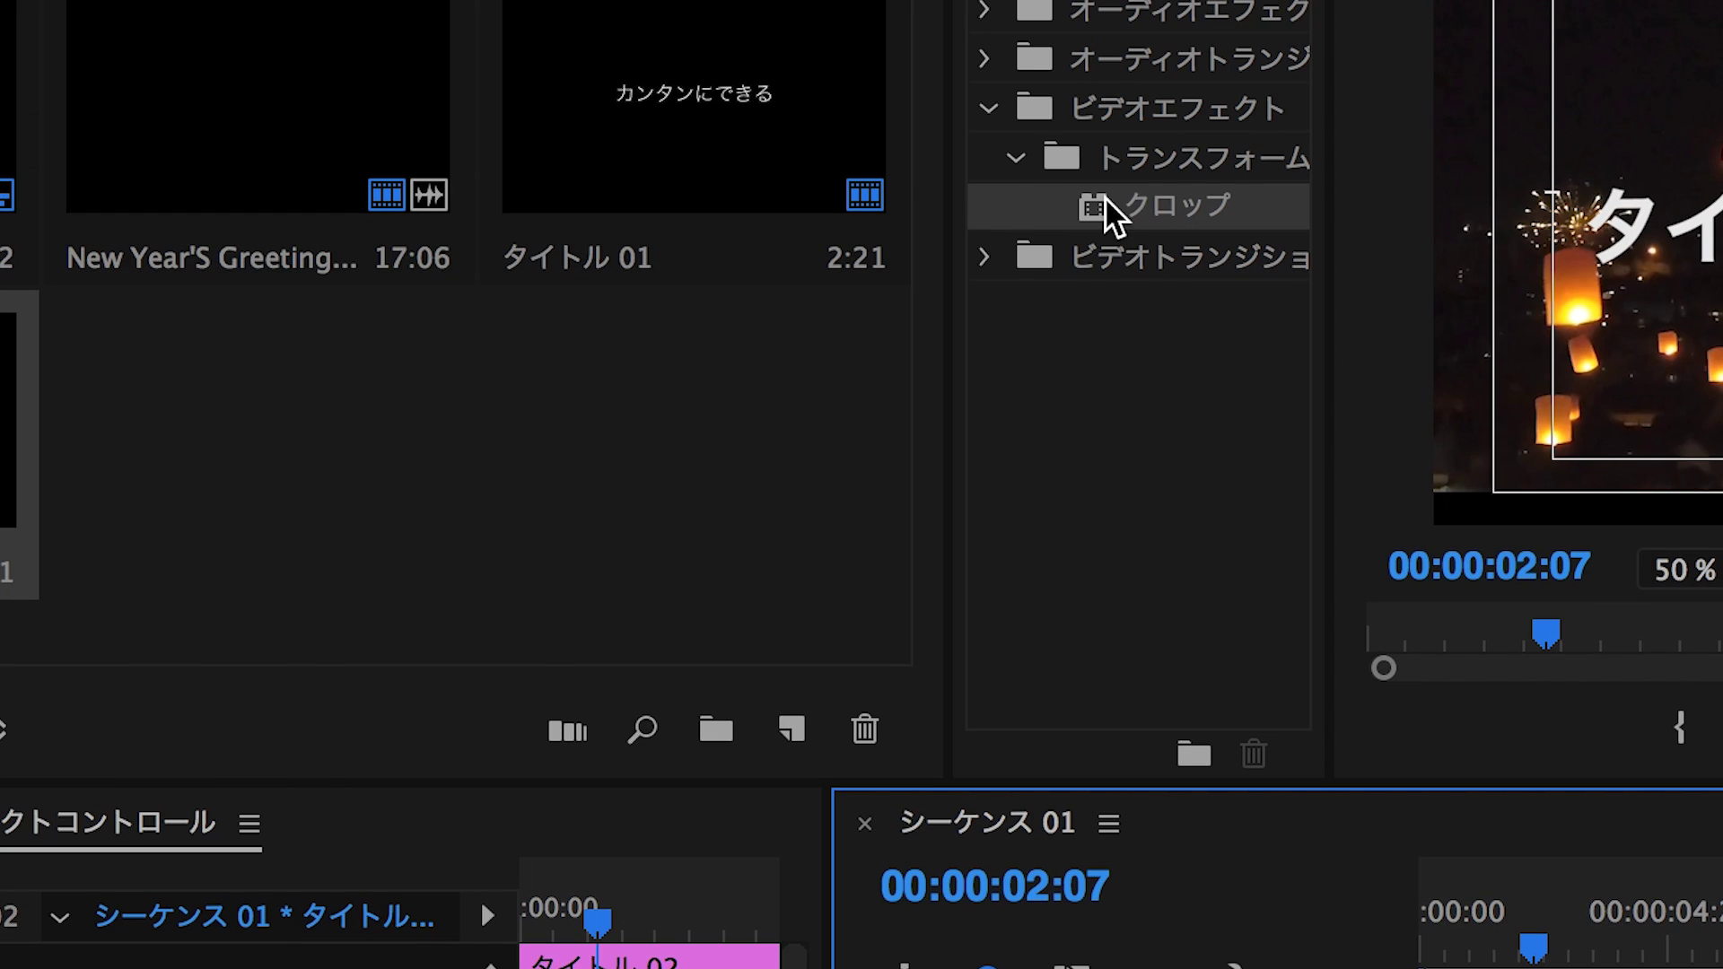
Step: Add Crop to タイトル 02 and keyframe its top crop from 63.7% to 49.6% at 2:07
{"action": "mouse_move", "coordinate": [1113, 207]}
{"action": "left_mouse_down"}
{"action": "mouse_move", "coordinate": [1153, 297]}
{"action": "mouse_move", "coordinate": [1534, 588]}
{"action": "left_mouse_up"}
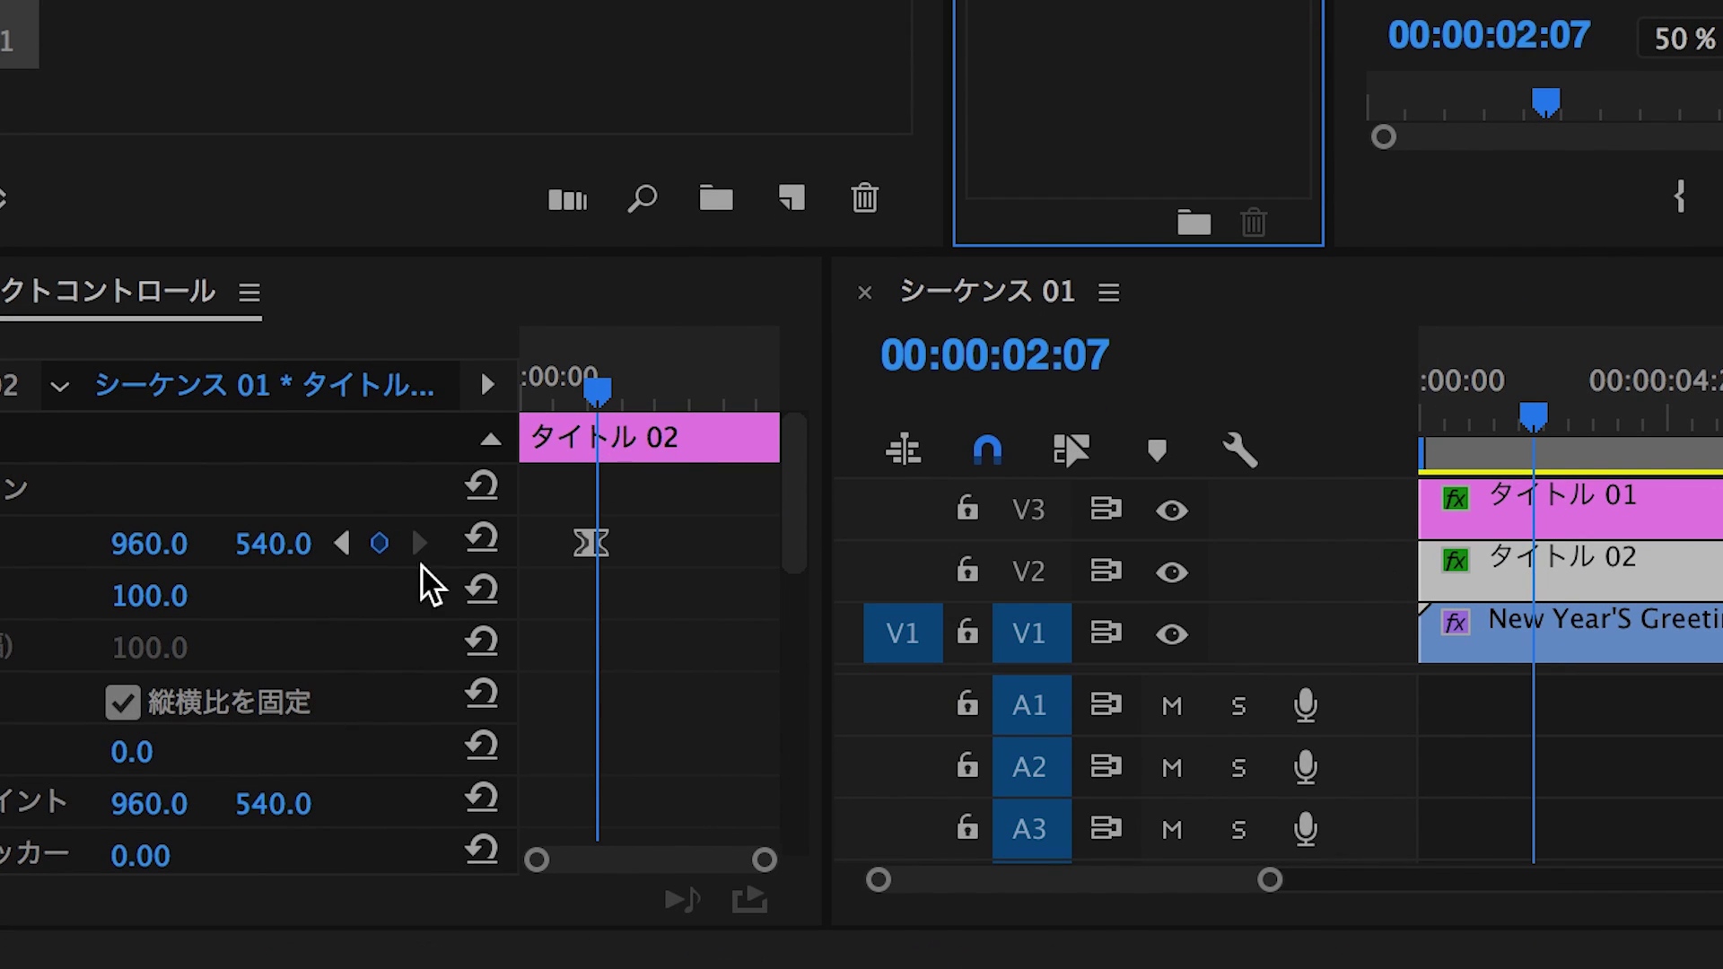
{"action": "scroll", "coordinate": [368, 615], "scroll_direction": "down", "scroll_amount": 5}
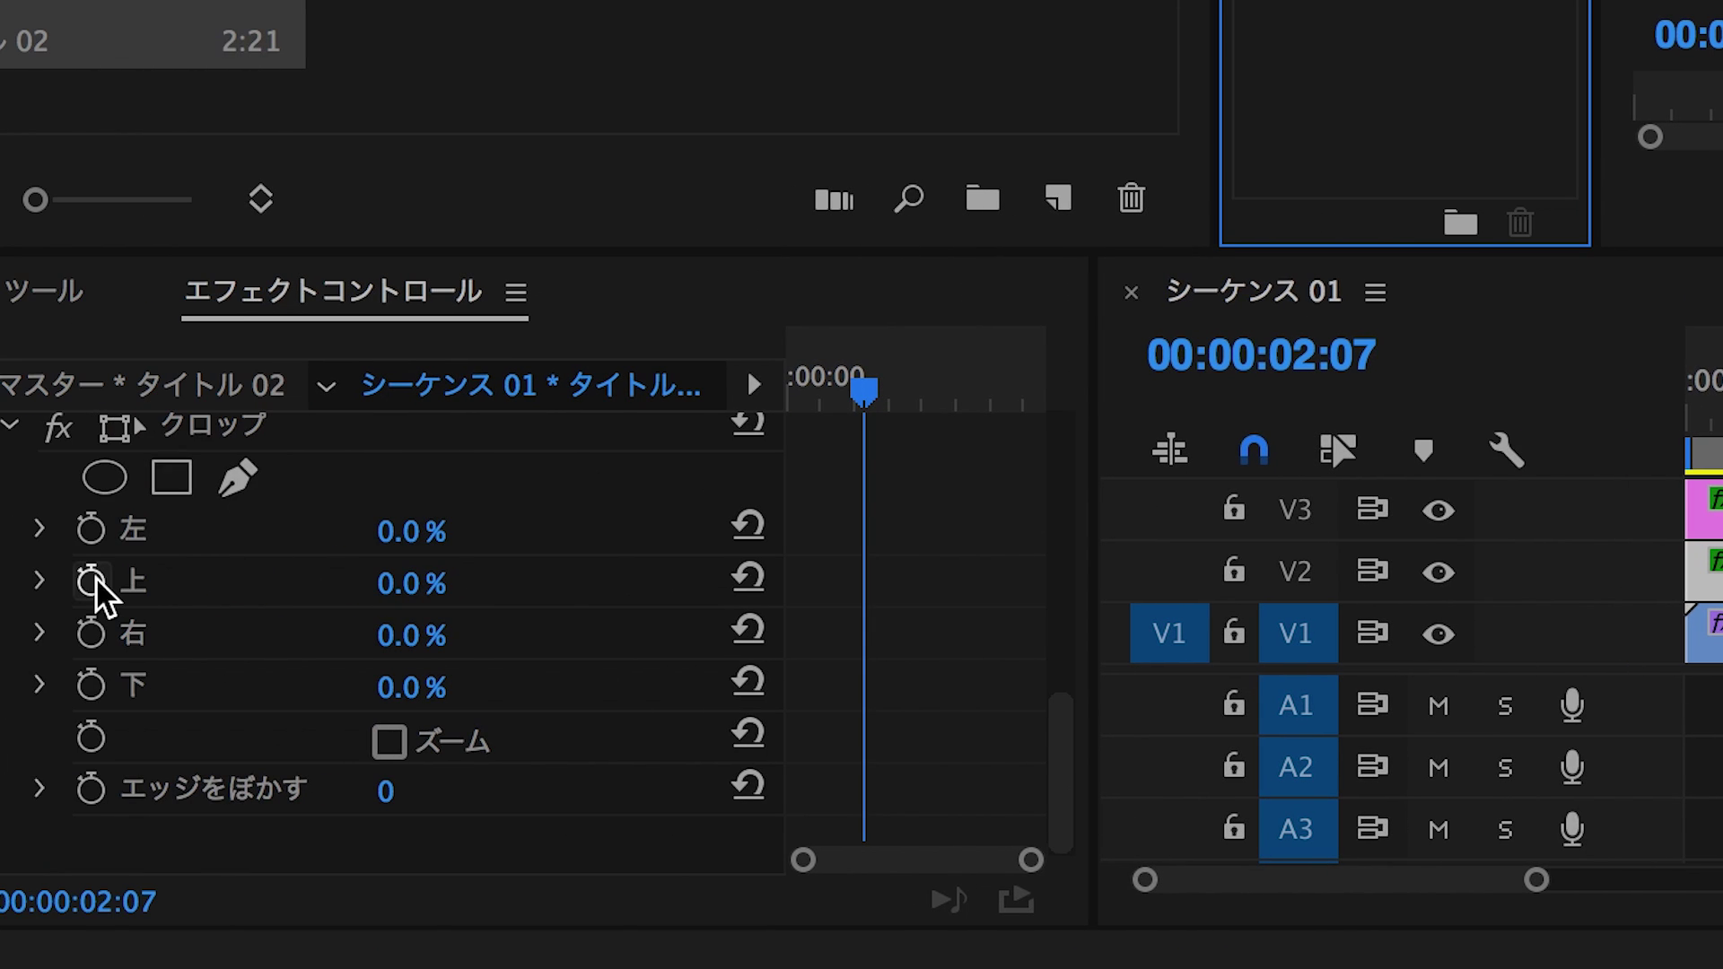
{"action": "left_click", "coordinate": [91, 581]}
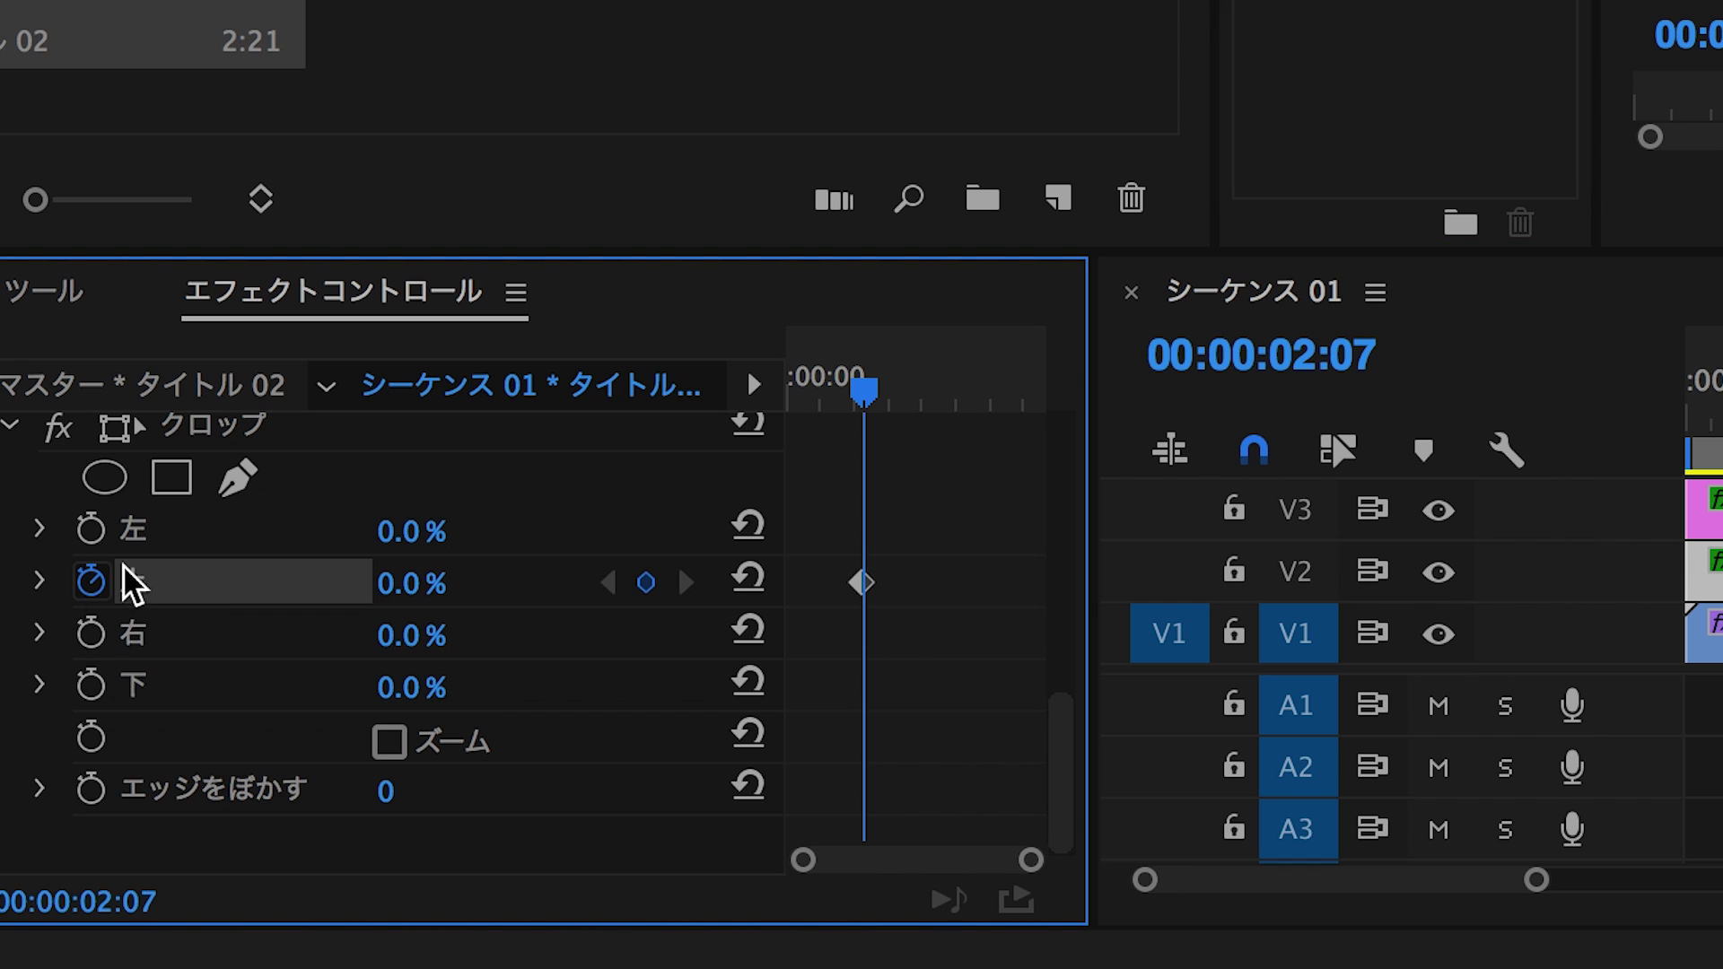
{"action": "left_click_drag", "start_coordinate": [408, 583], "coordinate": [1405, 339]}
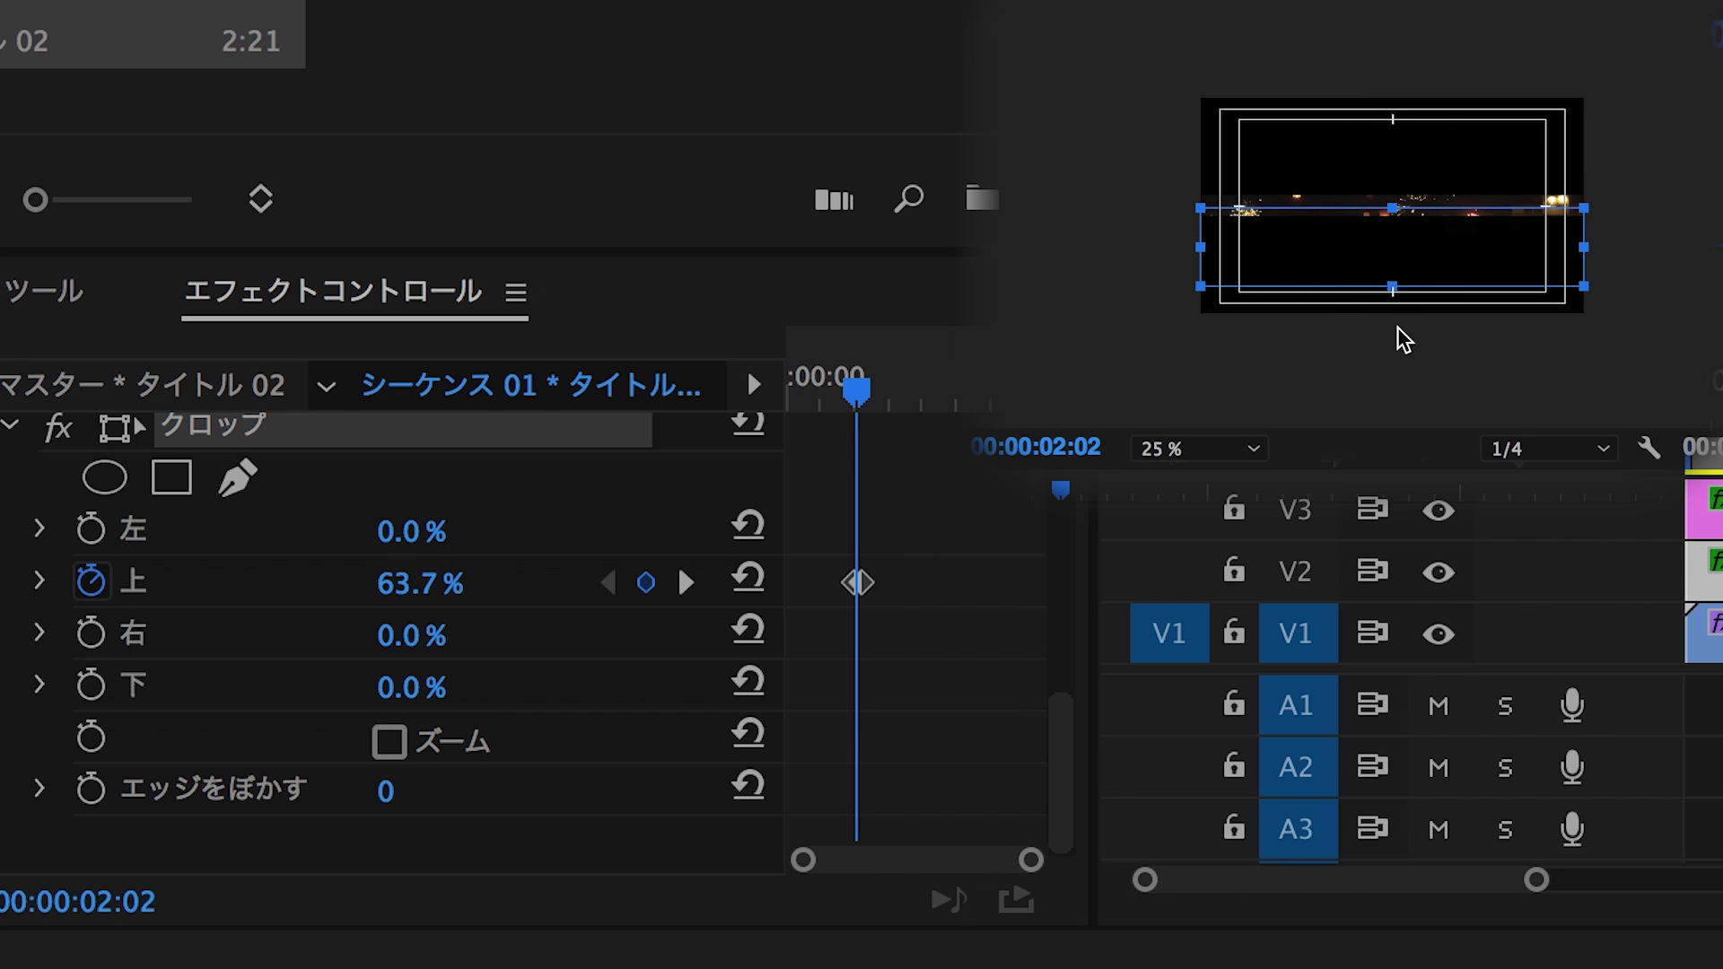
{"action": "key", "text": "shift+k"}
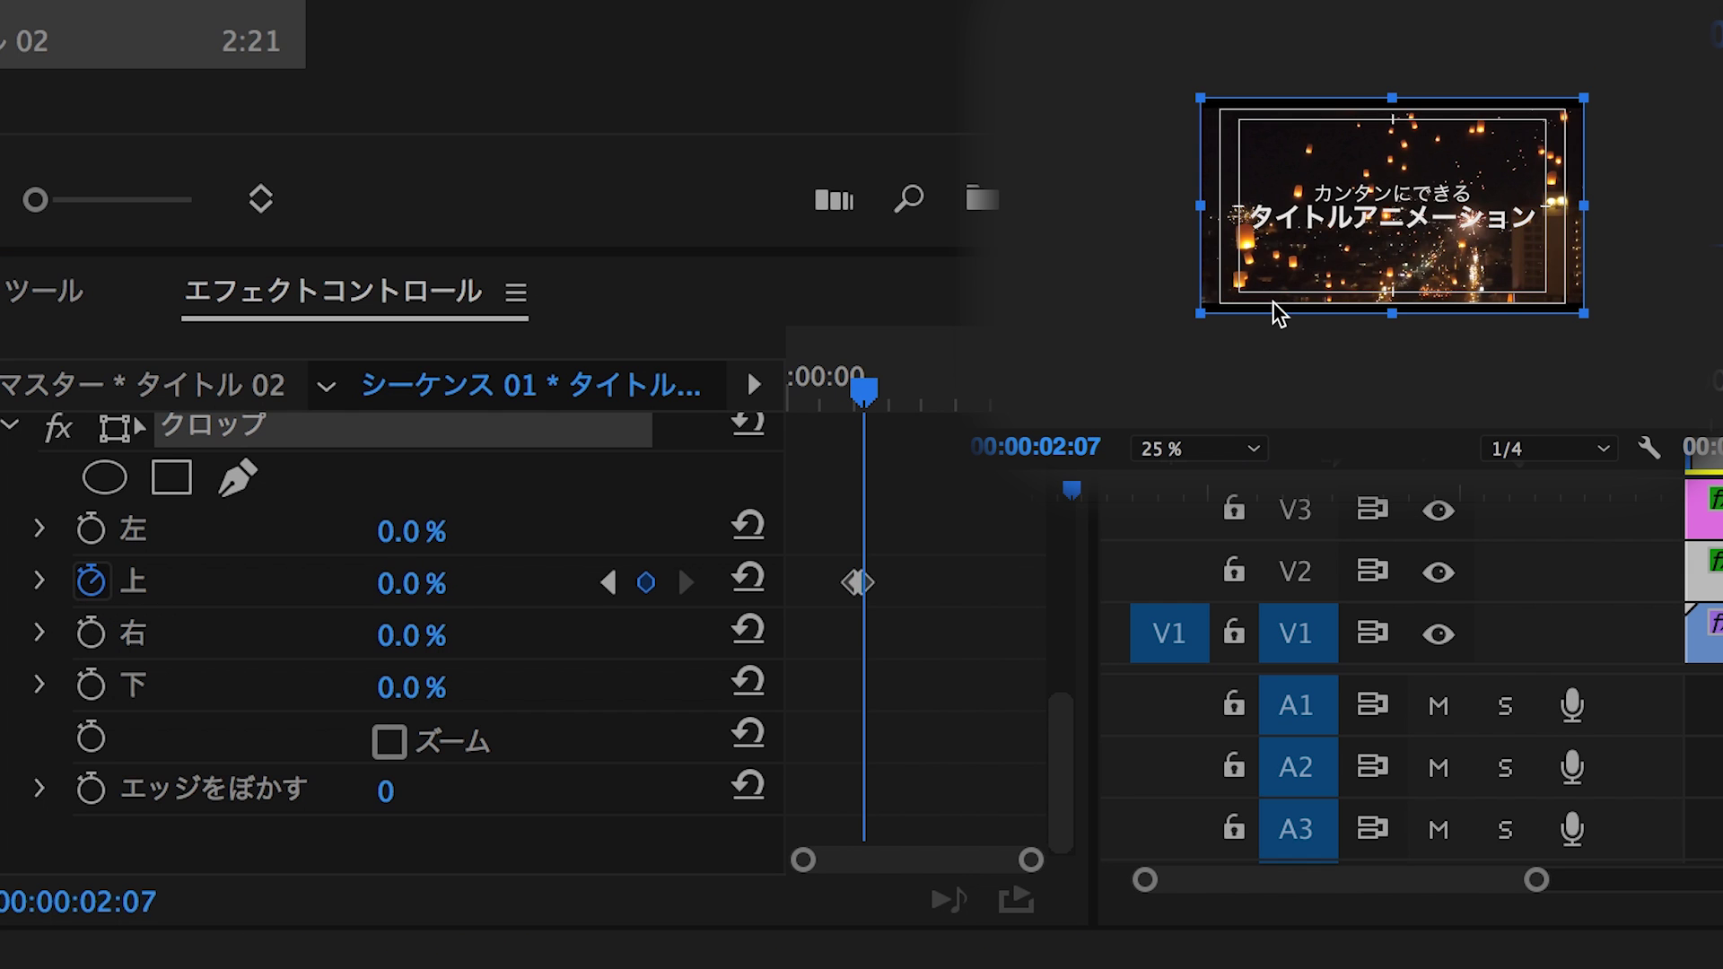
{"action": "left_click_drag", "start_coordinate": [1392, 98], "coordinate": [1392, 205]}
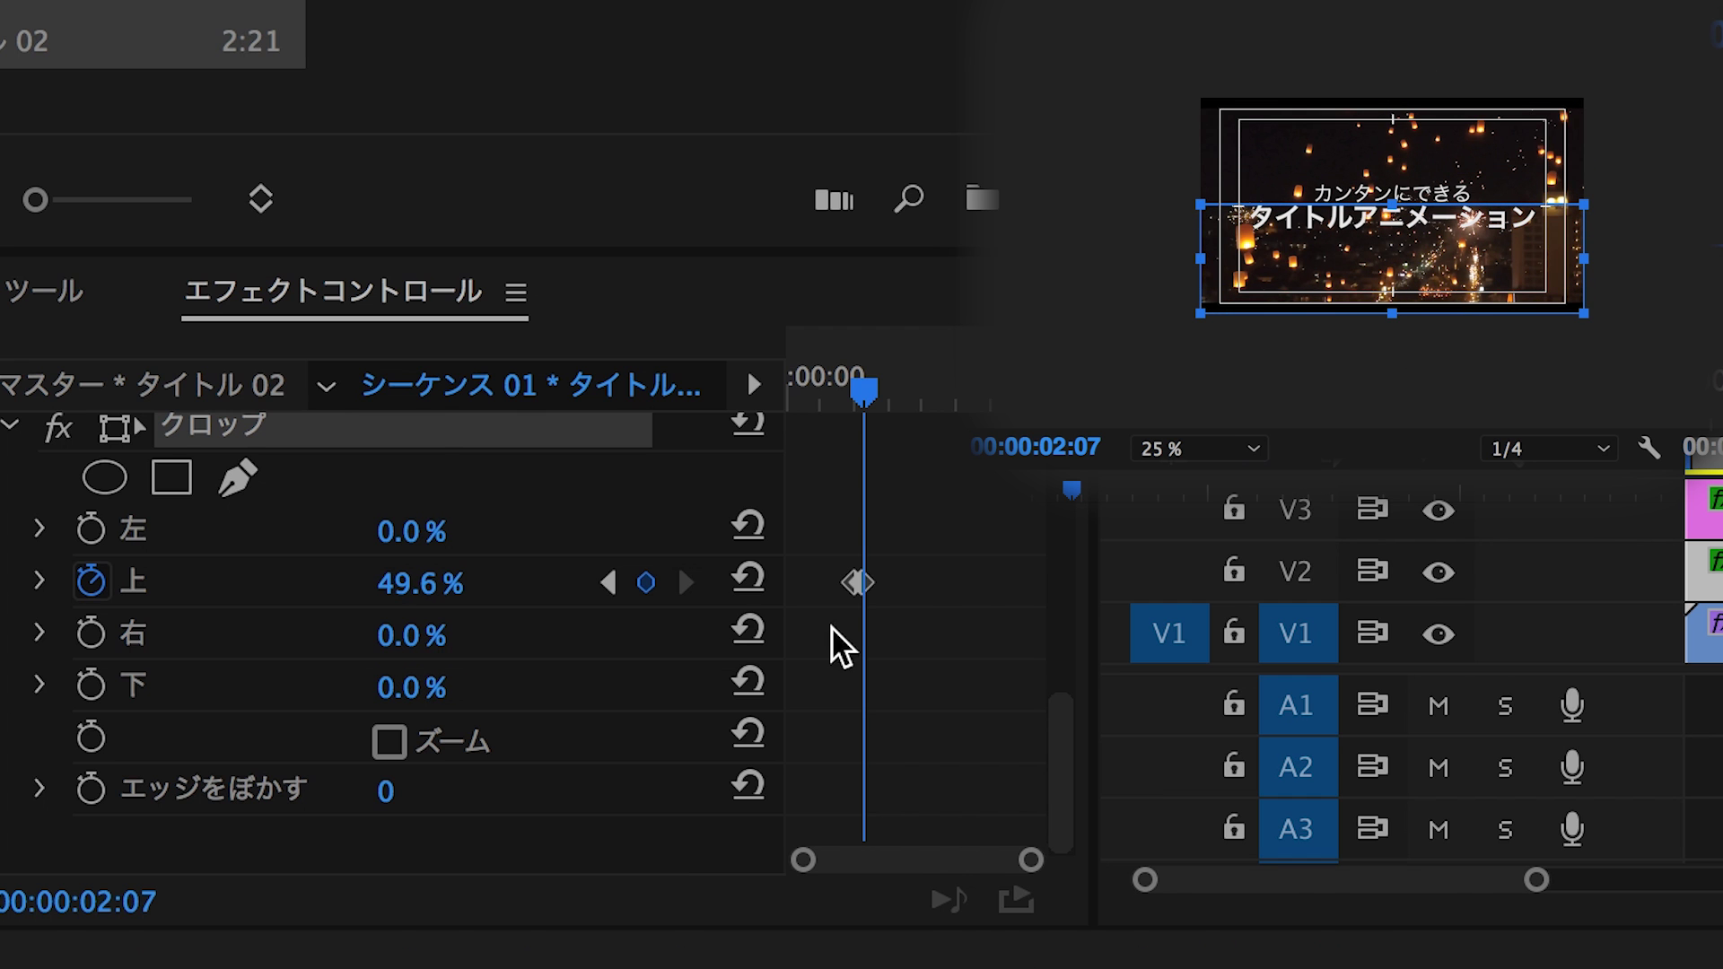
Step: Ease both top-crop keyframes and preview the title reveal
{"action": "right_click", "coordinate": [912, 583]}
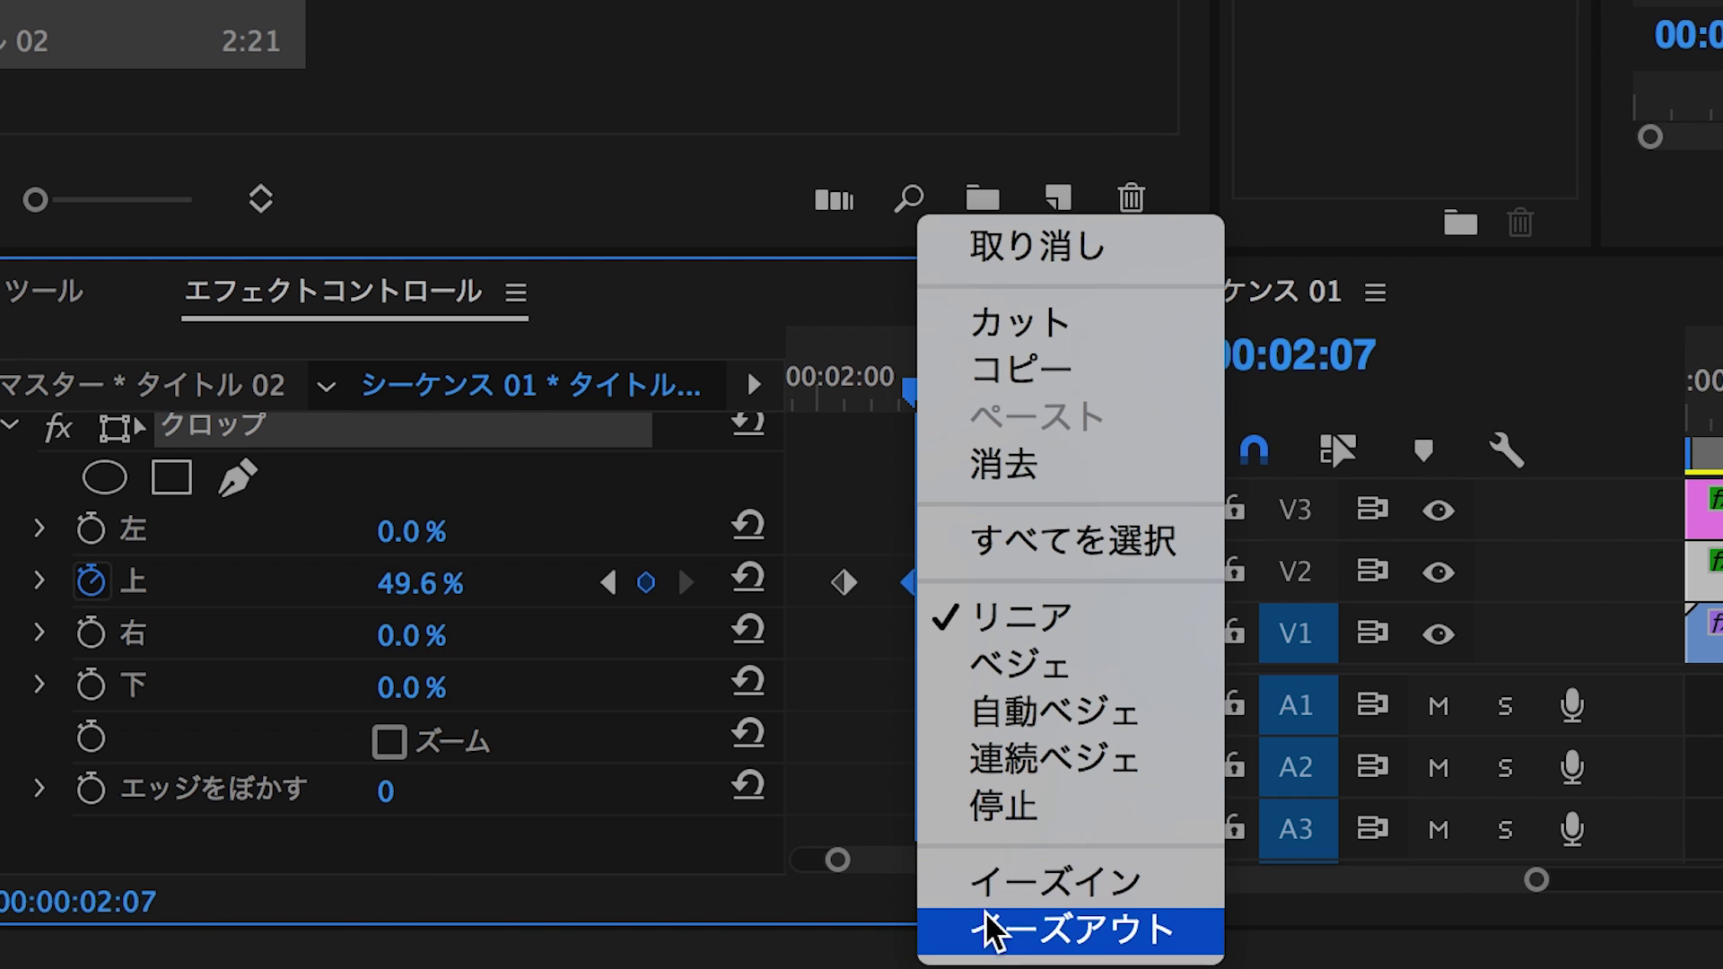
{"action": "left_click", "coordinate": [994, 882]}
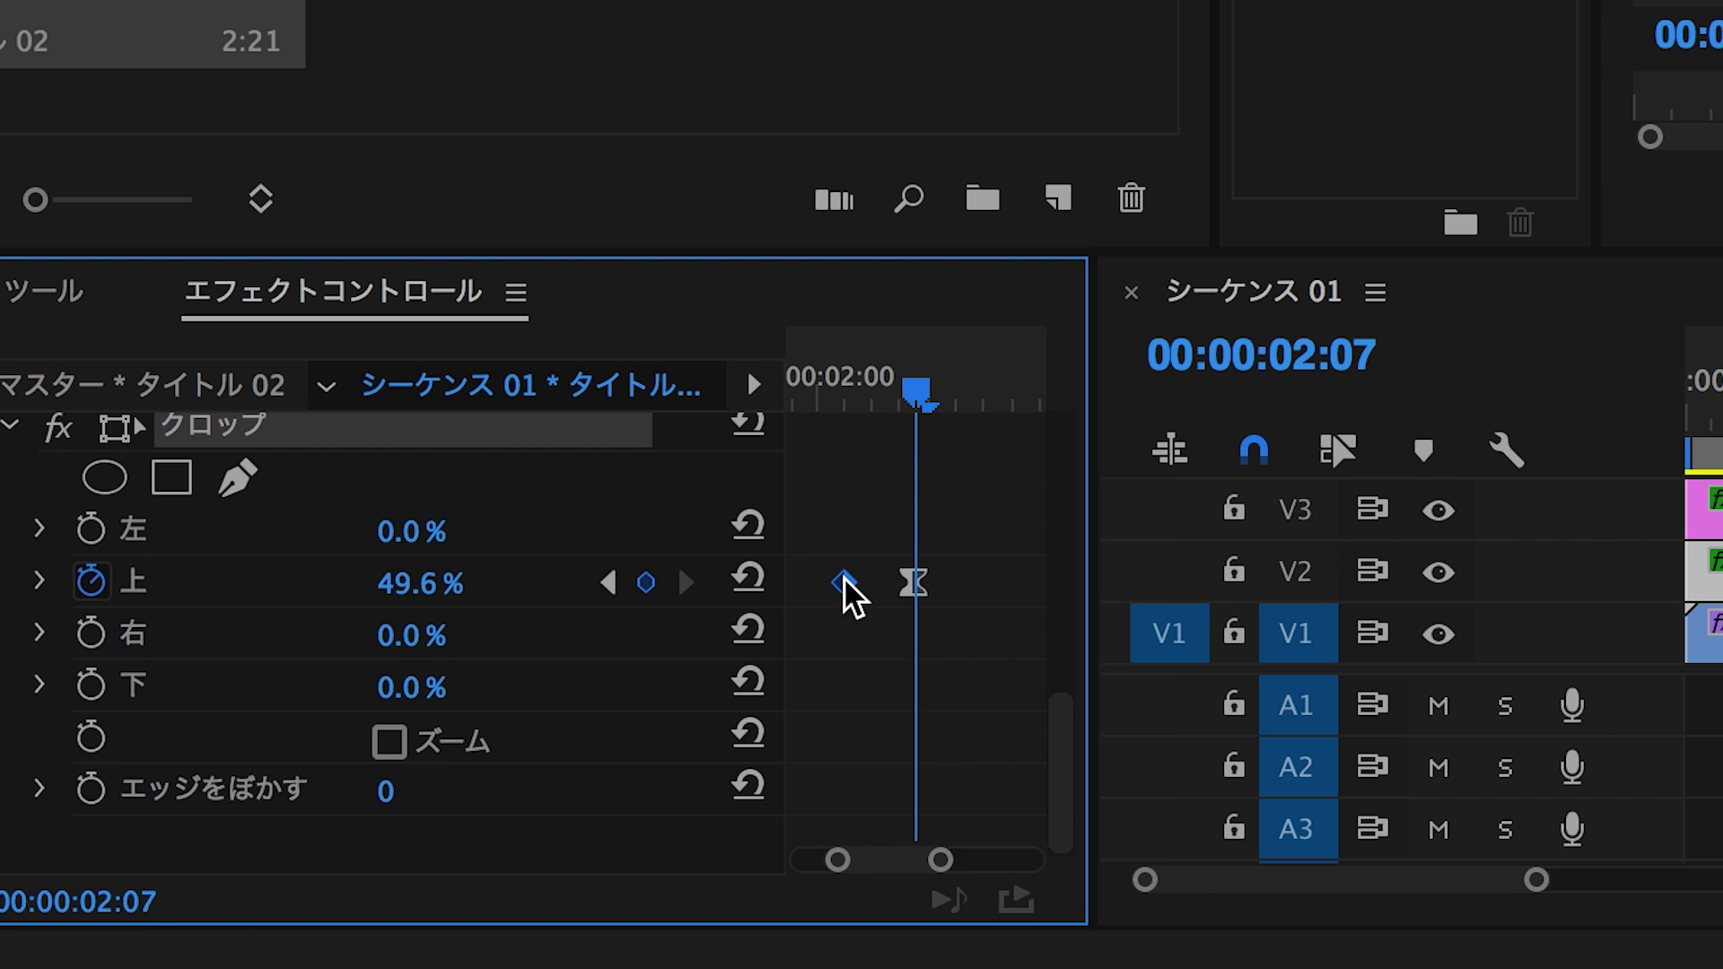
{"action": "right_click", "coordinate": [844, 583]}
{"action": "left_click", "coordinate": [872, 924]}
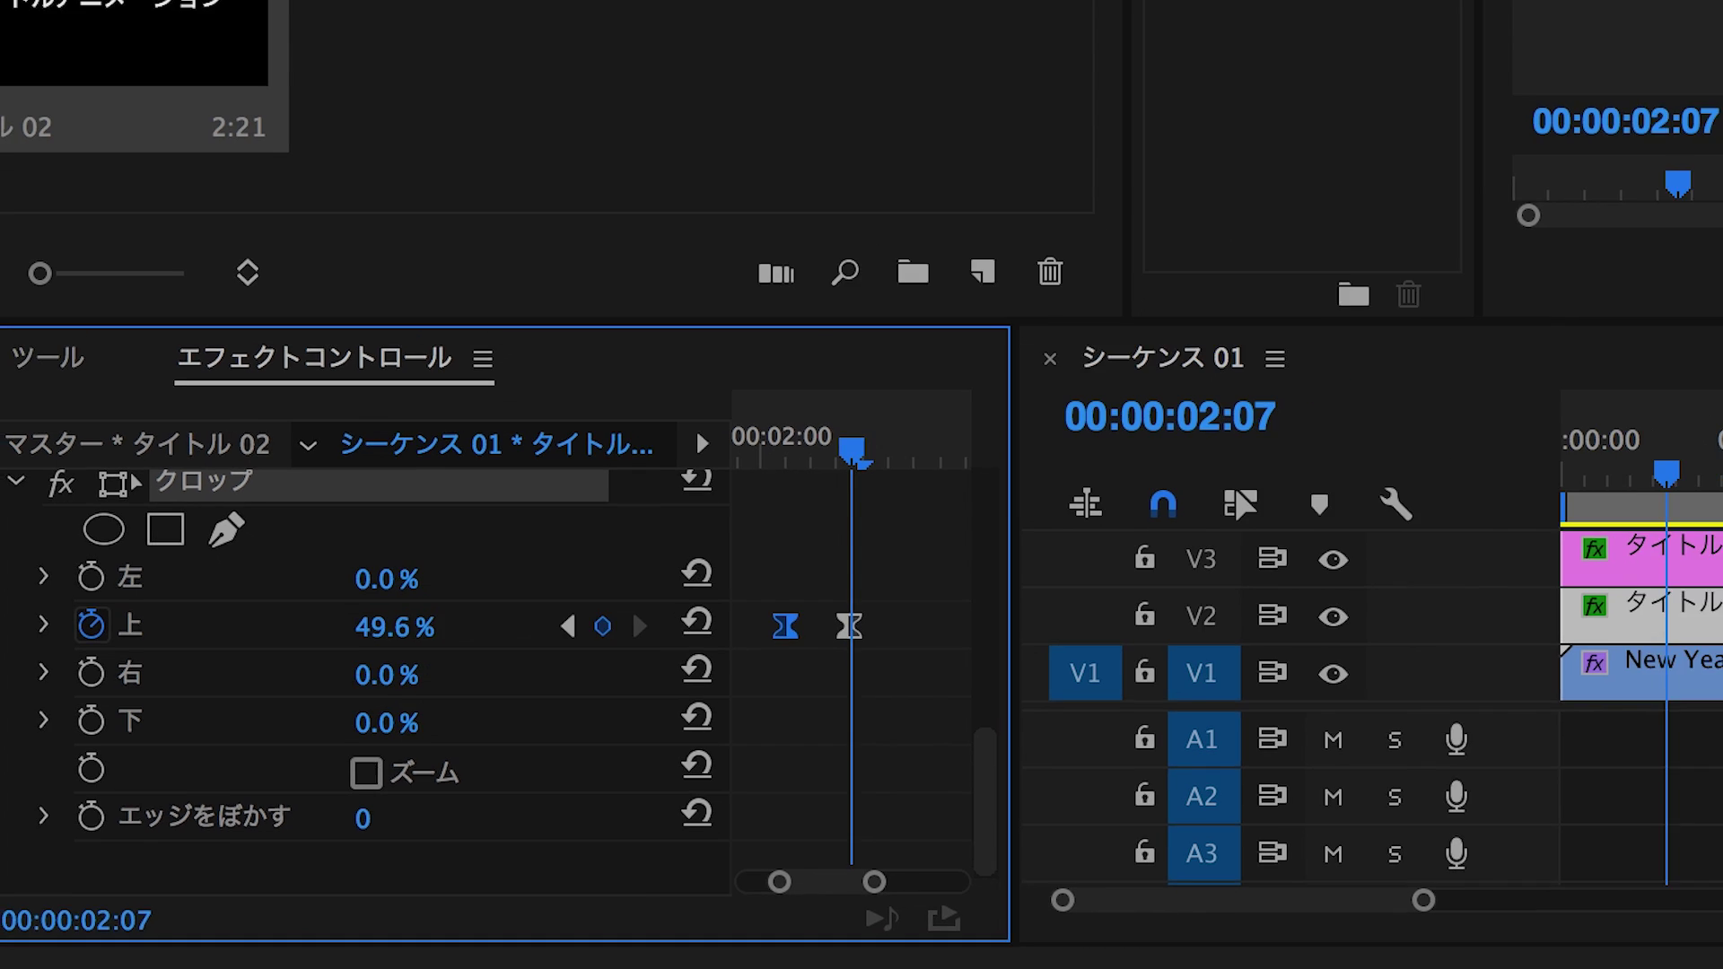
{"action": "left_click", "coordinate": [1108, 689]}
{"action": "key", "text": "space"}
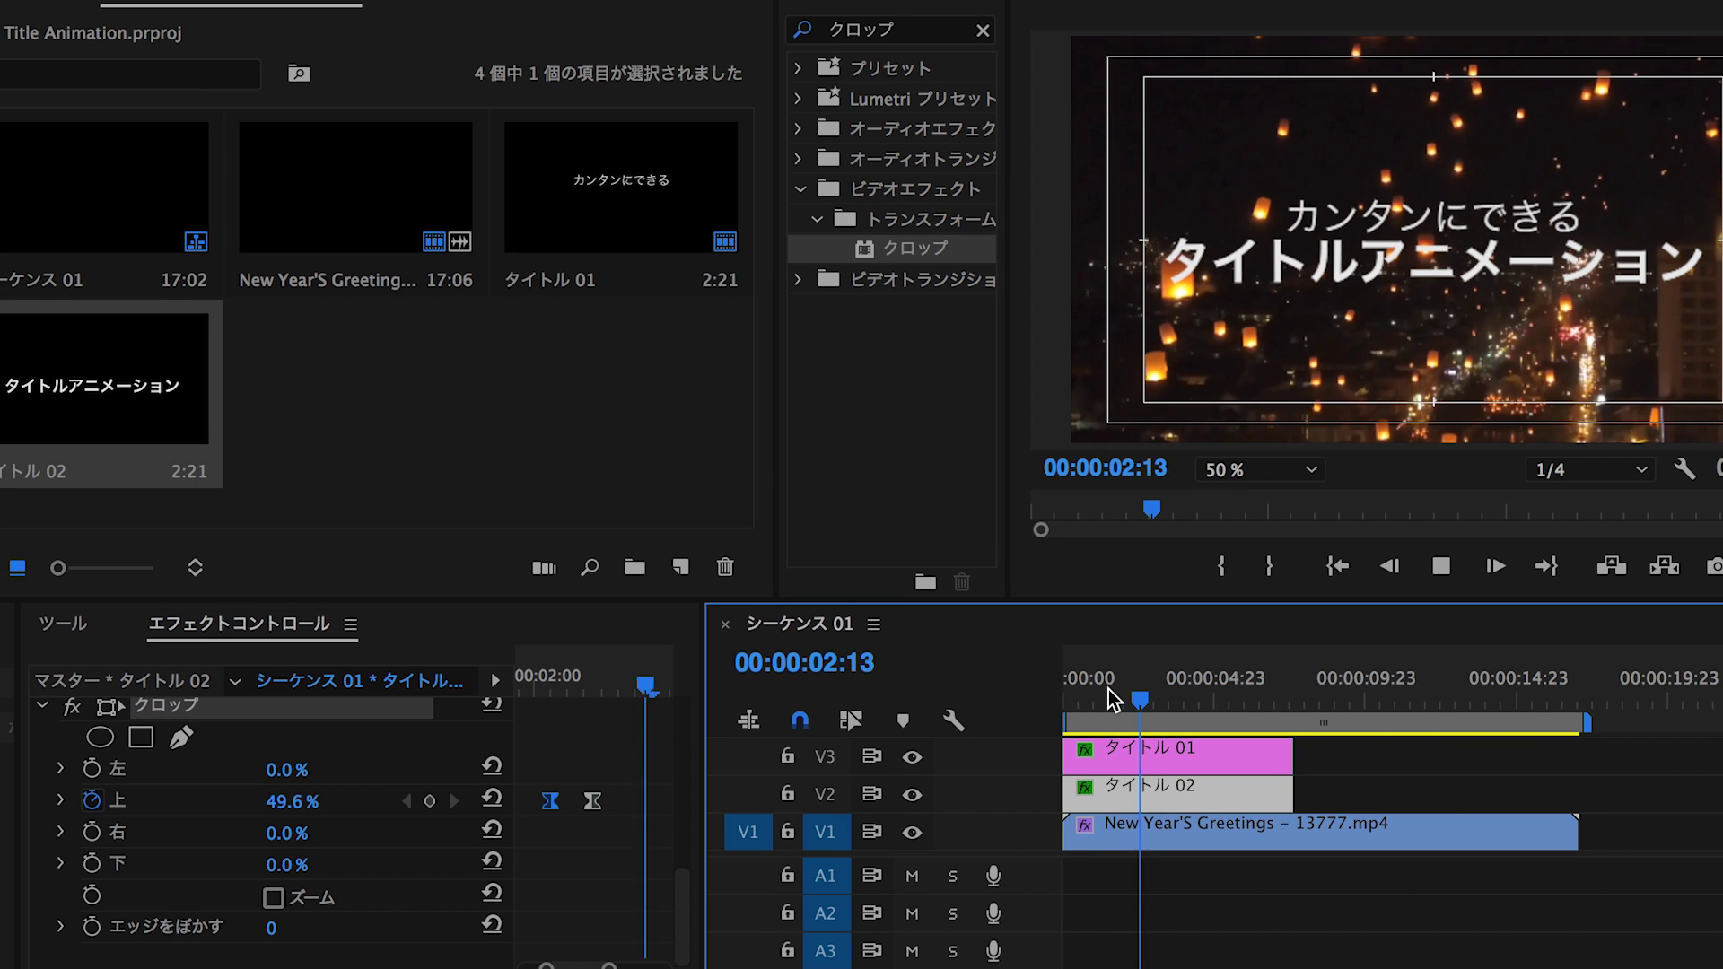
{"action": "key", "text": "space"}
{"action": "left_click_drag", "start_coordinate": [1129, 698], "coordinate": [1115, 693]}
{"action": "key", "text": "space"}
{"action": "key", "text": "space"}
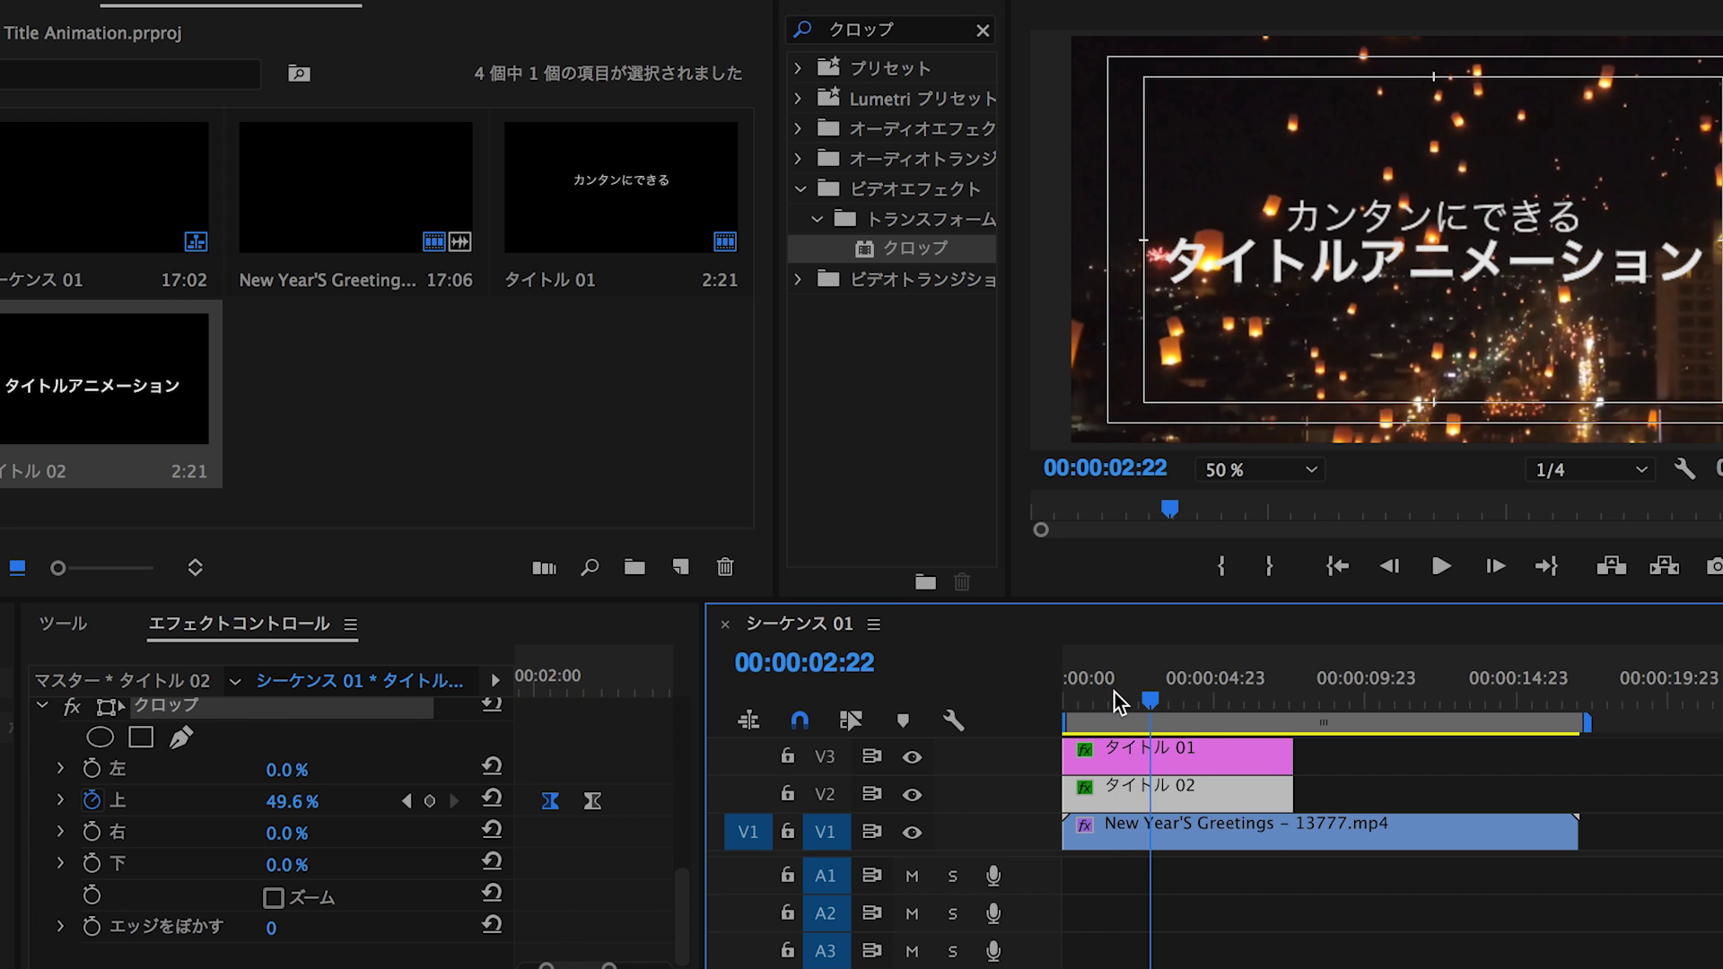
Step: Shift タイトル 02 about 16 frames later, preview, and extend all three clips to end together
{"action": "left_click_drag", "start_coordinate": [1127, 790], "coordinate": [1148, 790]}
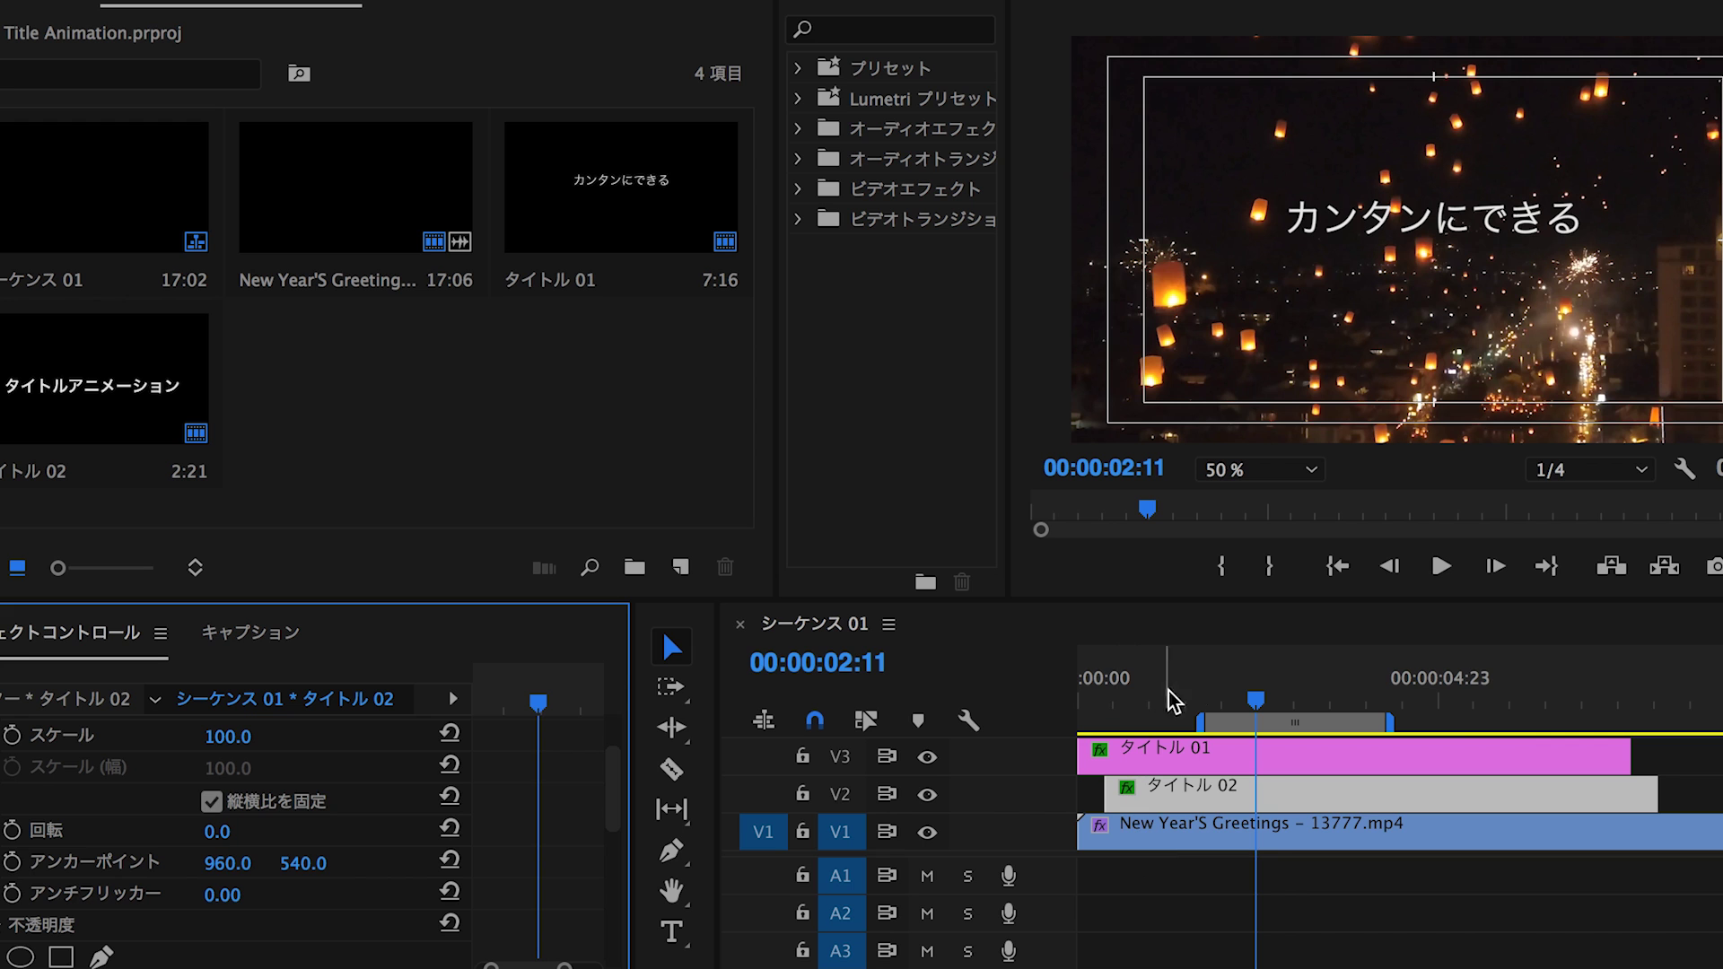
{"action": "key", "text": "space"}
{"action": "left_click", "coordinate": [1219, 698]}
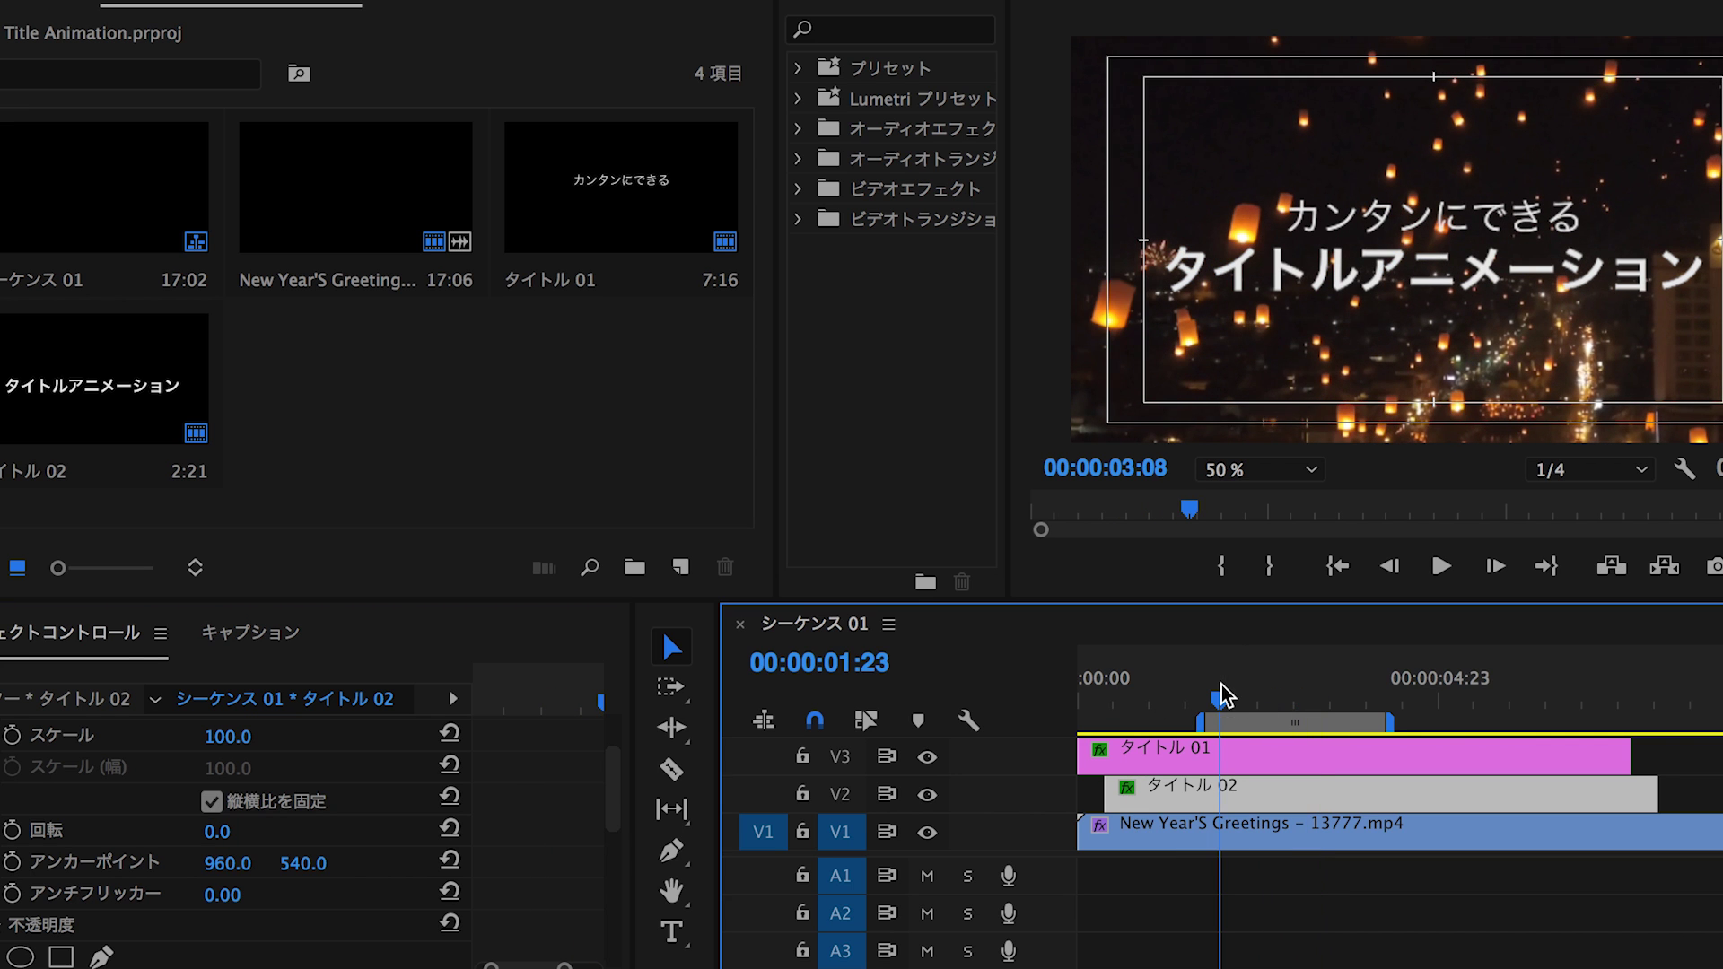
{"action": "left_click", "coordinate": [1211, 698]}
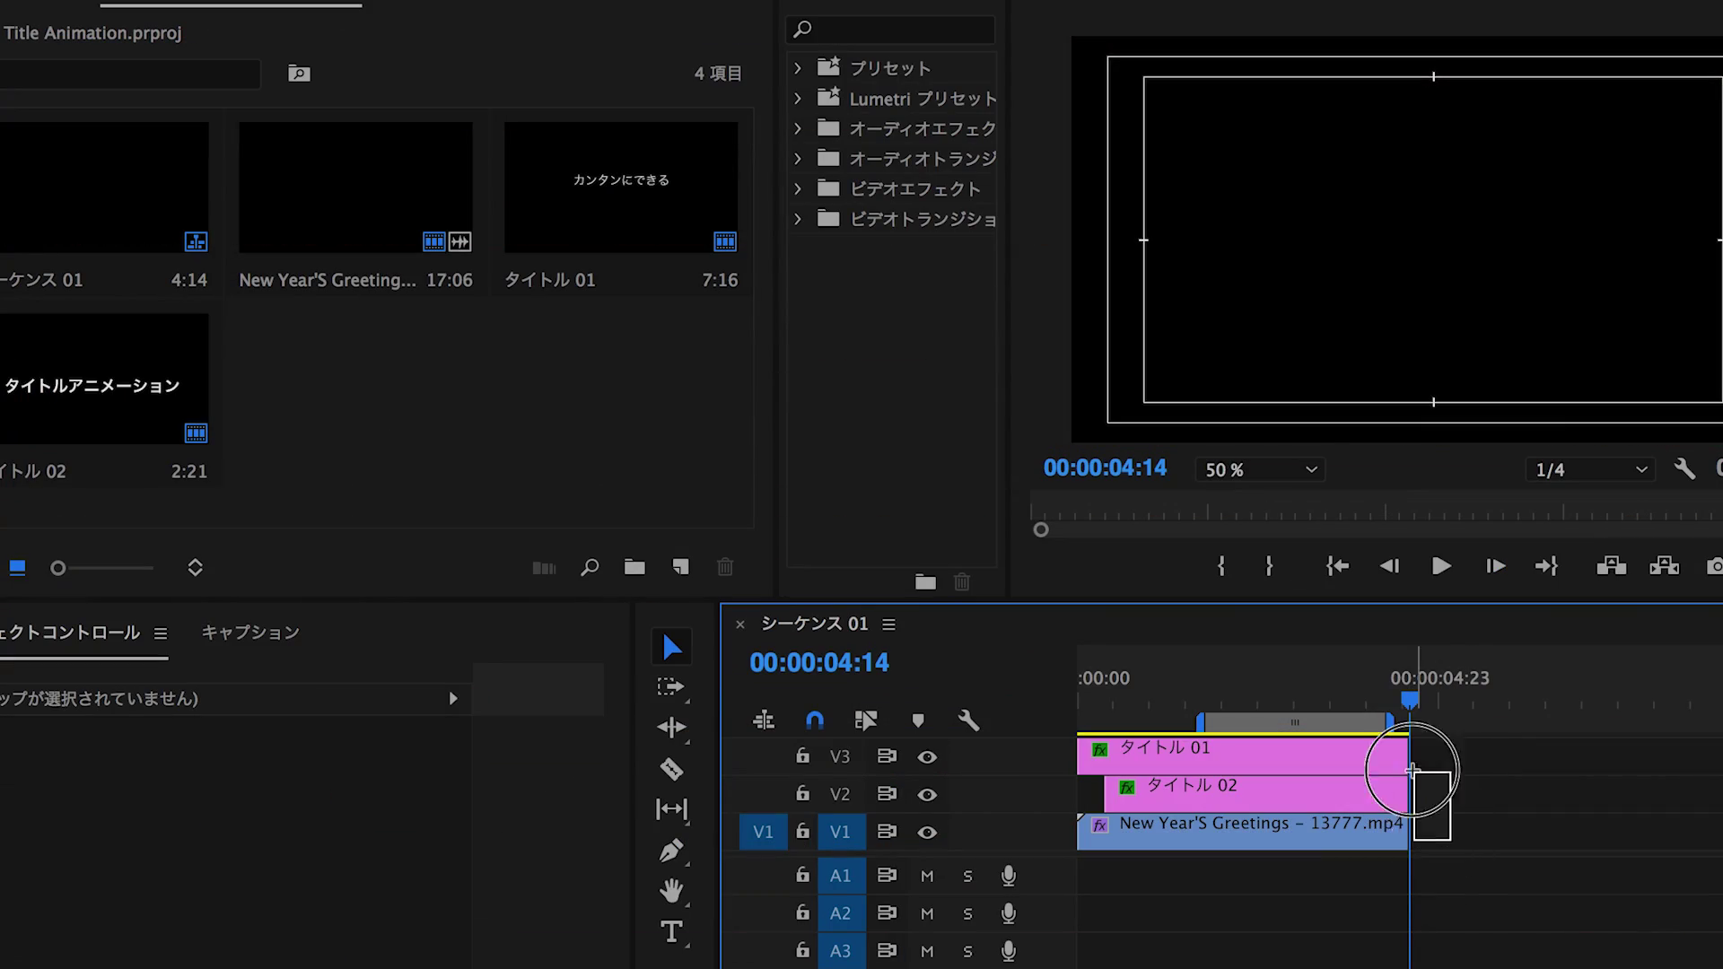
{"action": "left_click_drag", "start_coordinate": [1412, 770], "coordinate": [1455, 788]}
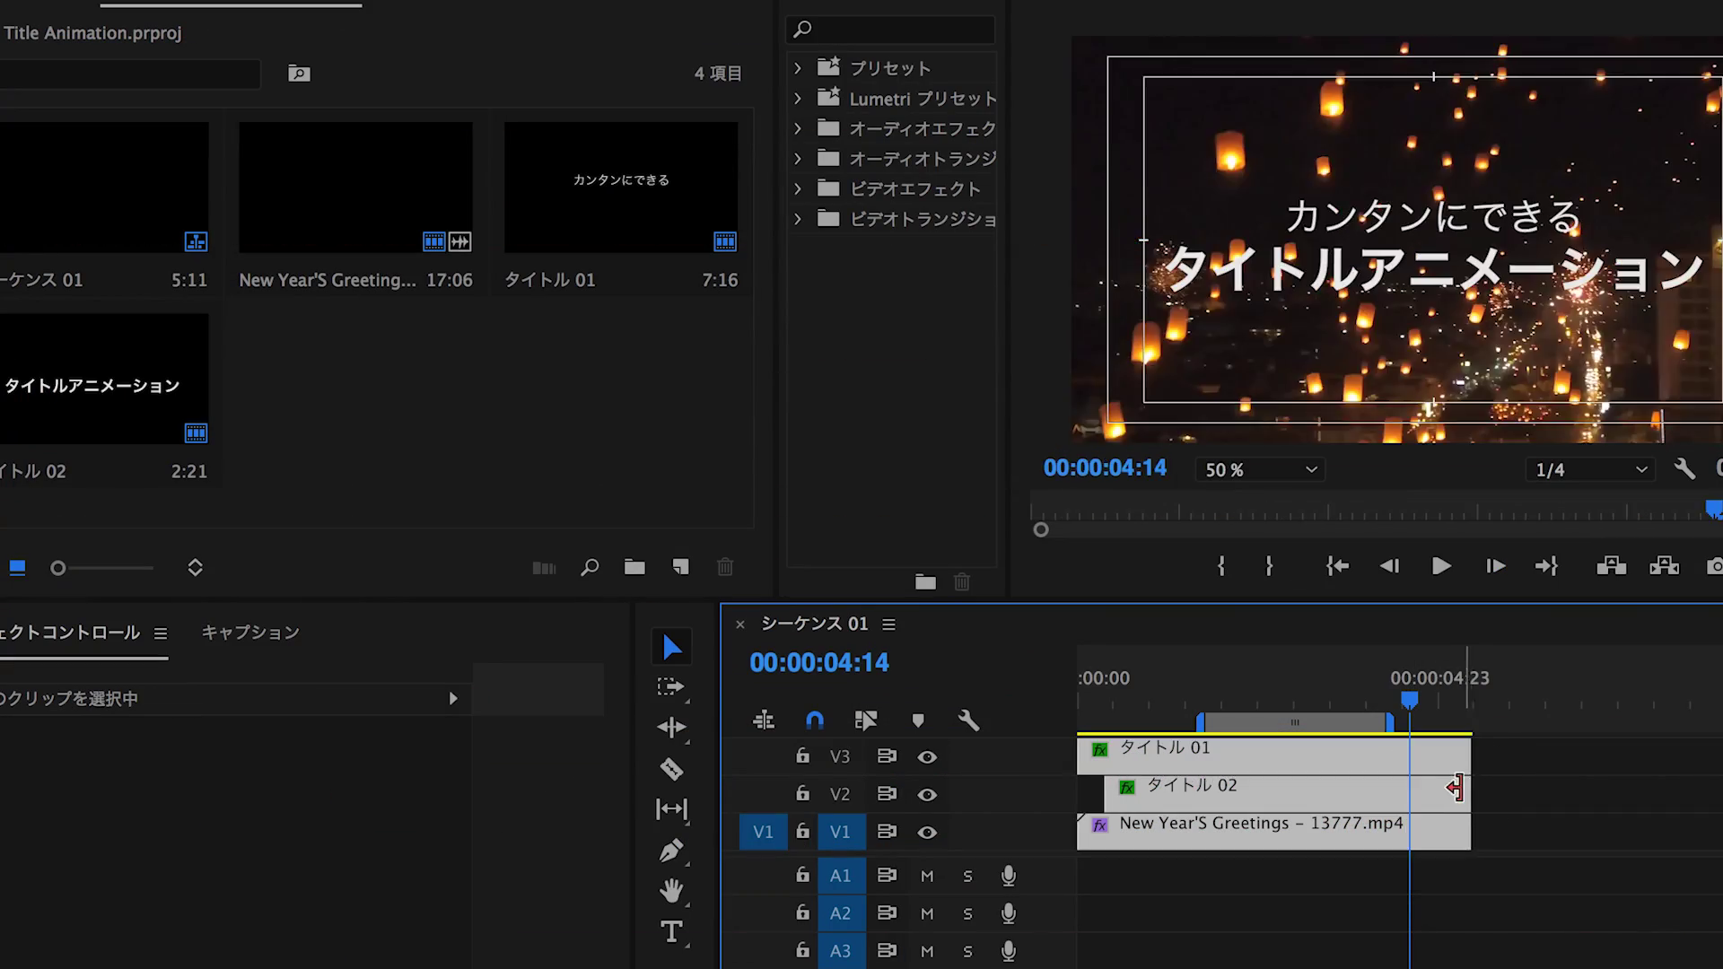
{"action": "right_click", "coordinate": [1427, 807]}
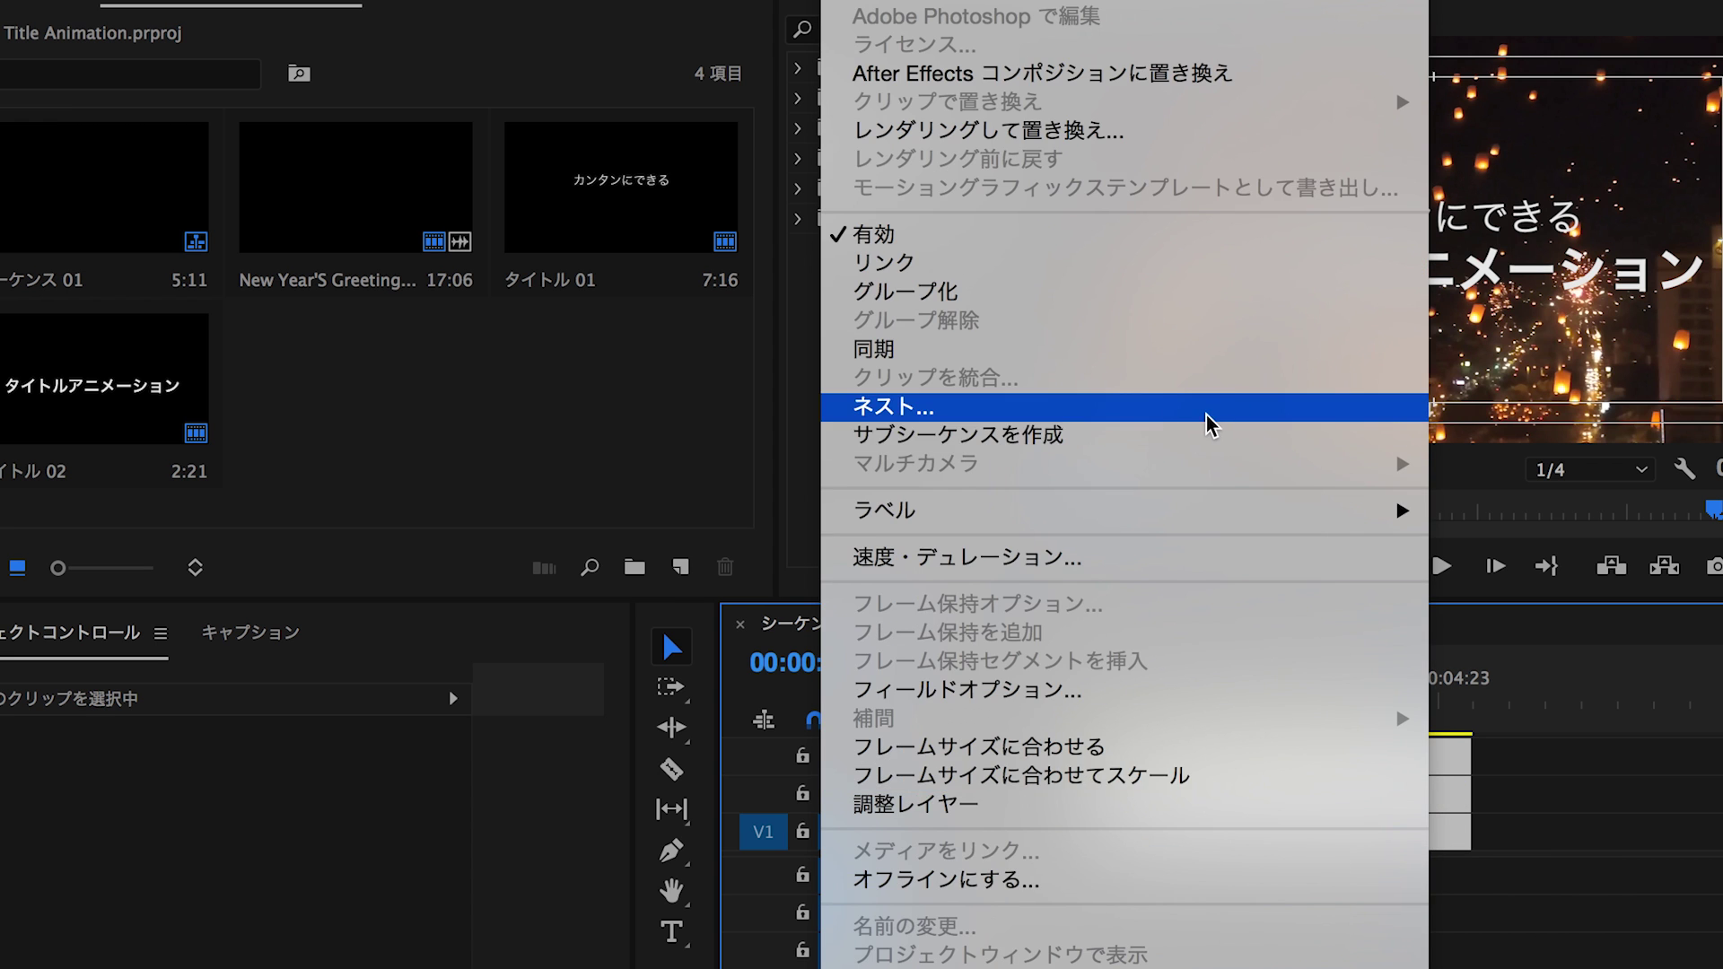
Step: Nest the selected clips and place Beach - 9888.mp4 on V1 beneath the nest
{"action": "left_click", "coordinate": [1198, 403]}
{"action": "left_click", "coordinate": [1247, 826]}
{"action": "mouse_move", "coordinate": [234, 370]}
{"action": "left_mouse_down"}
{"action": "mouse_move", "coordinate": [1254, 869]}
{"action": "mouse_move", "coordinate": [1360, 812]}
{"action": "left_mouse_up"}
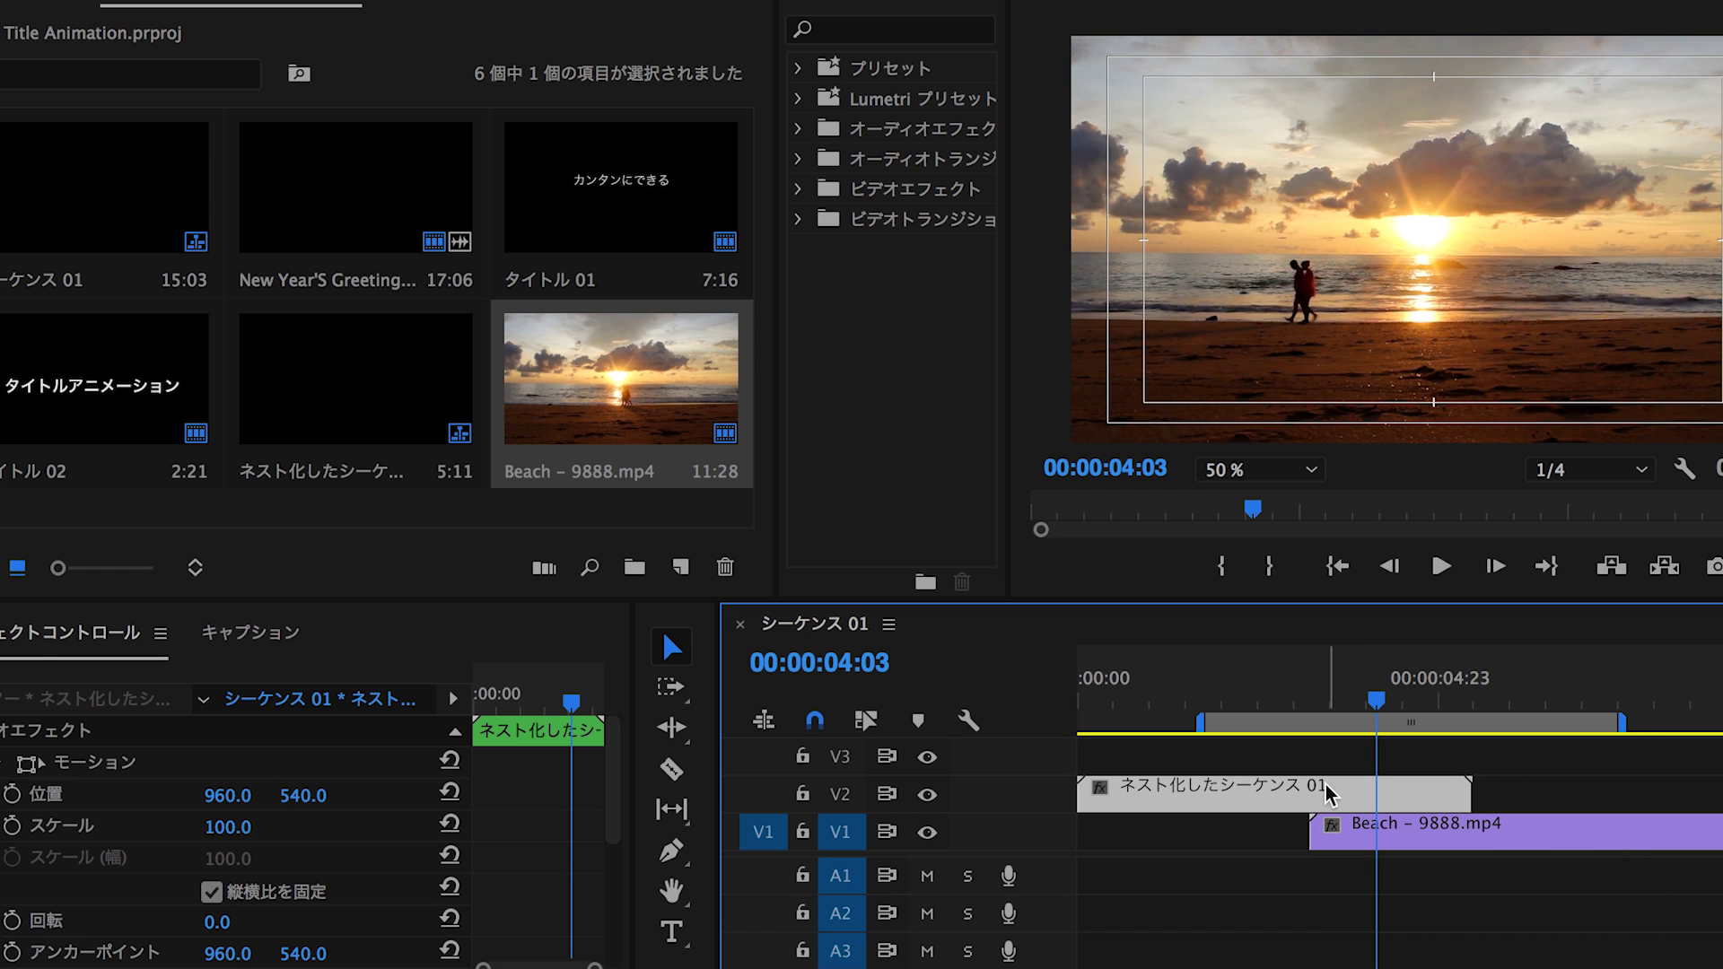
Step: Search for クロップ in Effects and apply it to the nested sequence clip
{"action": "left_click", "coordinate": [888, 33]}
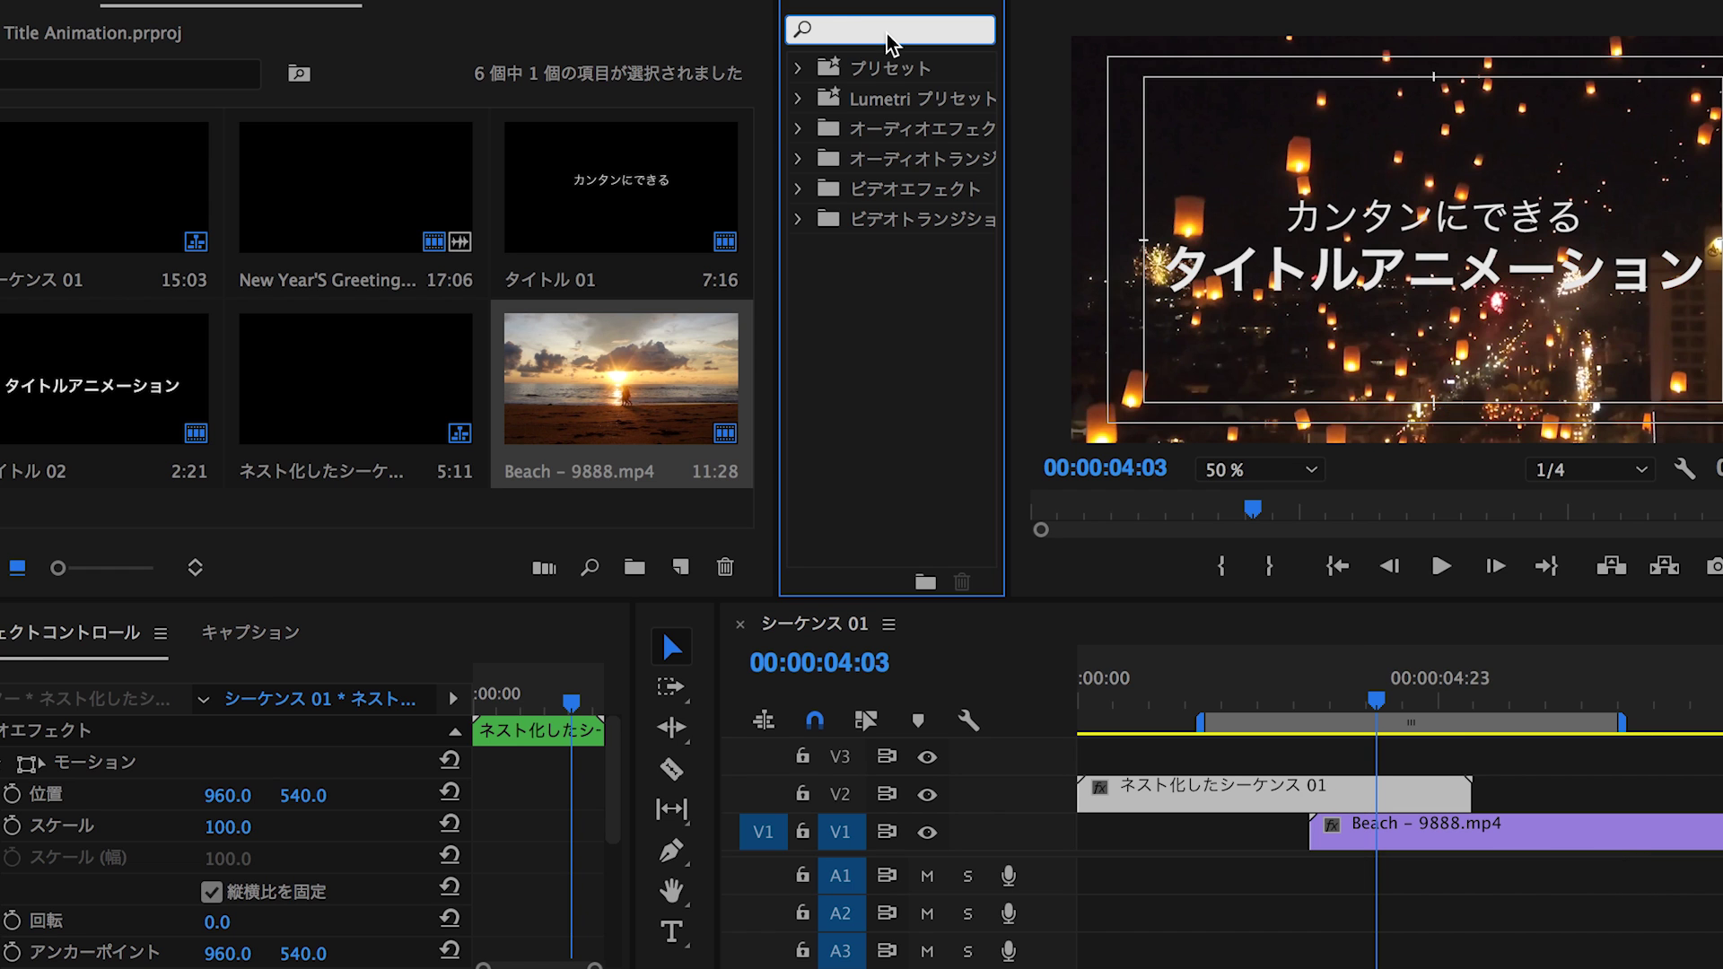
{"action": "type", "text": "くろっぷ"}
{"action": "key", "text": "Return"}
{"action": "left_click", "coordinate": [917, 261]}
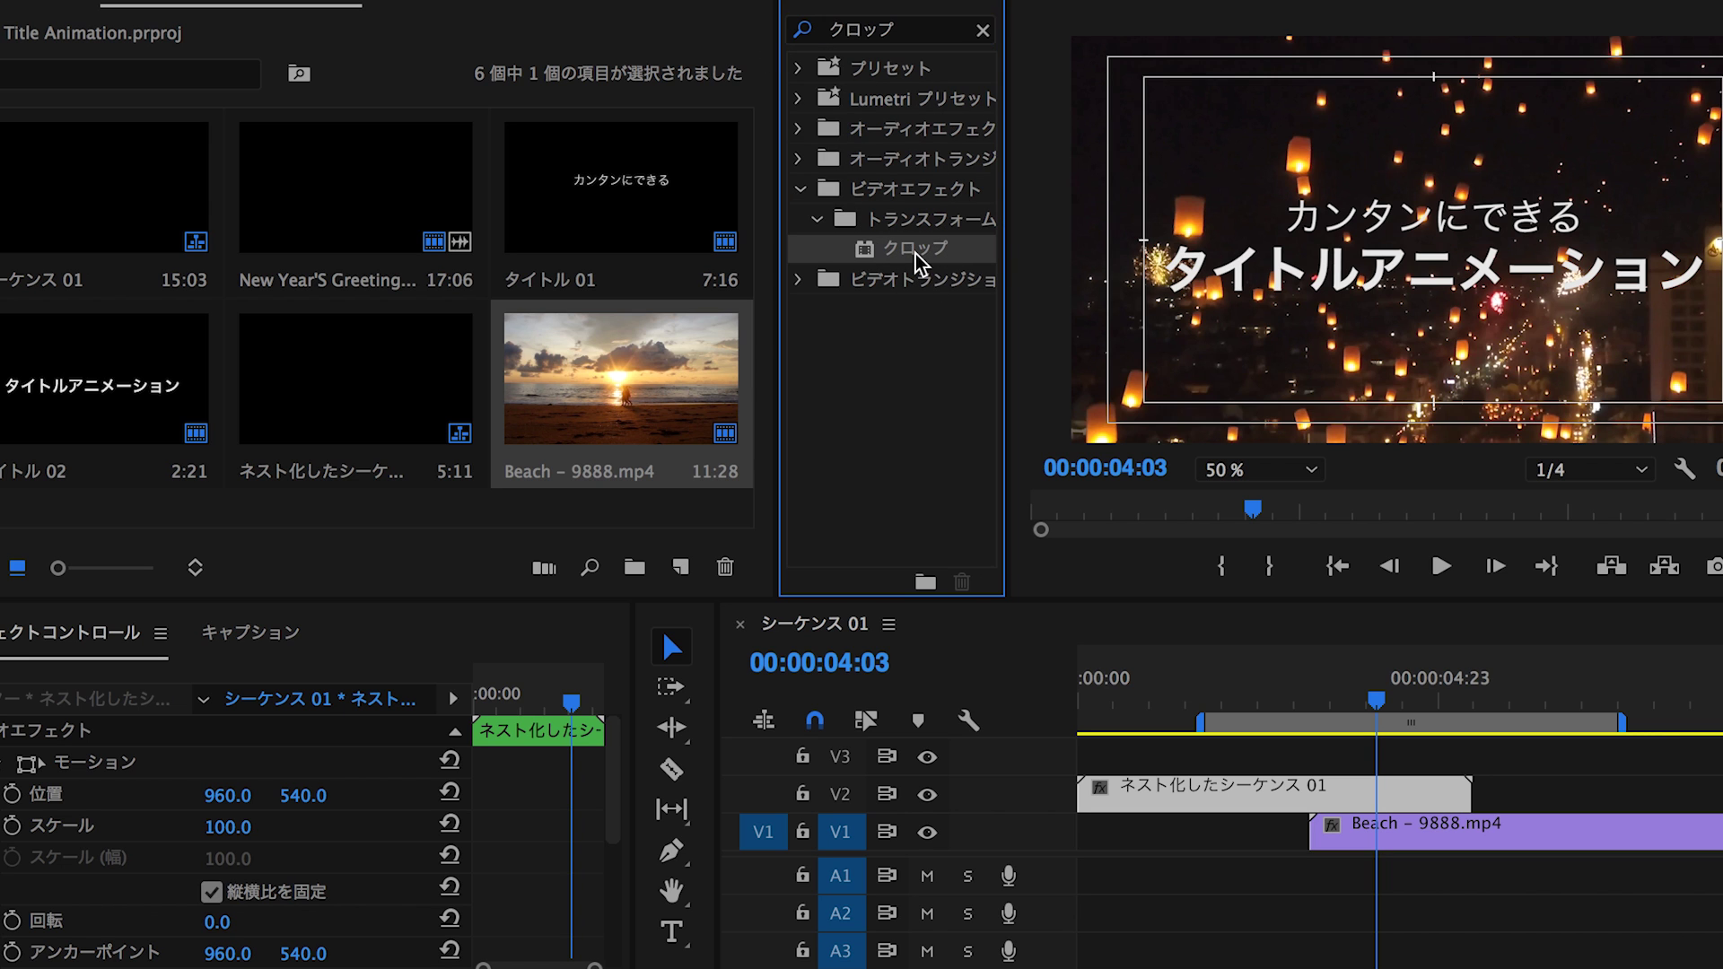
{"action": "left_click_drag", "start_coordinate": [917, 260], "coordinate": [1312, 804]}
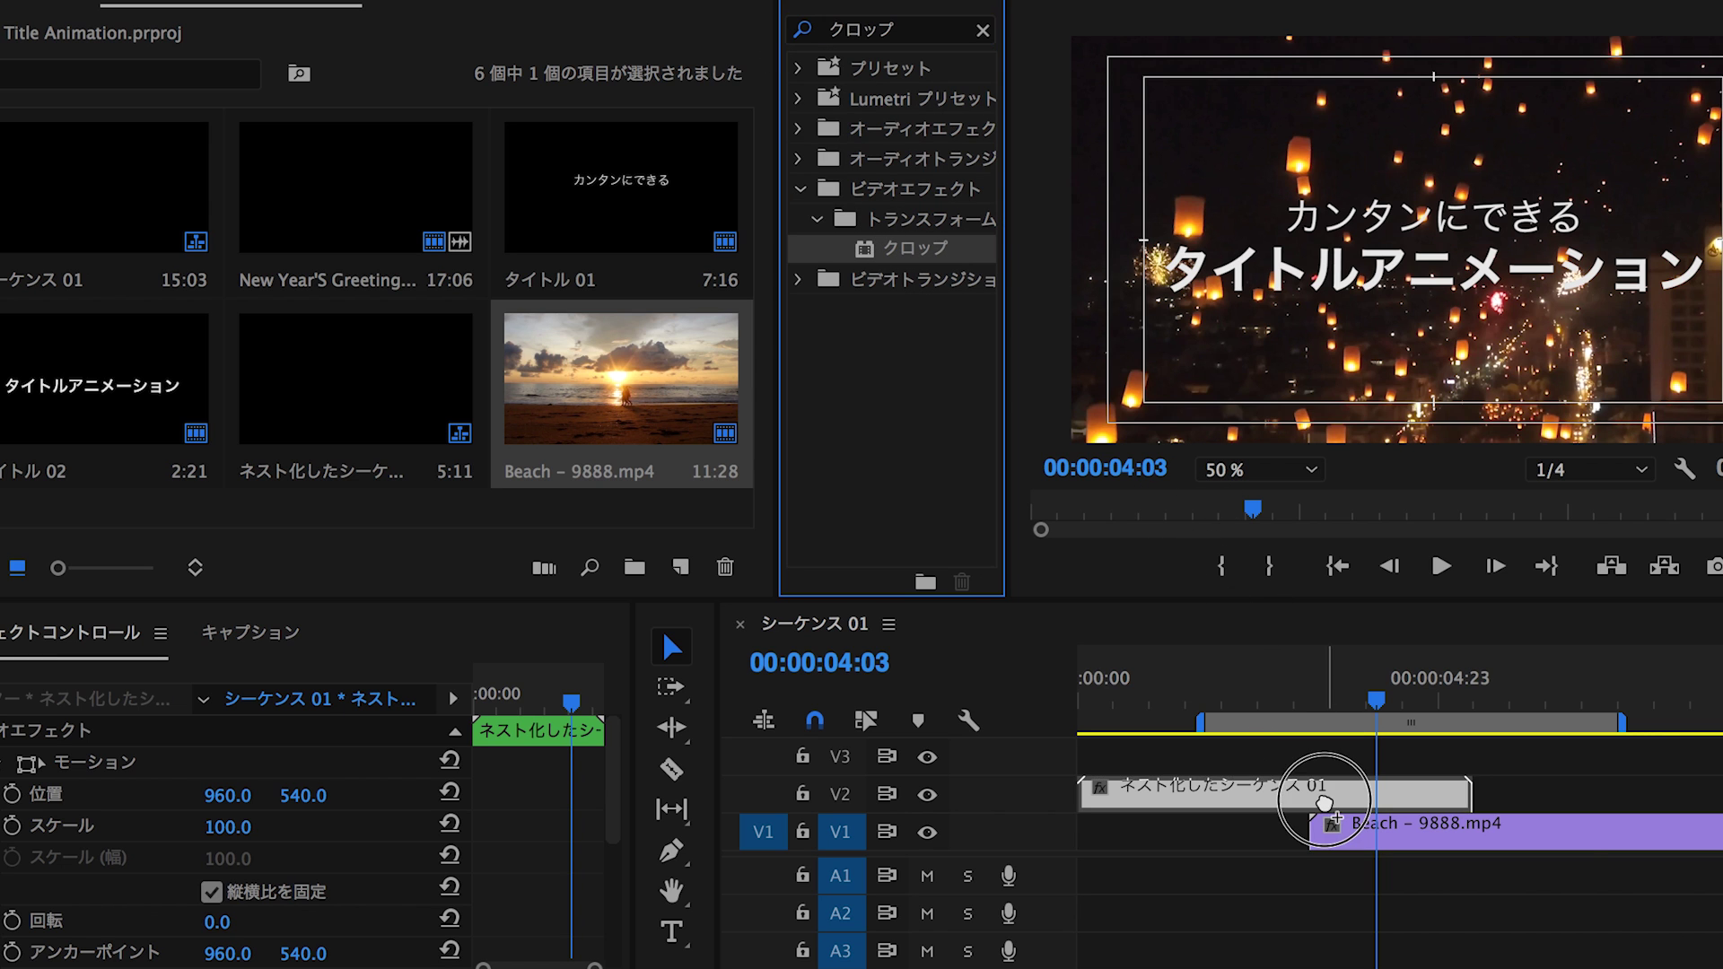
{"action": "scroll", "coordinate": [363, 878], "scroll_direction": "down", "scroll_amount": 10}
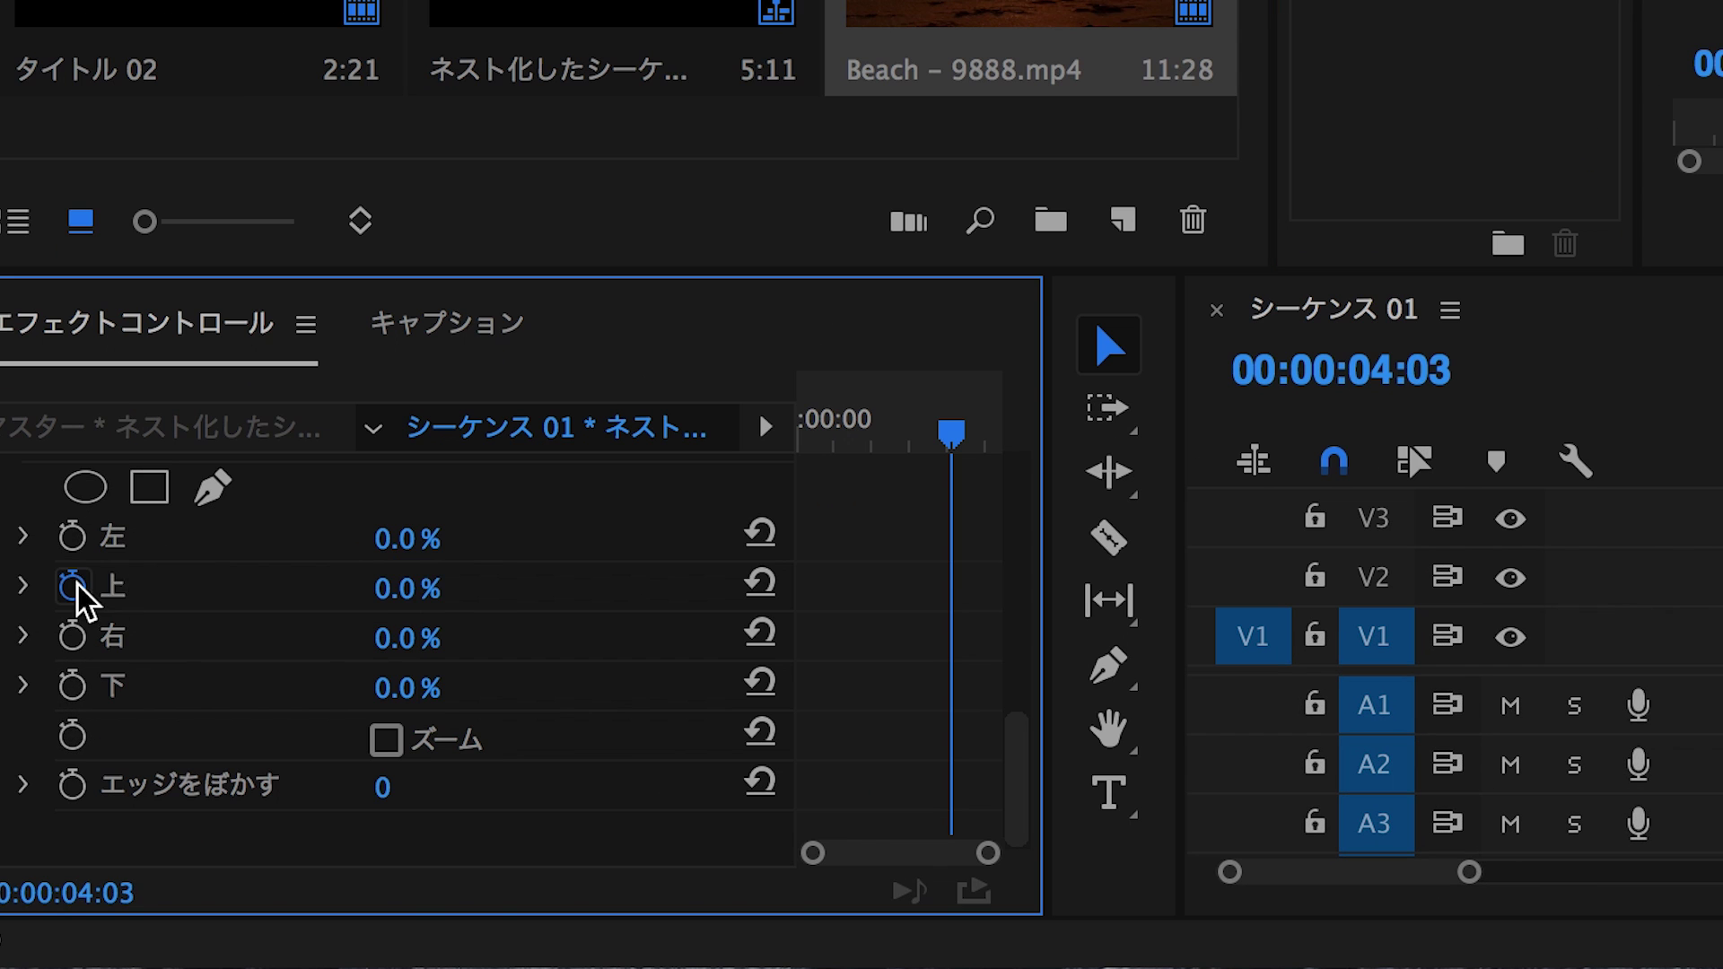
Step: Keyframe a 50% top crop on the nest and duplicate it onto V3
{"action": "left_click", "coordinate": [12, 800]}
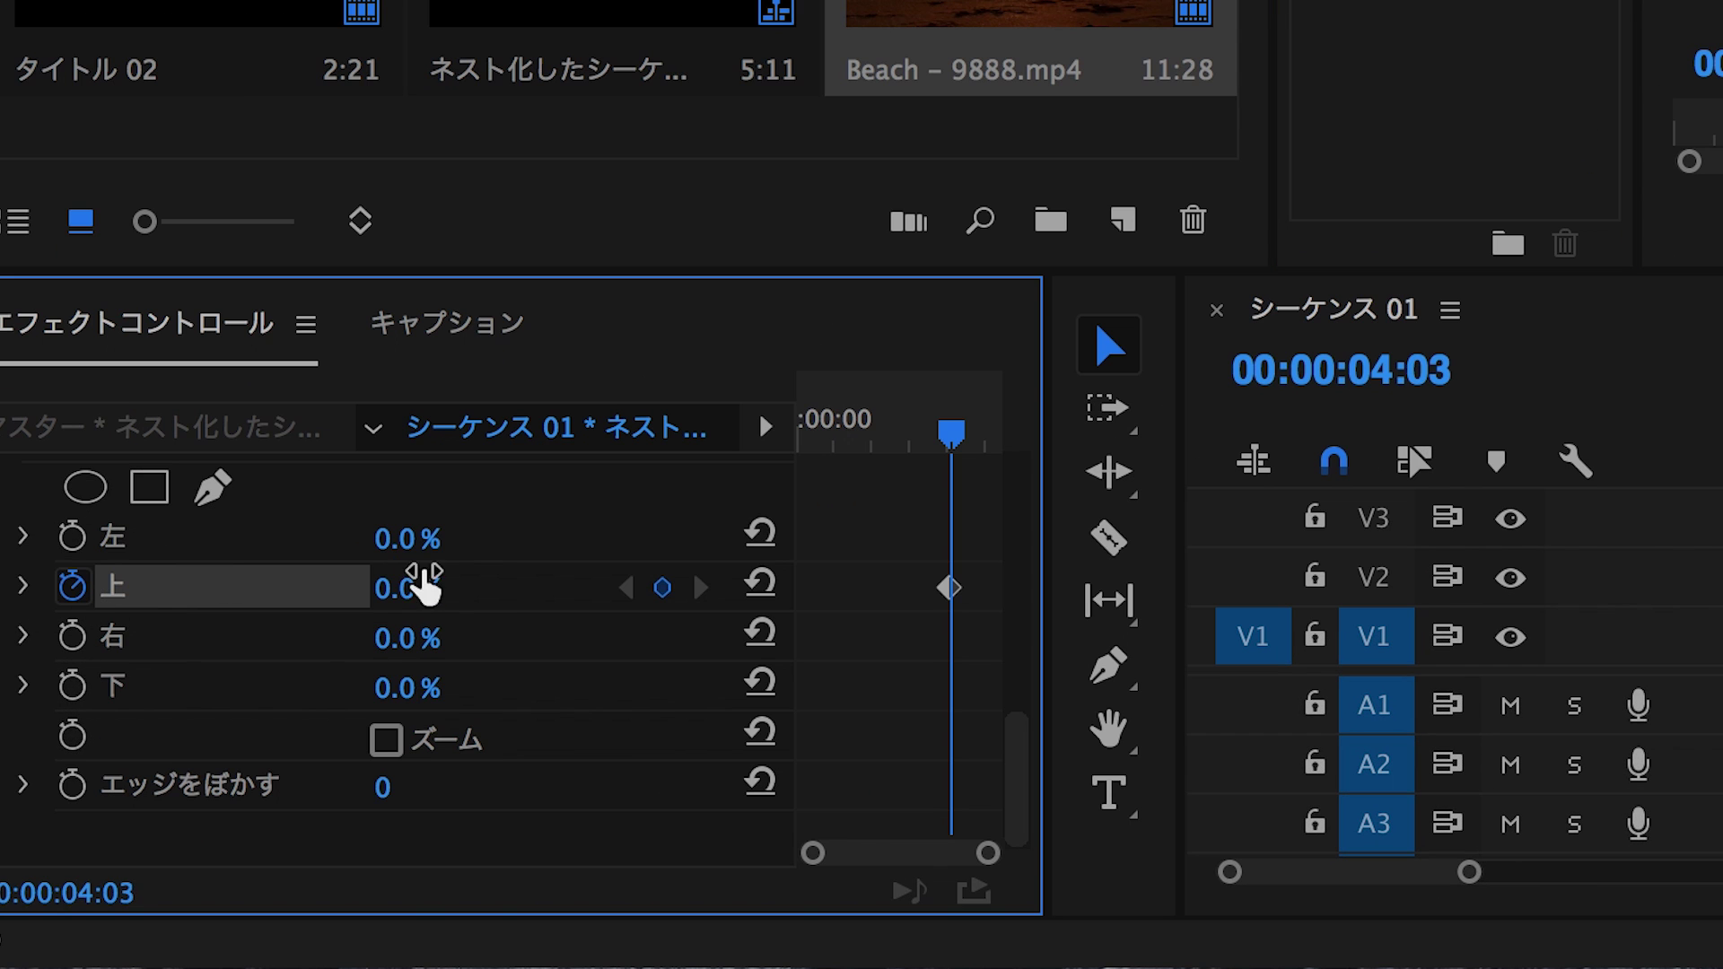
{"action": "left_click", "coordinate": [412, 592]}
{"action": "type", "text": "50"}
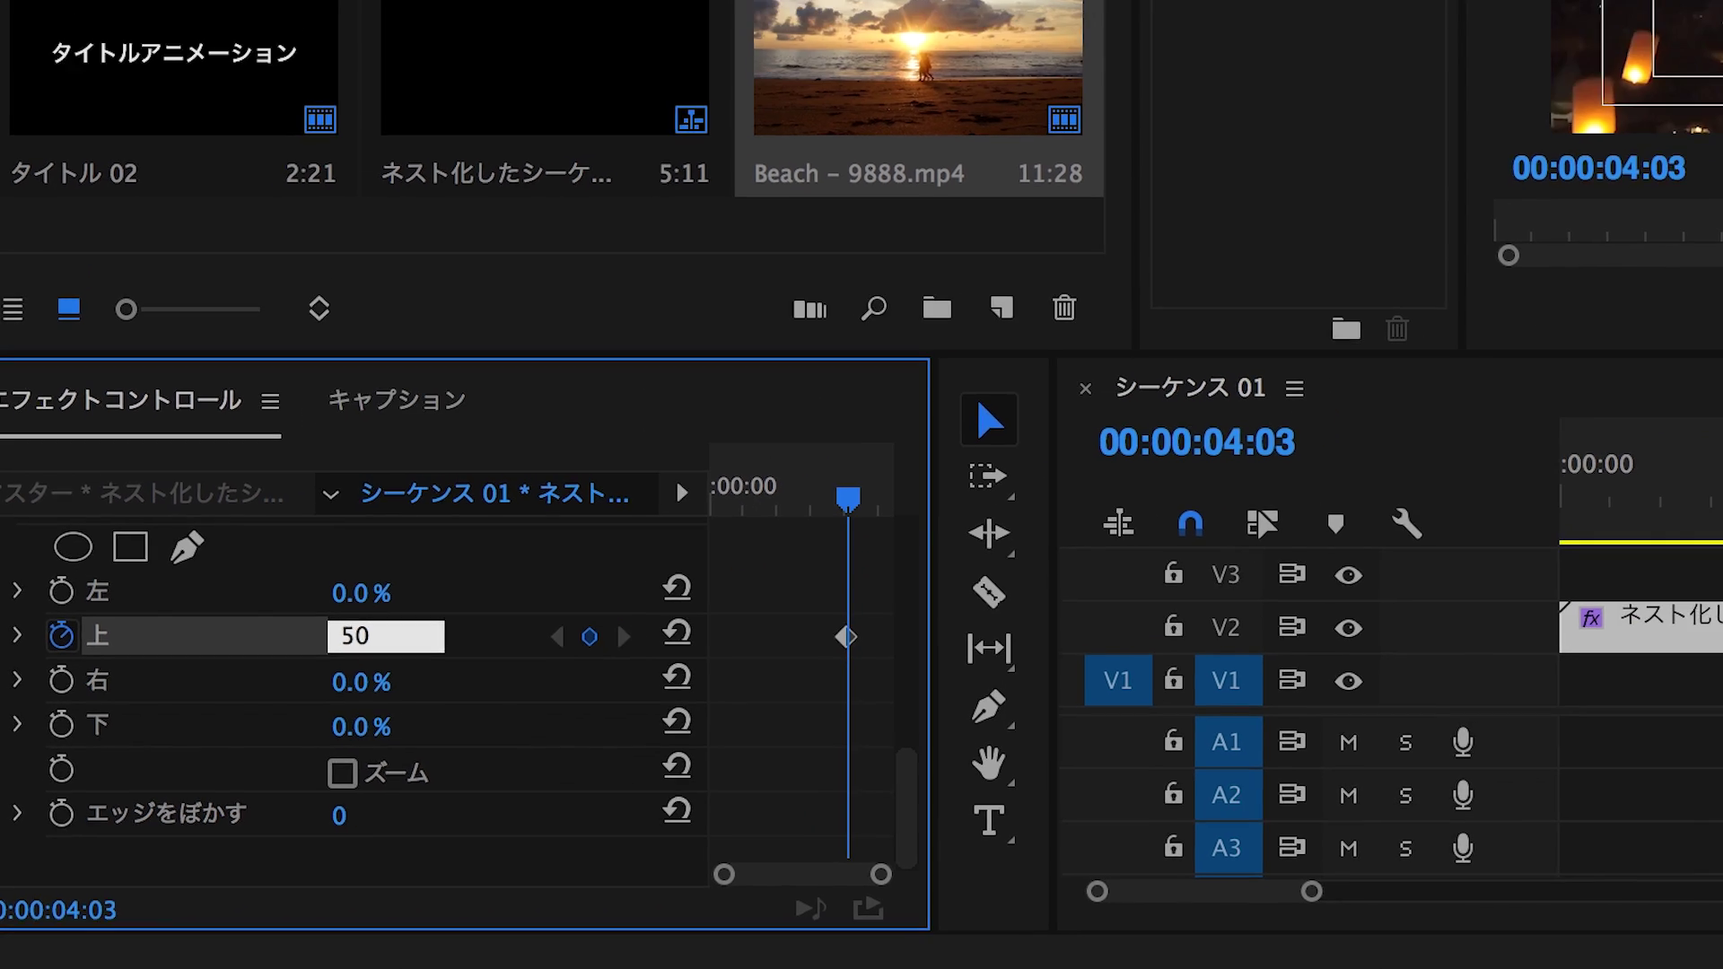
{"action": "key", "text": "Return"}
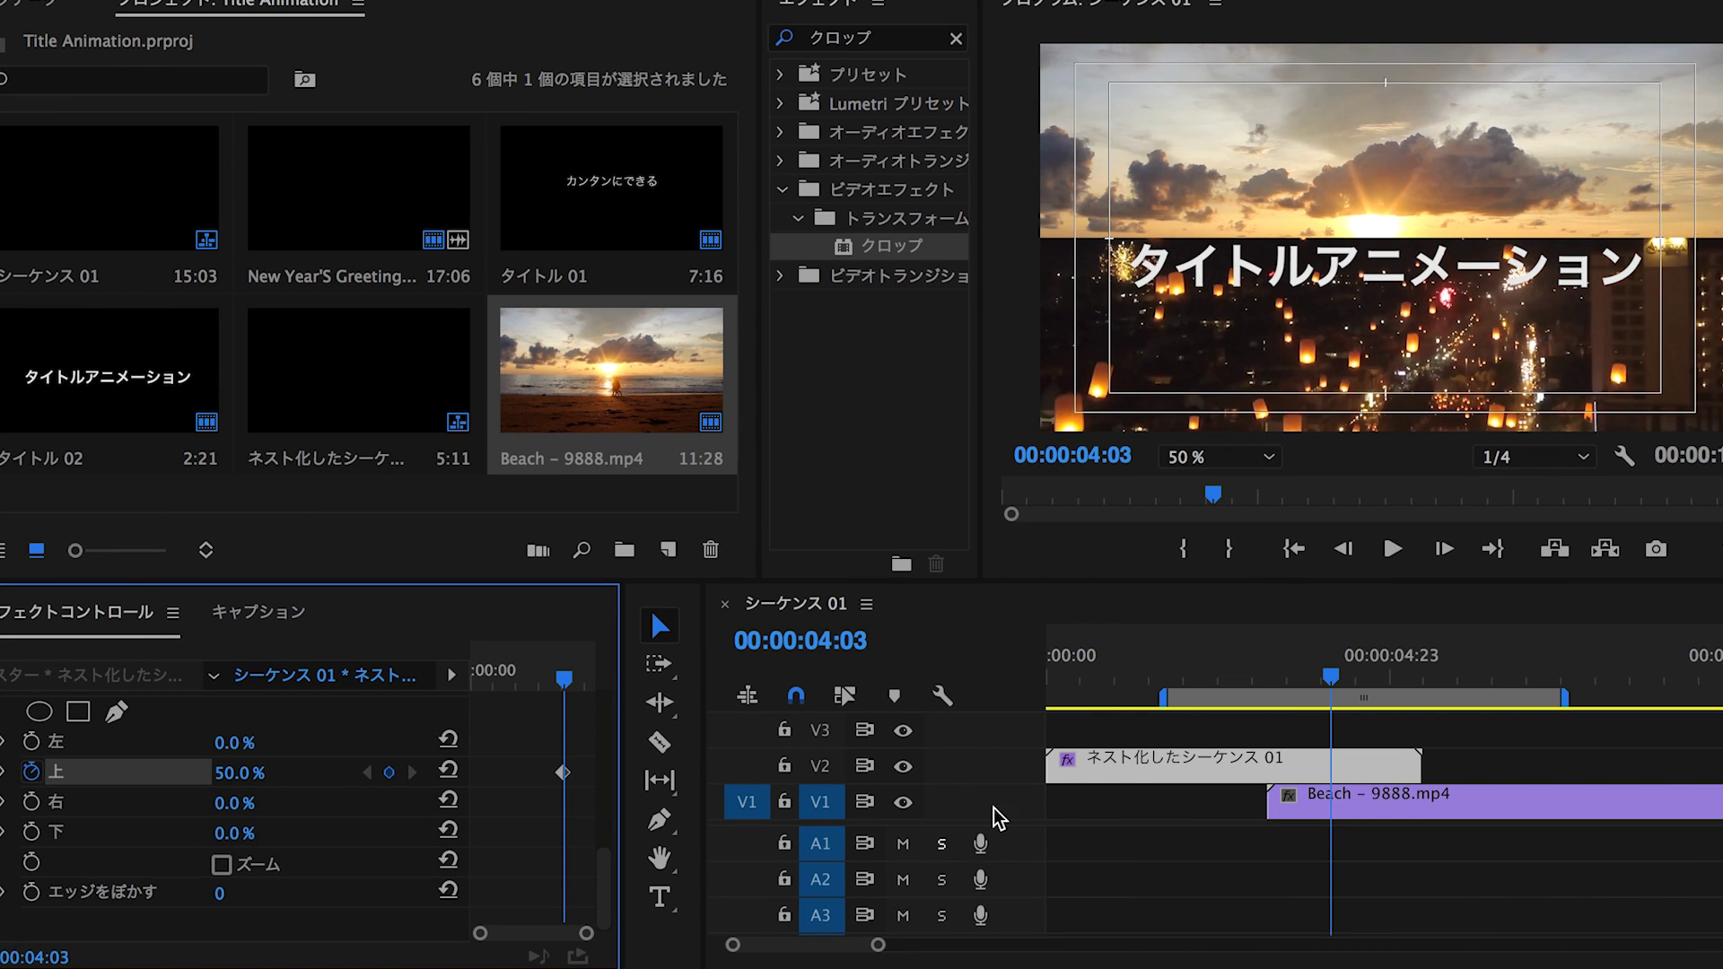
{"action": "left_click_drag", "start_coordinate": [1095, 764], "coordinate": [1093, 749]}
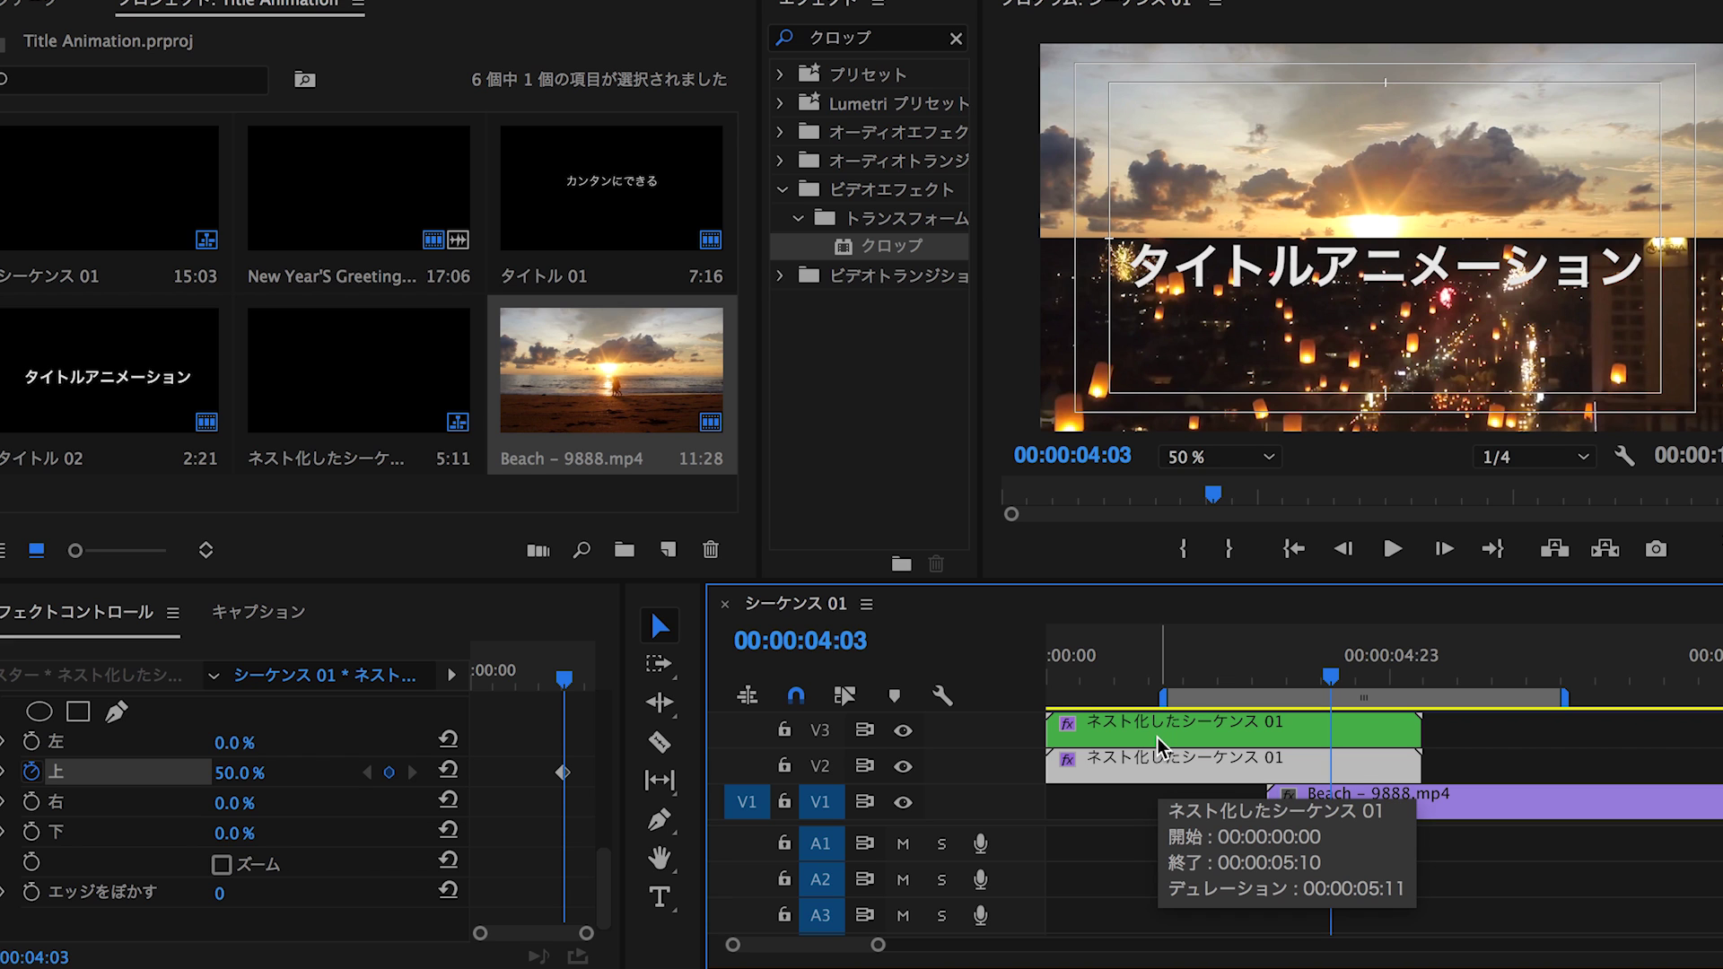
Step: Set the V2 copy's top crop to 0% and bottom crop to 50%
{"action": "left_click", "coordinate": [1158, 764]}
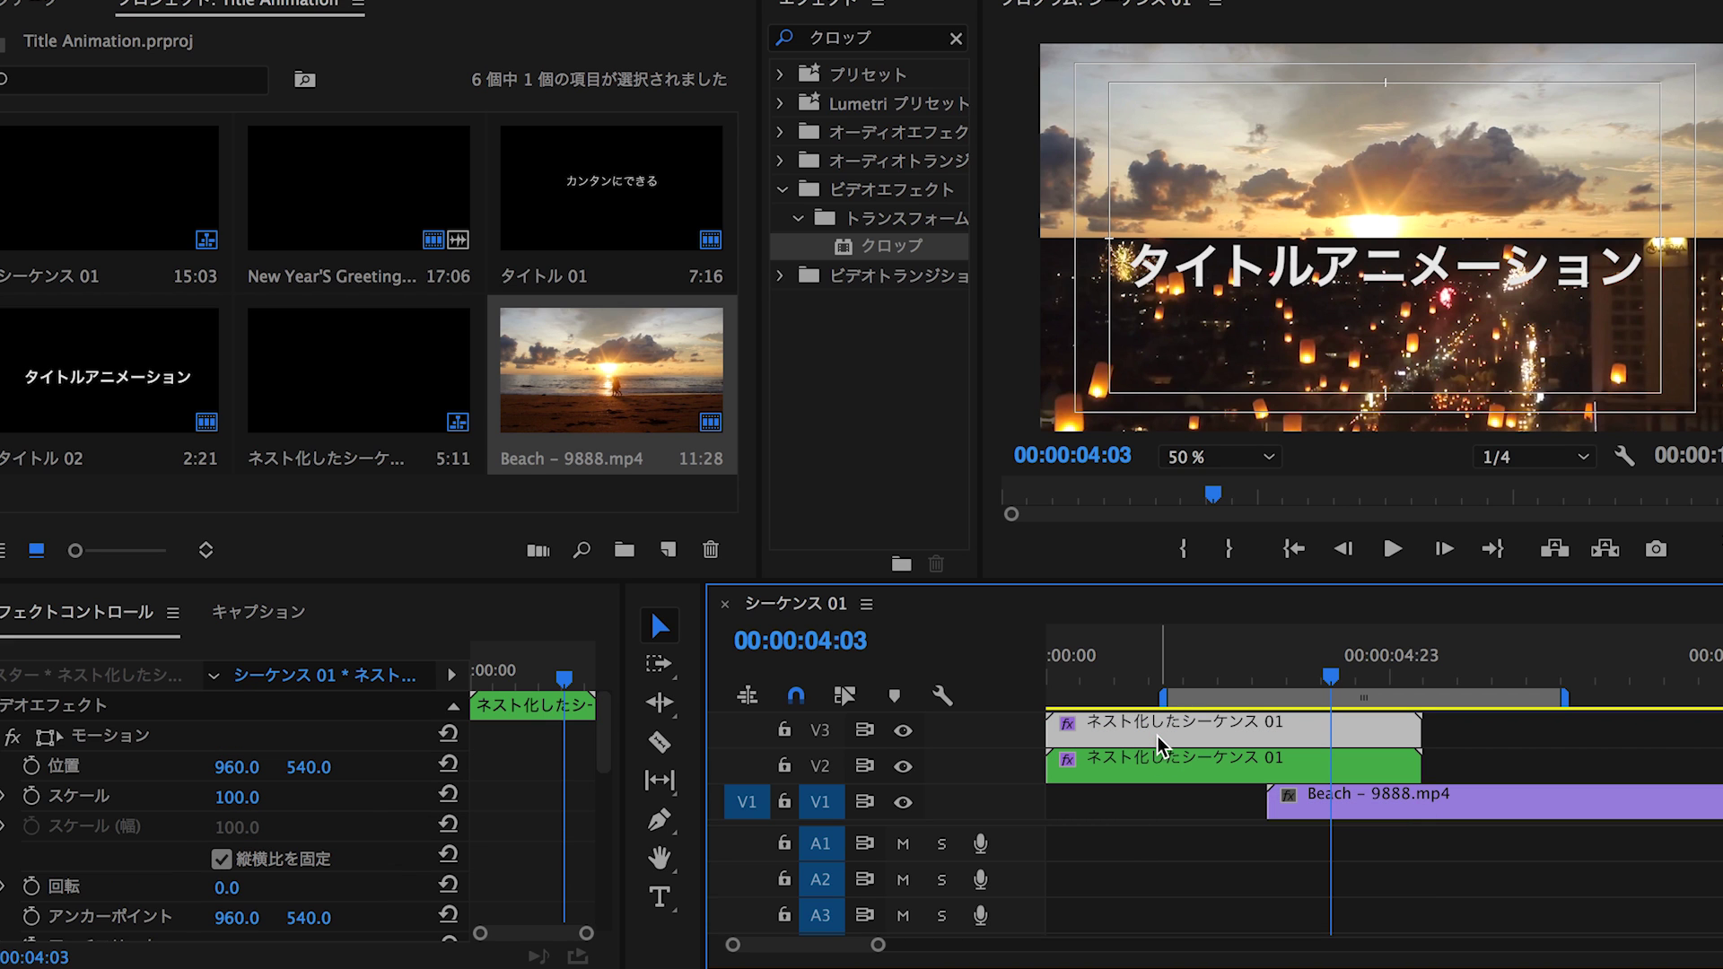
{"action": "scroll", "coordinate": [372, 798], "scroll_direction": "down", "scroll_amount": 5}
{"action": "left_click", "coordinate": [251, 767]}
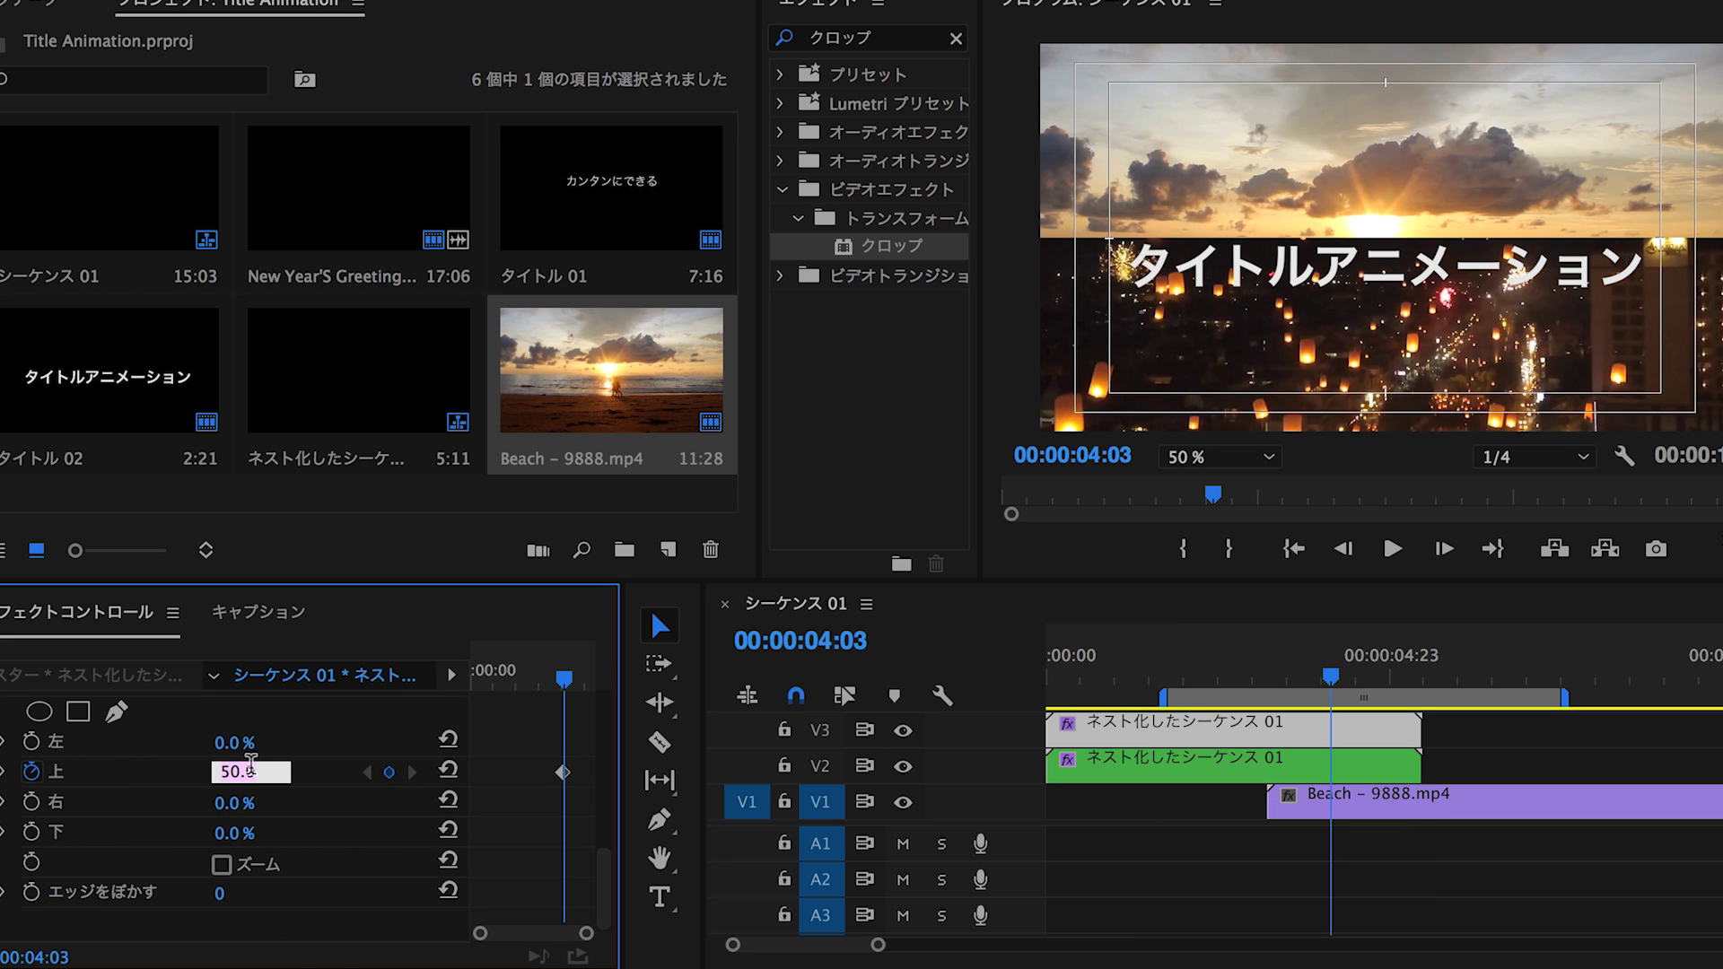
{"action": "type", "text": "0"}
{"action": "left_click", "coordinate": [235, 832]}
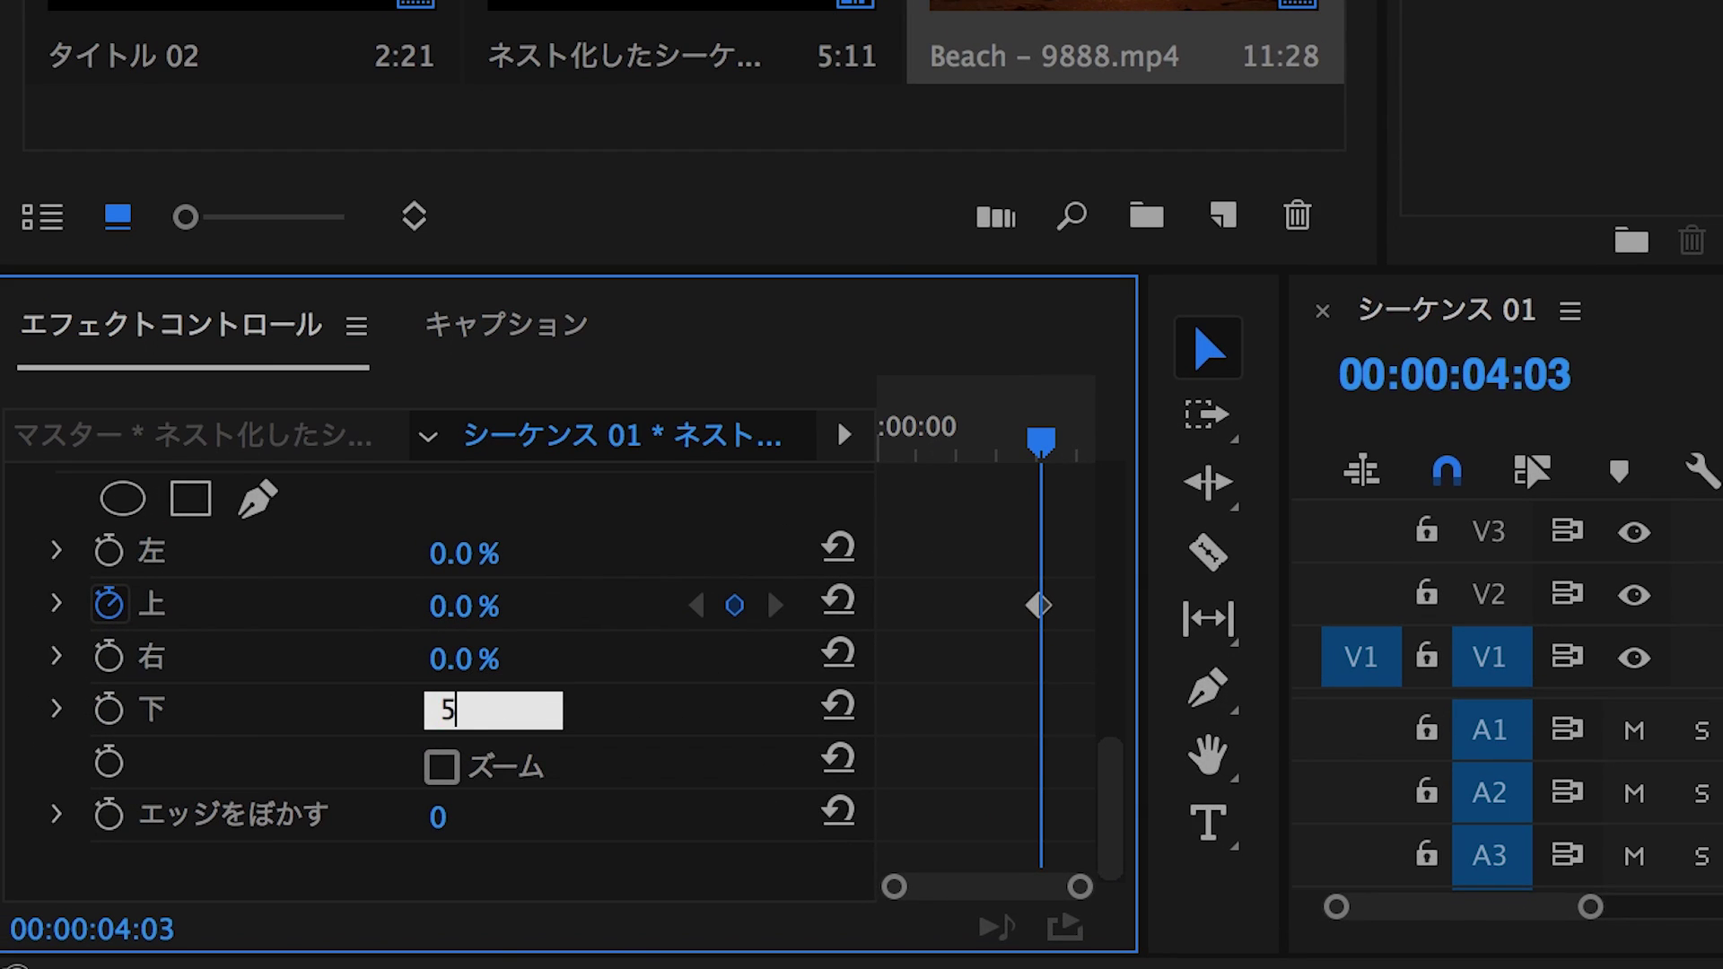
{"action": "type", "text": "0"}
{"action": "key", "text": "Return"}
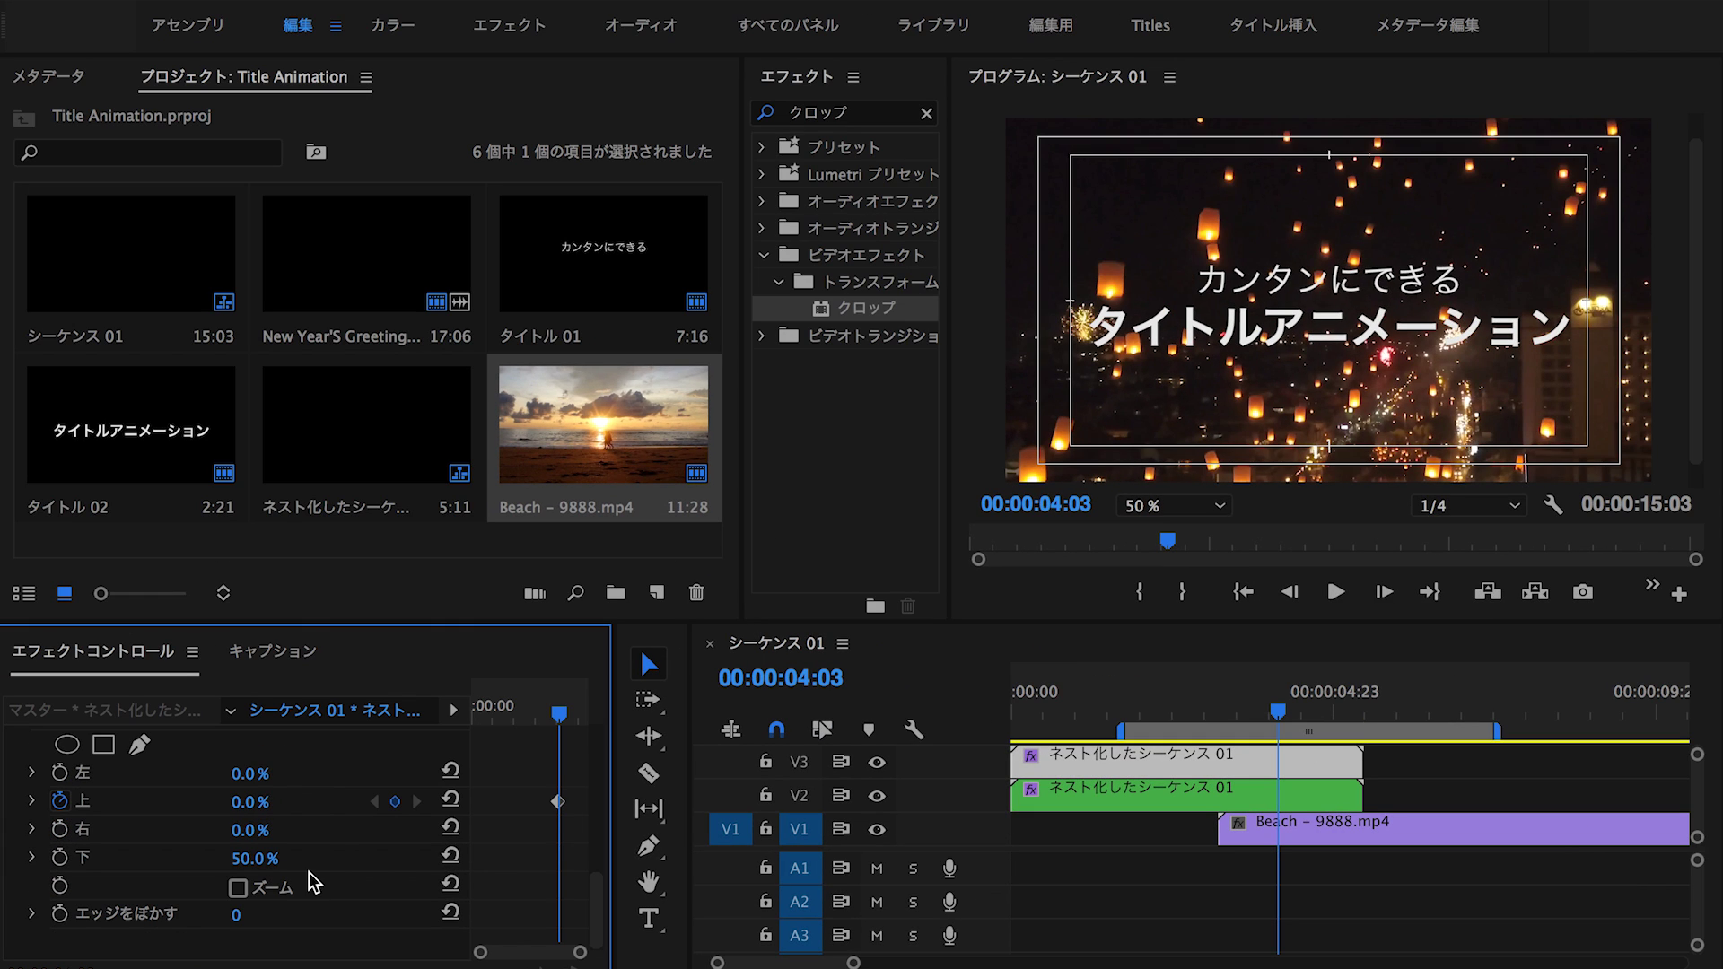
Step: Toggle V3 and V2 visibility to check the title halves over the beach clip
{"action": "left_click", "coordinate": [877, 767]}
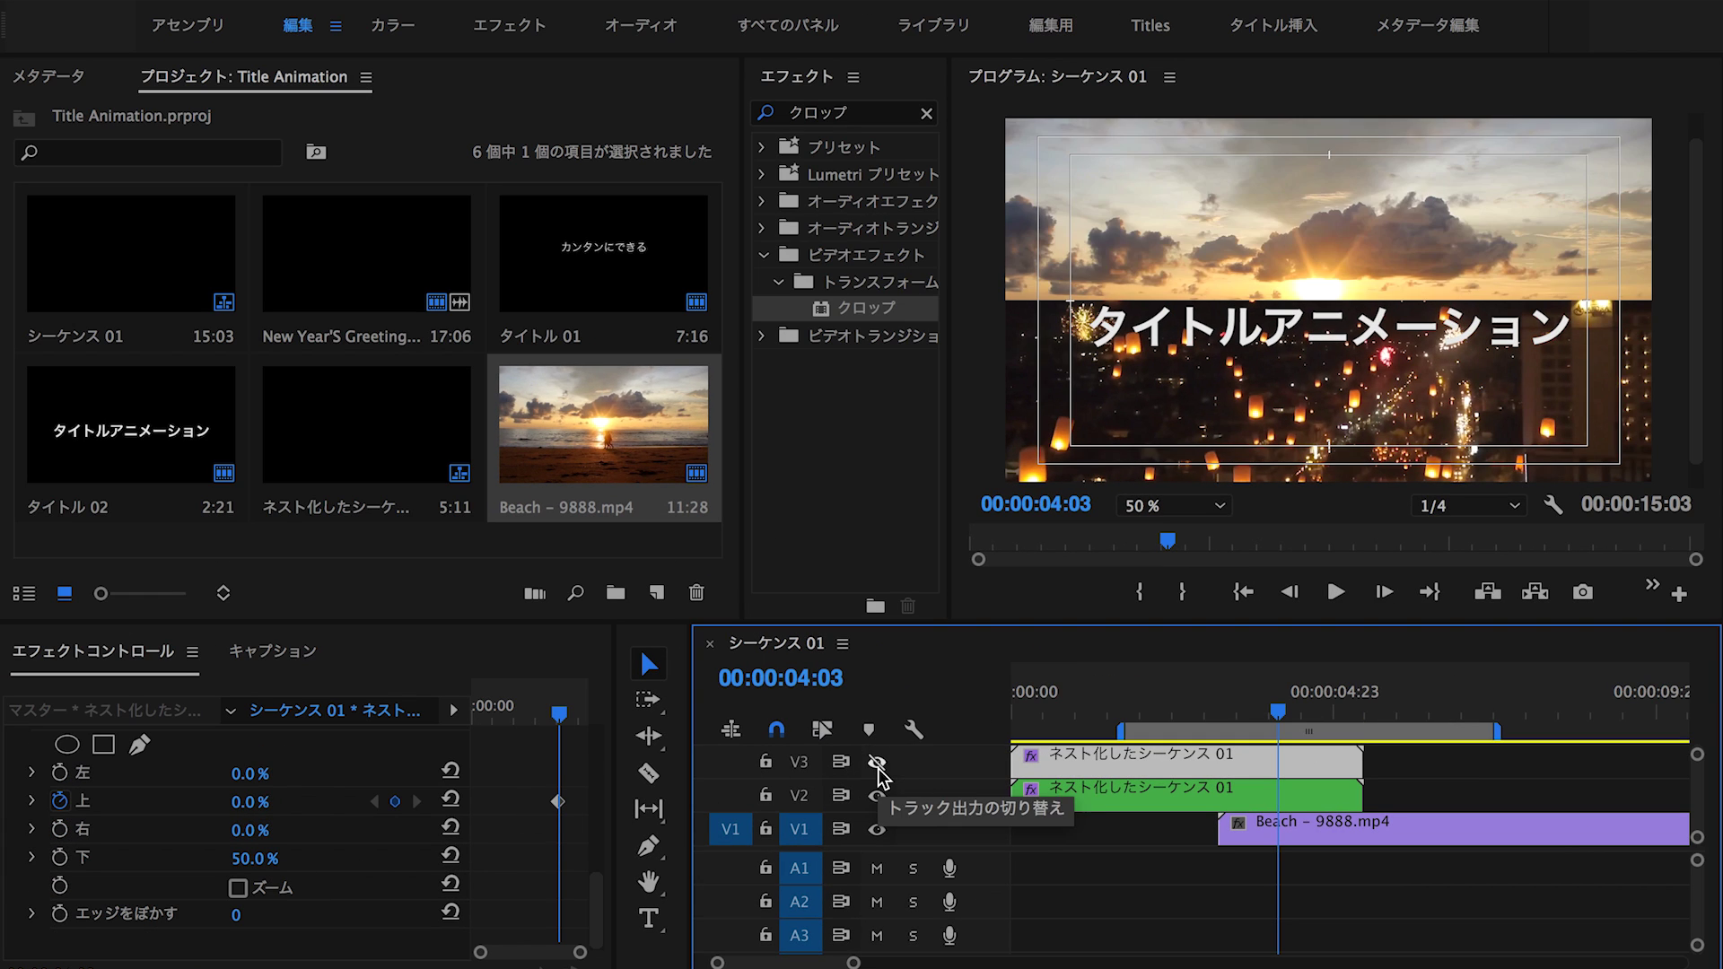
{"action": "left_click", "coordinate": [876, 763]}
{"action": "left_click", "coordinate": [877, 795]}
{"action": "left_click", "coordinate": [877, 795]}
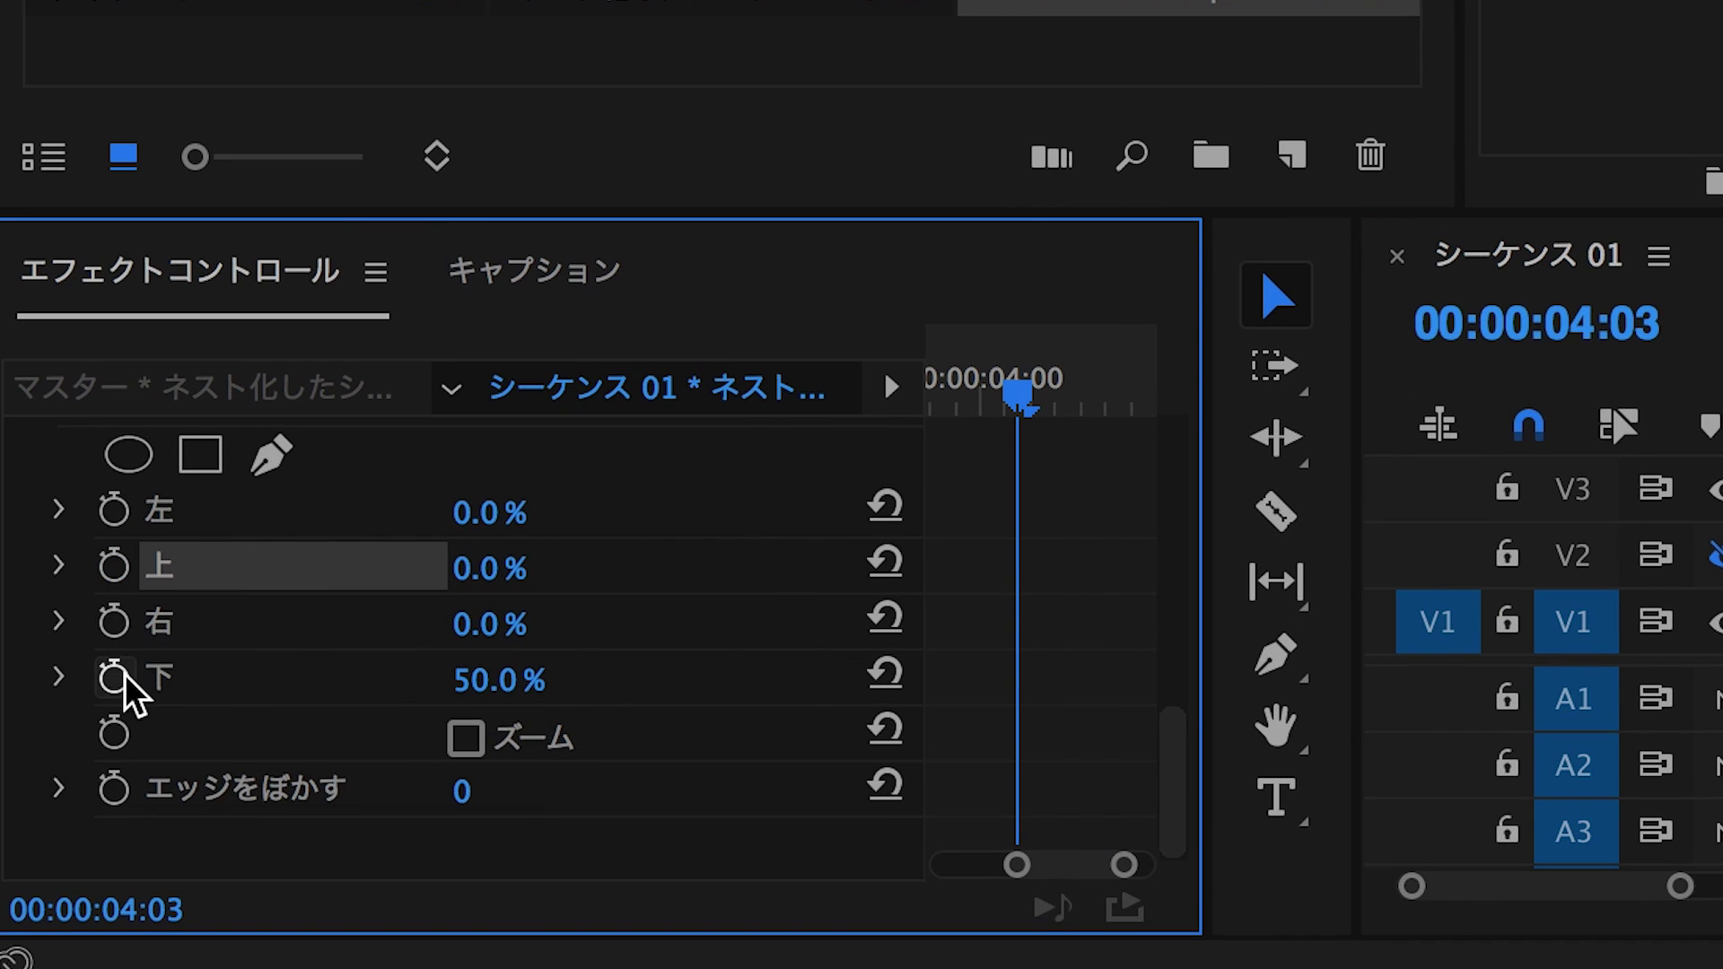
Step: Keyframe the bottom crop from 50% at 04:03 to 100% at 04:13
{"action": "left_click", "coordinate": [114, 678]}
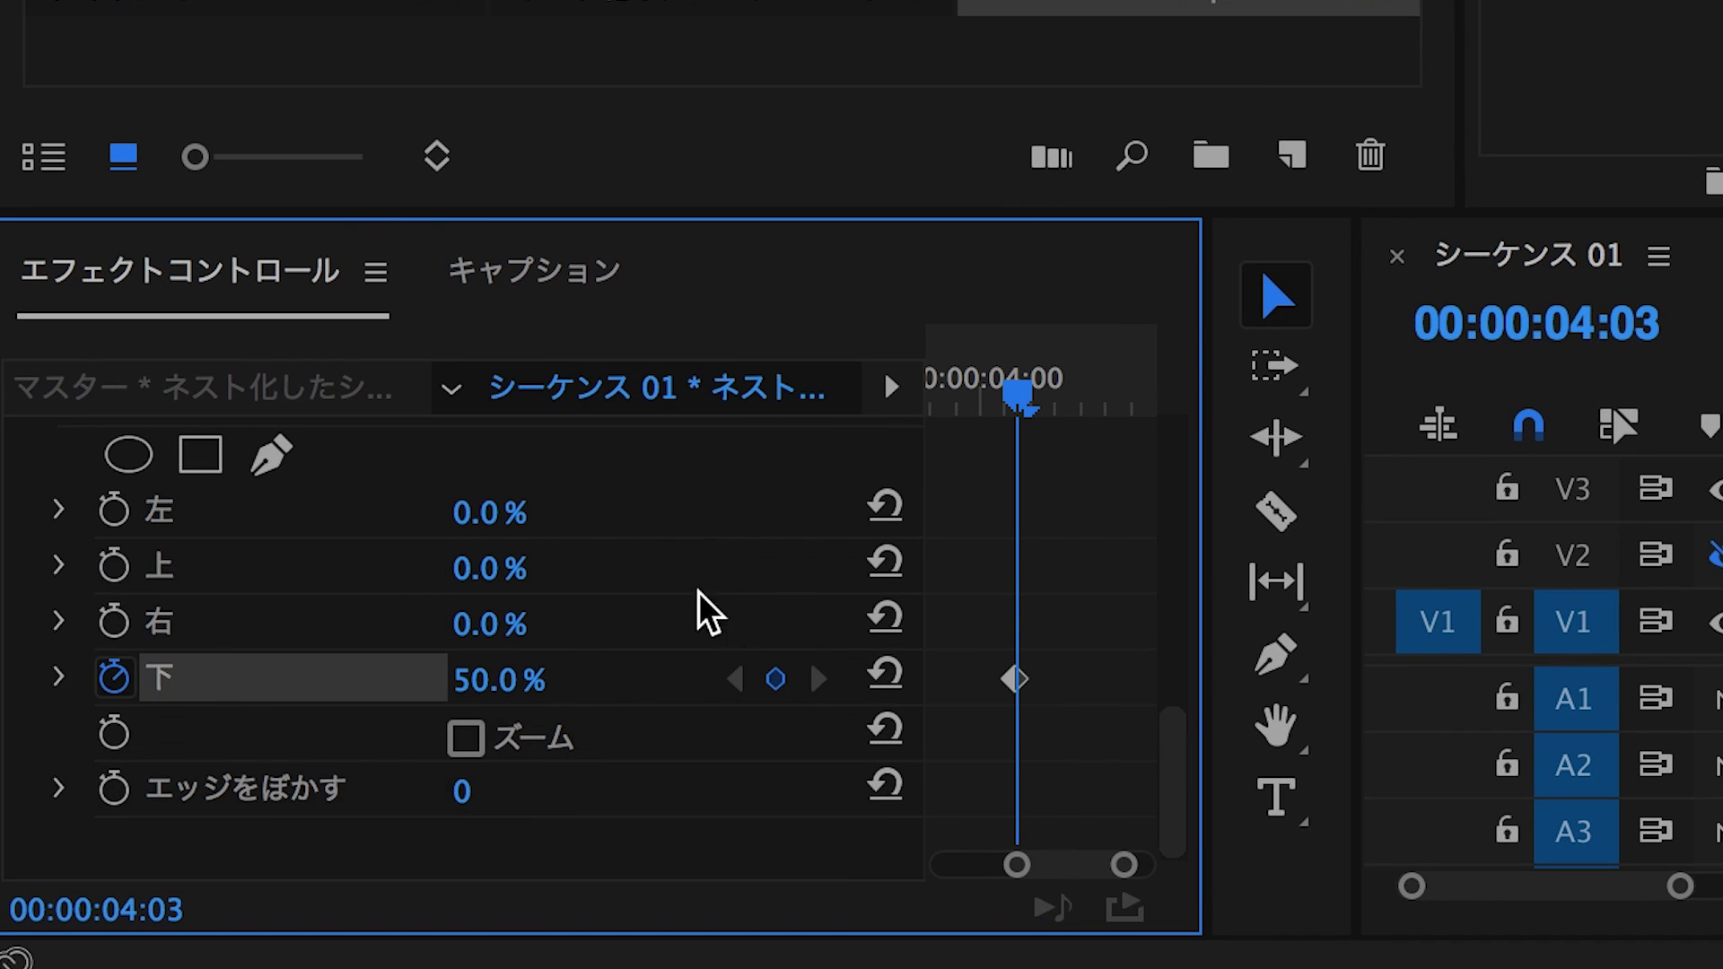
{"action": "key", "text": "shift+Right"}
{"action": "key", "text": "shift+Right"}
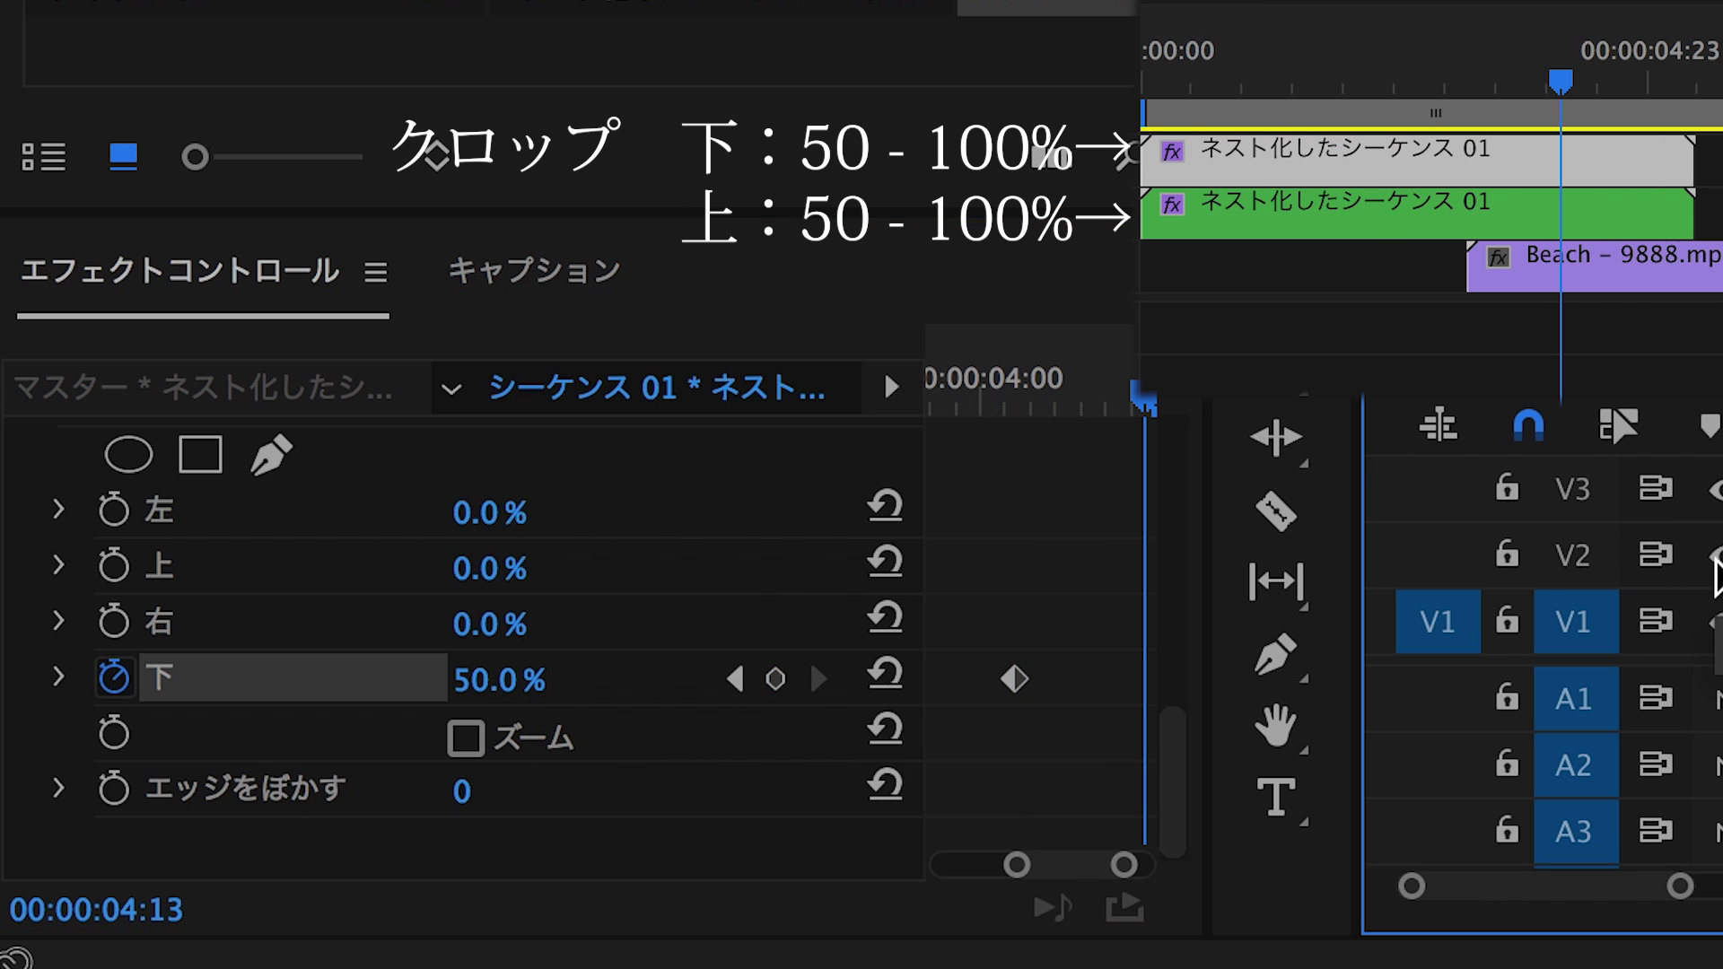
{"action": "left_click_drag", "start_coordinate": [508, 691], "coordinate": [682, 691]}
Step: Ease into the later keyframe and out of the earlier one, then play the reveal
{"action": "left_click", "coordinate": [1139, 680]}
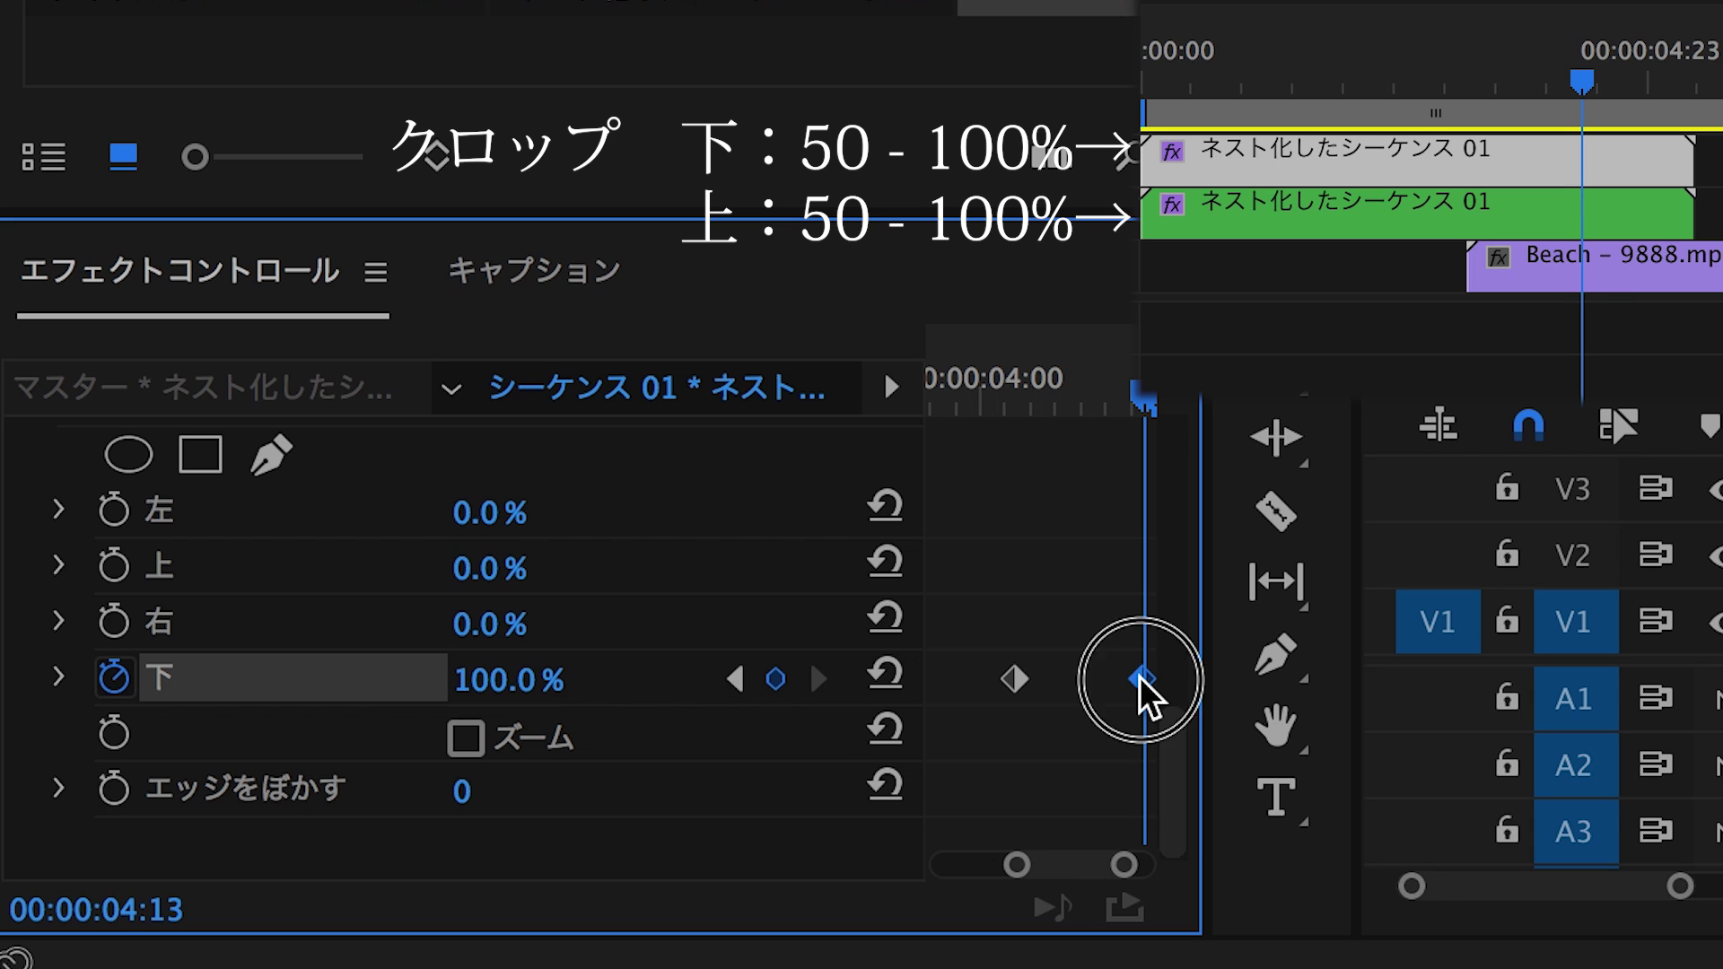
{"action": "right_click", "coordinate": [1140, 680]}
{"action": "left_click", "coordinate": [1372, 893]}
{"action": "right_click", "coordinate": [1014, 671]}
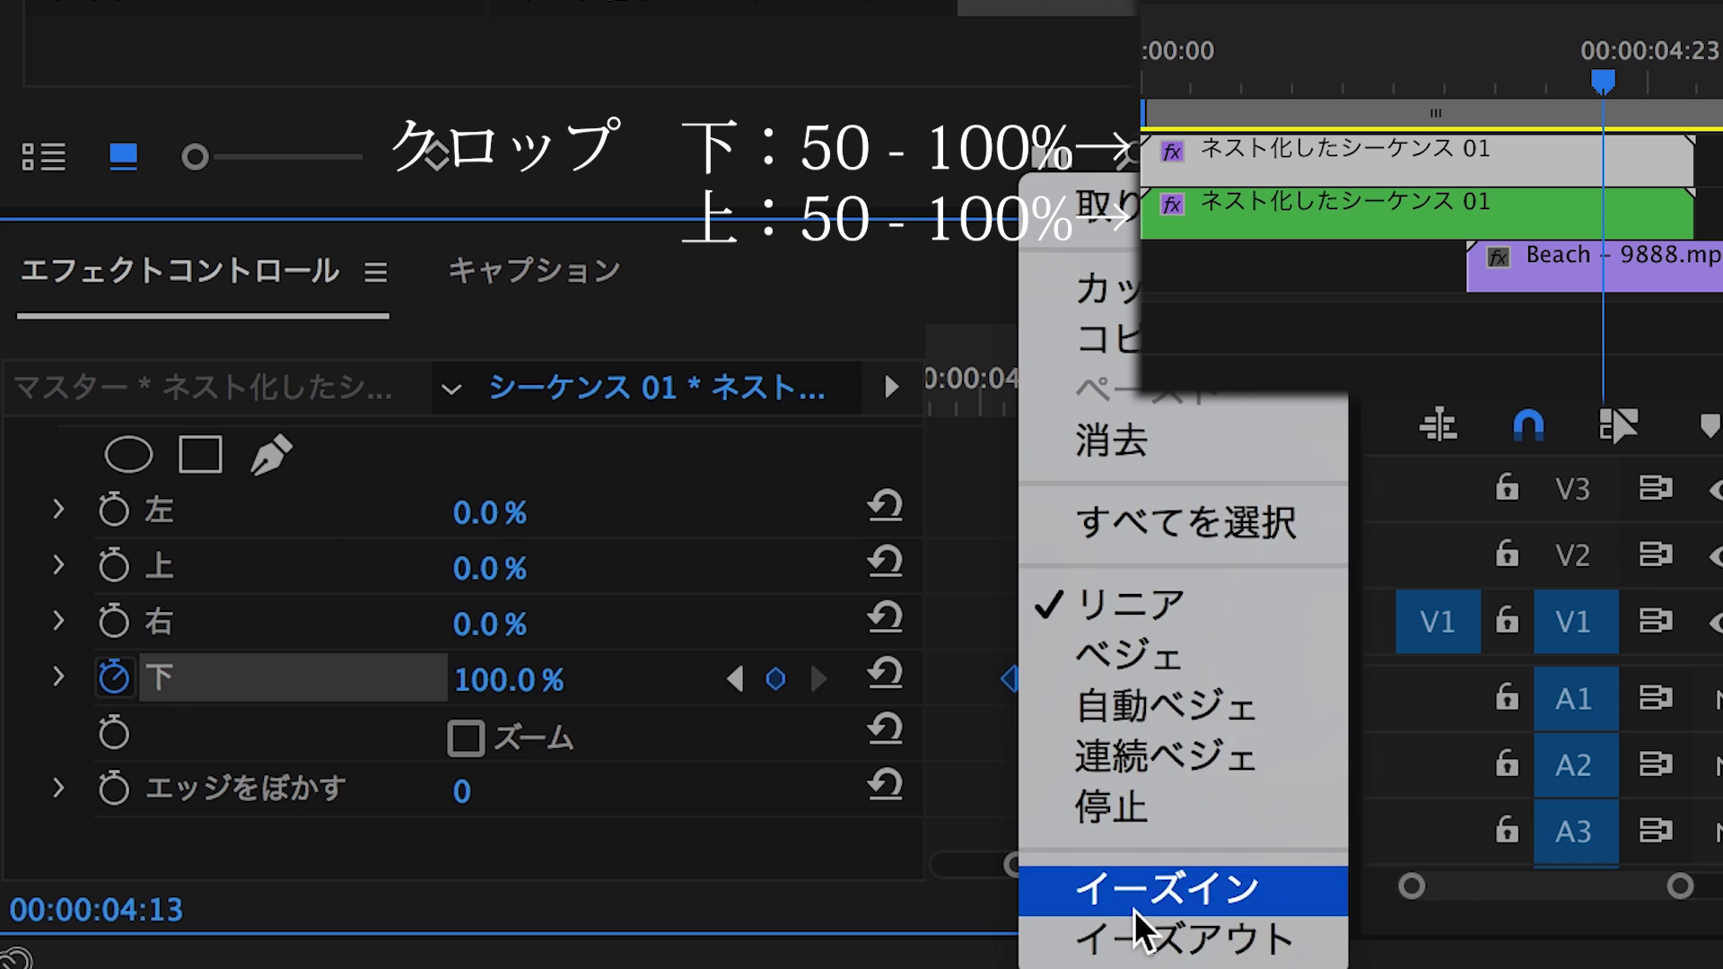
{"action": "left_click", "coordinate": [1060, 933]}
{"action": "key", "text": "space"}
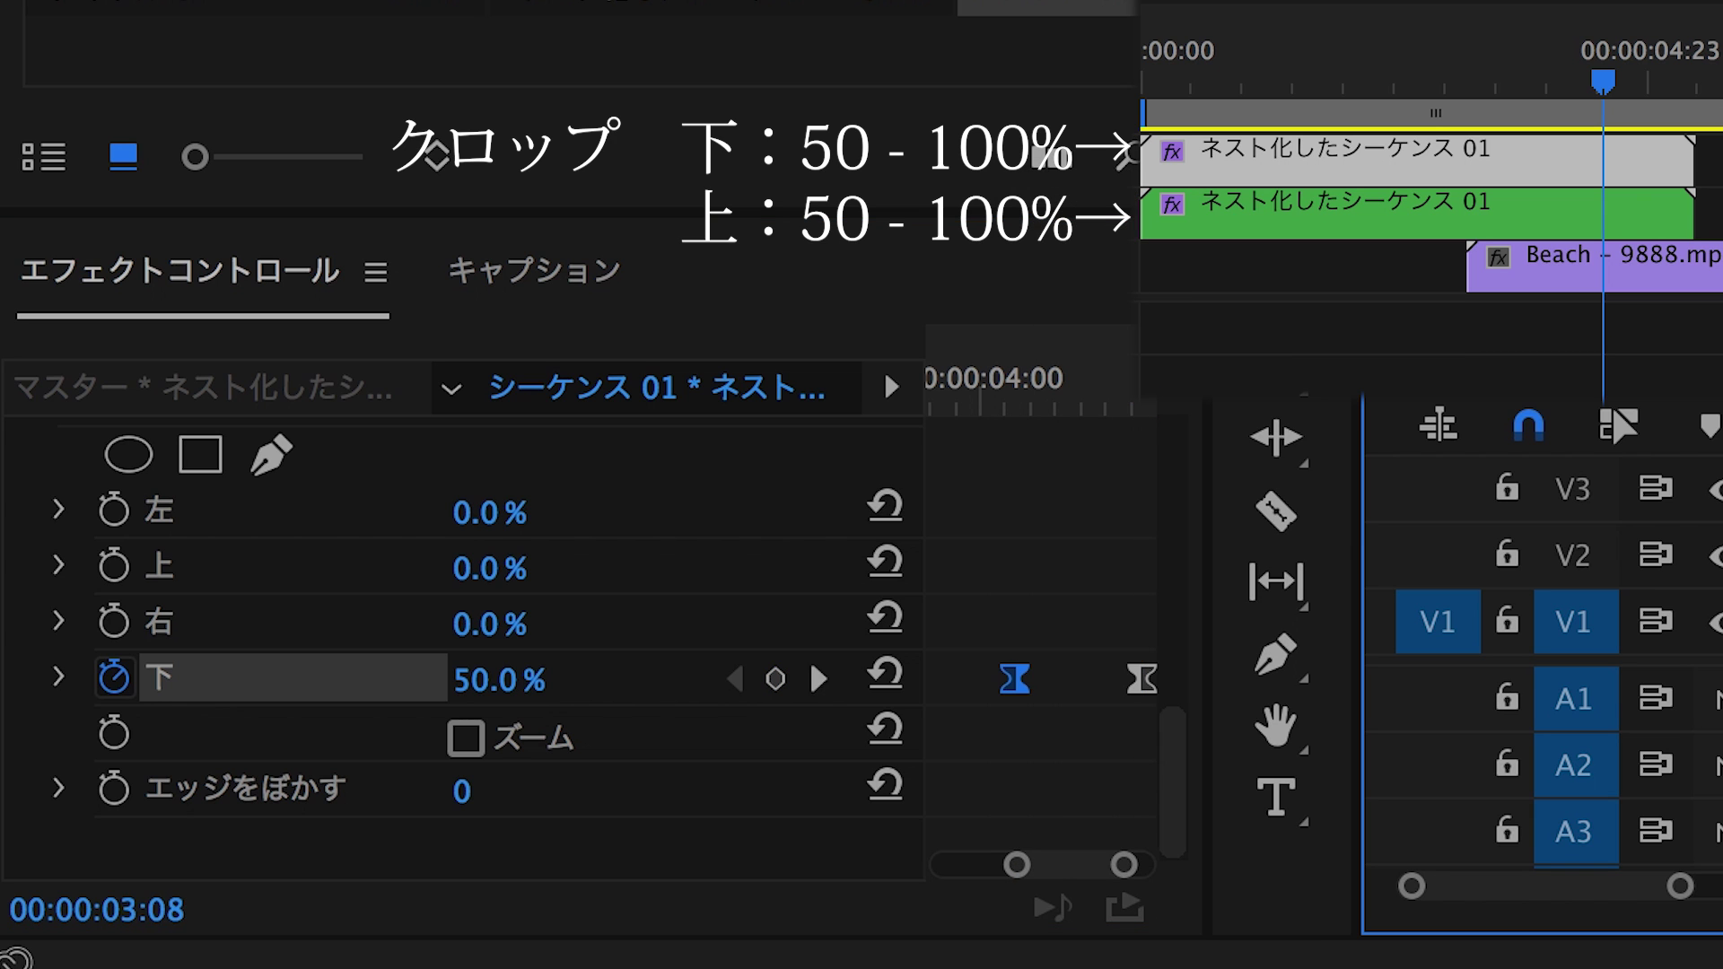